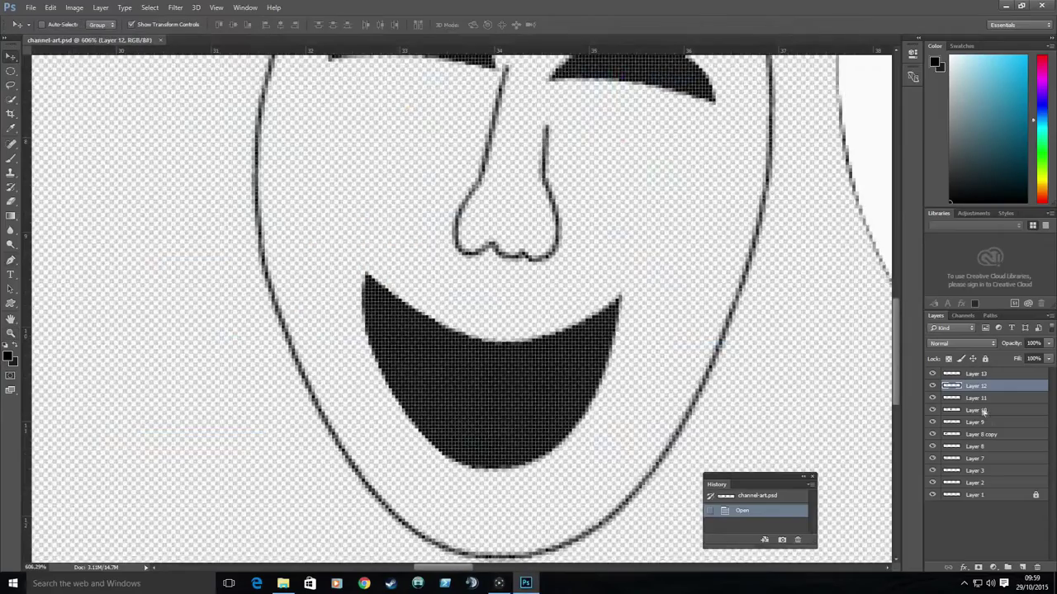
Fit the white eye onto the mask's black half and add empty Layer 14
click(974, 421)
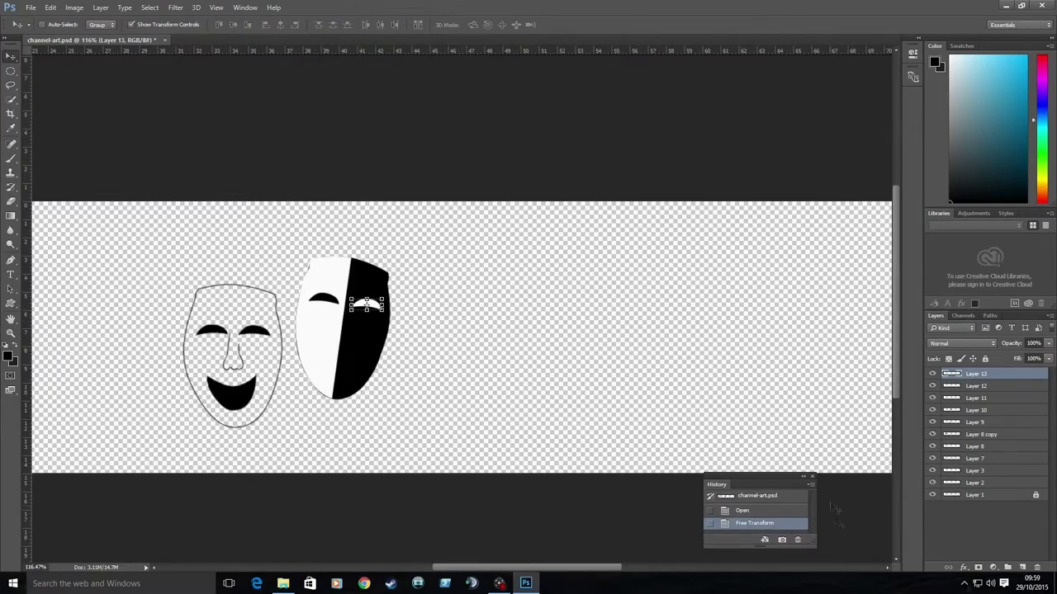
click(1021, 569)
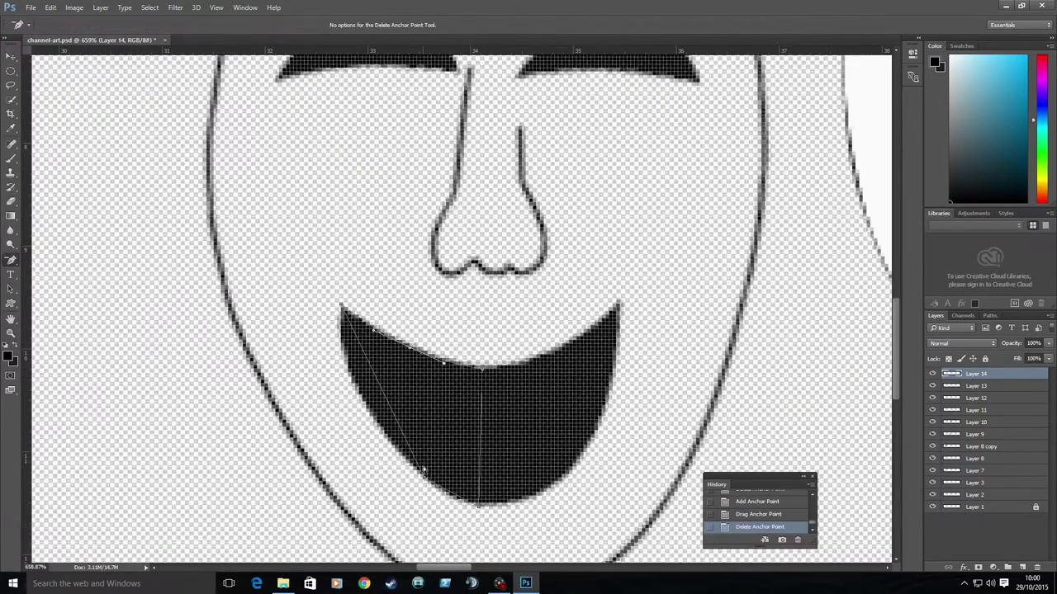
Reshape the mouth path by deleting one anchor point and adding another
click(422, 472)
right_click(10, 260)
click(58, 283)
click(401, 396)
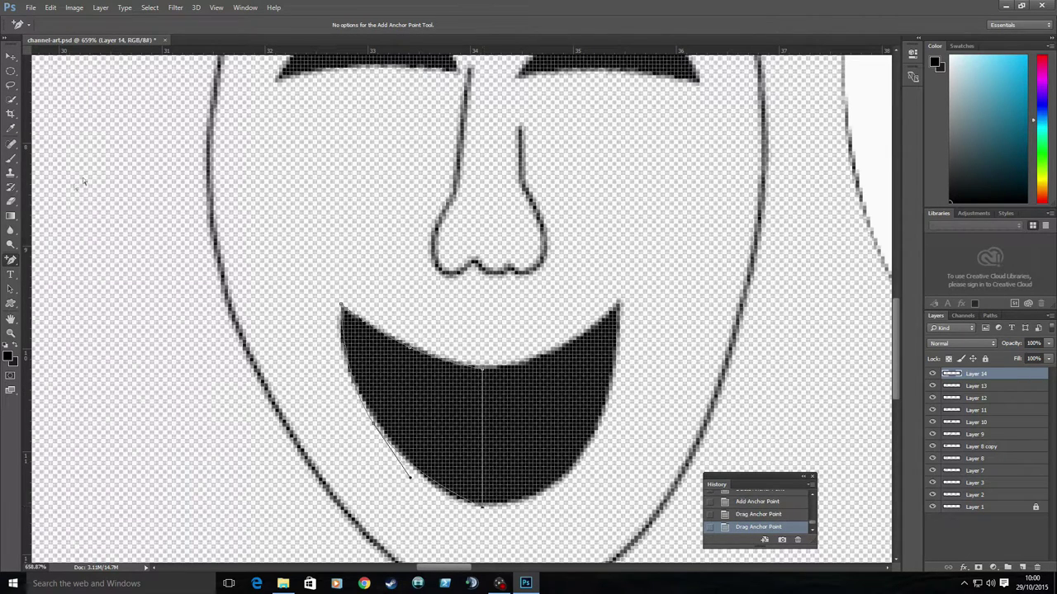
Fill the mouth subpath with black
right_click(391, 383)
click(442, 174)
click(536, 162)
click(520, 193)
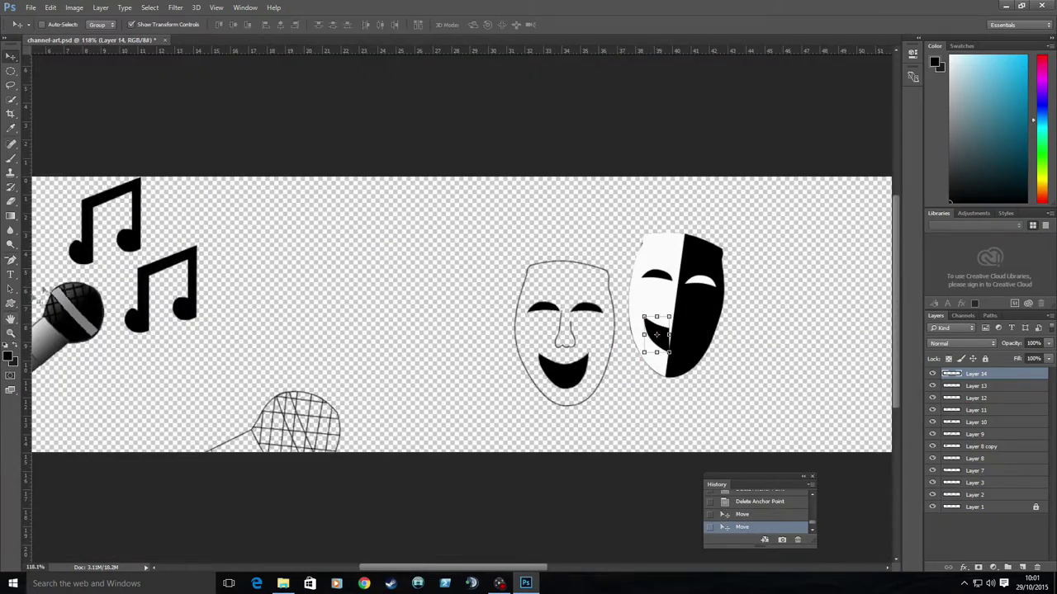
scroll(656, 334, up, 5)
Rotate the black mouth piece slightly and position it on the mask's white half
key(ctrl+t)
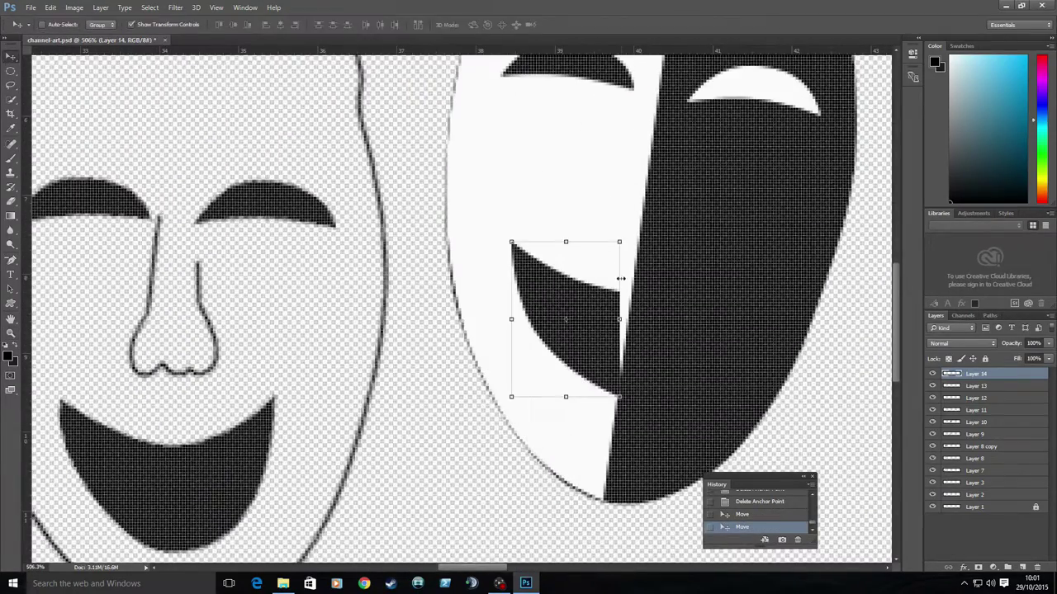
drag(644, 235, 640, 248)
drag(602, 310, 615, 306)
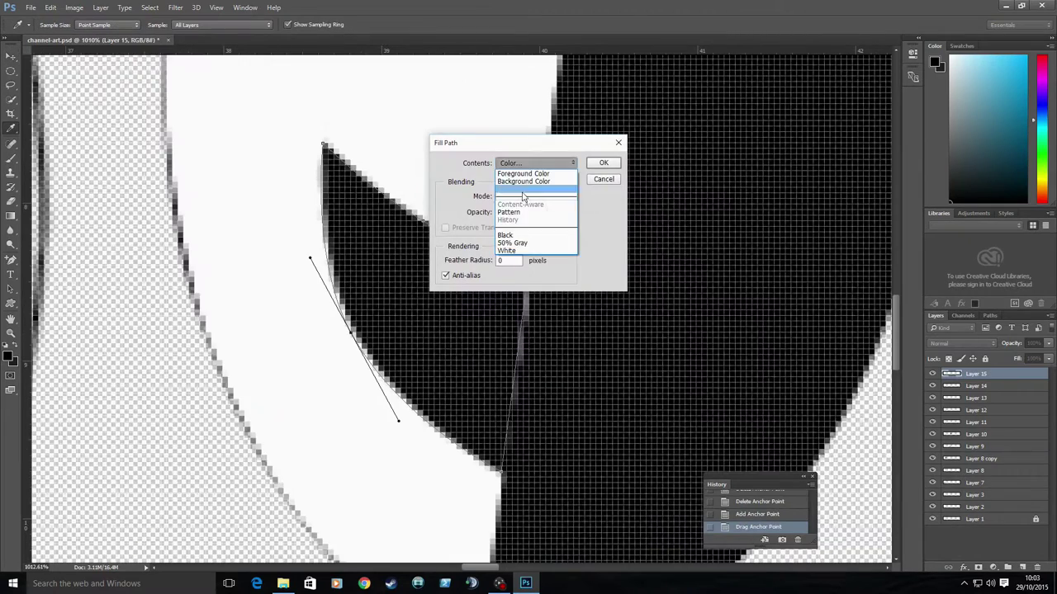
Fill the mouth path with white
click(522, 189)
click(1019, 278)
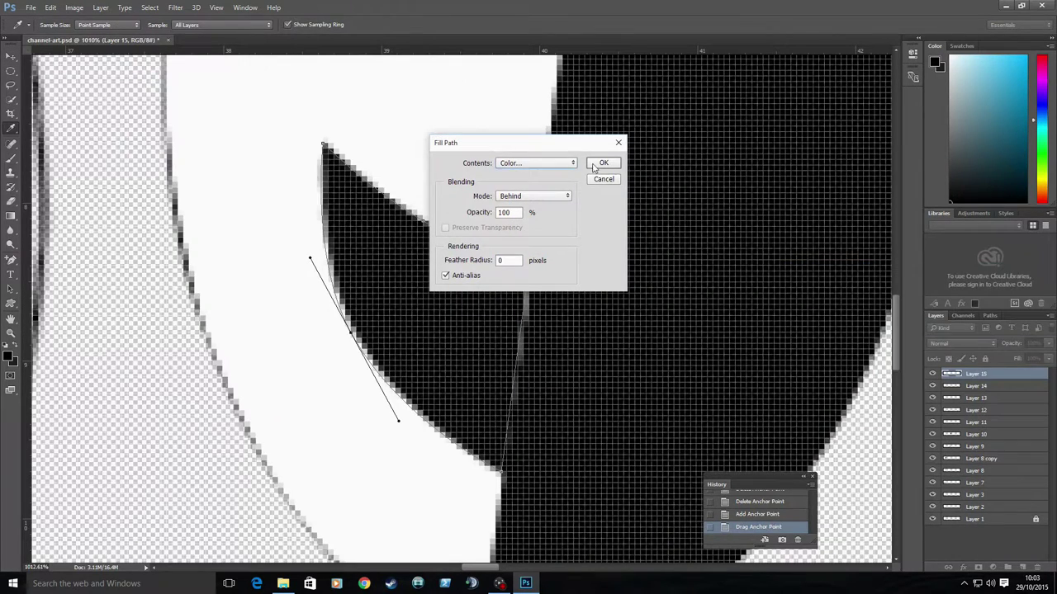
click(603, 163)
Flip the white piece horizontally and rotate it onto the mask's black half
drag(322, 307, 742, 332)
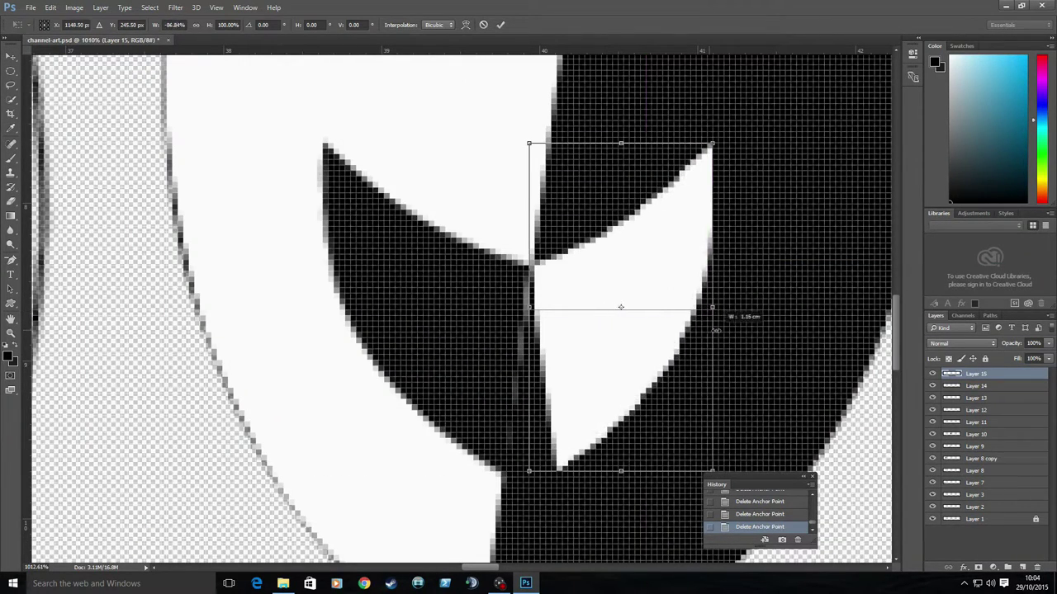
mouse_move(642, 357)
mouse_down()
mouse_move(610, 334)
mouse_move(545, 330)
mouse_up()
key(Return)
key(ctrl+0)
key(v)
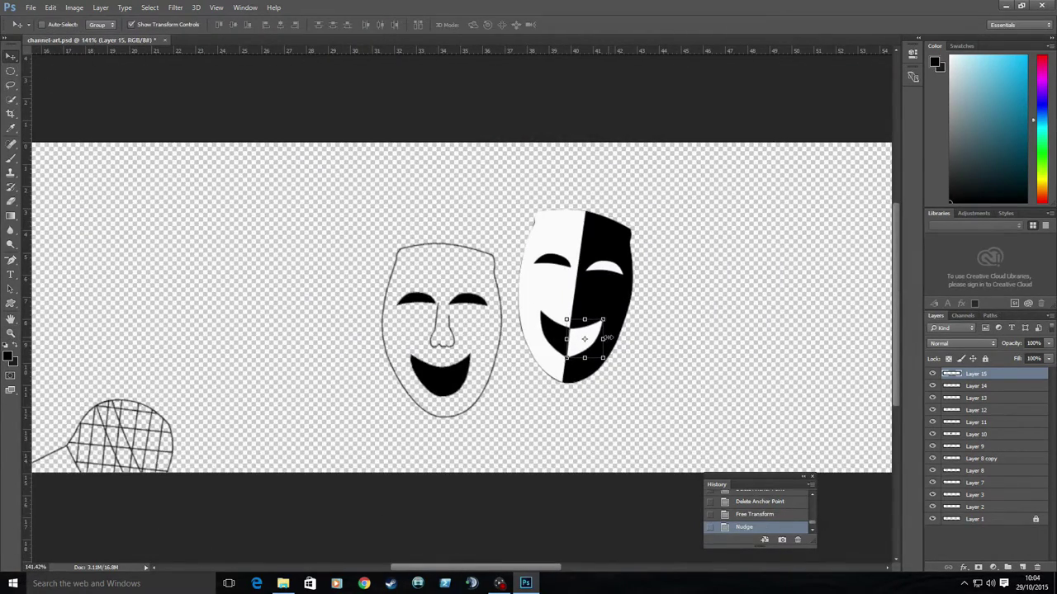
click(990, 386)
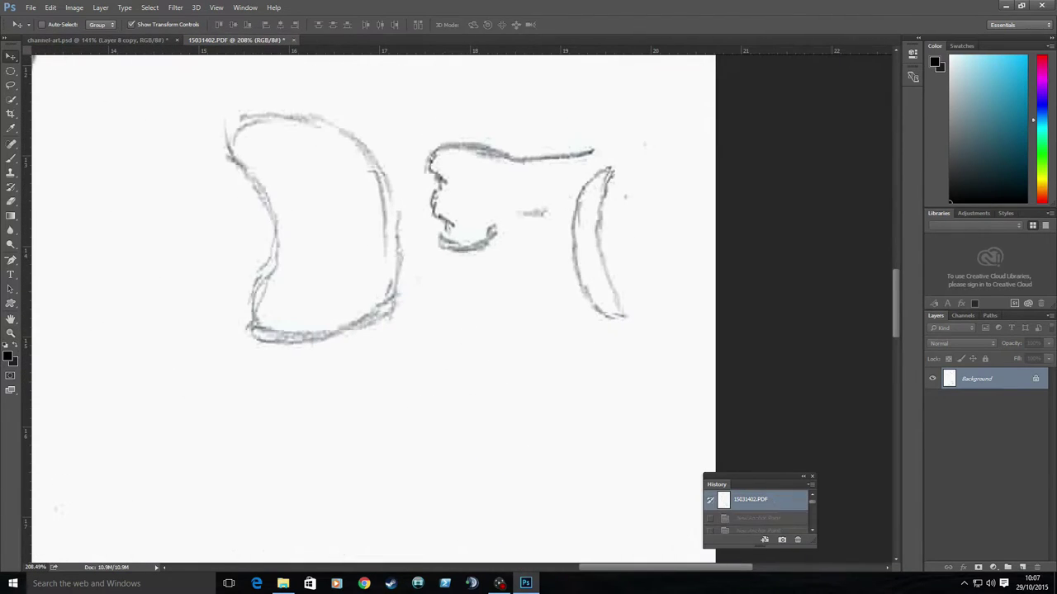
On a new layer over the sketch, trace the bean outline with the Pen tool
click(1022, 567)
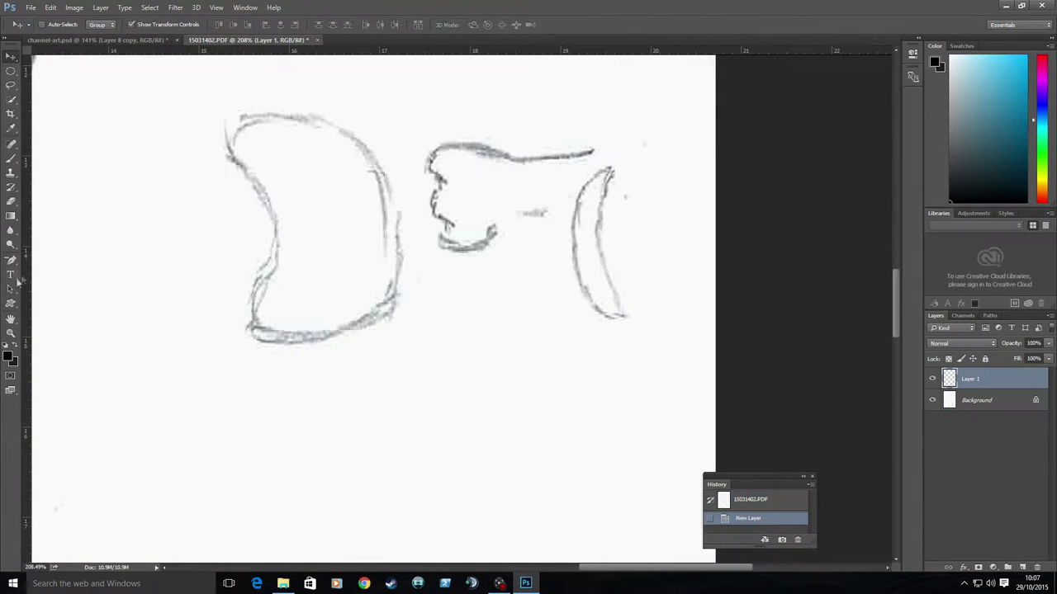
click(11, 260)
click(274, 234)
click(267, 263)
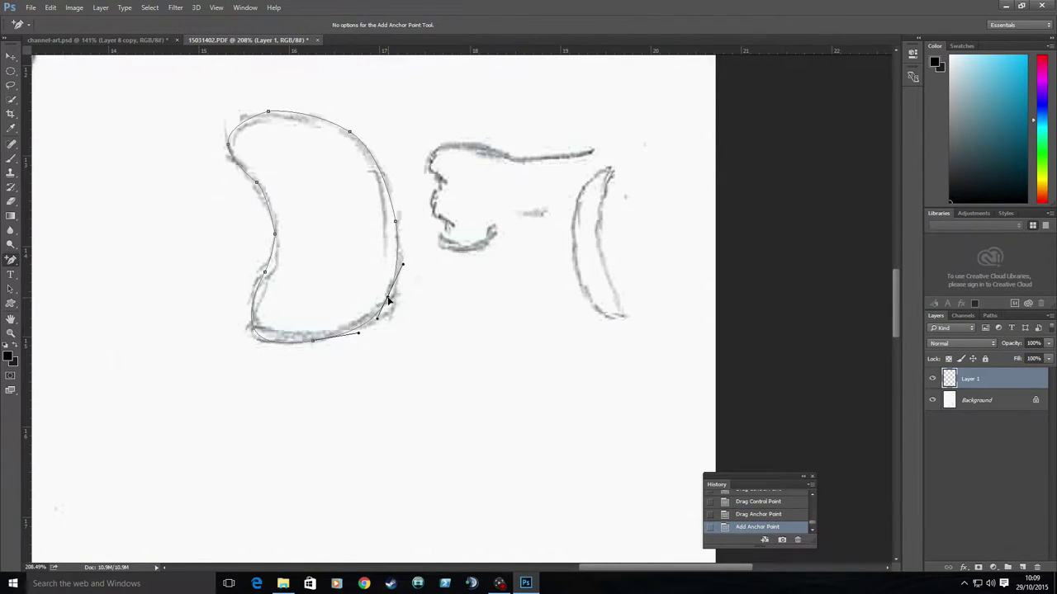
Fill the traced bean path with black
right_click(315, 224)
click(363, 300)
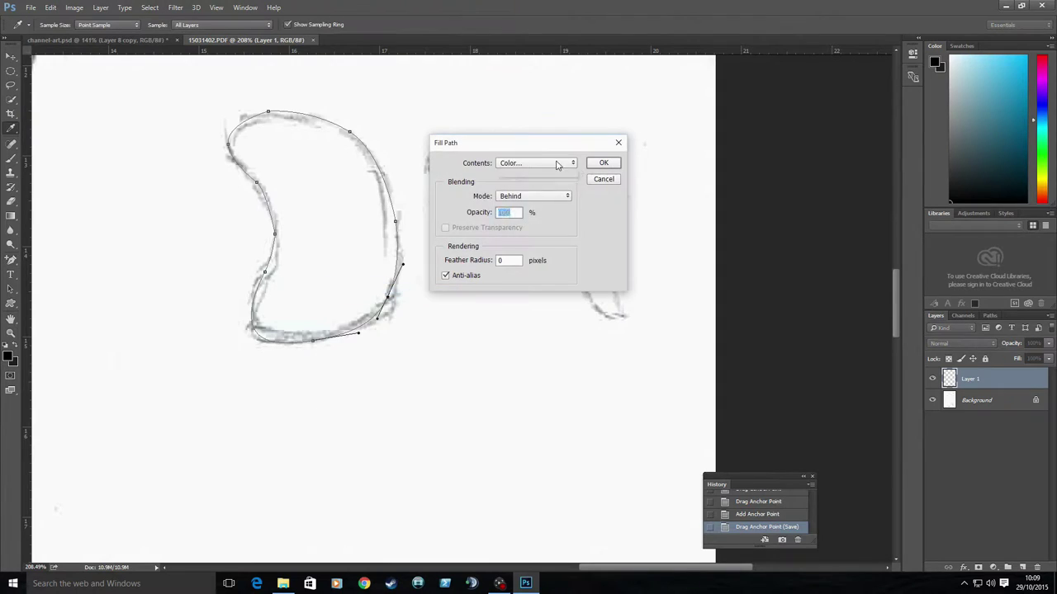
click(536, 162)
click(528, 184)
click(1018, 292)
click(604, 163)
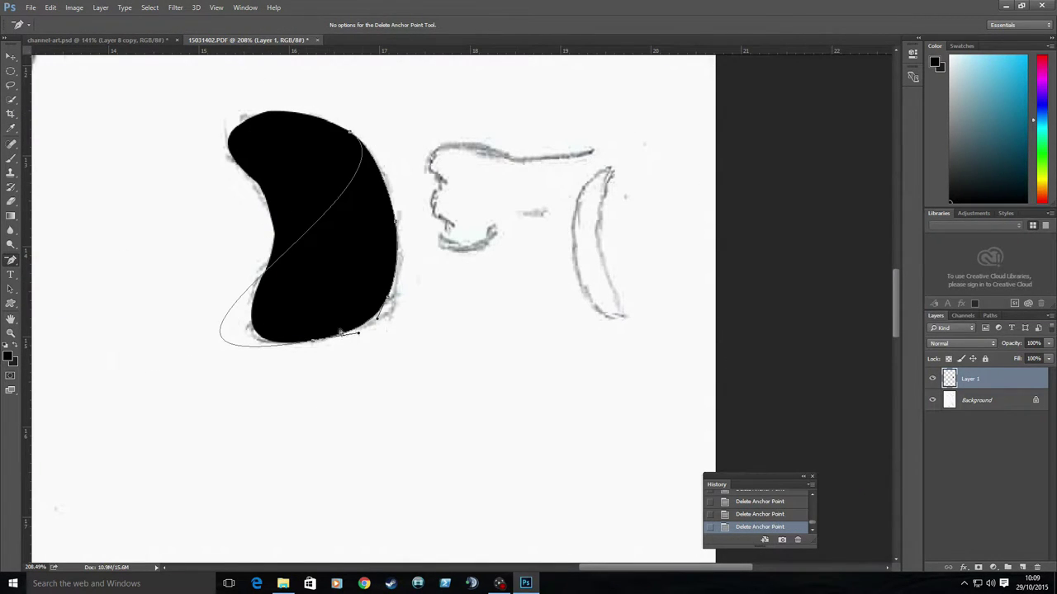
Duplicate the bean layer into channel-art.psd and place it beside the masks
key(v)
right_click(970, 378)
click(841, 123)
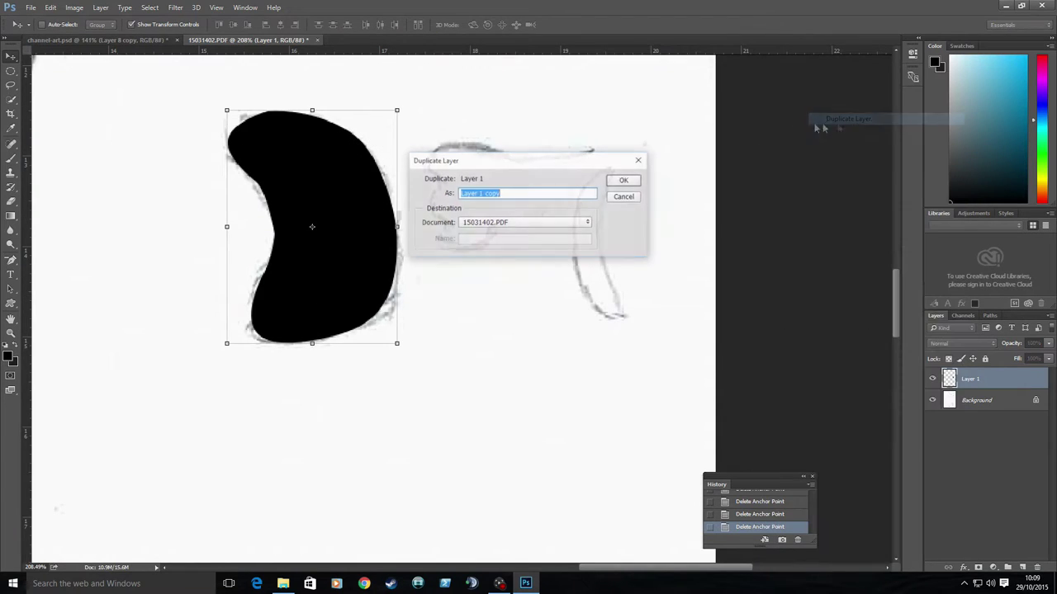
click(529, 222)
click(511, 233)
drag(594, 248, 594, 336)
Rotate the bean shape onto its side and nudge it into position
drag(659, 336, 604, 265)
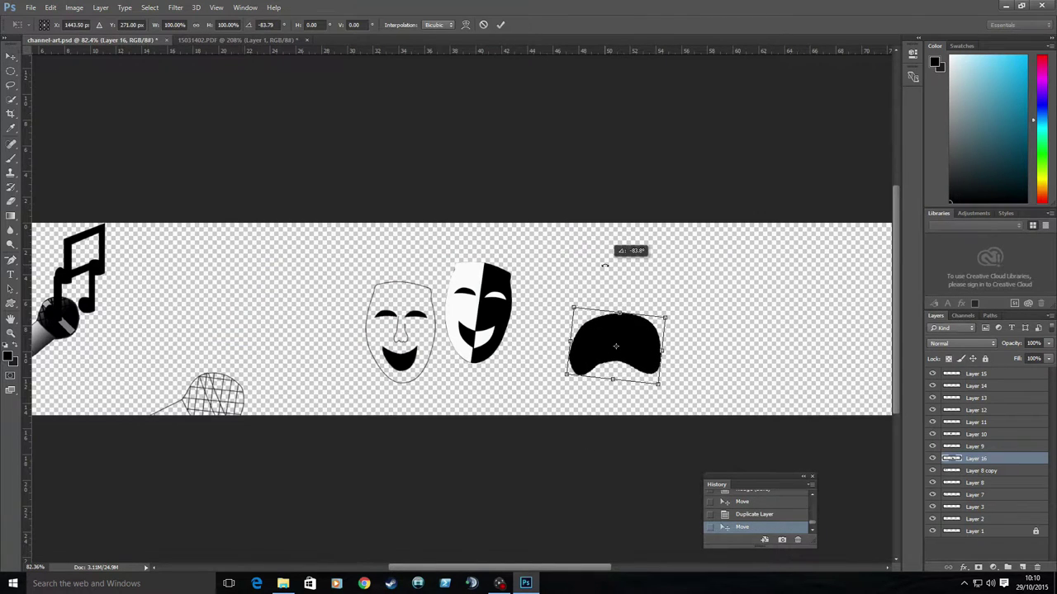
click(10, 334)
key(Return)
scroll(631, 394, up, 2)
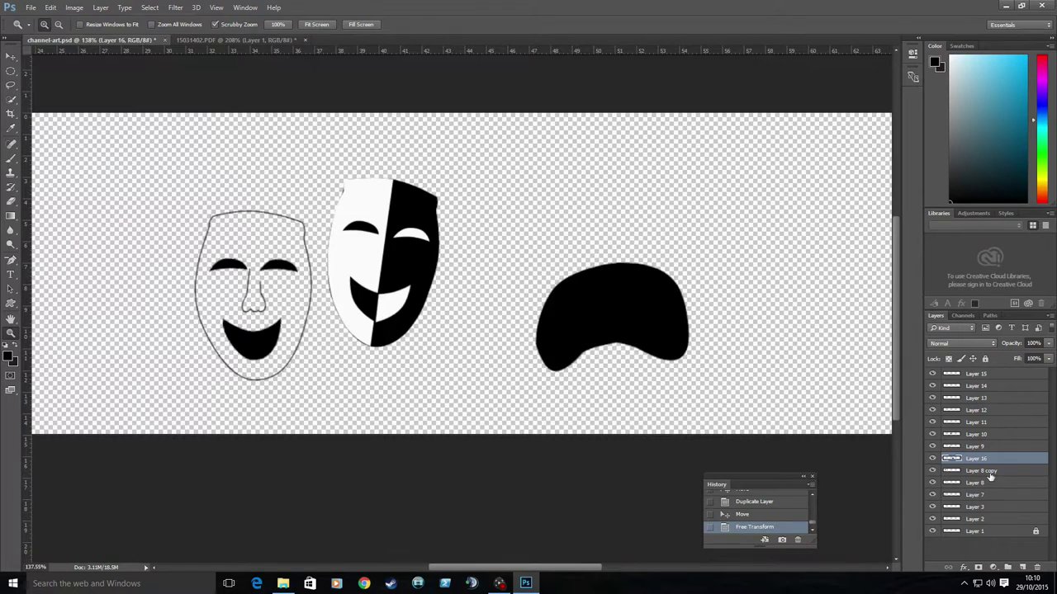
drag(645, 328, 645, 307)
Duplicate the black mask layer as Layer 10 copy and move it right
click(976, 435)
right_click(976, 434)
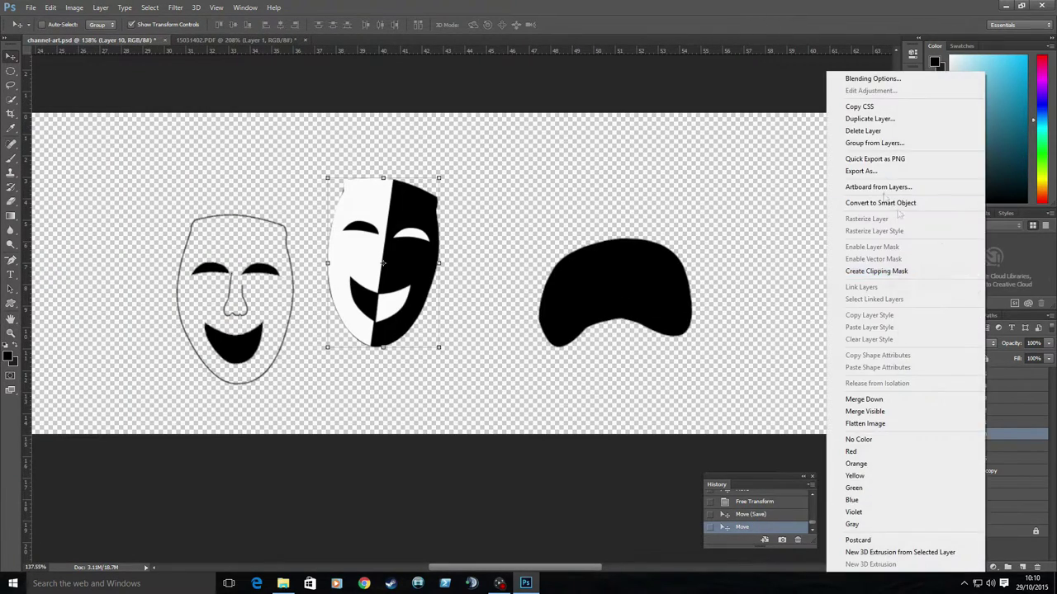
click(842, 124)
click(619, 191)
drag(413, 248, 590, 240)
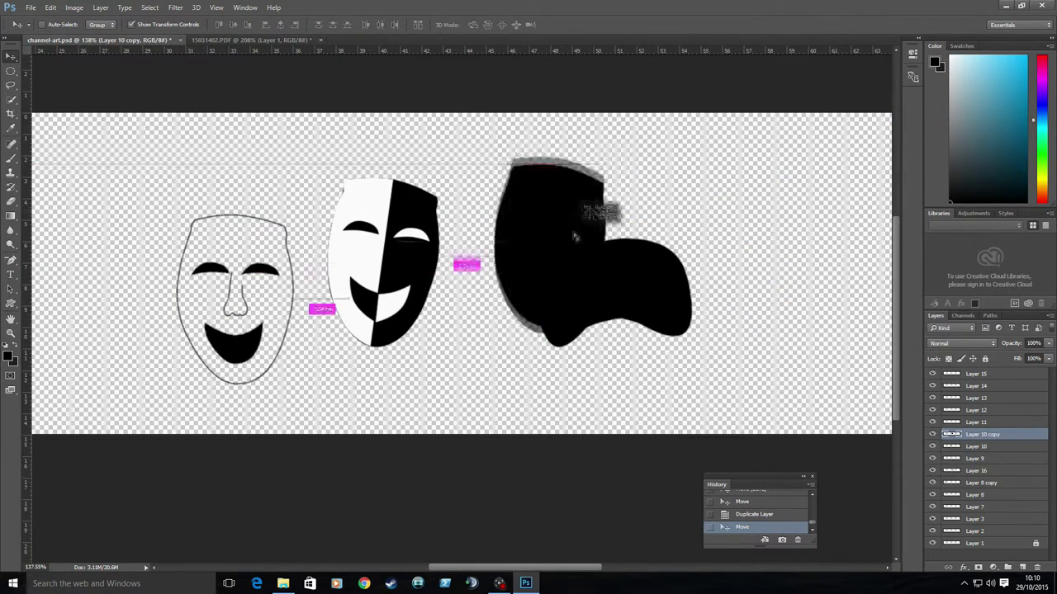
Move the bean further right, then tilt the mask copy beside the two-tone mask
click(652, 298)
drag(828, 332, 927, 333)
click(978, 434)
drag(649, 242, 566, 240)
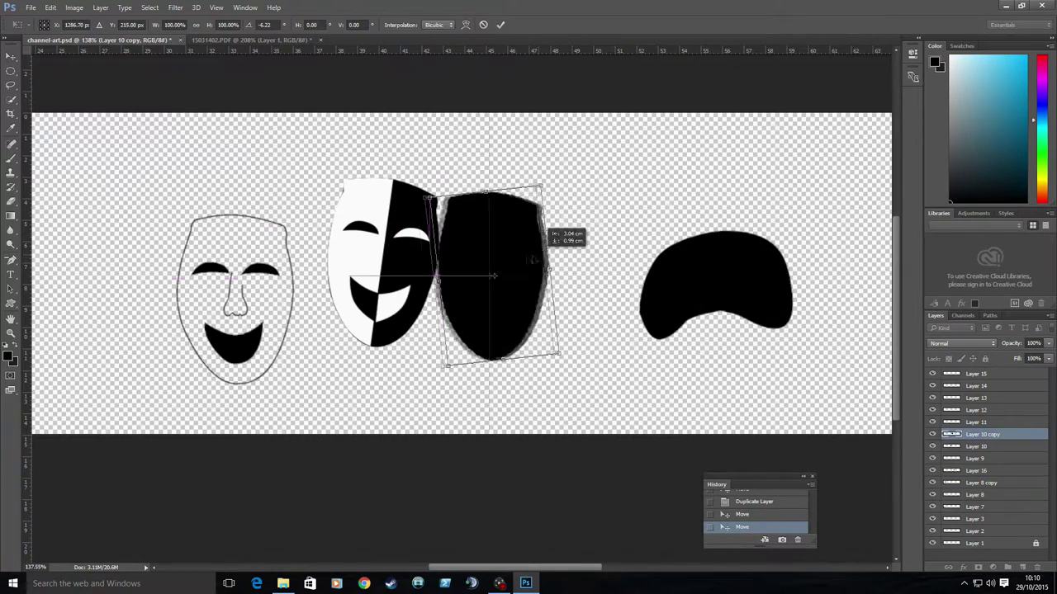
drag(512, 275, 535, 284)
key(Return)
scroll(613, 272, up, 5)
Add Layer 17 above the bean and draw a path around its right half
key(p)
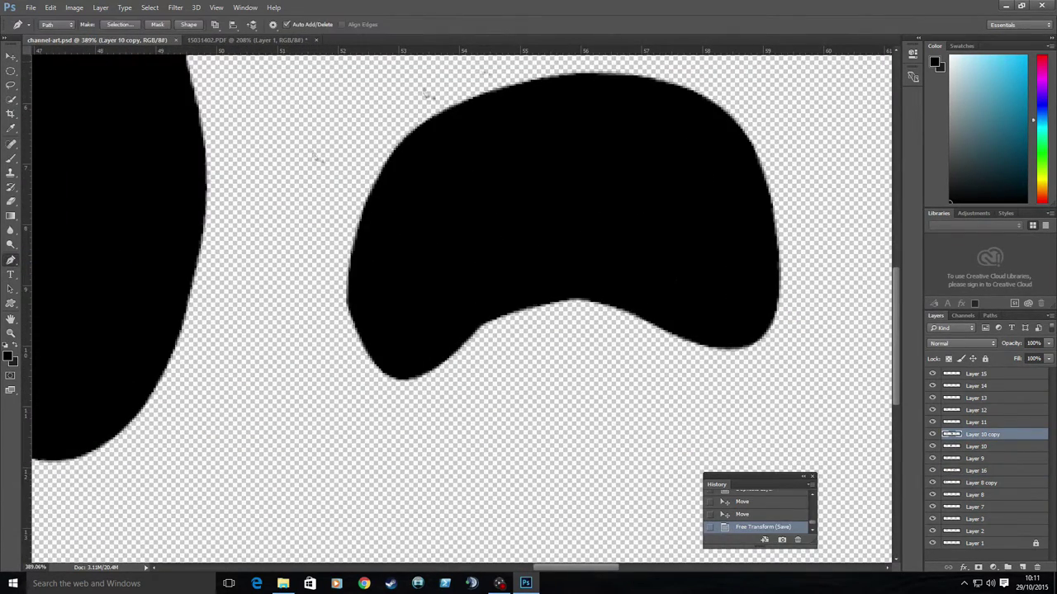
click(1004, 471)
key(ctrl+shift+alt+n)
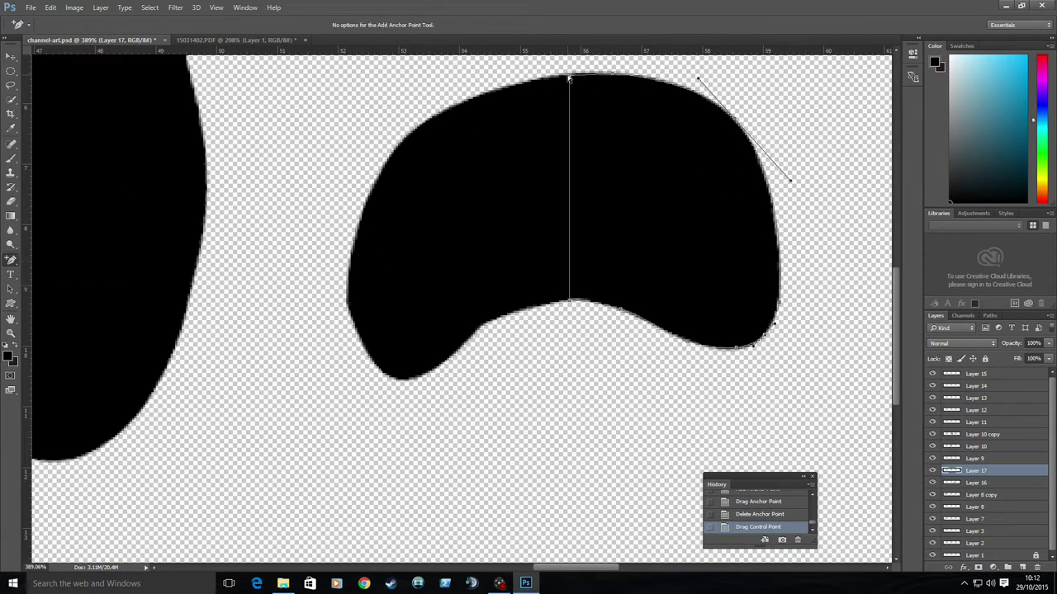
key(v)
click(527, 423)
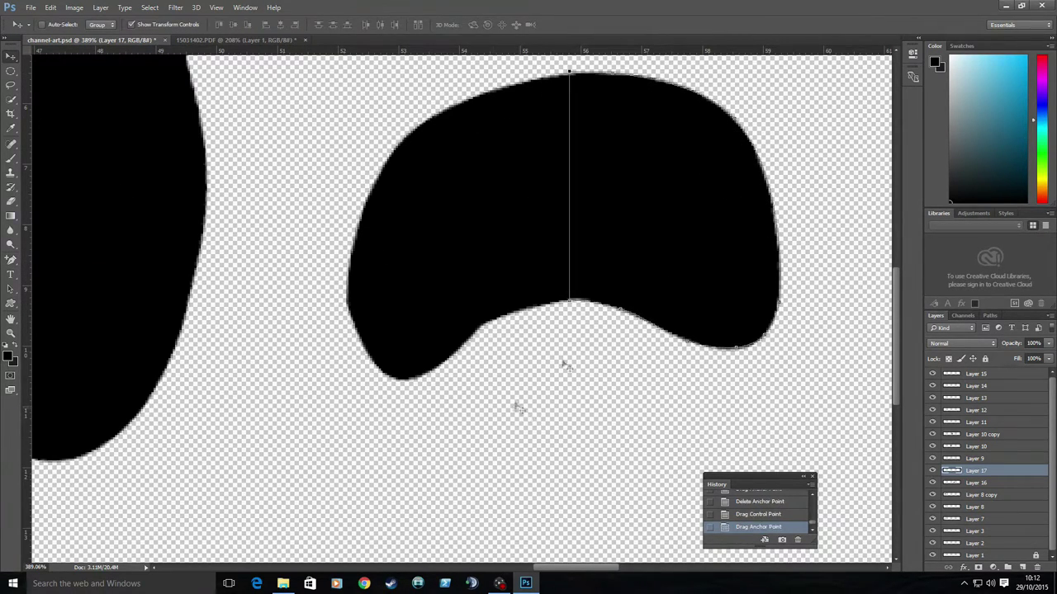
right_click(629, 212)
click(652, 216)
Fill the bean's right-half path with white
right_click(666, 199)
click(693, 276)
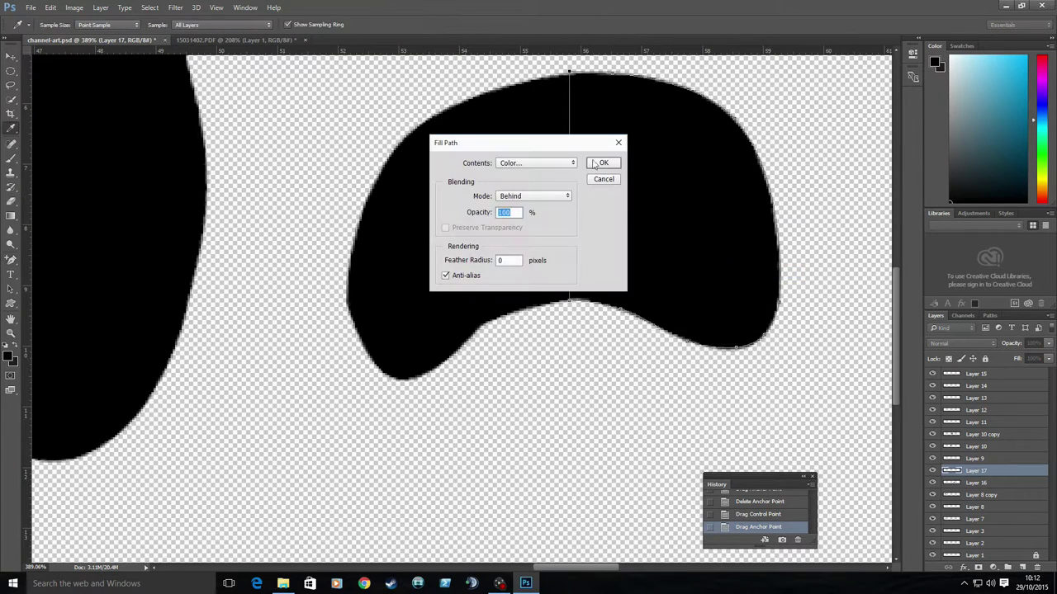
click(536, 163)
click(507, 180)
click(1003, 291)
click(593, 165)
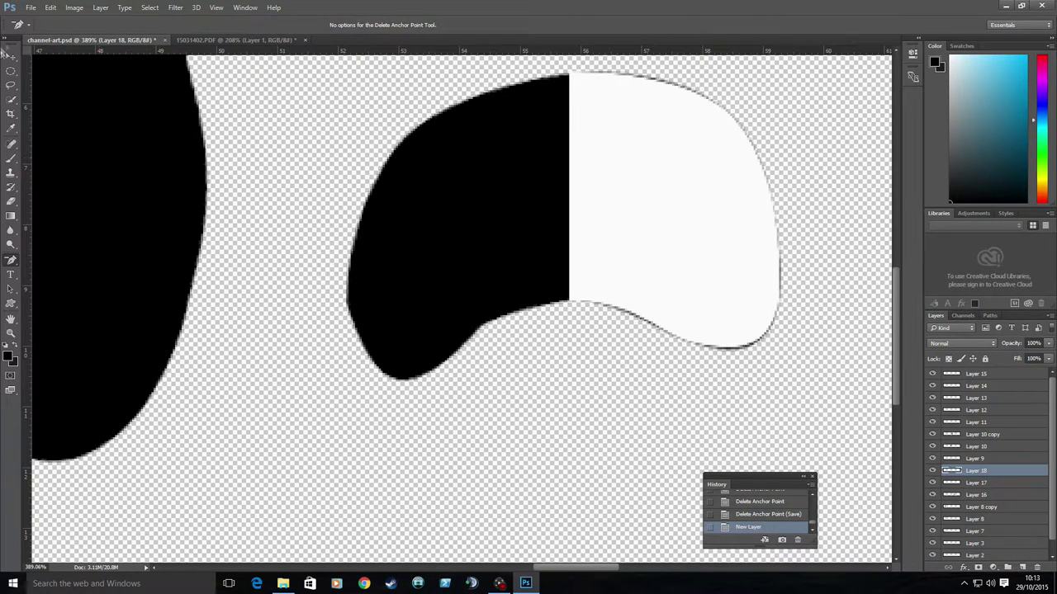
Drag the white half-shape off the bean
key(v)
drag(596, 224, 376, 324)
scroll(377, 323, down, 5)
Shrink the white bean piece and move its layer in the stack
scroll(376, 324, left, 3)
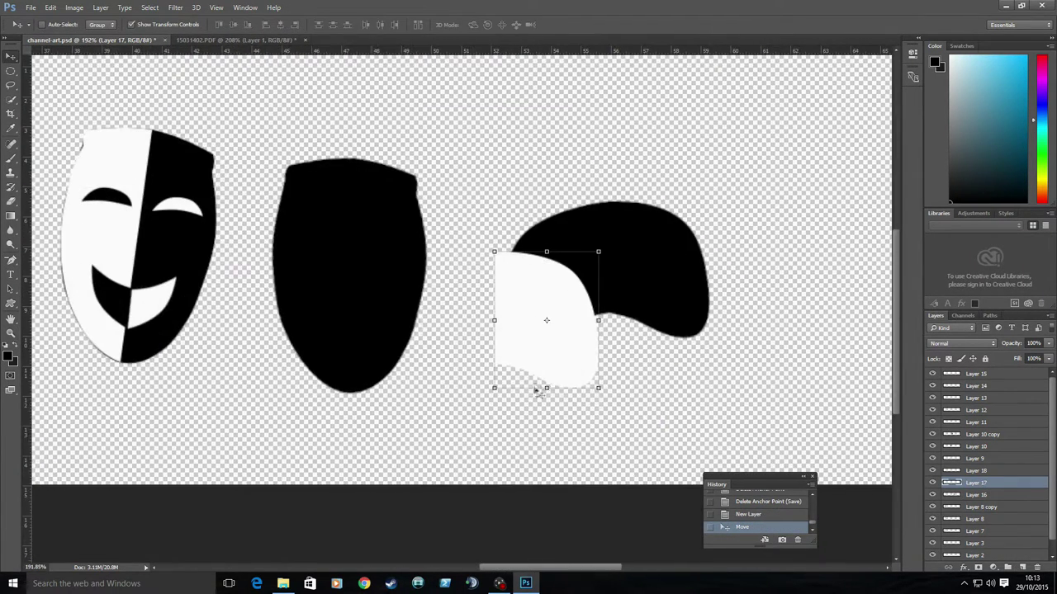
drag(550, 318, 555, 415)
key(ctrl+t)
drag(607, 485, 561, 471)
key(Return)
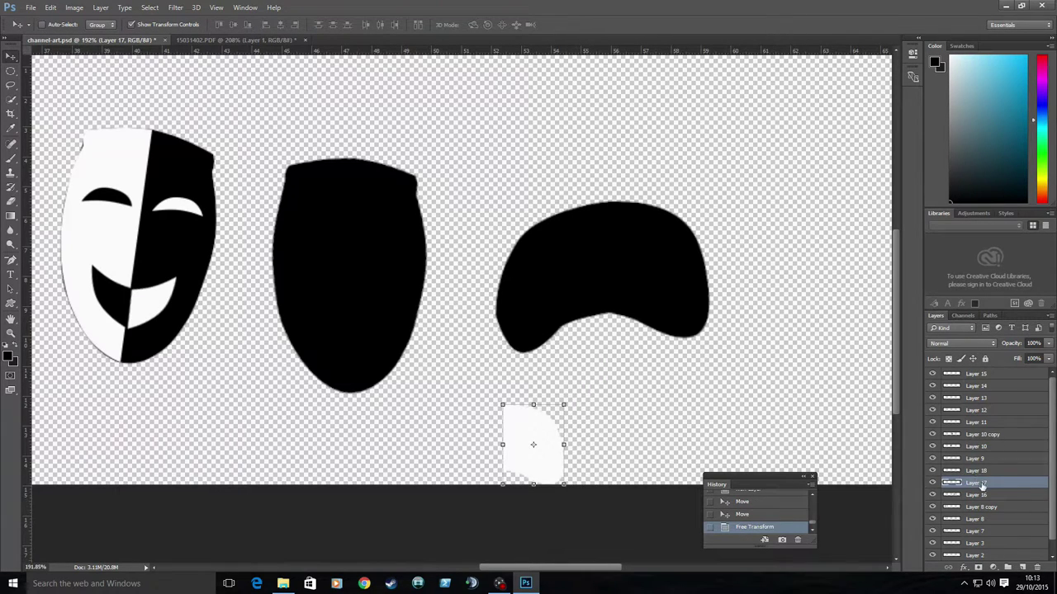
drag(975, 482, 976, 437)
mouse_move(535, 437)
mouse_down()
mouse_move(332, 256)
mouse_move(465, 388)
mouse_up()
Place a distorted copy of the white mask half onto the black mask
click(976, 470)
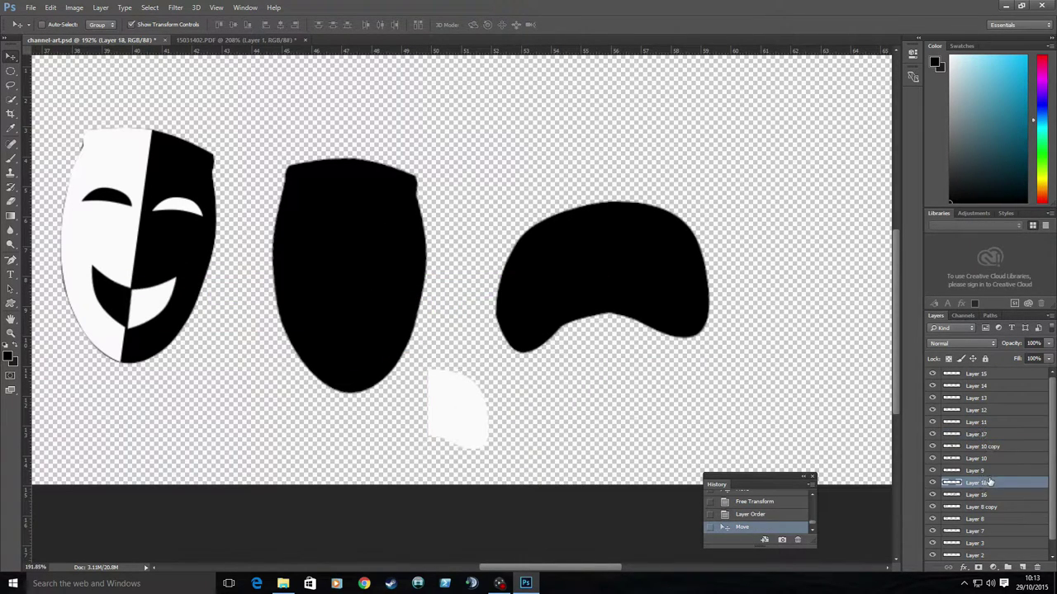
drag(179, 149, 301, 325)
key(ctrl+z)
key(alt+bracketright)
key(alt+bracketright)
key(alt+bracketright)
key(alt+bracketright)
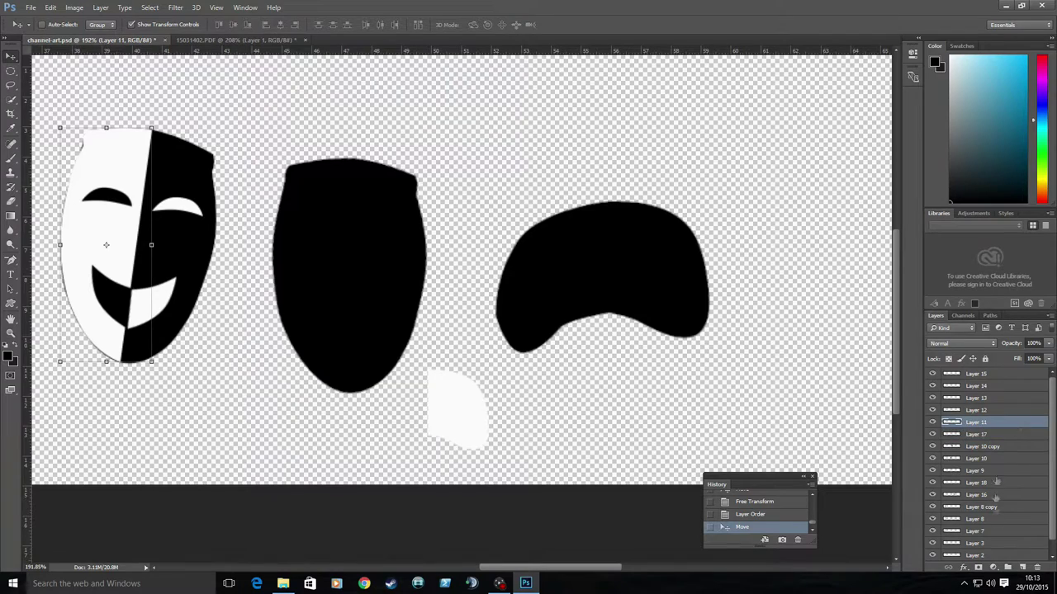
drag(99, 231, 374, 245)
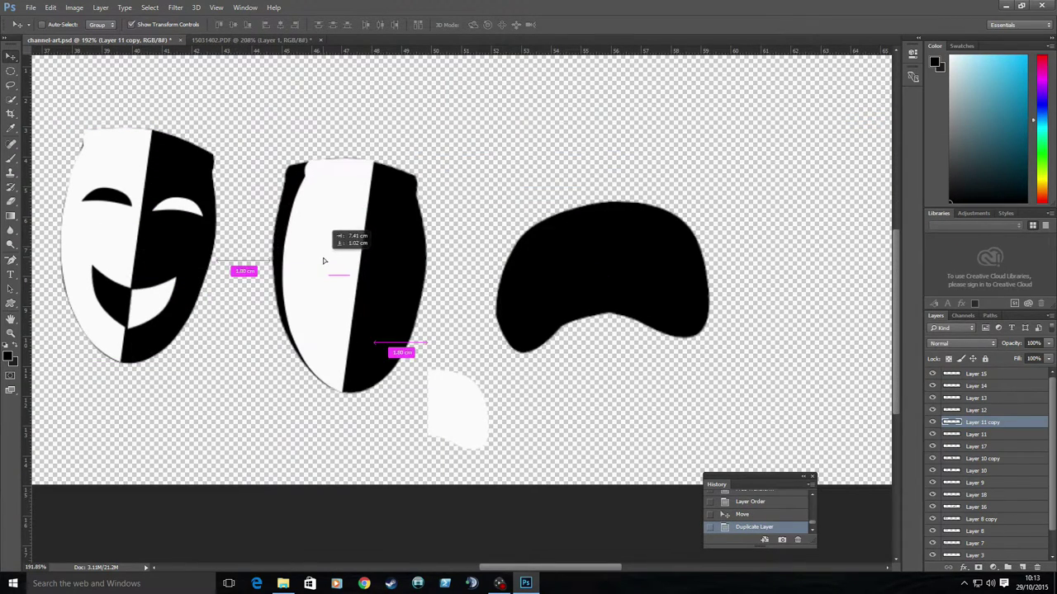
drag(282, 159, 259, 170)
key(z)
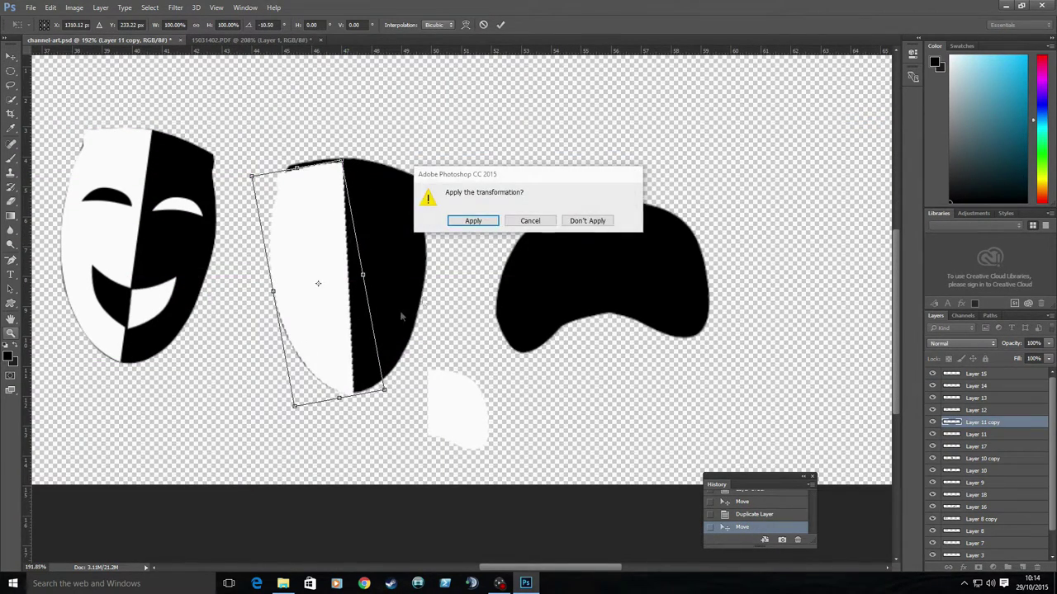
key(Return)
click(366, 245)
Tilt the second mask's white half about 3 degrees and stretch it to meet the black half
key(ctrl+t)
drag(382, 207, 367, 248)
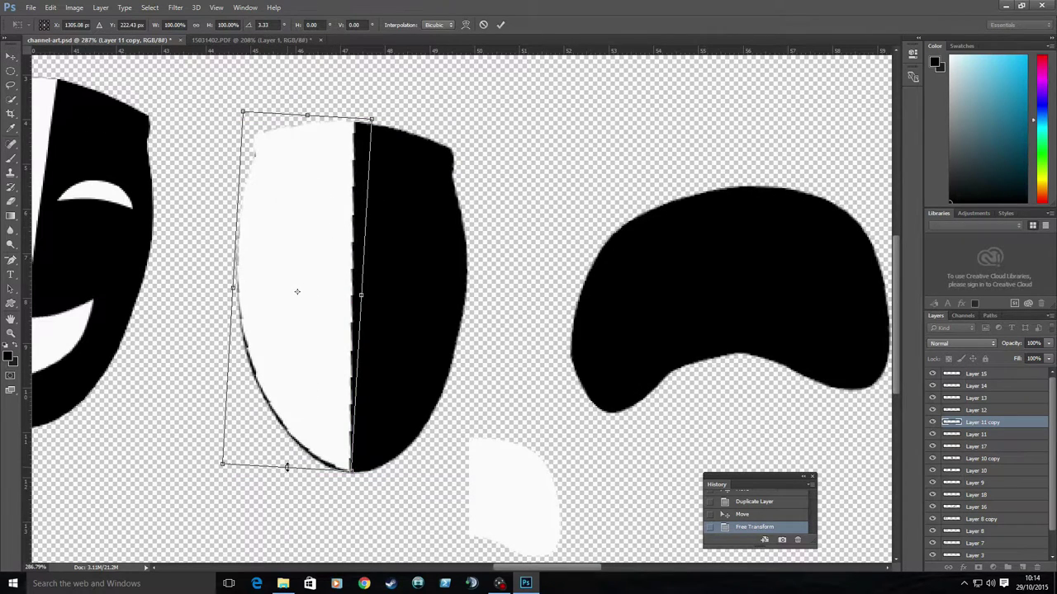
drag(230, 290, 244, 281)
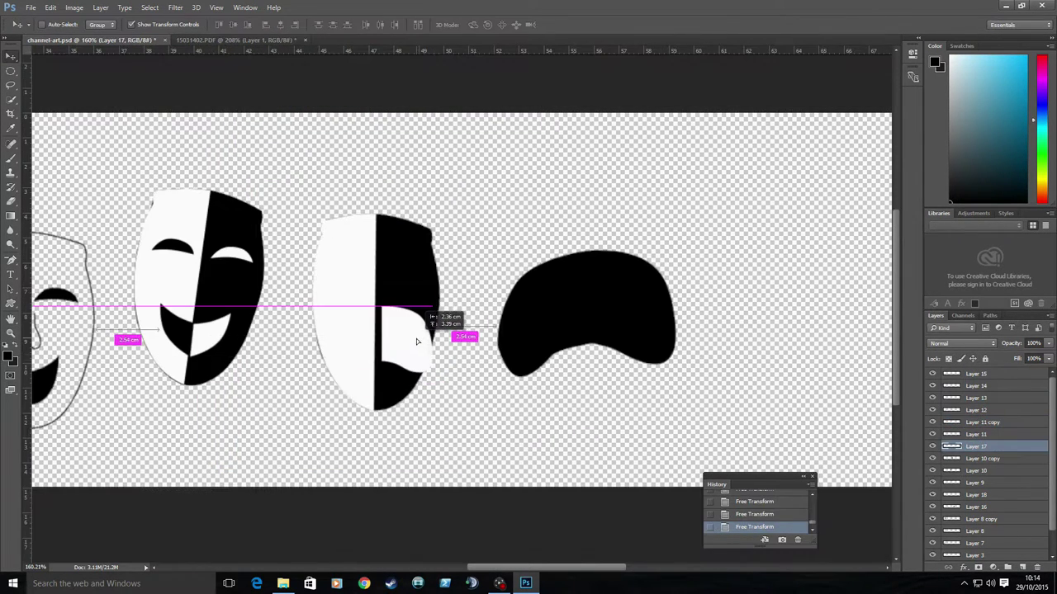
Scale the white mouth piece to about 56% and set it on the black half
drag(417, 341, 355, 346)
key(ctrl+plus)
key(ctrl+t)
drag(446, 376, 415, 367)
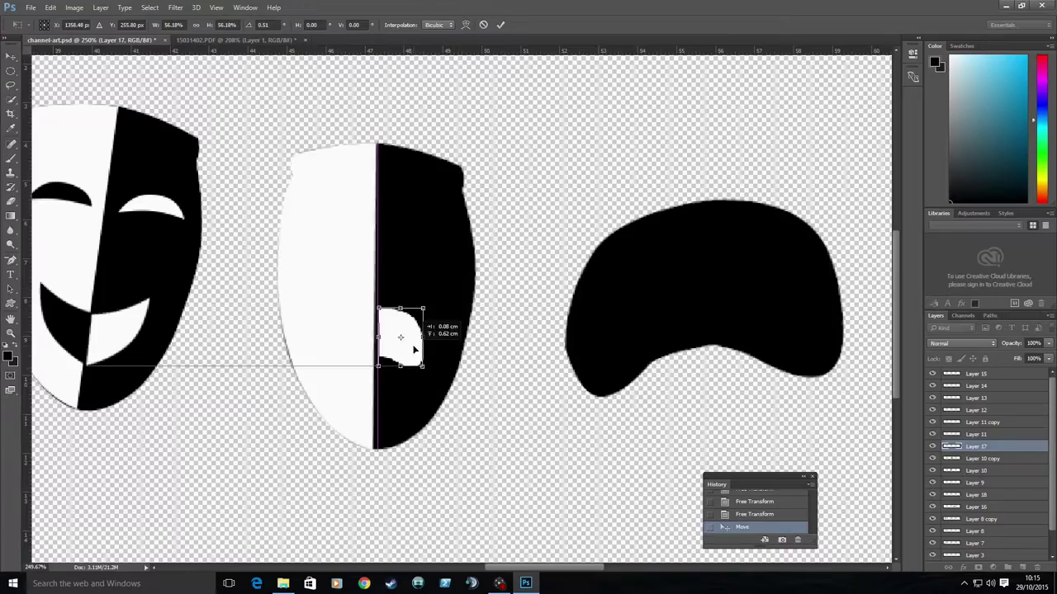
key(Return)
drag(359, 347, 364, 355)
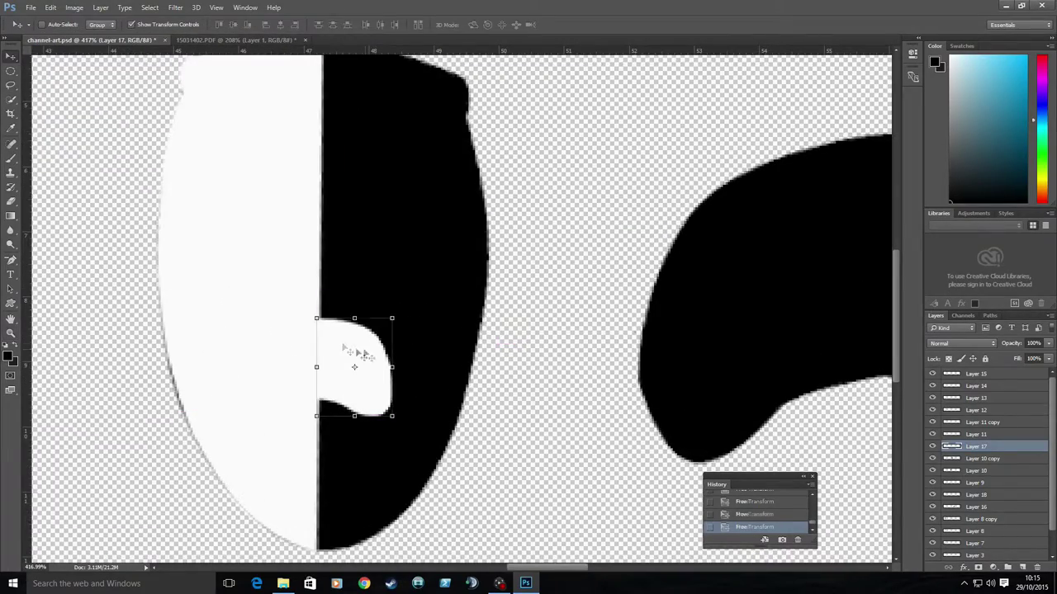
alt+click(415, 365)
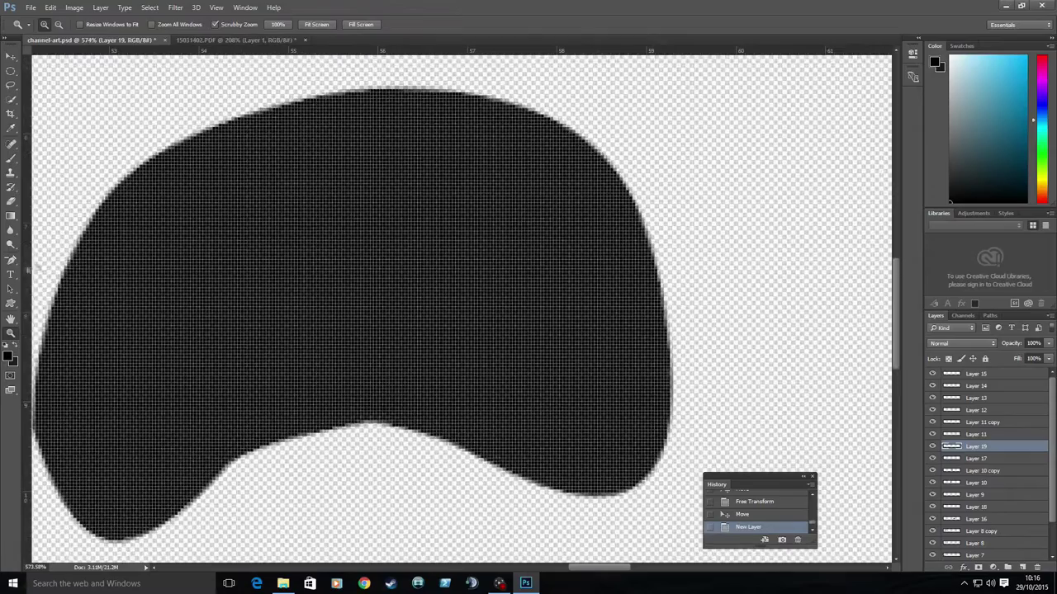
Trace the blob's right half on Layer 19 and fill it with black
click(11, 260)
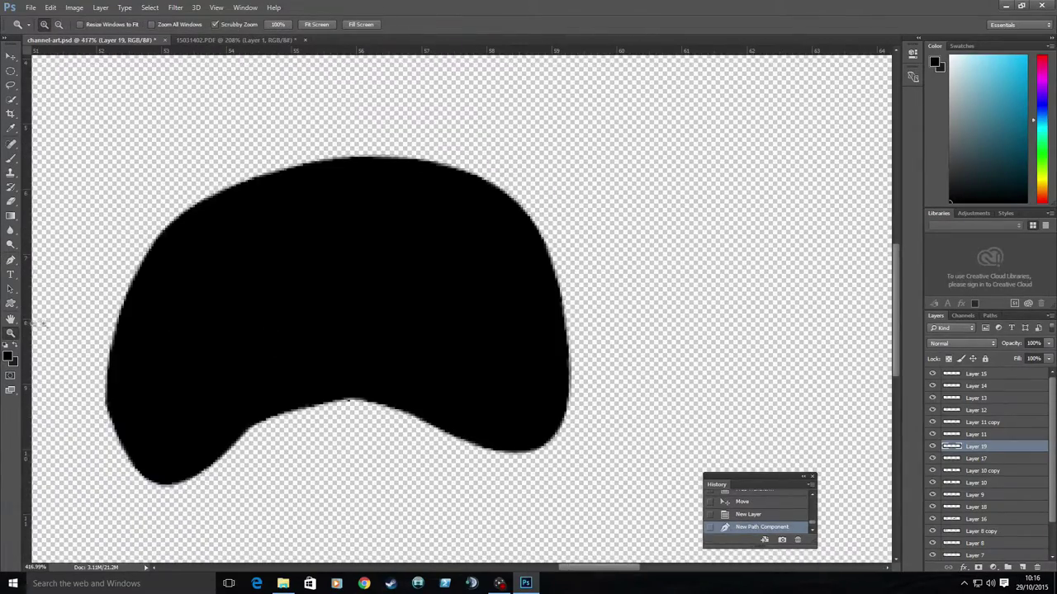
click(357, 156)
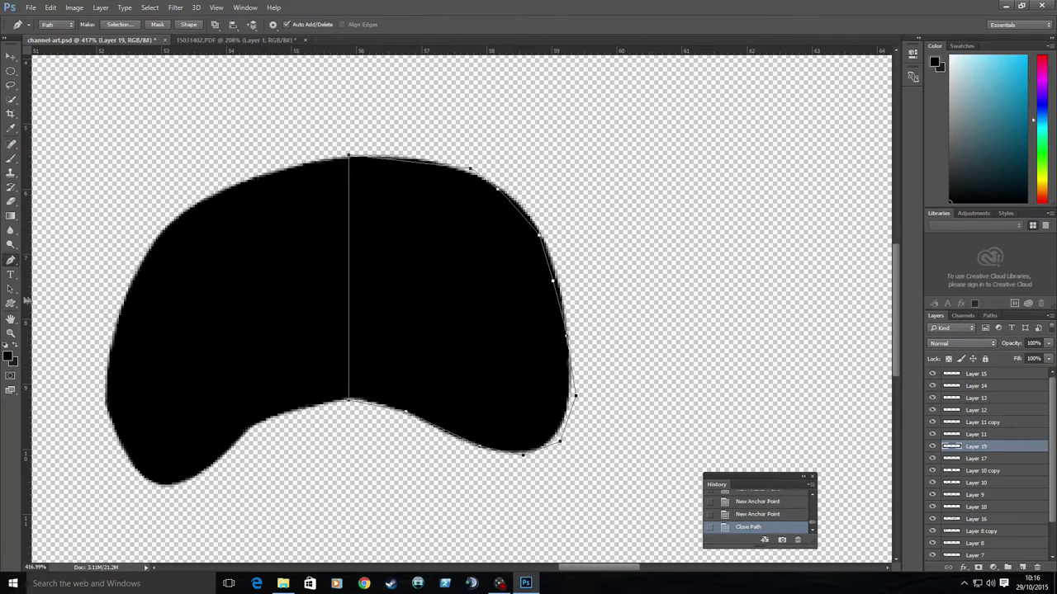
right_click(429, 237)
click(472, 302)
click(495, 156)
click(1018, 290)
click(602, 156)
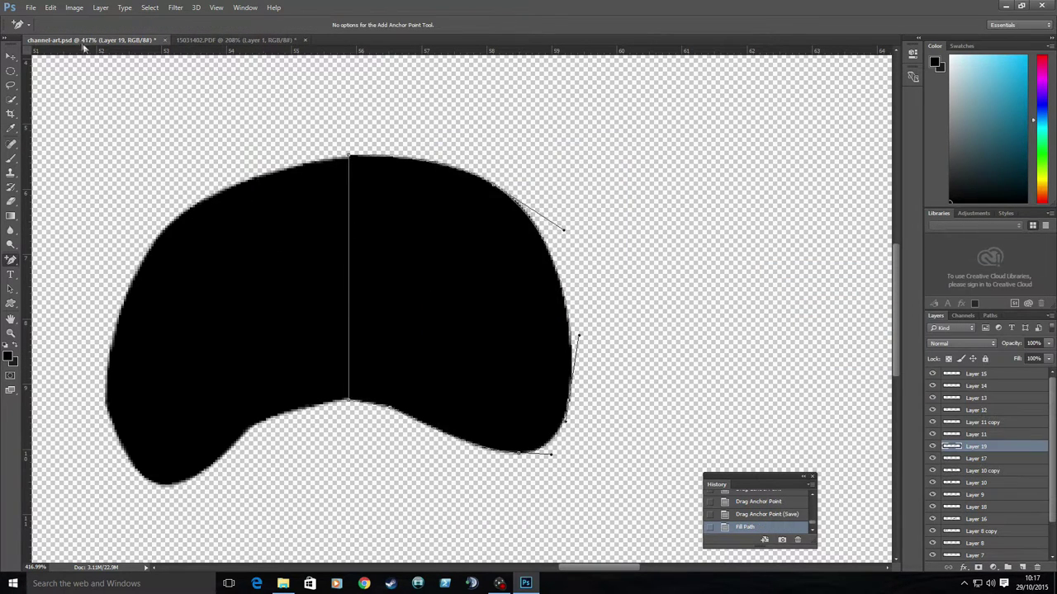
Delete the path and move the black half-shape beside the blob
key(Delete)
key(Delete)
key(v)
scroll(250, 311, down, 5)
drag(341, 336, 479, 336)
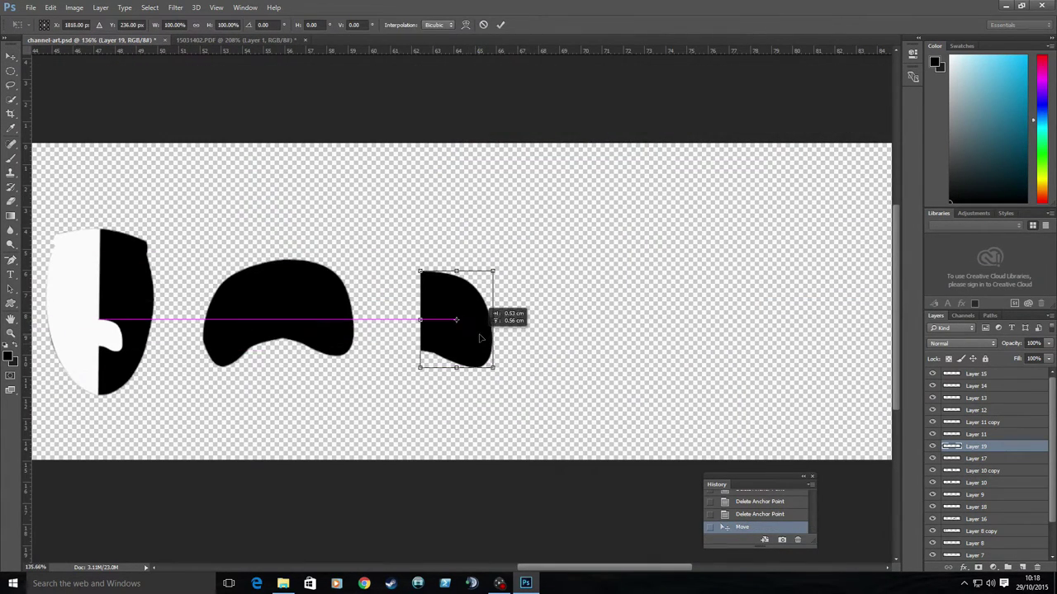
Narrow the black half-shape on Layer 19 with Free Transform
click(757, 518)
key(ctrl+t)
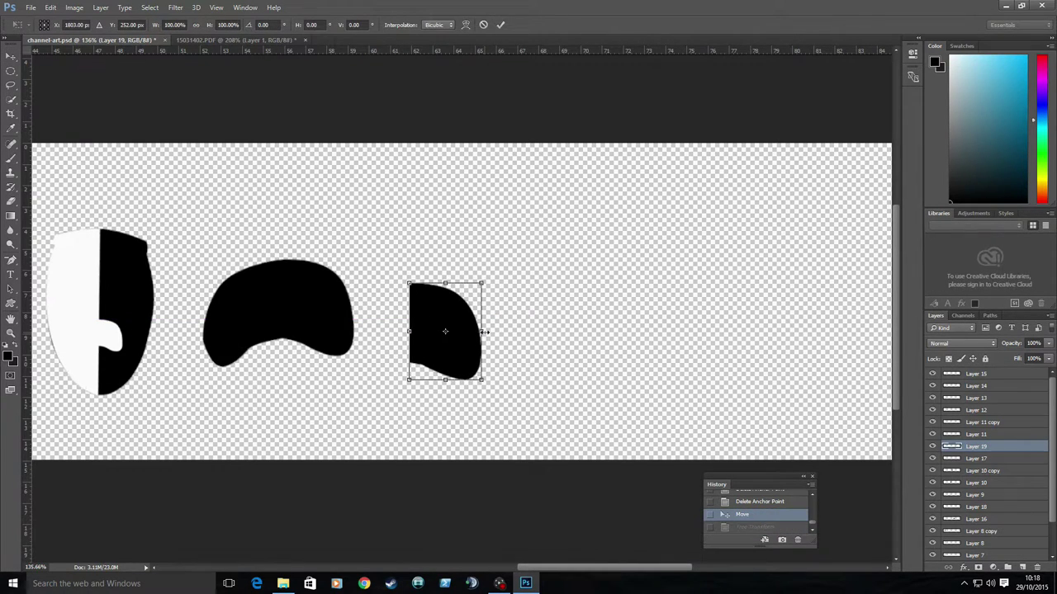
mouse_move(483, 331)
mouse_down()
mouse_move(334, 333)
mouse_move(568, 333)
mouse_up()
key(z)
key(Return)
click(346, 319)
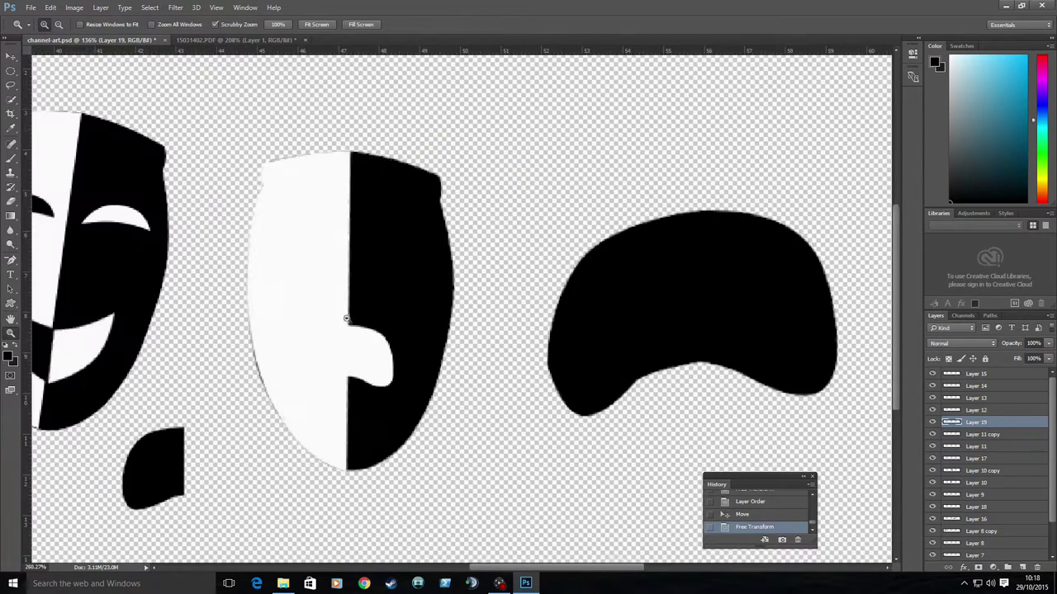
Move the black shape onto the second mask's white half, scaled to about 73%
key(v)
drag(153, 467, 330, 376)
key(ctrl+t)
drag(285, 417, 305, 387)
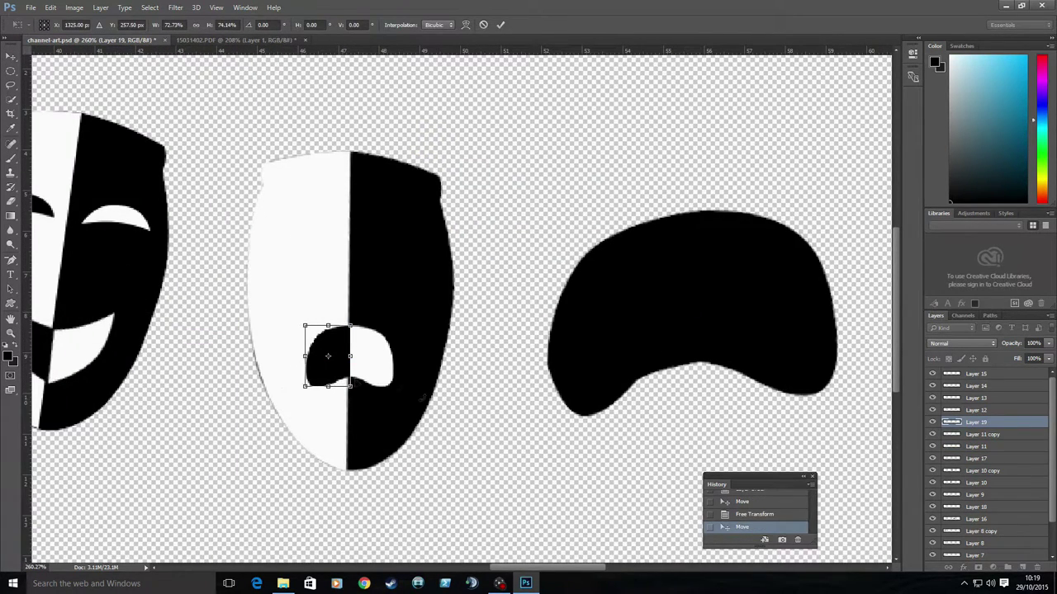
key(Return)
Resize the black mouth shape and nudge it left into line
ctrl+click(116, 219)
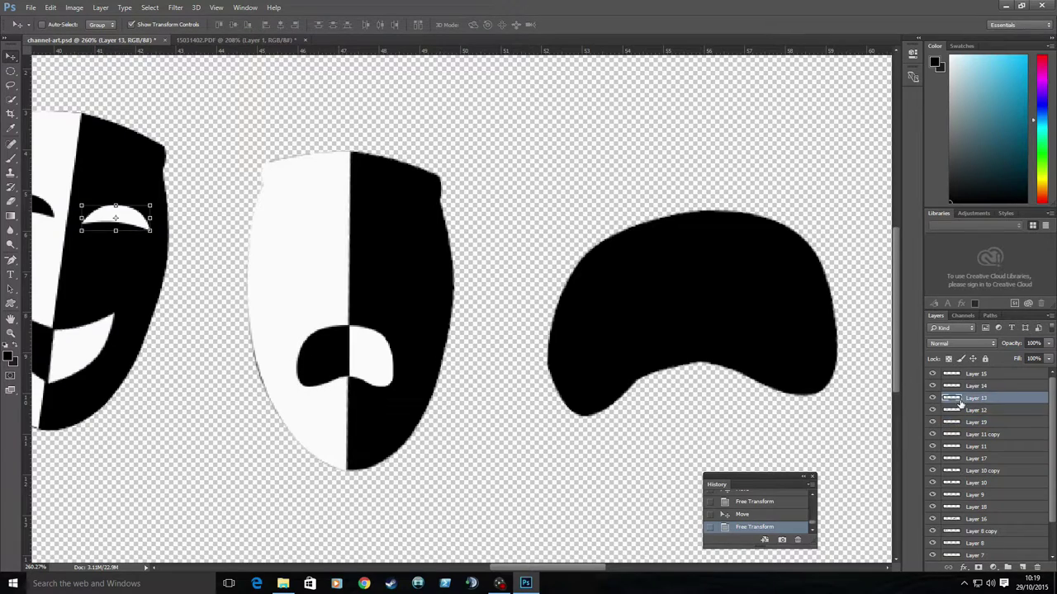
ctrl+click(109, 324)
click(976, 421)
key(ctrl+t)
drag(346, 388, 330, 375)
key(Return)
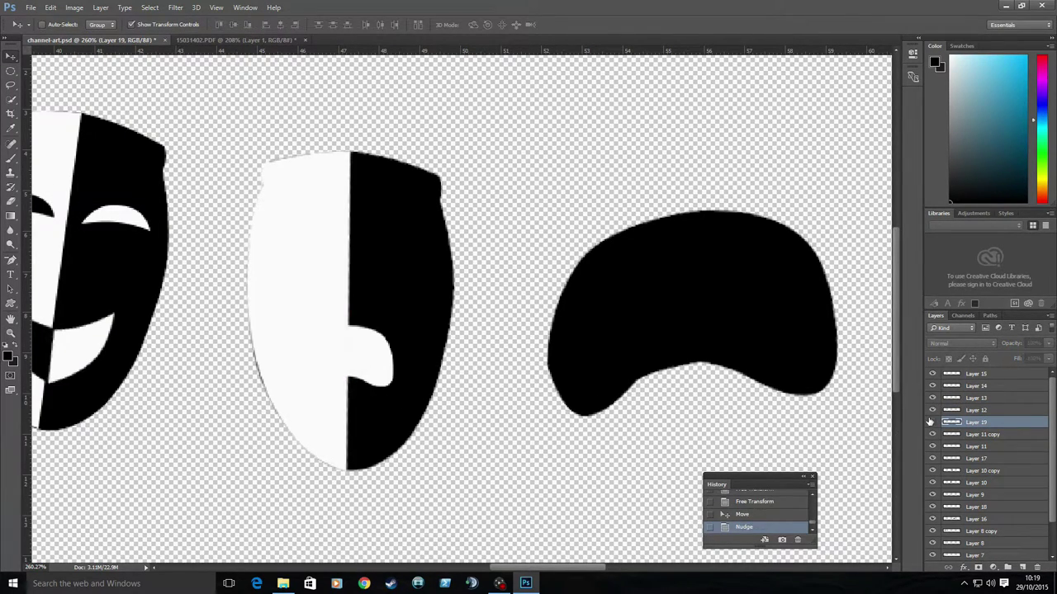
key(Left)
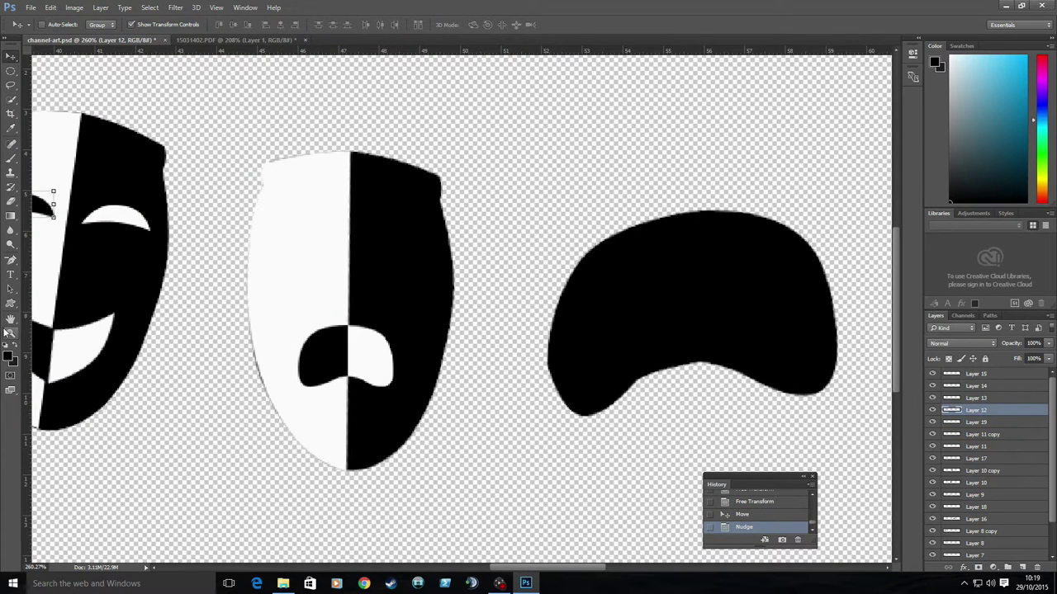
Fit the banner on screen and open the Layer 13 eye's options to duplicate it
key(ctrl+0)
click(978, 398)
right_click(978, 398)
Duplicate the Layer 13 and Layer 12 eye layers
click(873, 118)
click(629, 181)
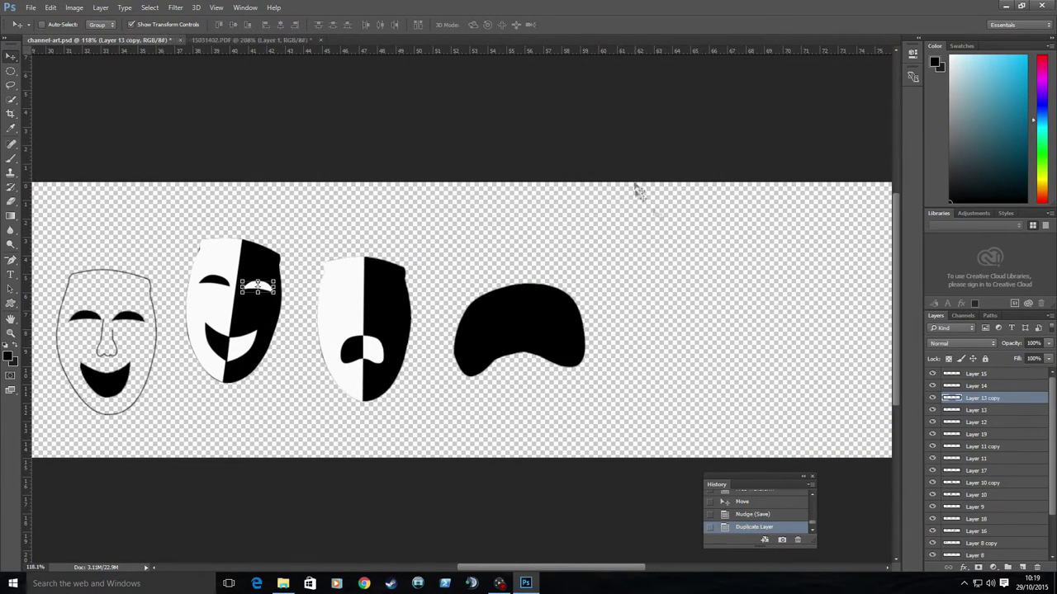
right_click(978, 422)
click(873, 118)
click(629, 181)
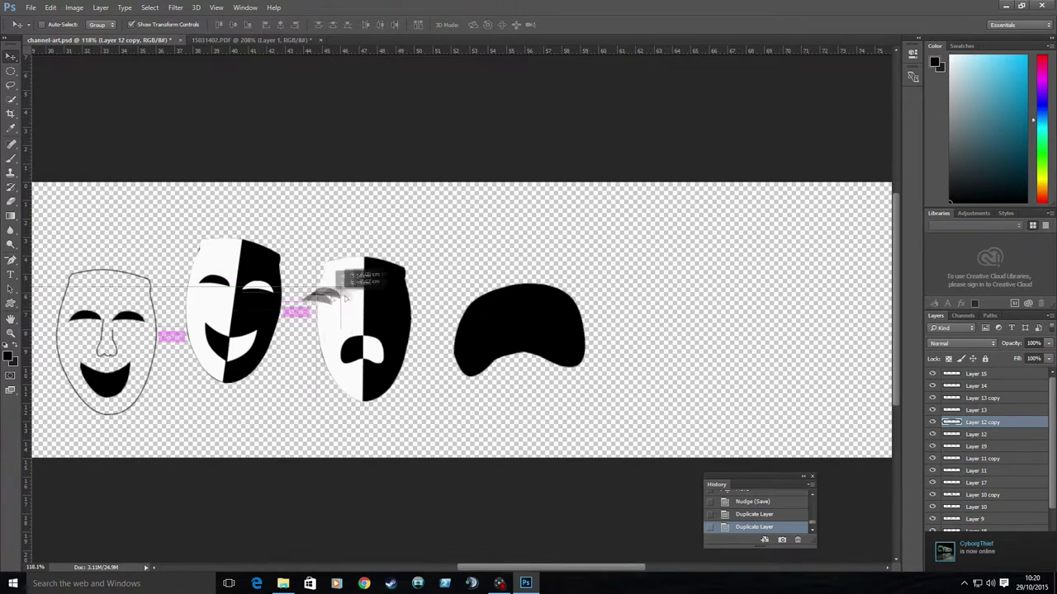
Move both eye copies onto the sad mask and rotate them
mouse_move(216, 283)
mouse_down()
mouse_move(345, 290)
mouse_move(386, 306)
mouse_up()
scroll(346, 284, up, 3)
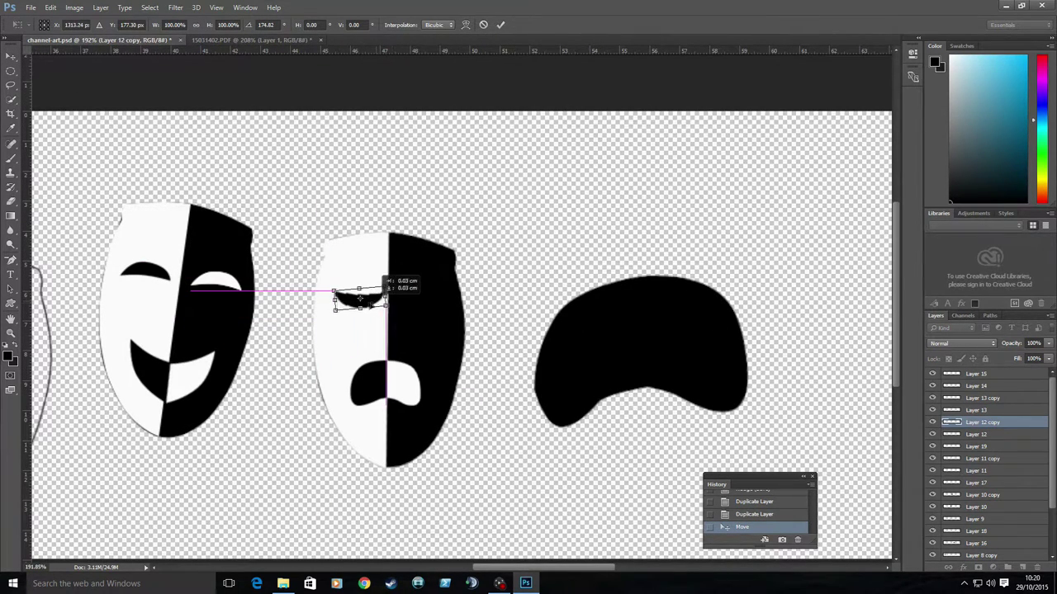
drag(359, 297, 350, 304)
key(Return)
ctrl+click(216, 283)
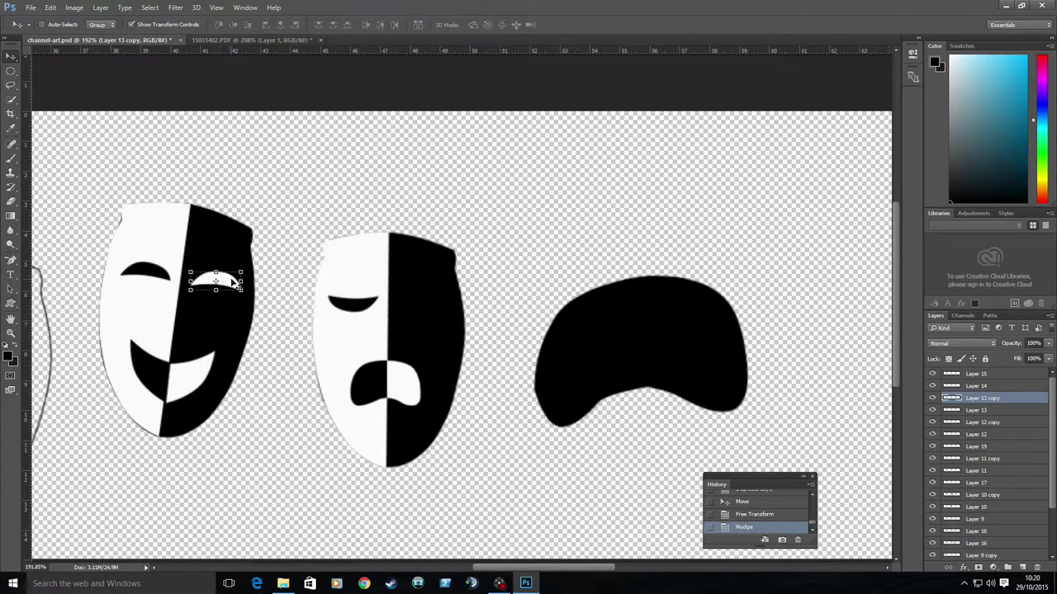
mouse_move(216, 282)
mouse_down()
mouse_move(429, 298)
mouse_move(454, 318)
mouse_move(449, 293)
mouse_up()
key(ctrl+t)
key(Return)
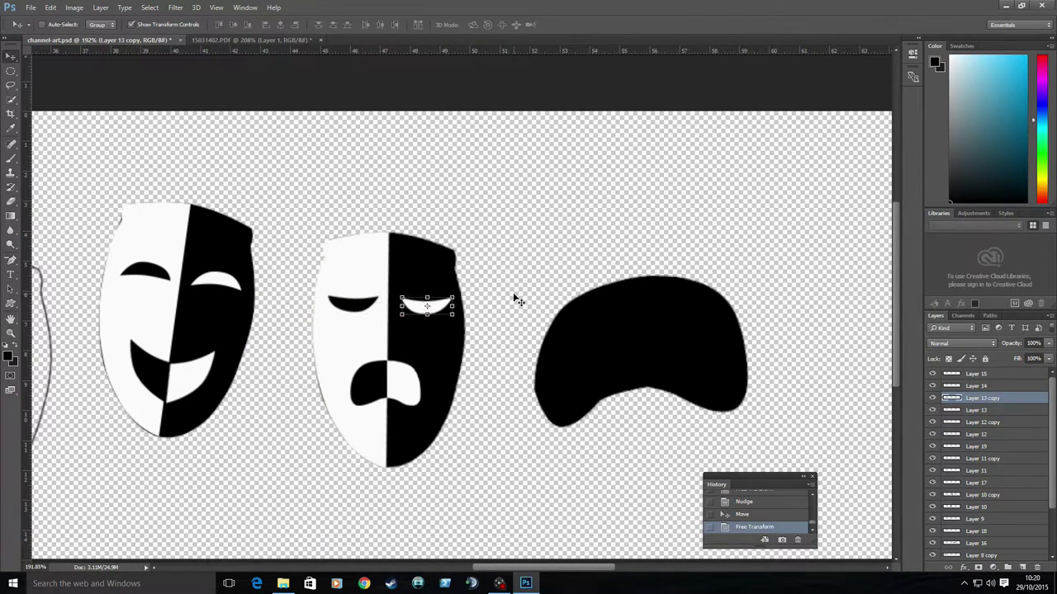
Stretch the height of the sad mask's right eye
click(958, 376)
click(198, 40)
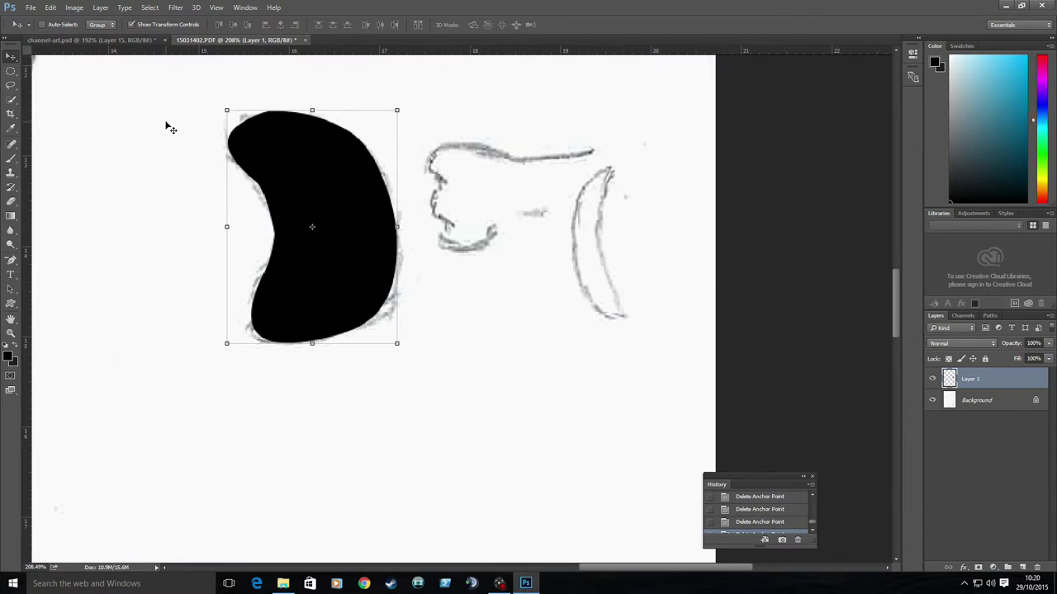
click(129, 43)
ctrl+click(427, 309)
key(ctrl+t)
drag(426, 315, 427, 322)
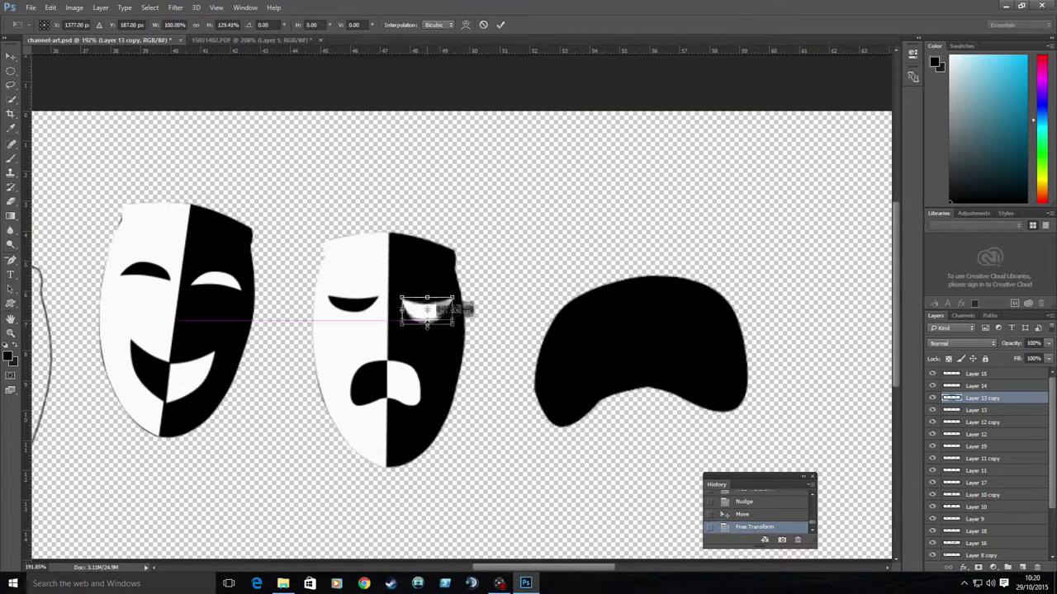
key(Return)
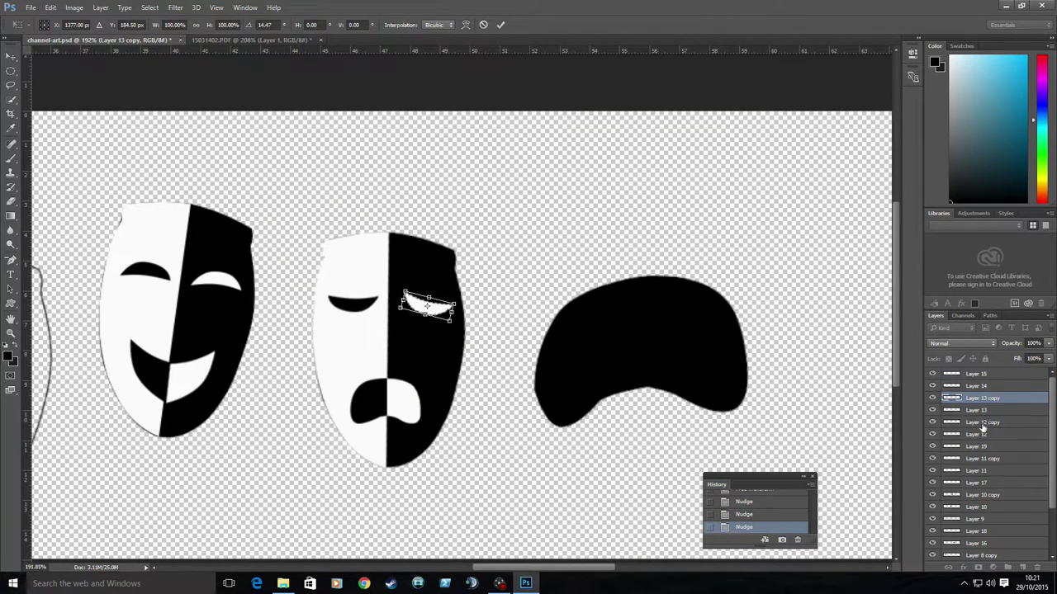
Tilt the left sad eye downward and nudge both eyes into place
click(982, 422)
key(ctrl+t)
drag(385, 293, 388, 314)
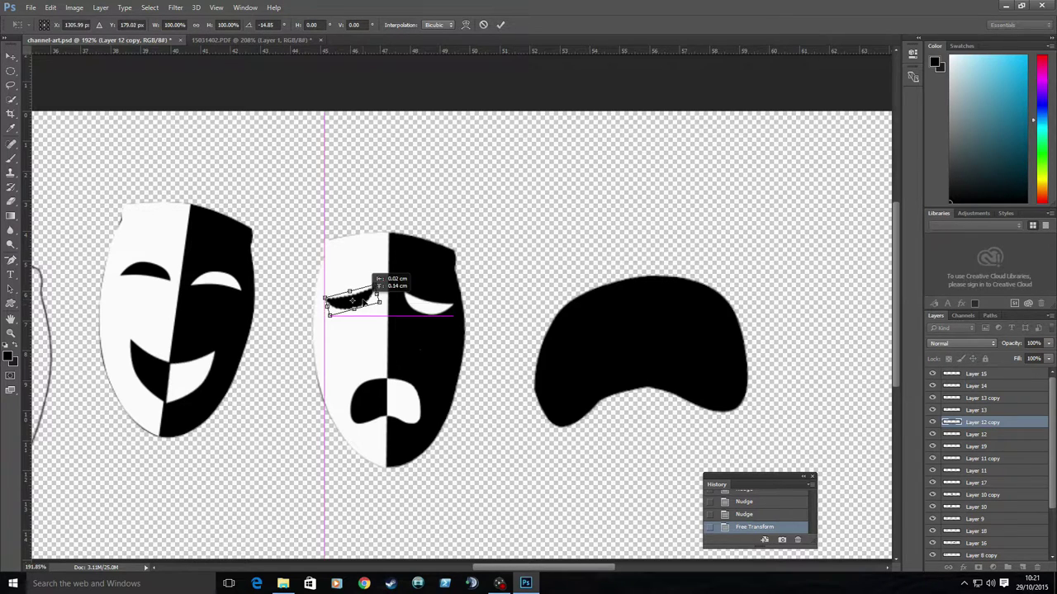
key(Return)
ctrl+click(428, 304)
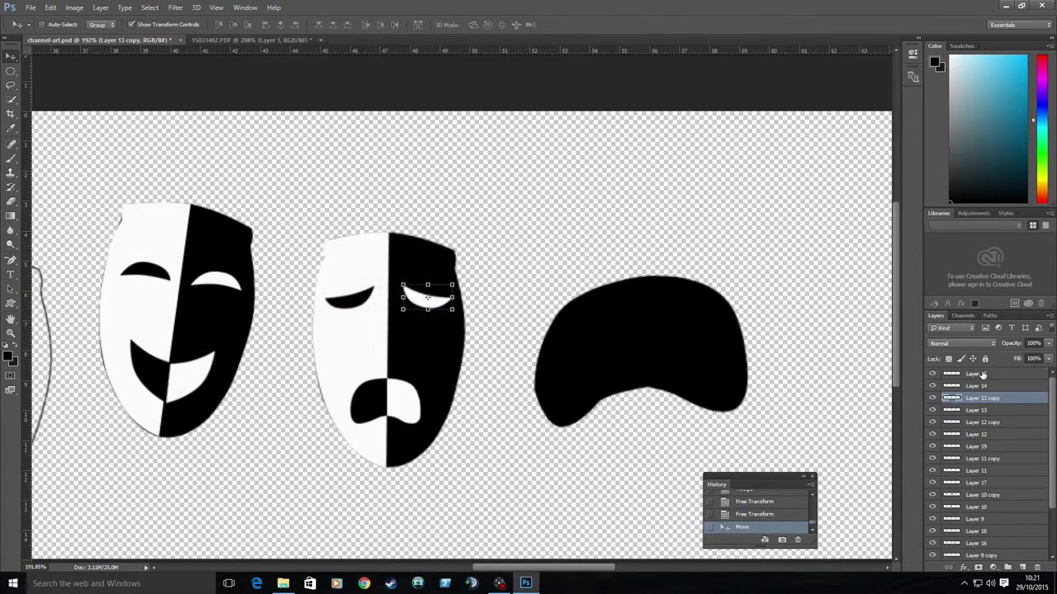
key(Down)
key(Down)
key(Down)
scroll(128, 314, up, 3)
click(978, 423)
key(shift+Right)
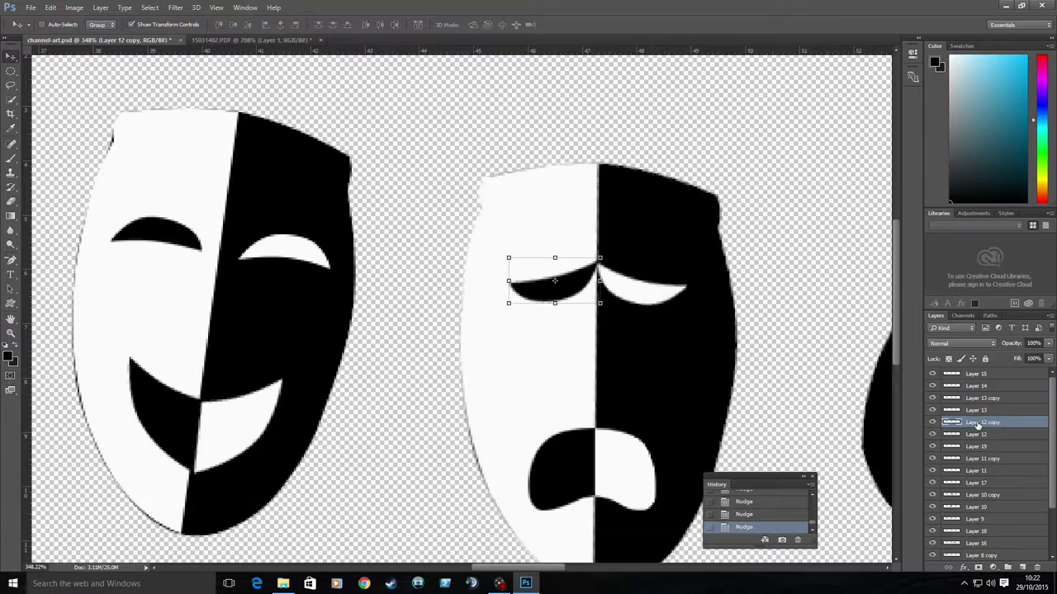
Zoom out and delete Layer 15, the leftover black blob
click(982, 398)
click(983, 422)
click(978, 373)
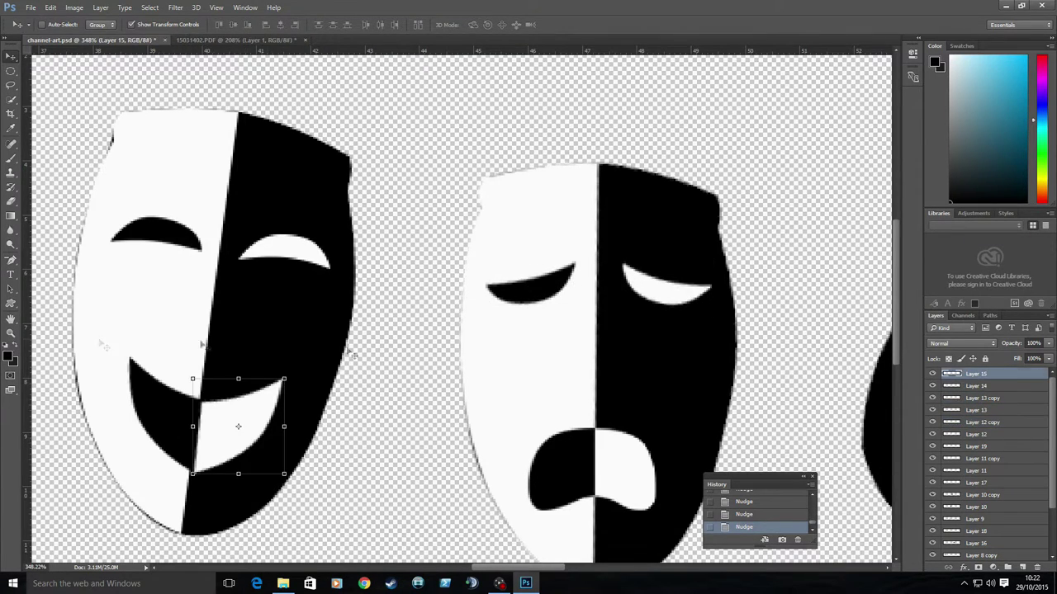
key(z)
drag(523, 384, 465, 364)
key(ctrl+minus)
key(Delete)
key(Return)
Move the music notes copy right and the happy mask slightly left
scroll(979, 463, down, 2)
click(979, 494)
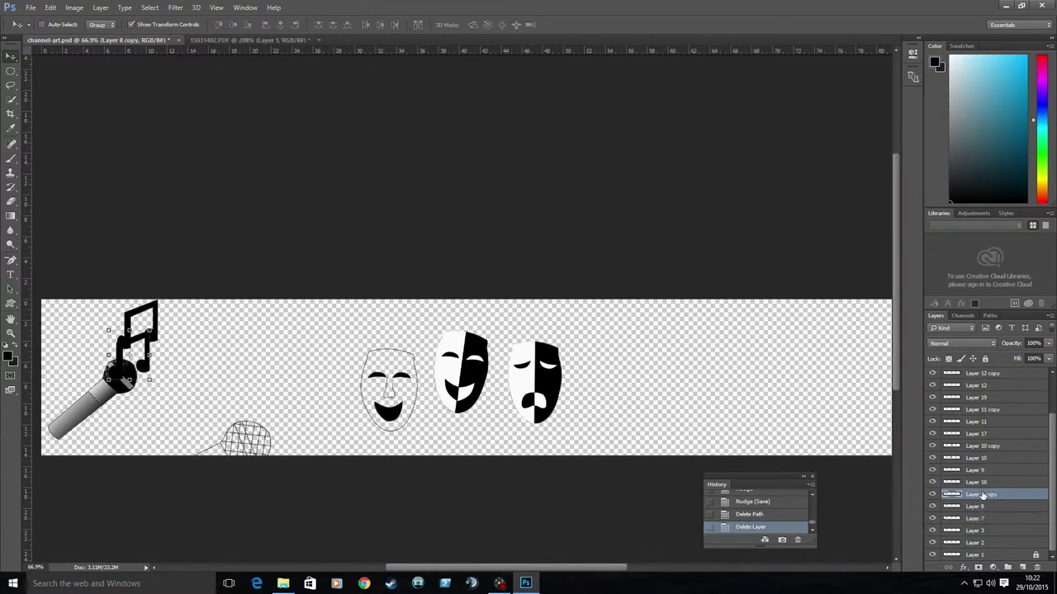
drag(145, 366, 176, 371)
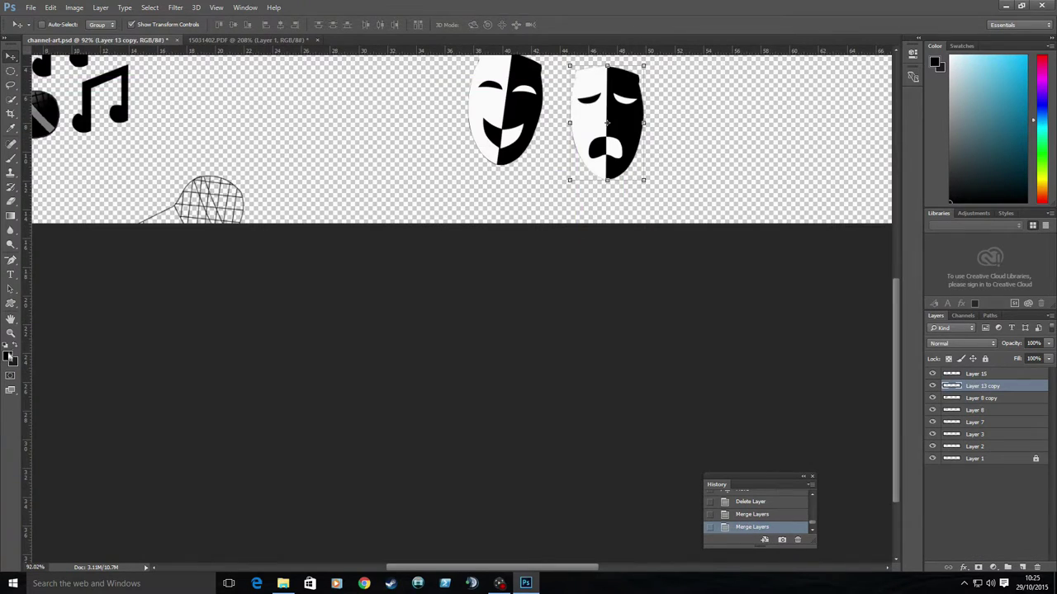
key(v)
drag(437, 310, 417, 309)
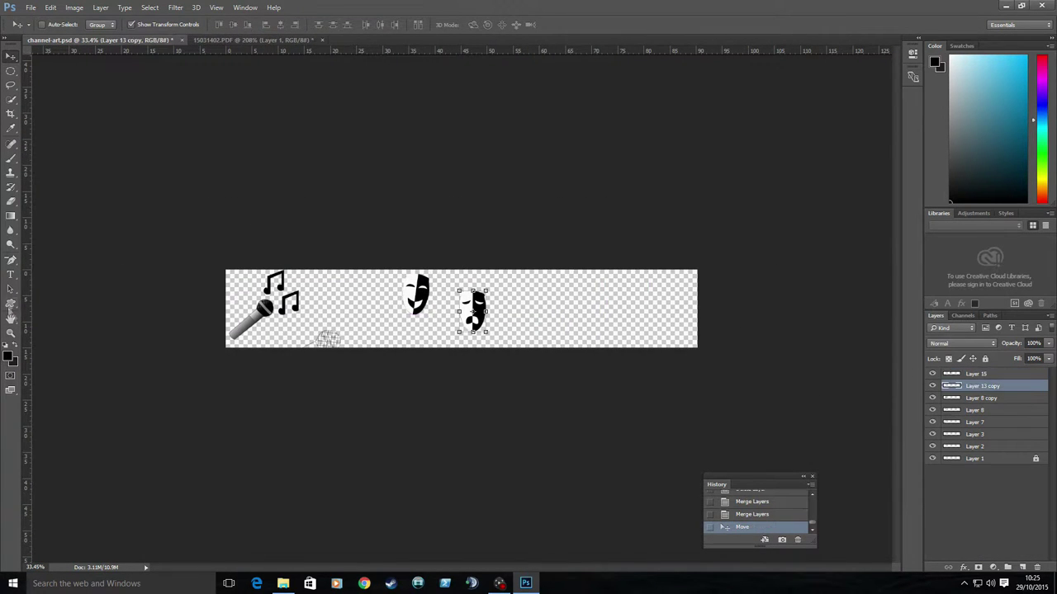
Tilt the sad mask about -2.3 degrees so it overlaps the happy mask
key(z)
click(238, 173)
key(ctrl+t)
drag(615, 330, 577, 342)
drag(543, 309, 441, 268)
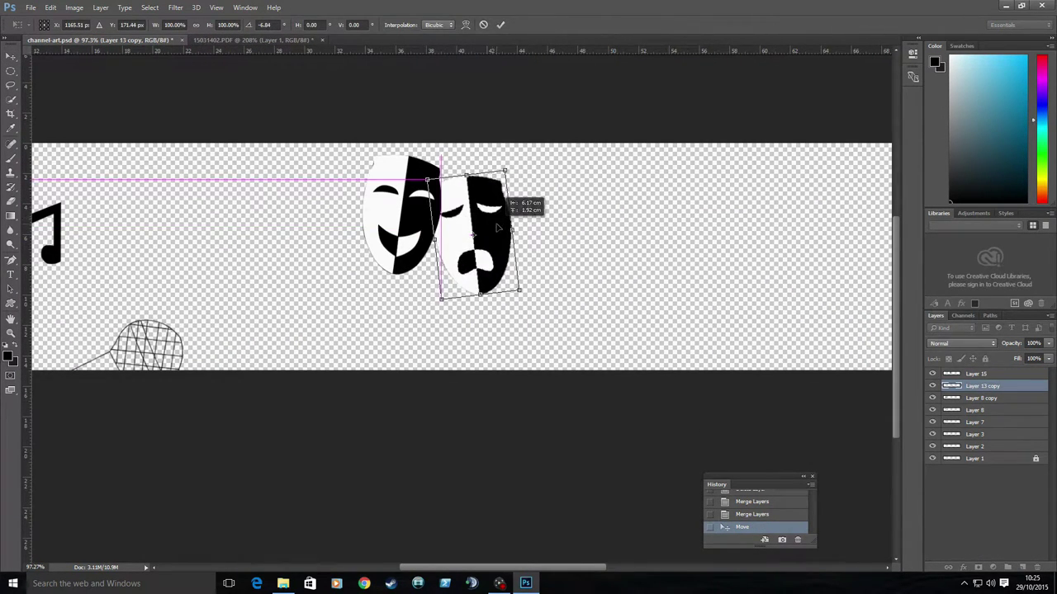
drag(513, 236, 131, 193)
key(Return)
Zoom out and delete the disco ball layer
key(z)
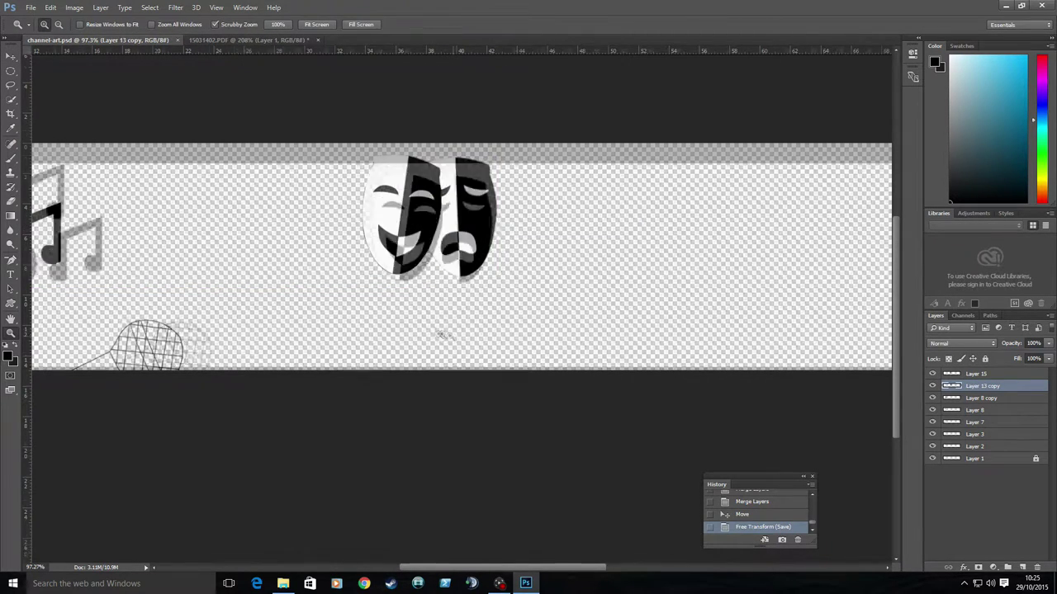
key(v)
click(994, 435)
key(Delete)
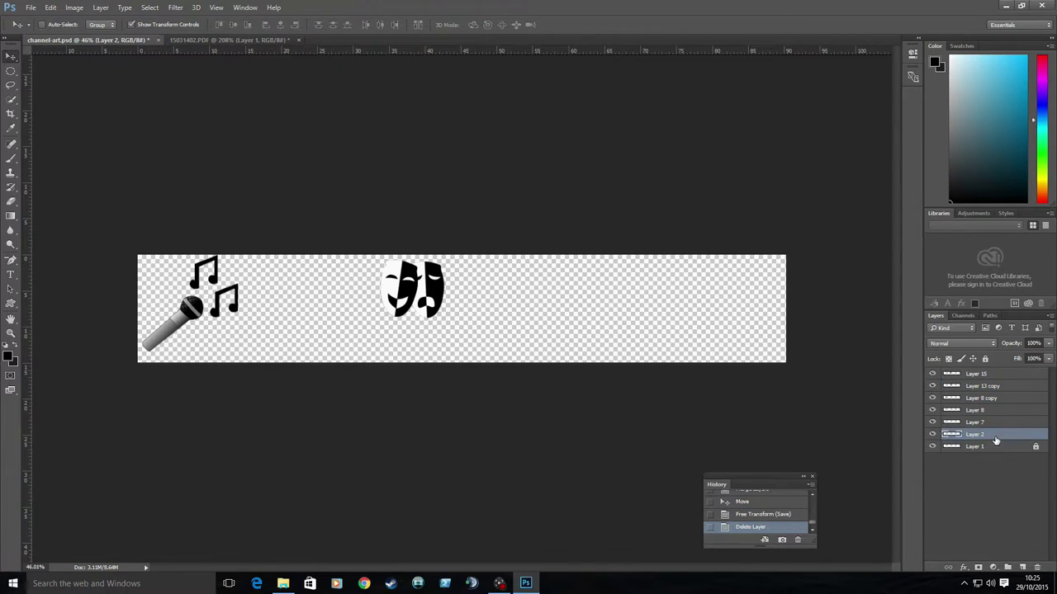
Start a pen path on a new layer, then undo the stray points
key(ctrl+shift+alt+n)
key(p)
click(534, 273)
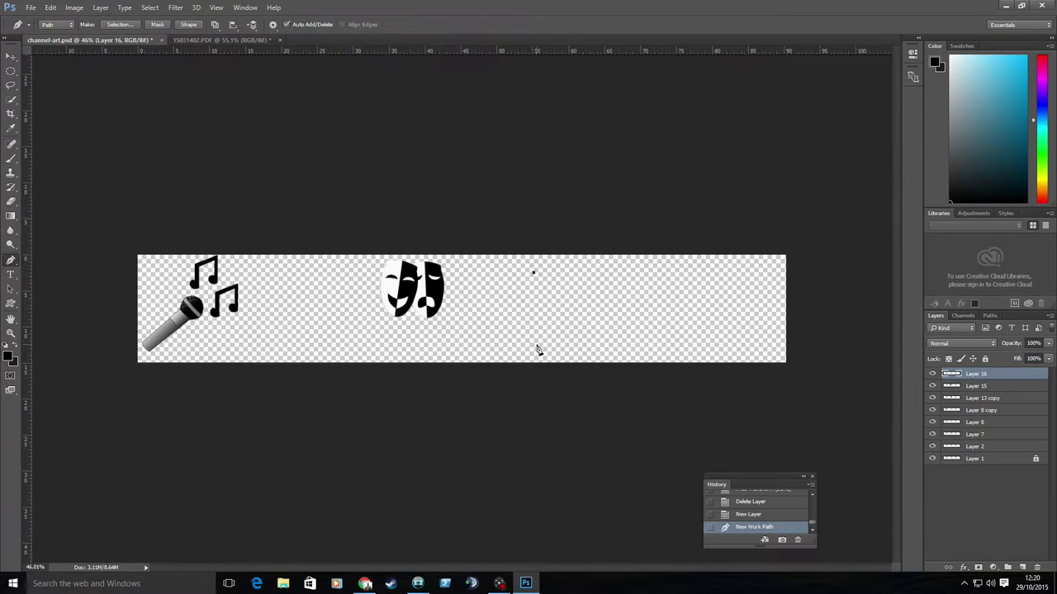
click(533, 355)
scroll(533, 355, up, 5)
click(590, 302)
key(ctrl+alt+z)
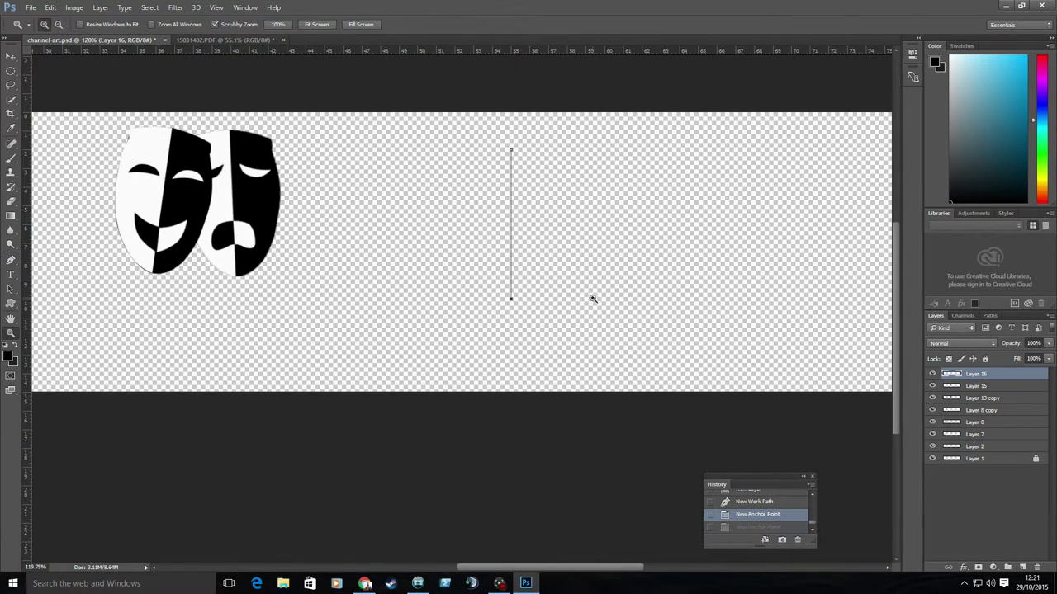
scroll(592, 302, up, 3)
key(ctrl+alt+z)
key(ctrl+alt+z)
Add two horizontal and two vertical guides bounding the rectangle
key(z)
drag(27, 126, 378, 126)
drag(561, 51, 566, 177)
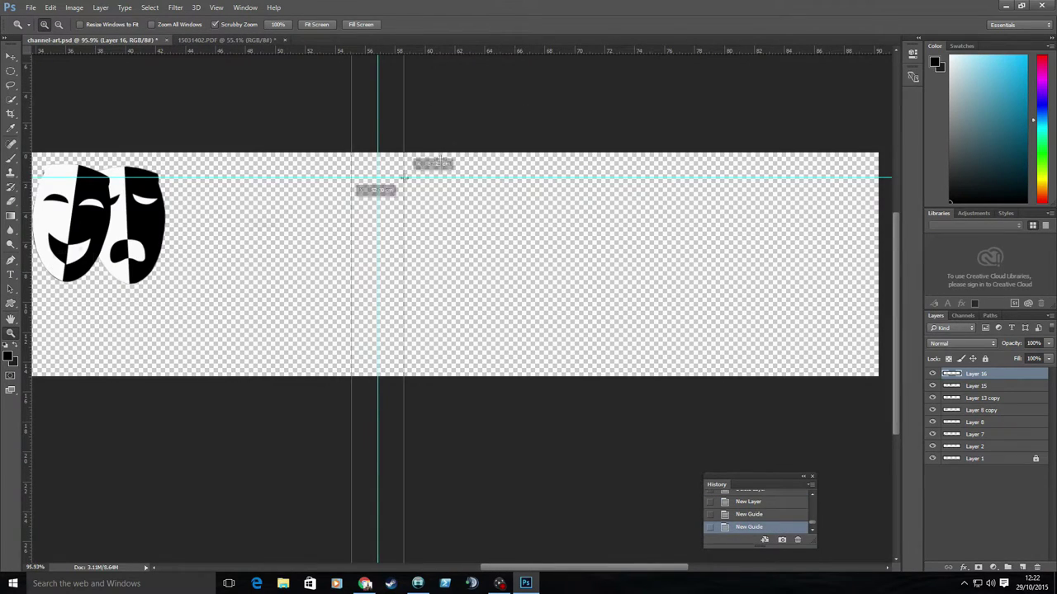
drag(26, 176, 511, 247)
drag(578, 51, 594, 357)
Fill the rectangle path with red #e30d0d at Normal blending, saving it as a swatch
click(11, 260)
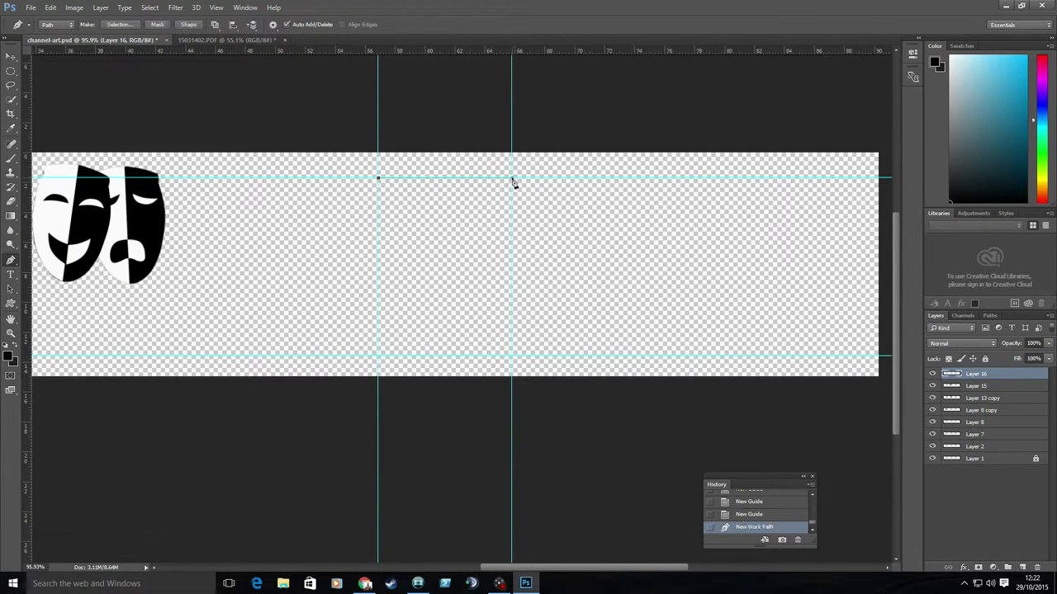
right_click(406, 217)
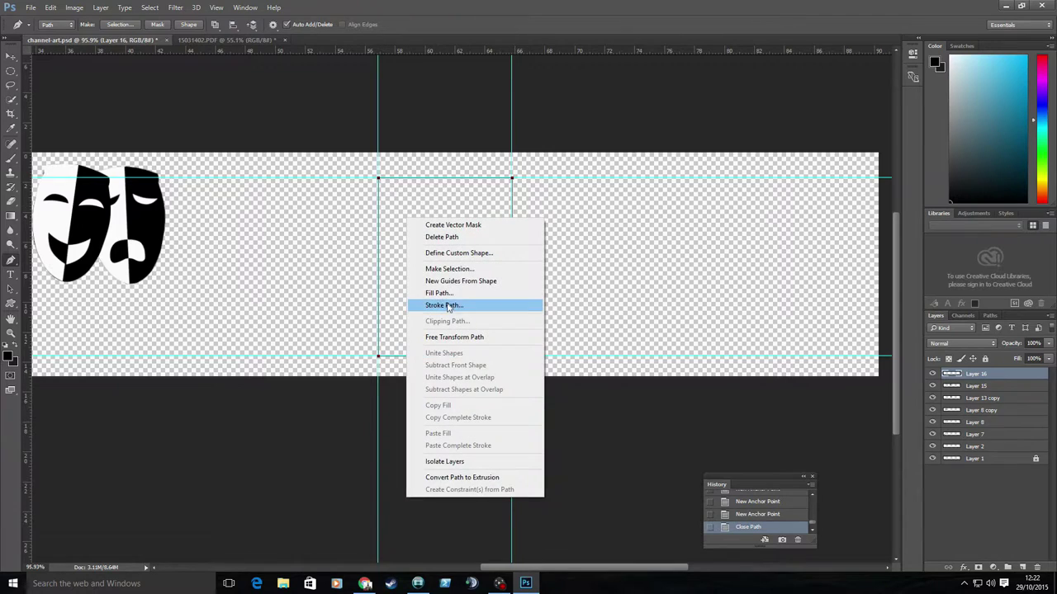
click(455, 293)
click(532, 162)
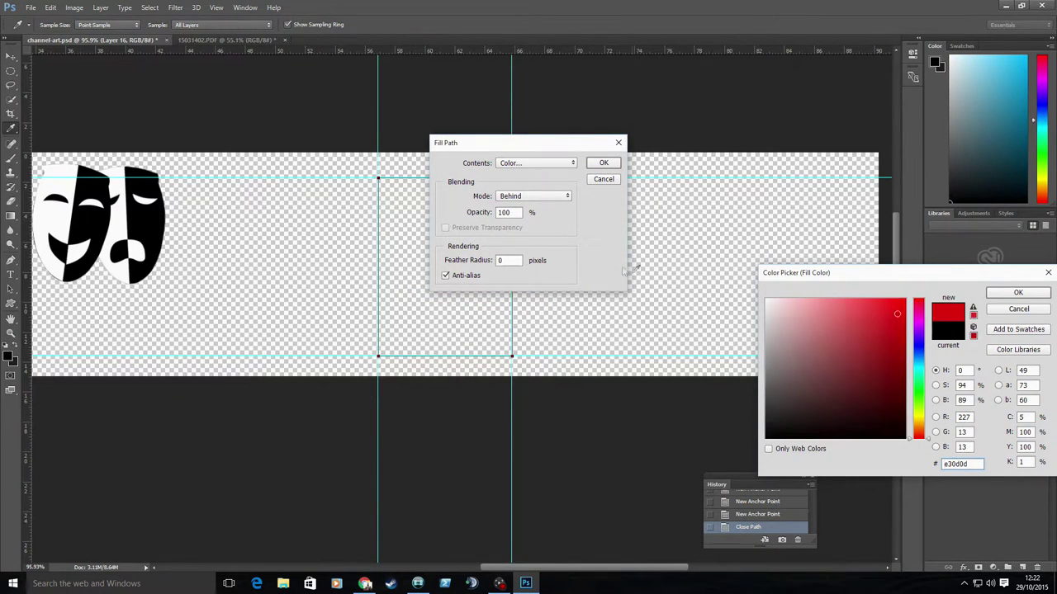
click(1003, 294)
click(532, 195)
click(536, 162)
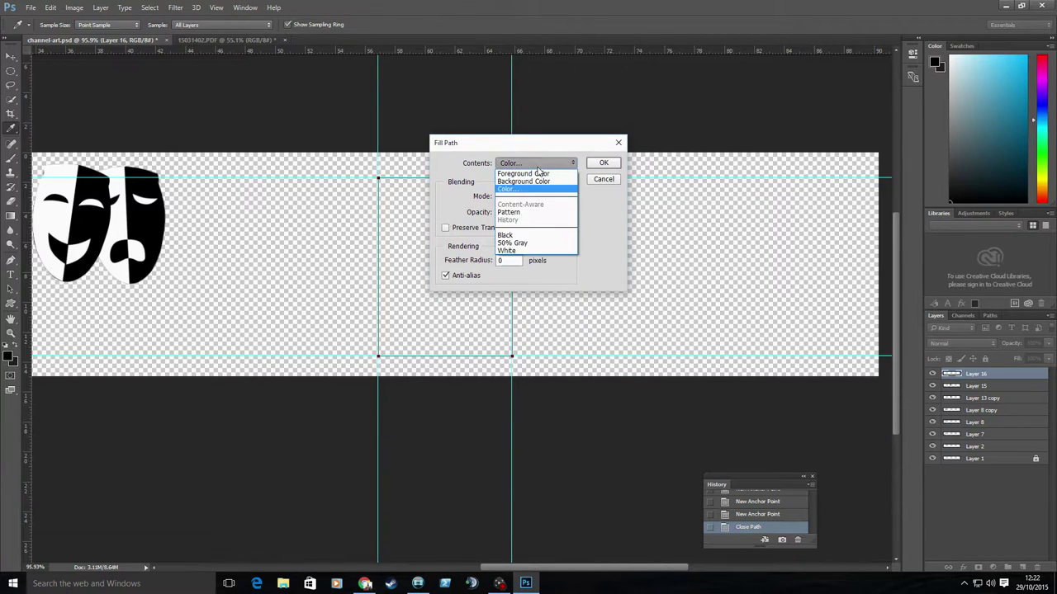
click(507, 189)
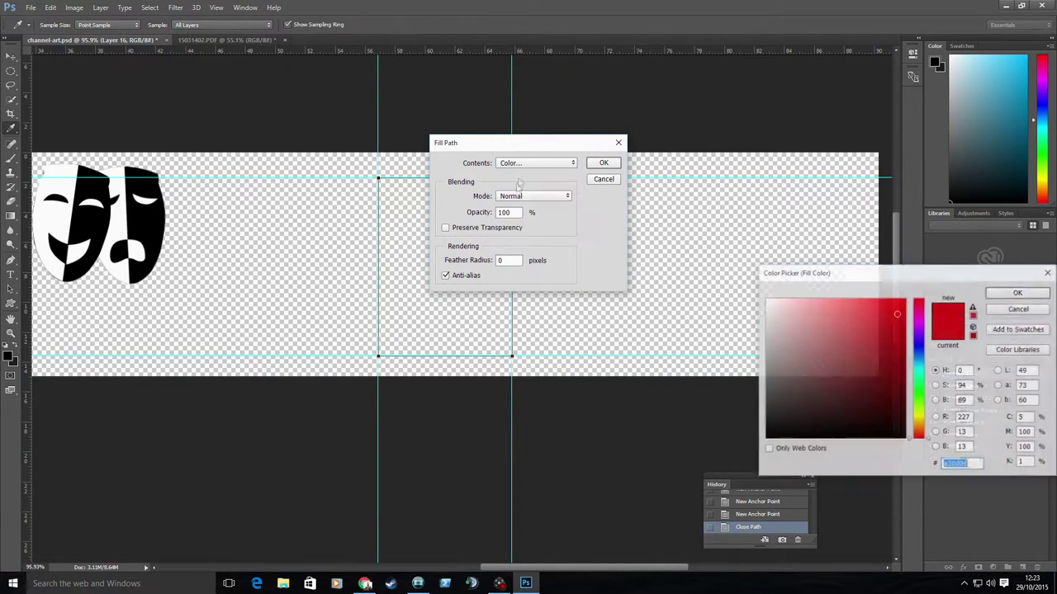
click(1028, 330)
key(Return)
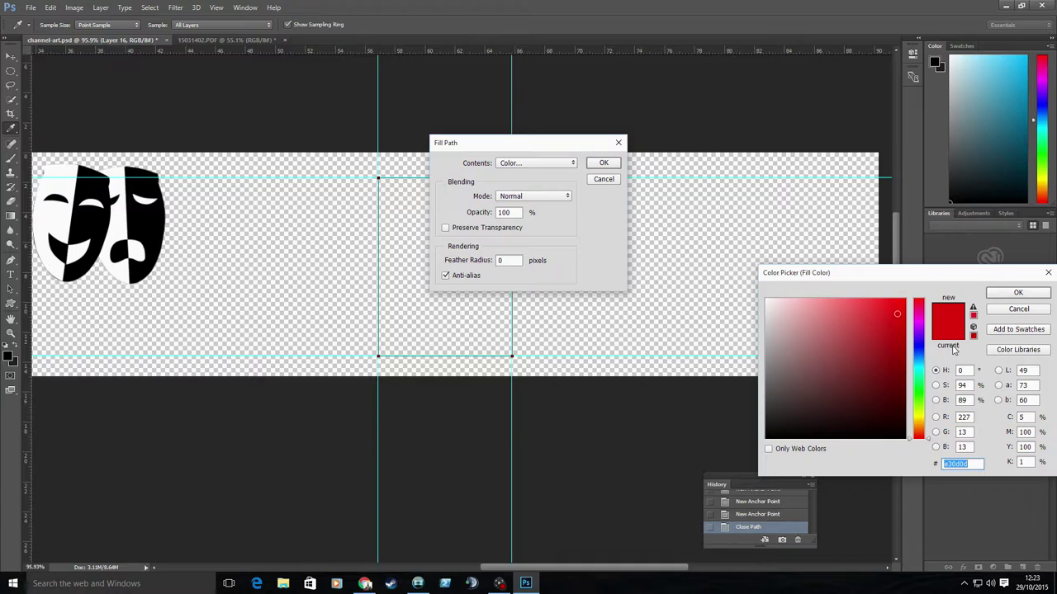
click(1018, 292)
click(603, 162)
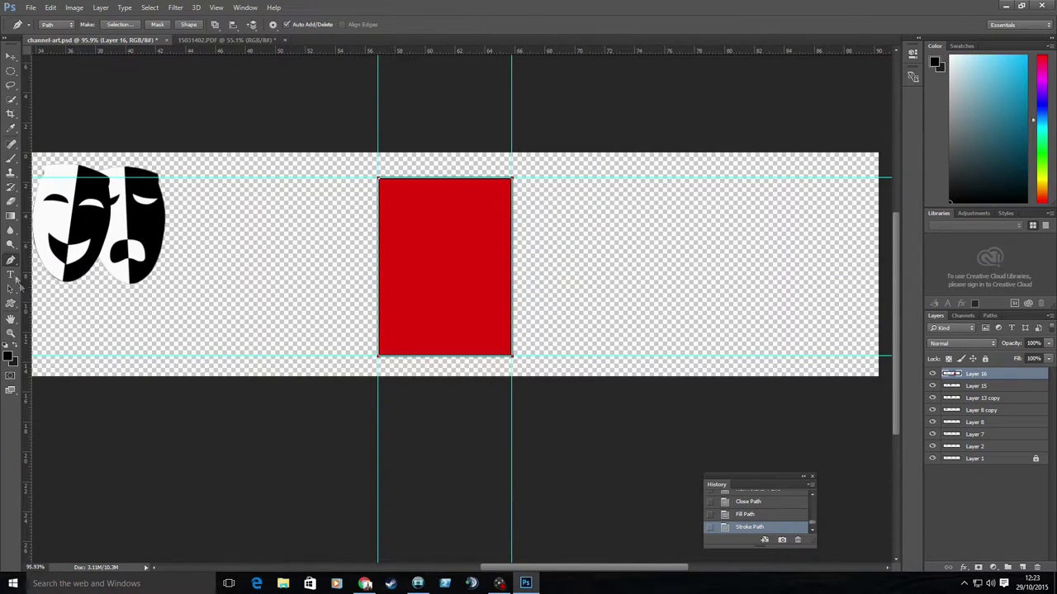
Move the red rectangle right and try a distortion, then undo it
drag(10, 260, 57, 296)
key(v)
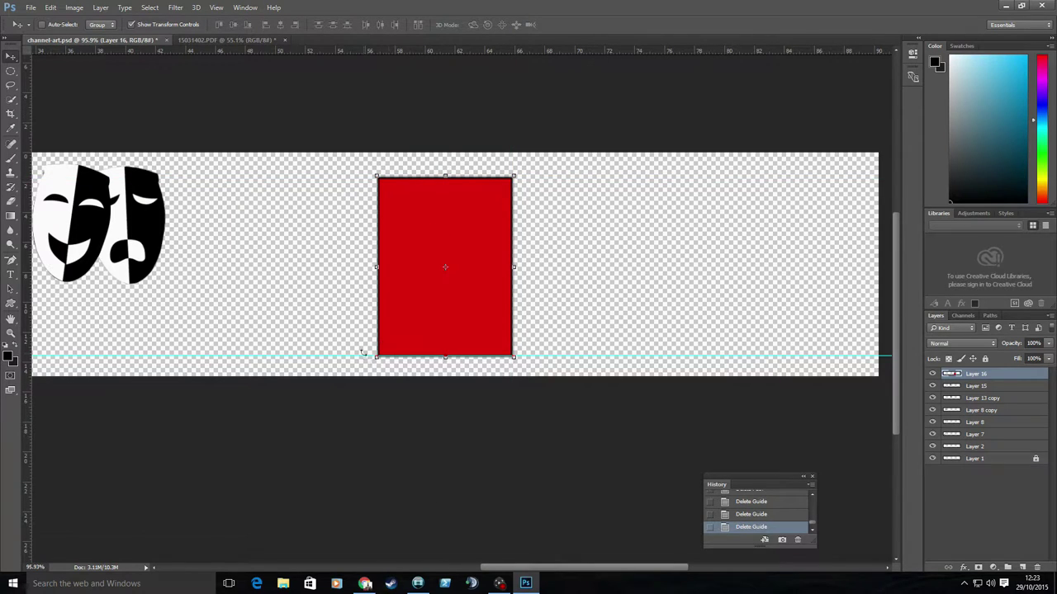
drag(412, 245, 513, 242)
key(ctrl+t)
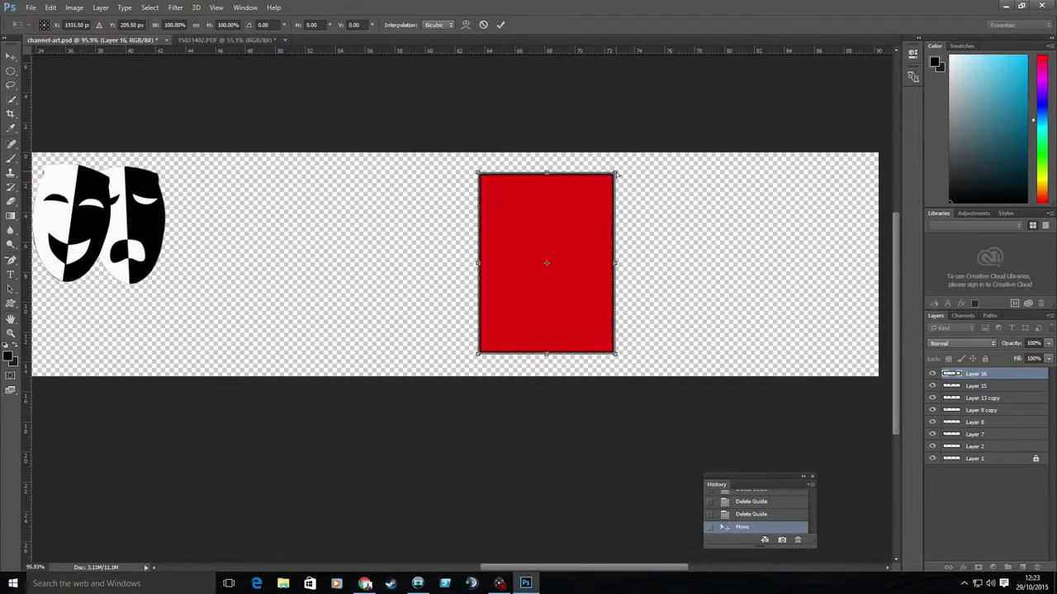
drag(612, 174, 571, 213)
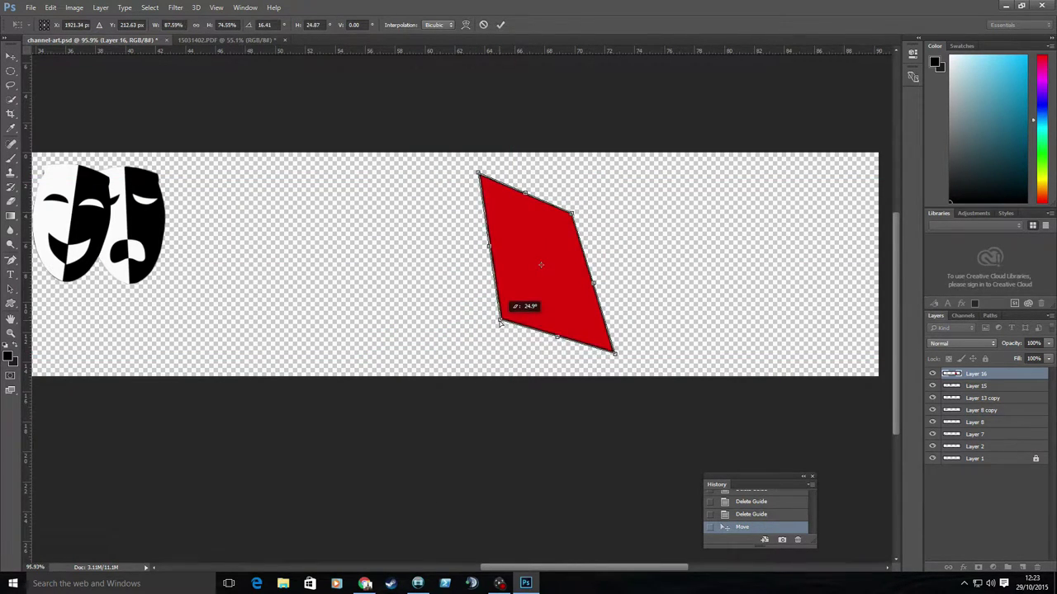
drag(447, 379, 502, 321)
scroll(543, 214, down, 1)
key(Return)
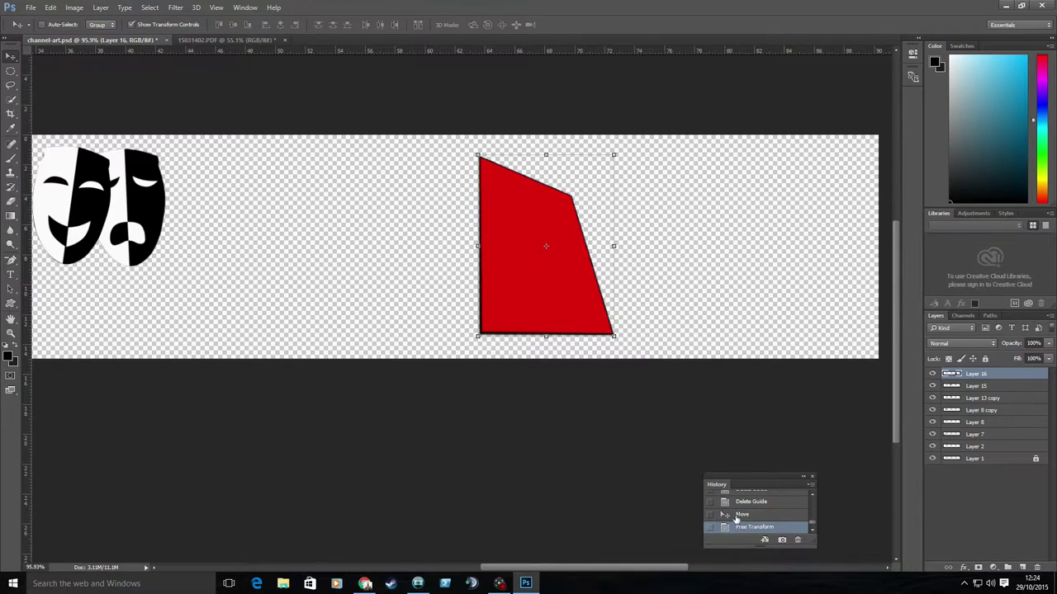
key(ctrl+z)
Skew the red rectangle into a parallelogram and shift it left
drag(613, 155, 590, 175)
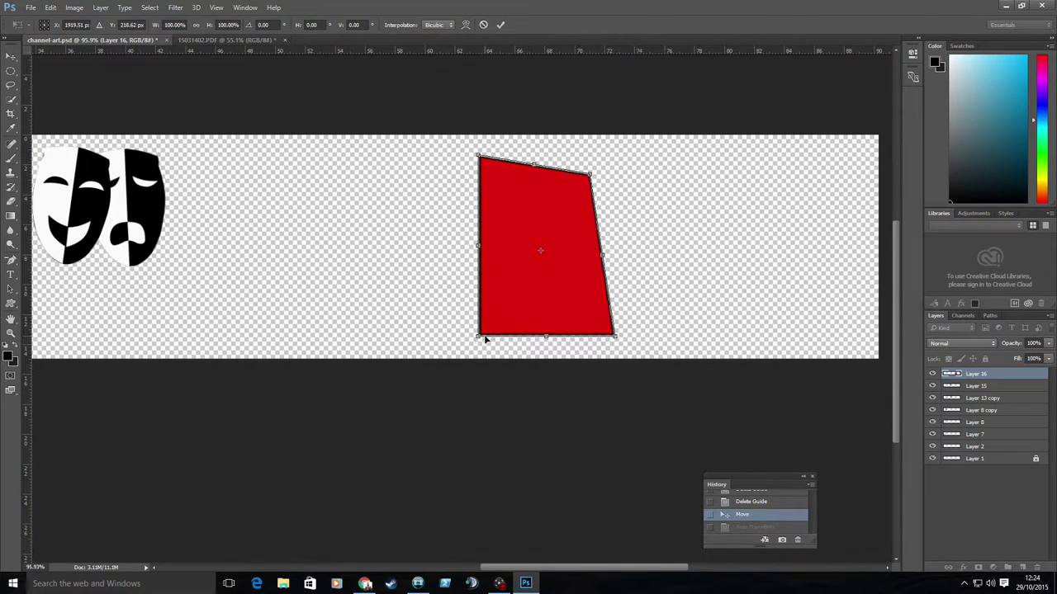
drag(485, 339, 496, 325)
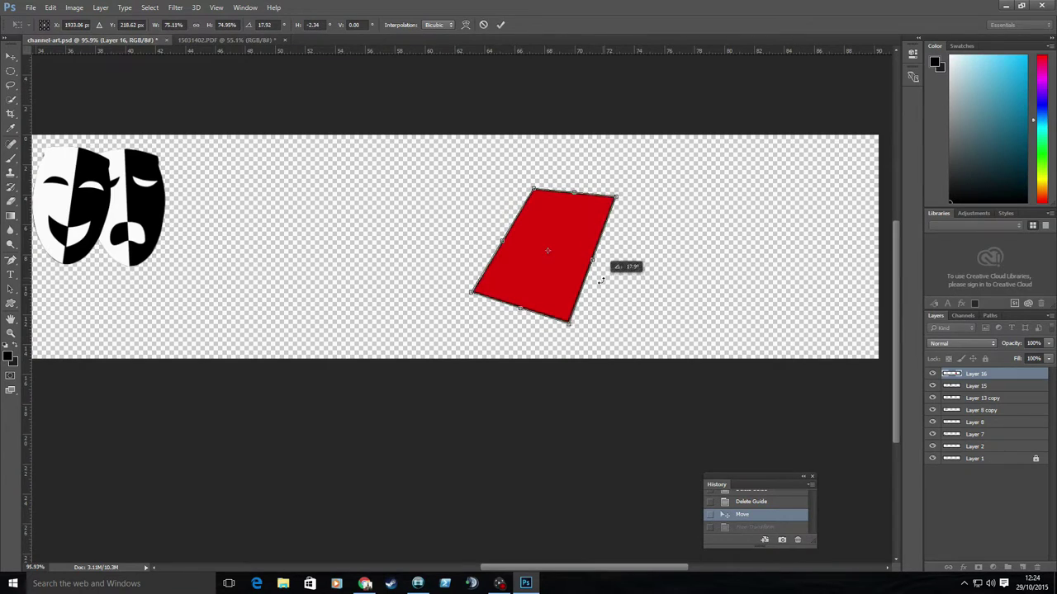
drag(610, 330, 565, 282)
drag(472, 295, 475, 263)
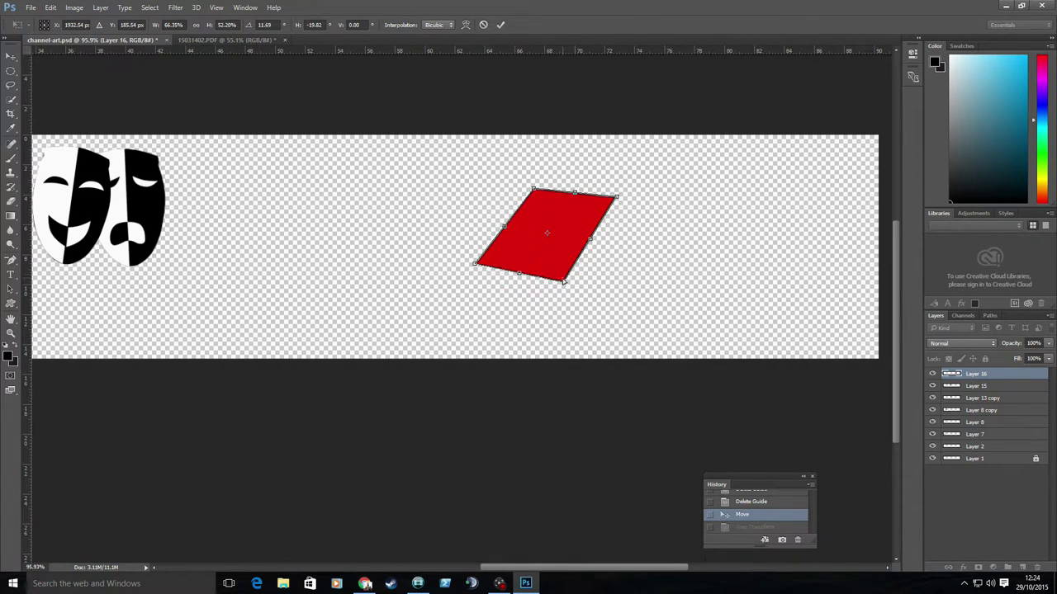
drag(563, 281, 564, 277)
drag(589, 229, 471, 239)
key(Return)
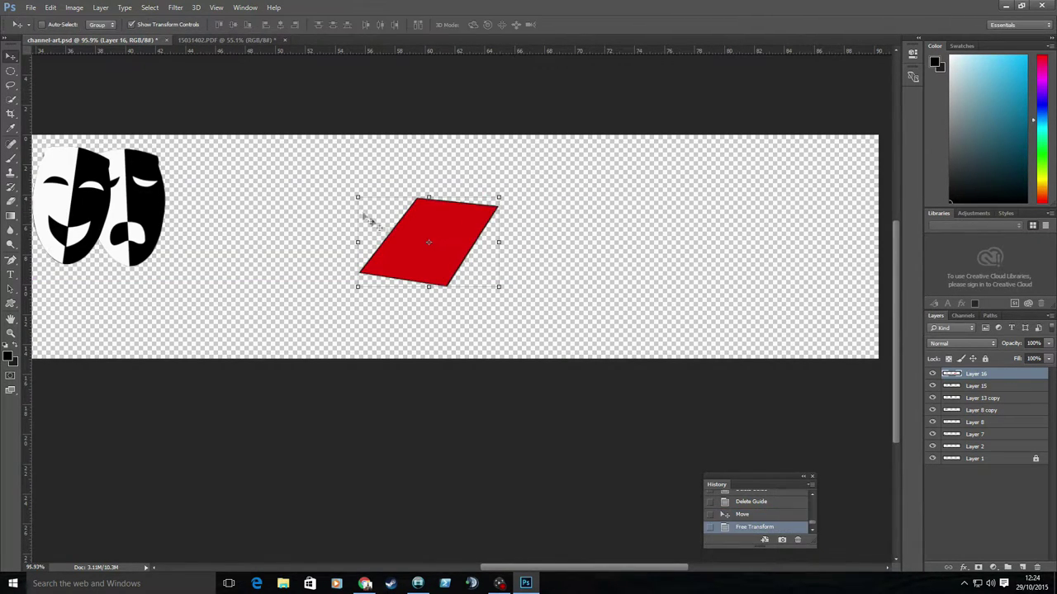
Flatten the parallelogram's bottom edge and rotate it about 13 degrees
scroll(413, 284, up, 2)
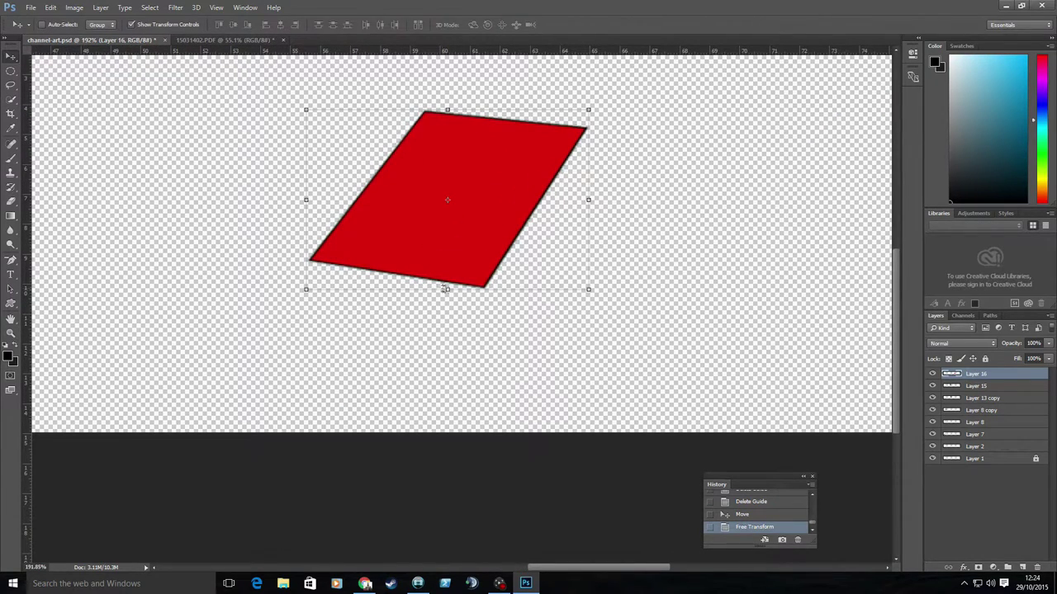
drag(445, 289, 326, 281)
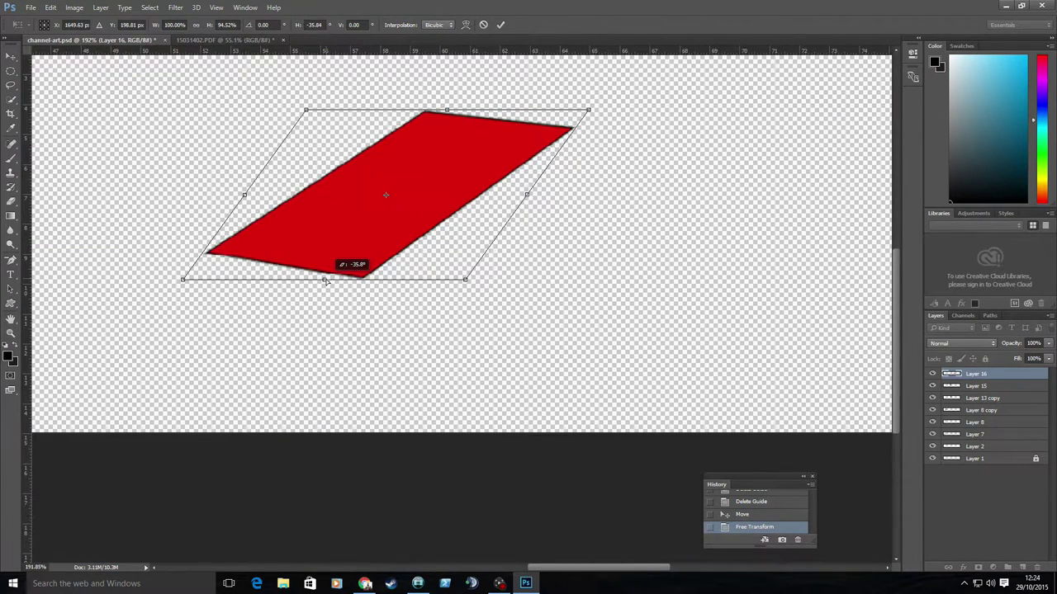
key(Return)
key(ctrl+t)
drag(600, 118, 609, 157)
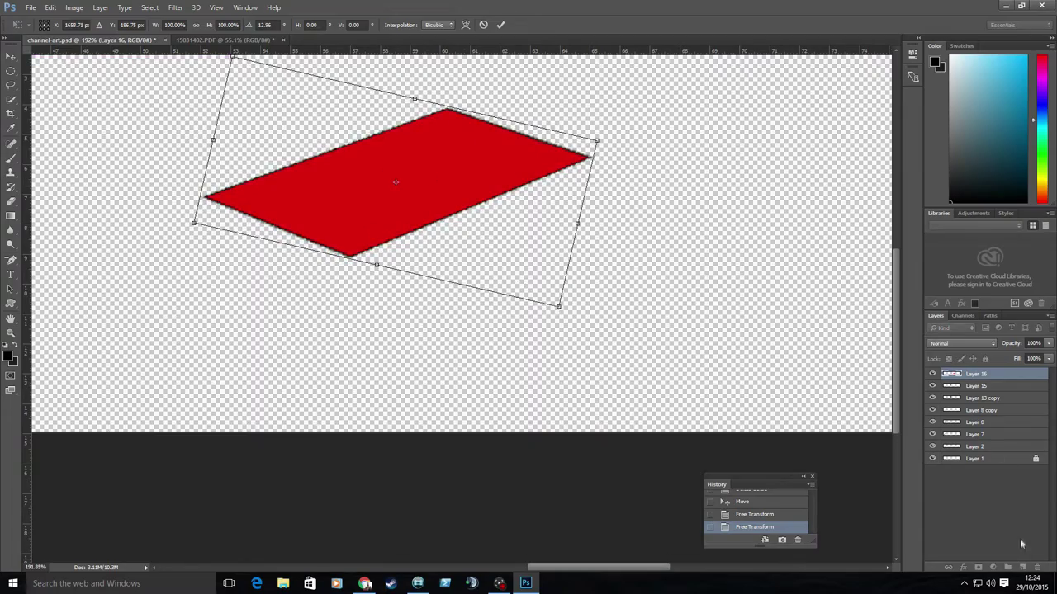
key(Return)
click(1022, 568)
click(11, 259)
scroll(205, 158, up, 5)
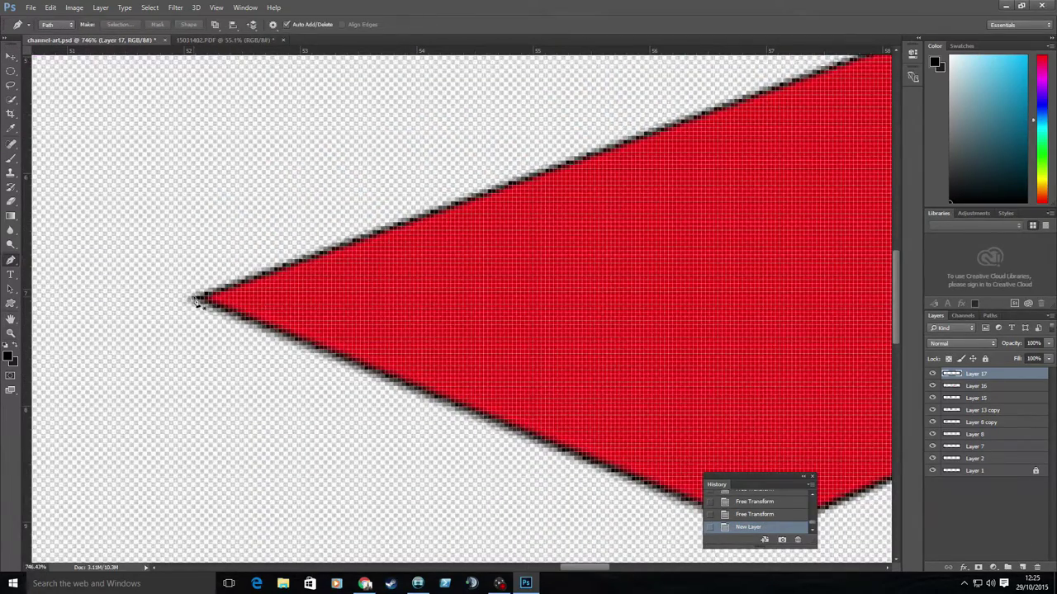
Draw the pages outline path with a curved left edge
click(197, 301)
scroll(236, 283, down, 2)
scroll(196, 388, down, 1)
scroll(214, 376, down, 1)
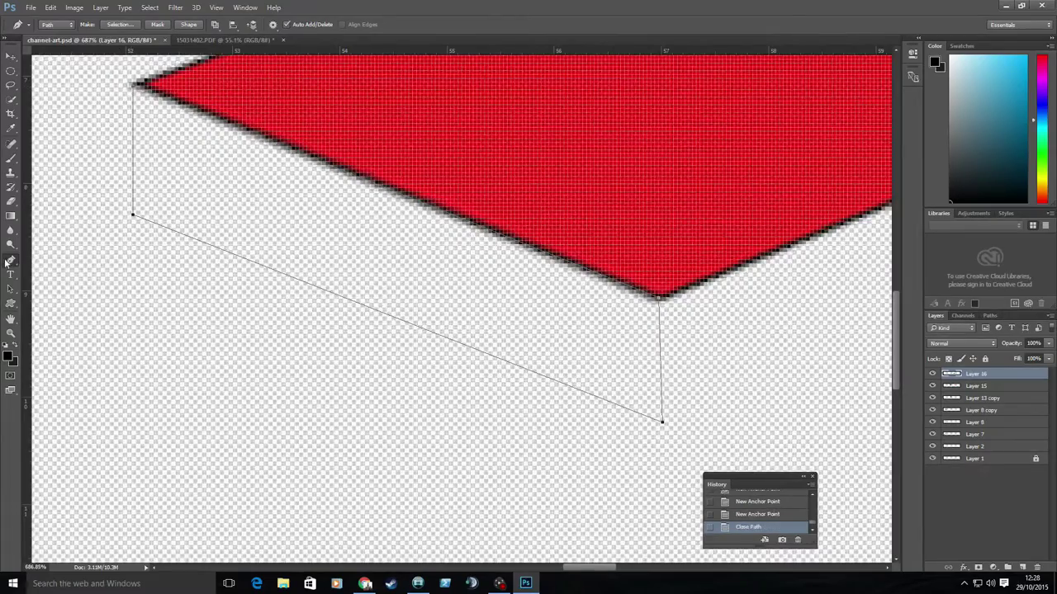
right_click(10, 261)
click(62, 286)
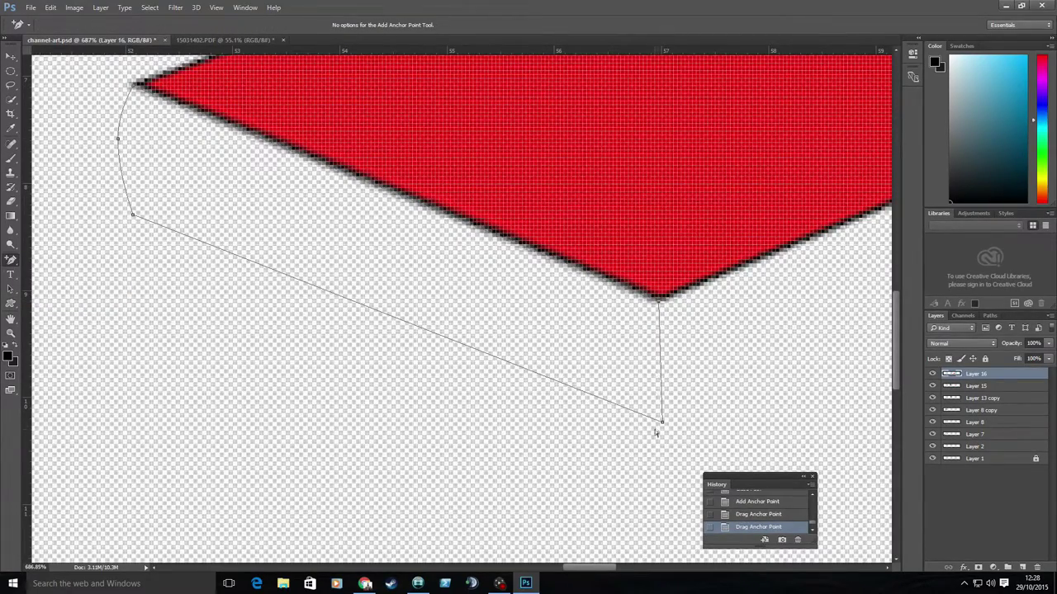
drag(455, 342, 496, 377)
scroll(537, 391, down, 5)
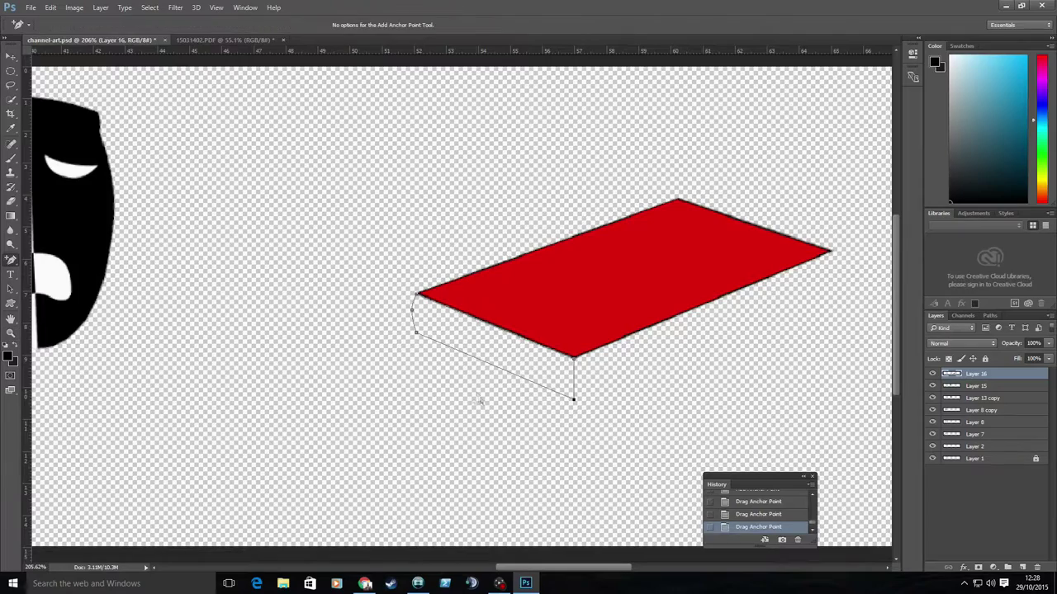
right_click(510, 361)
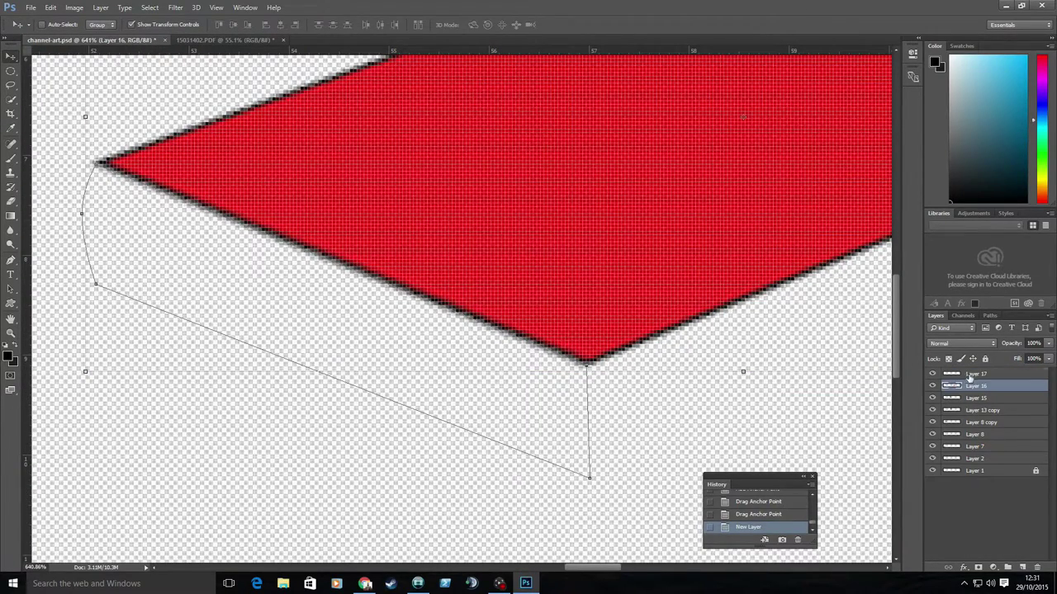
Fill the pages path pale yellow with a black outline on the new layer
click(976, 374)
key(p)
right_click(203, 246)
click(602, 160)
click(602, 189)
right_click(10, 261)
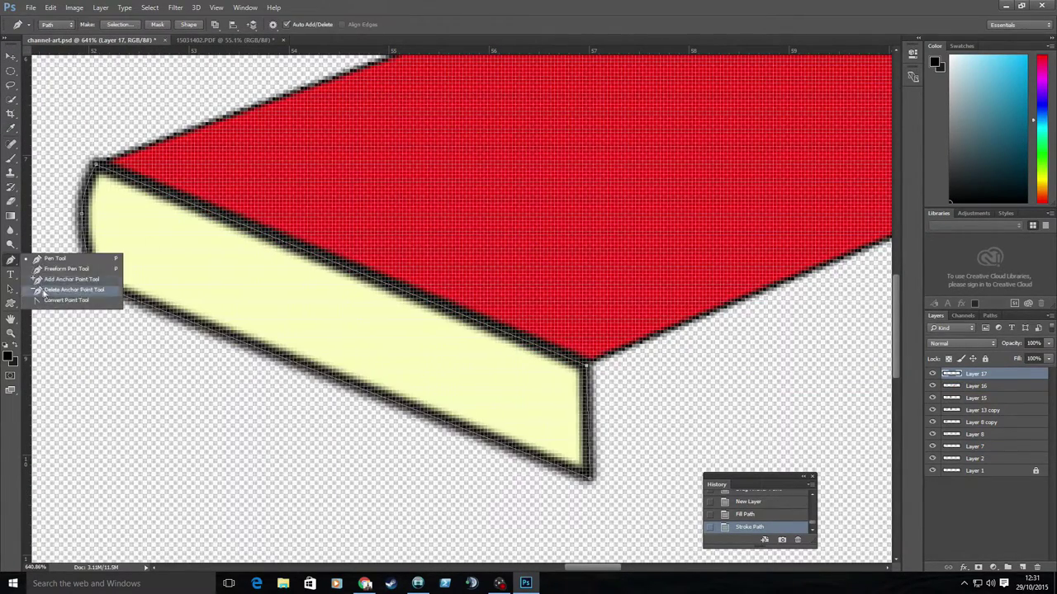
click(46, 291)
click(92, 276)
click(584, 373)
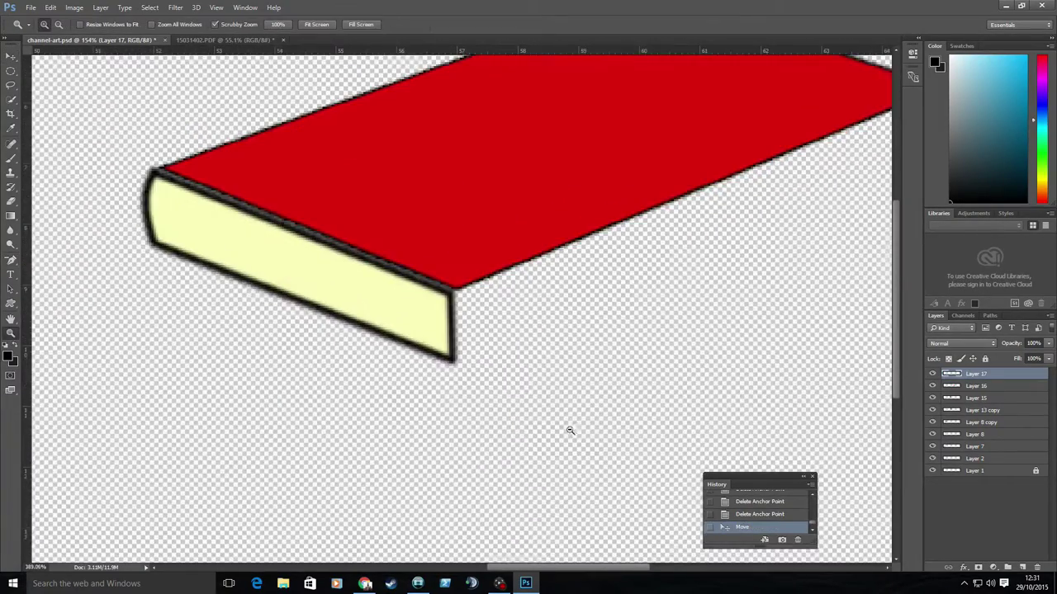
Position the pages under the cover and stack the red cover layer above them
key(v)
drag(237, 228, 219, 236)
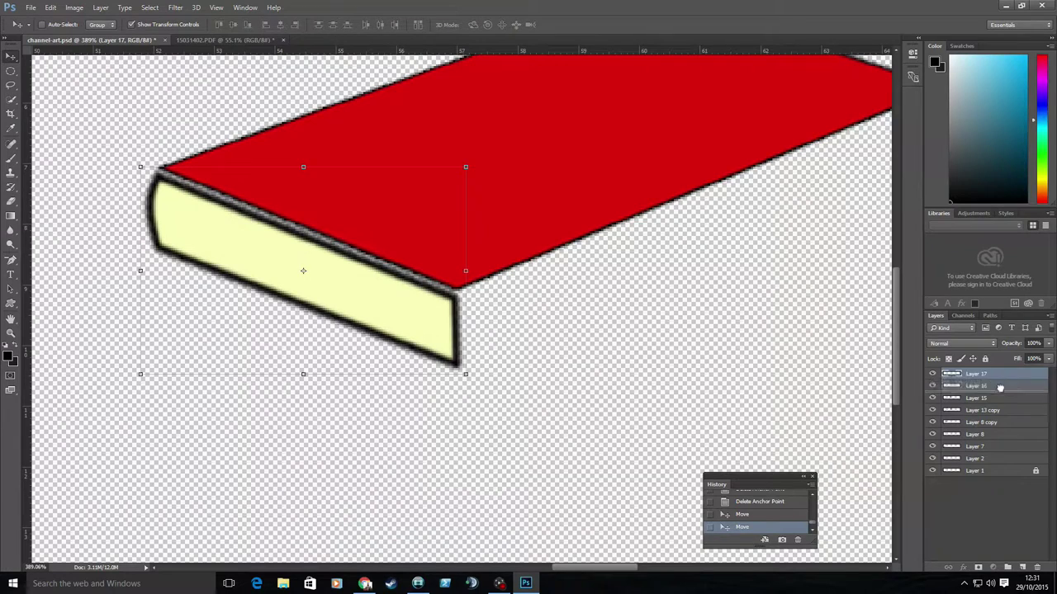
drag(1000, 388, 999, 373)
drag(378, 313, 389, 306)
key(ctrl+t)
click(11, 71)
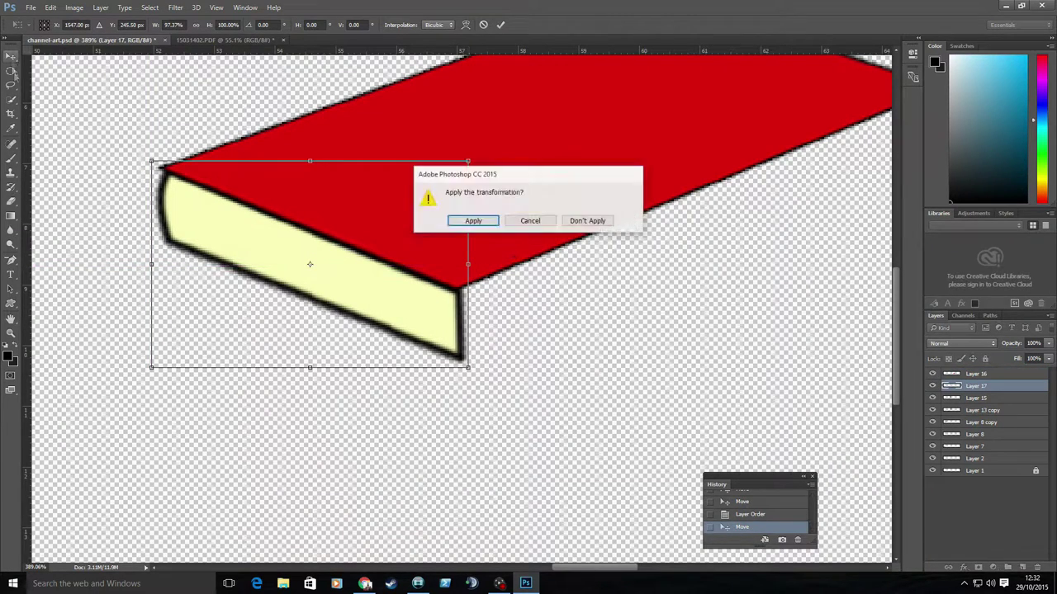
click(473, 221)
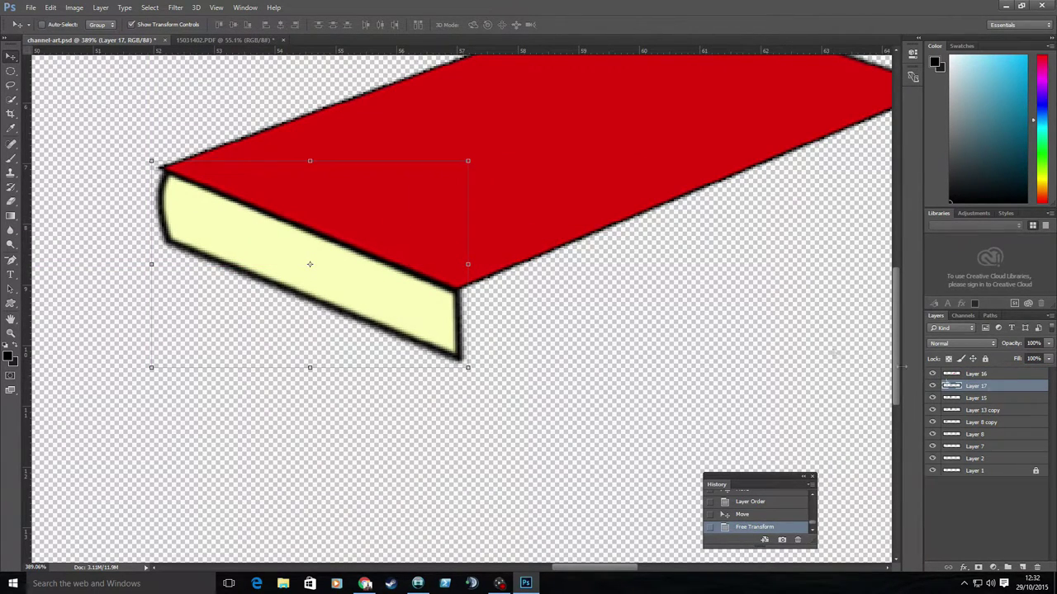
Duplicate the red cover and place the copy below the pages as back cover
click(982, 373)
right_click(987, 375)
click(867, 118)
key(Return)
drag(983, 386, 982, 400)
mouse_move(491, 211)
mouse_down()
mouse_move(491, 381)
mouse_move(467, 289)
mouse_up()
drag(570, 567, 611, 568)
key(z)
scroll(755, 329, down, 3)
scroll(754, 329, up, 2)
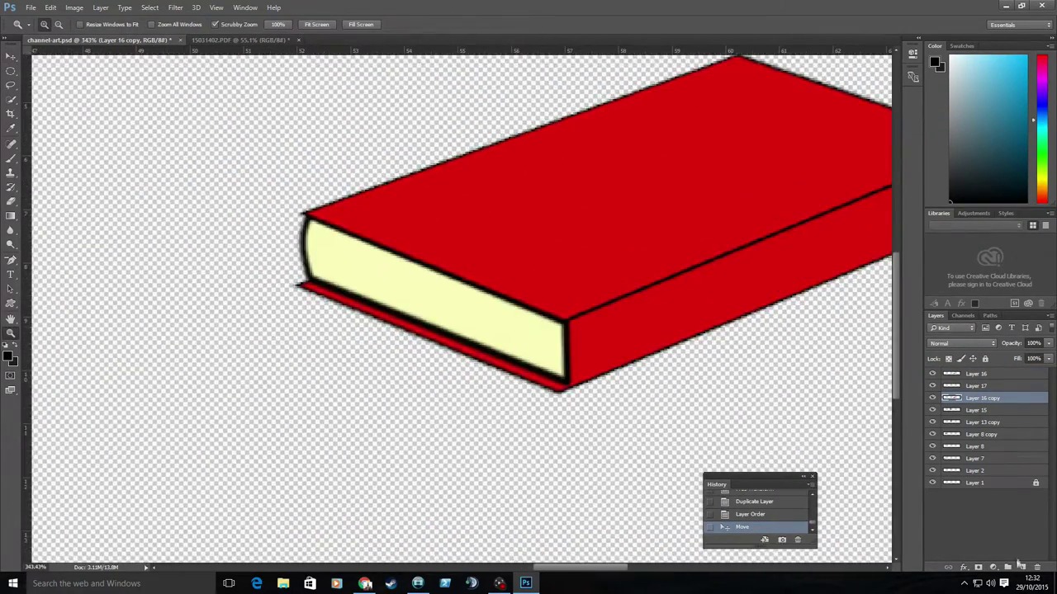
click(1021, 567)
Step back in history and nudge the red cover layer slightly right
scroll(341, 321, up, 5)
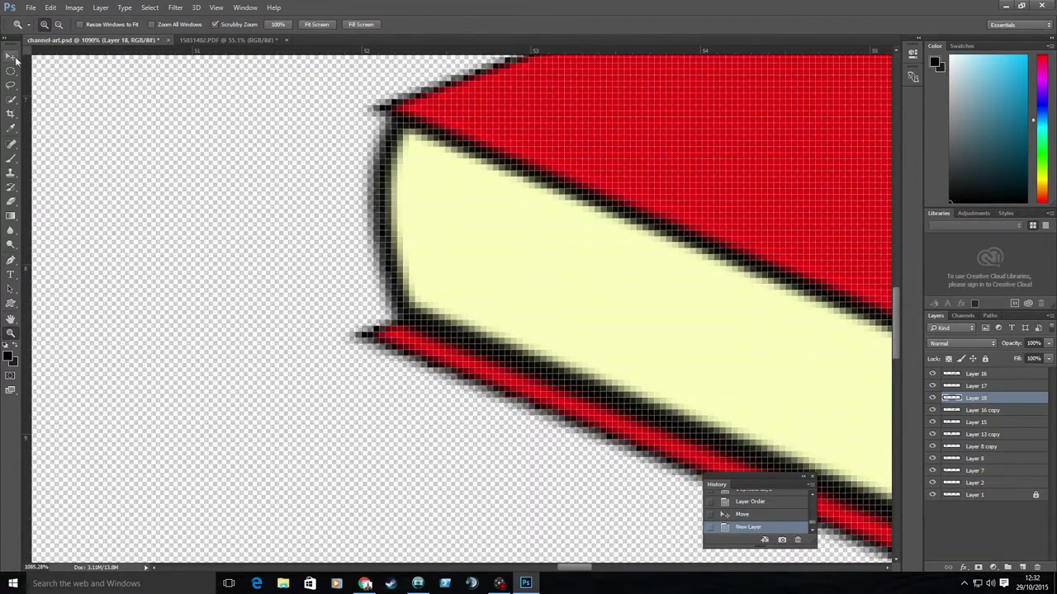
click(11, 56)
click(971, 421)
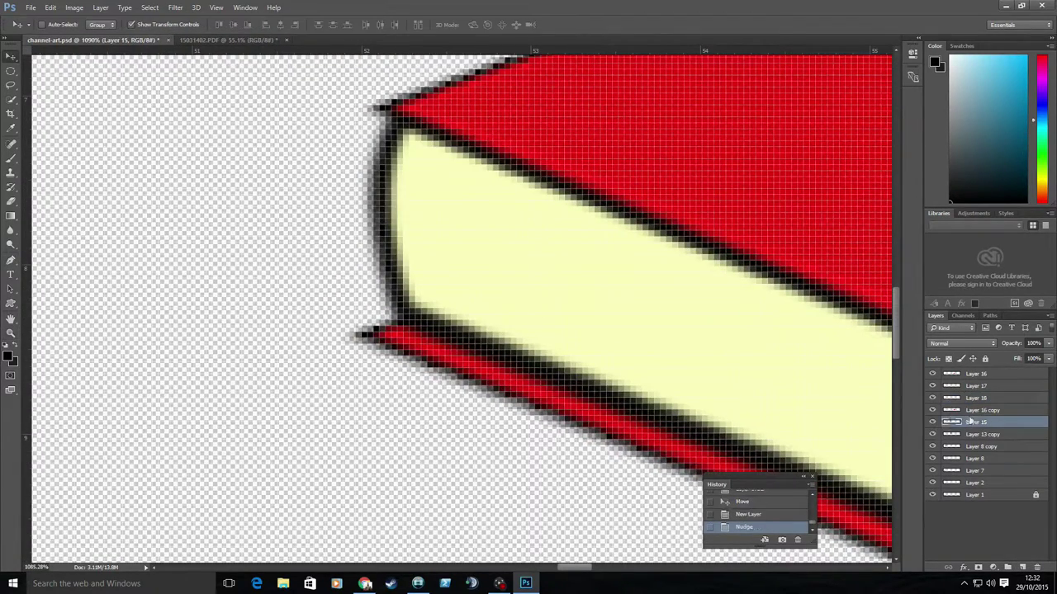
click(743, 501)
key(Right)
key(Right)
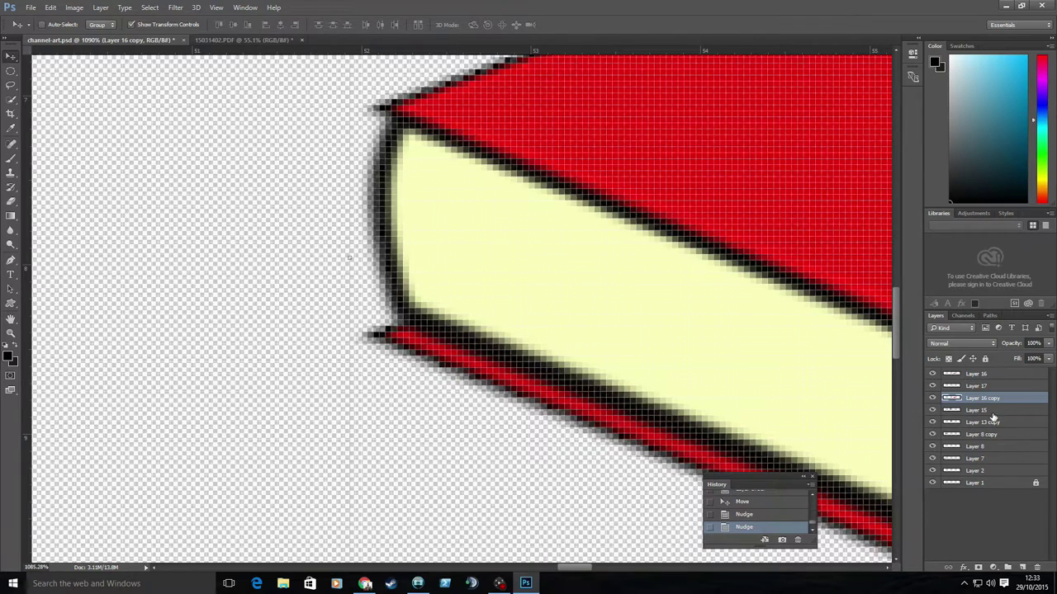
Fill the spine path with pure red and stroke its outline
right_click(367, 212)
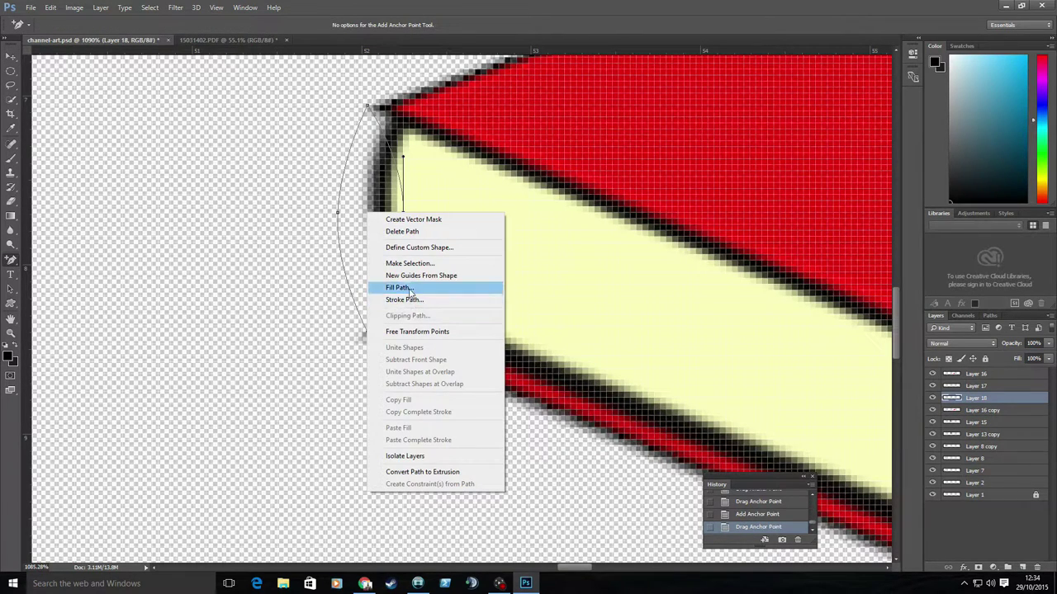
click(413, 285)
click(535, 163)
click(528, 183)
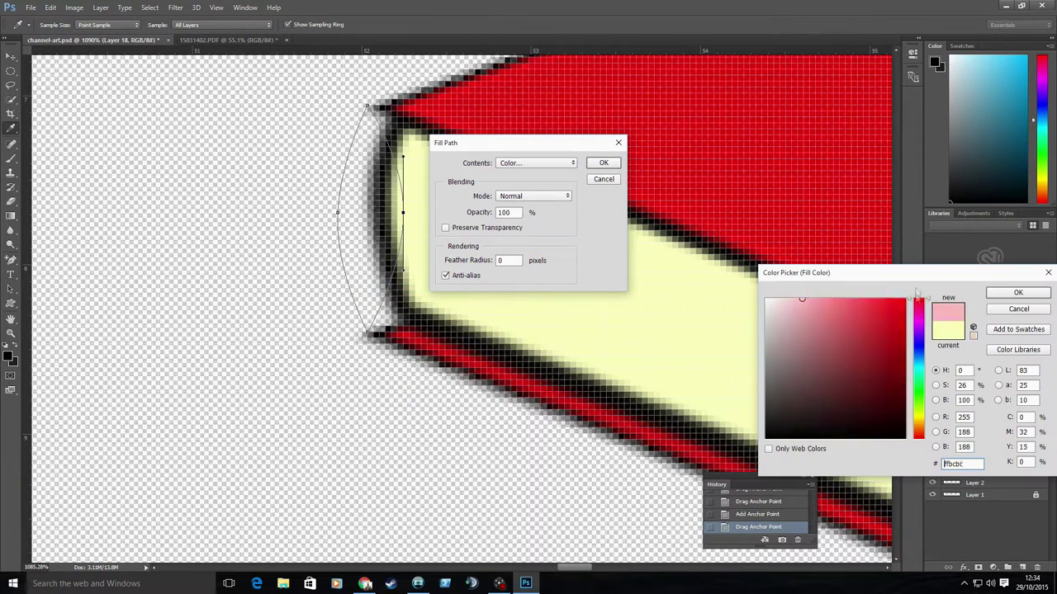
click(1017, 293)
click(603, 163)
right_click(382, 113)
click(404, 280)
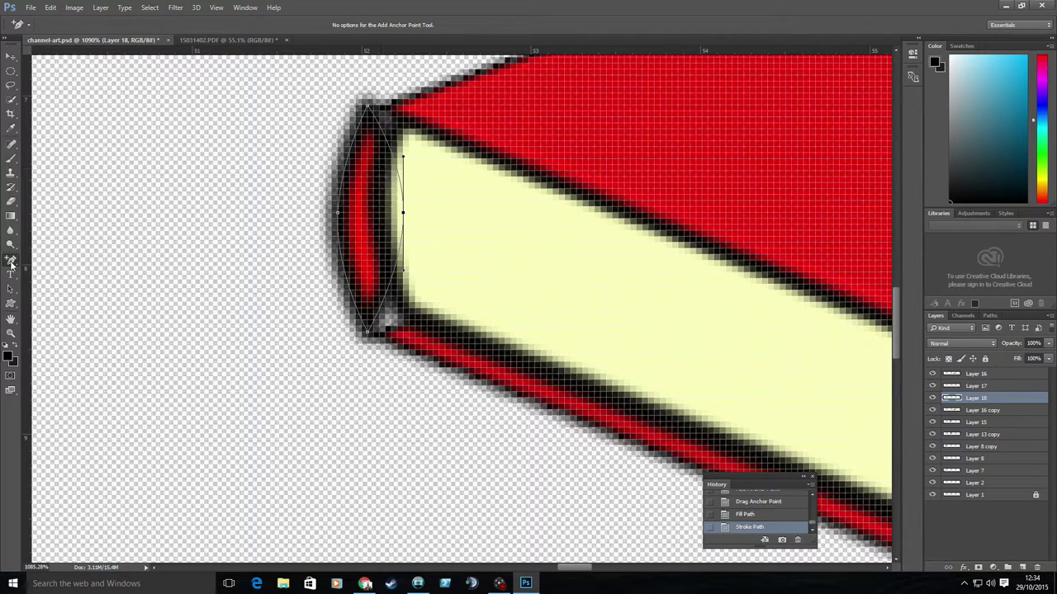
Select the spine layer, Layer 18, and nudge it one pixel right
right_click(10, 264)
click(58, 294)
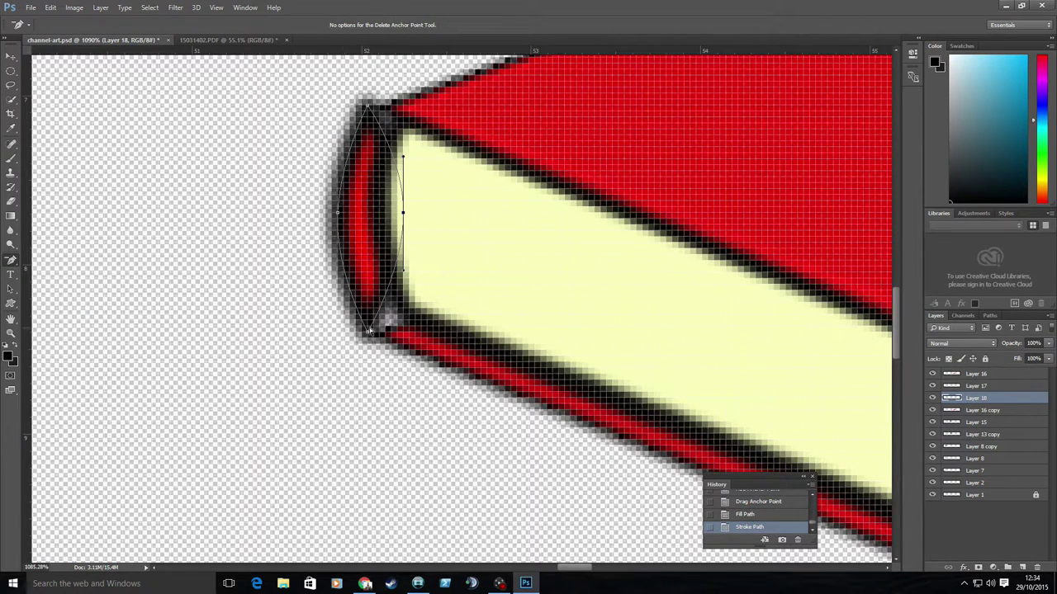
click(9, 57)
click(965, 386)
click(964, 398)
key(Right)
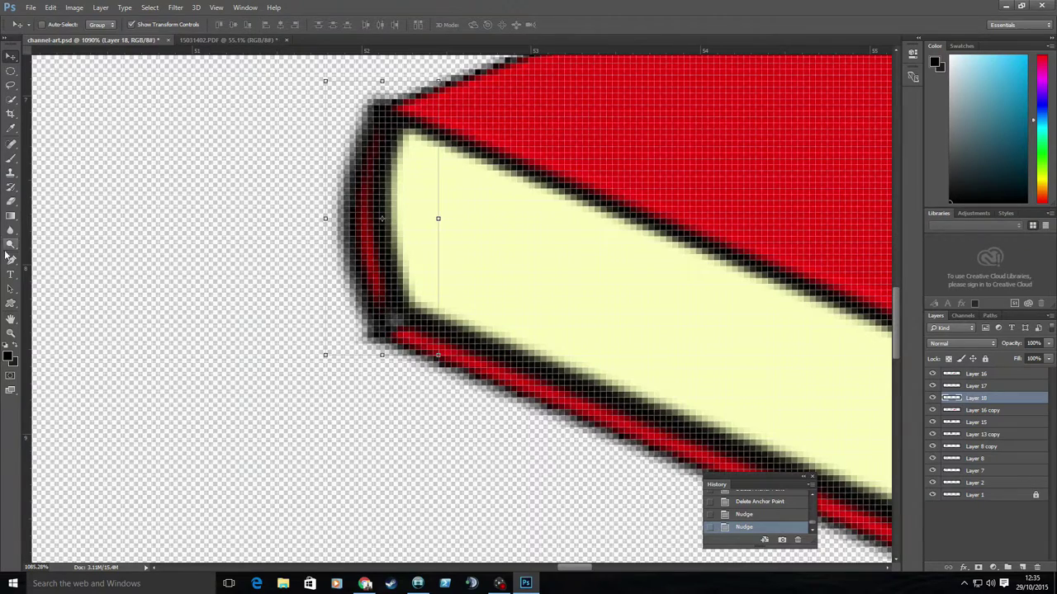
Stretch the spine wider and slightly larger with Free Transform
key(z)
scroll(350, 322, down, 5)
key(v)
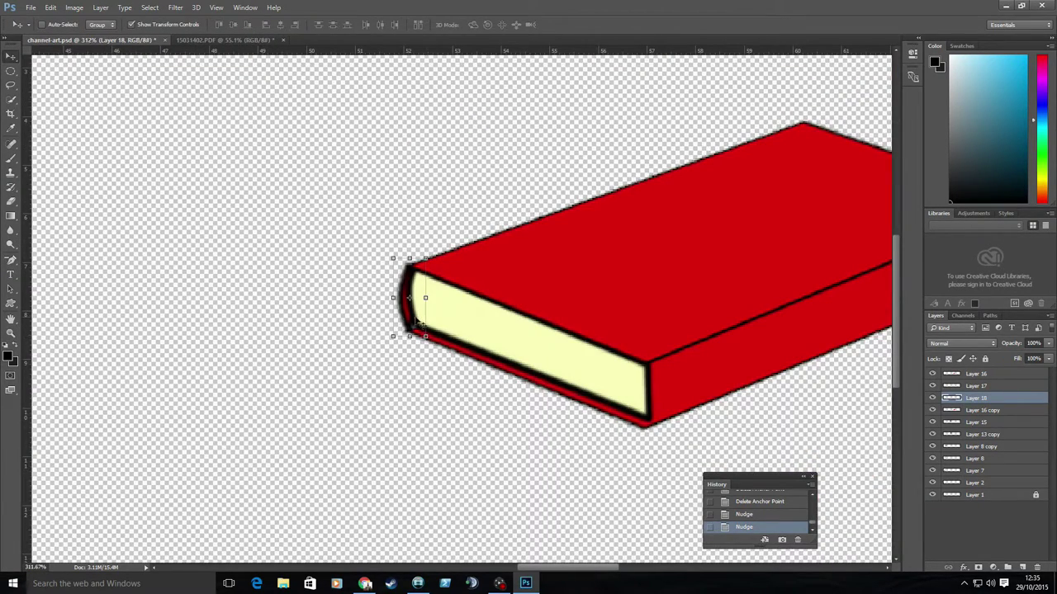
drag(426, 336, 432, 336)
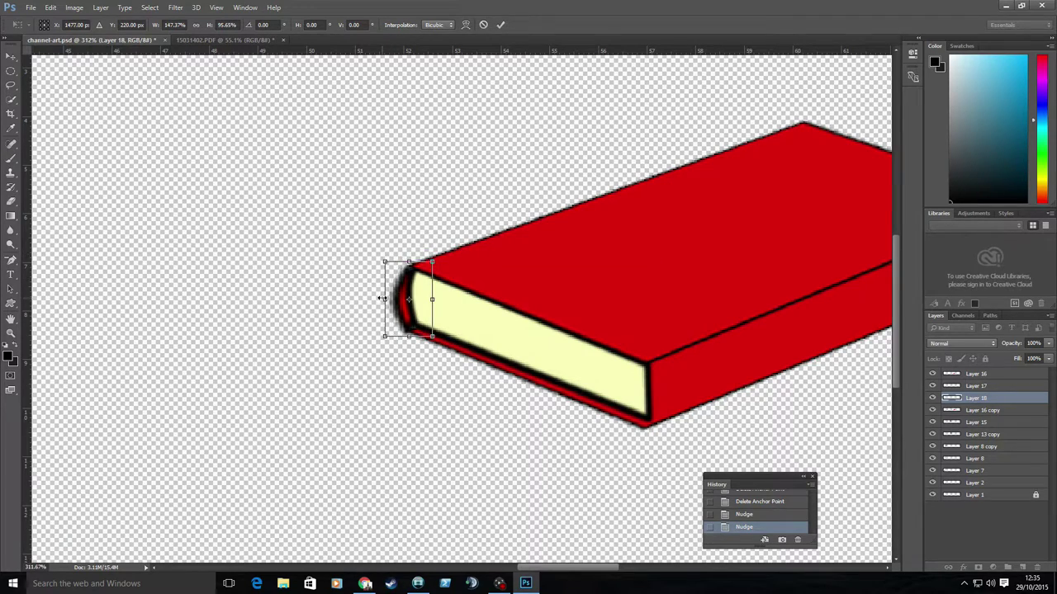
key(Return)
scroll(475, 306, up, 3)
key(ctrl+t)
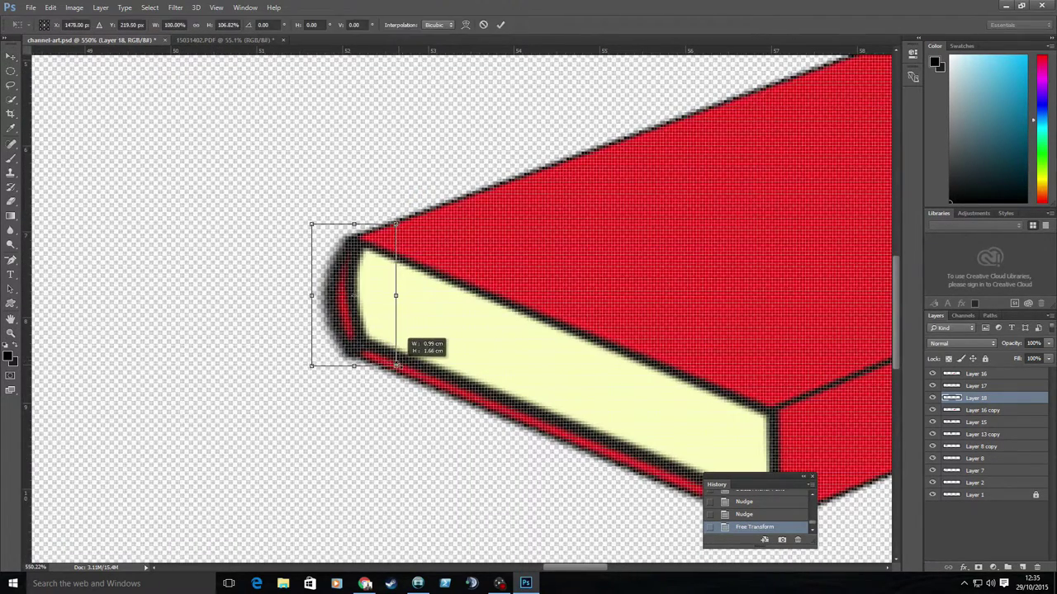
drag(311, 224, 308, 207)
Revert the spine reshaping and bend the spine path outward into a curve
click(747, 505)
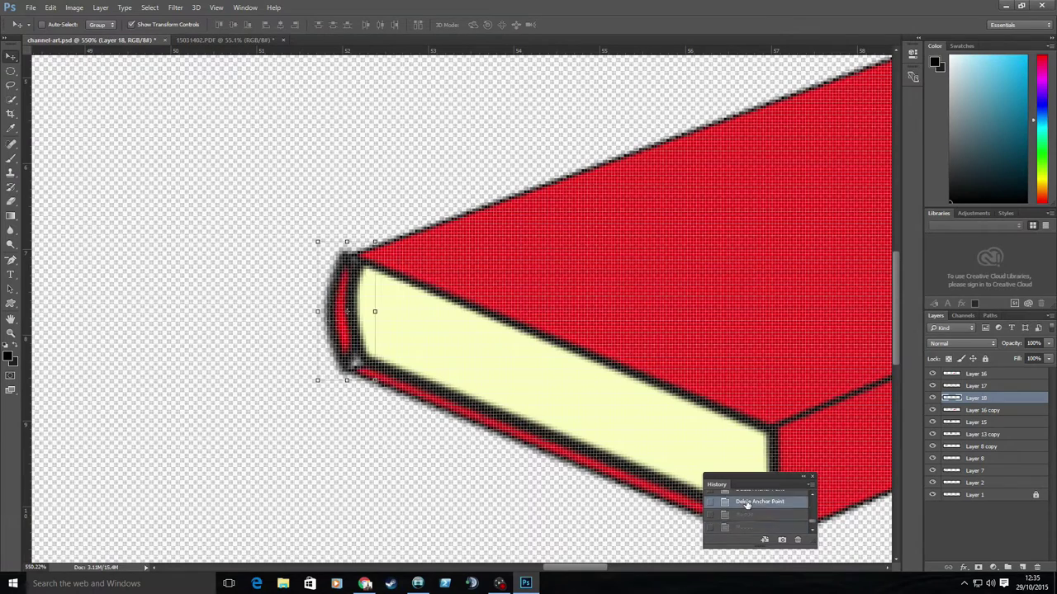
key(ctrl+alt+z)
key(ctrl+alt+z)
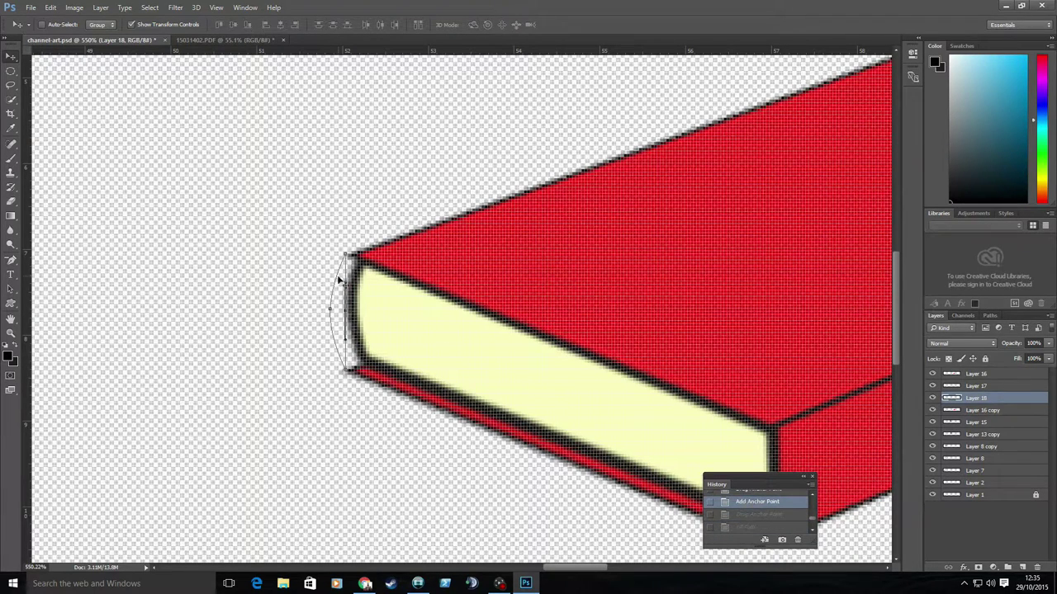
drag(11, 259, 75, 282)
drag(355, 310, 363, 310)
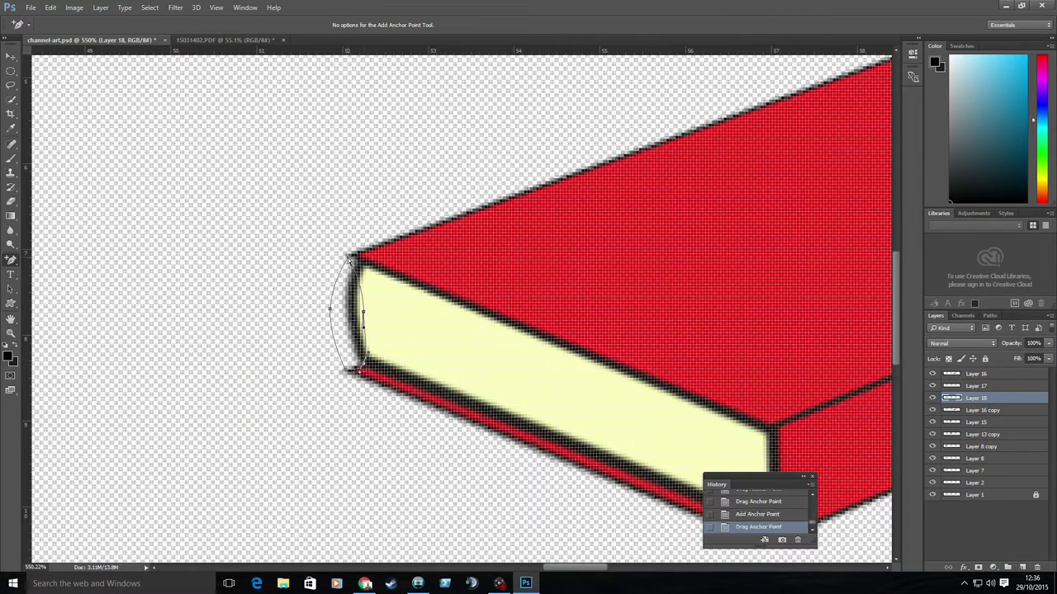
Fill the reshaped curved spine path with red
right_click(334, 307)
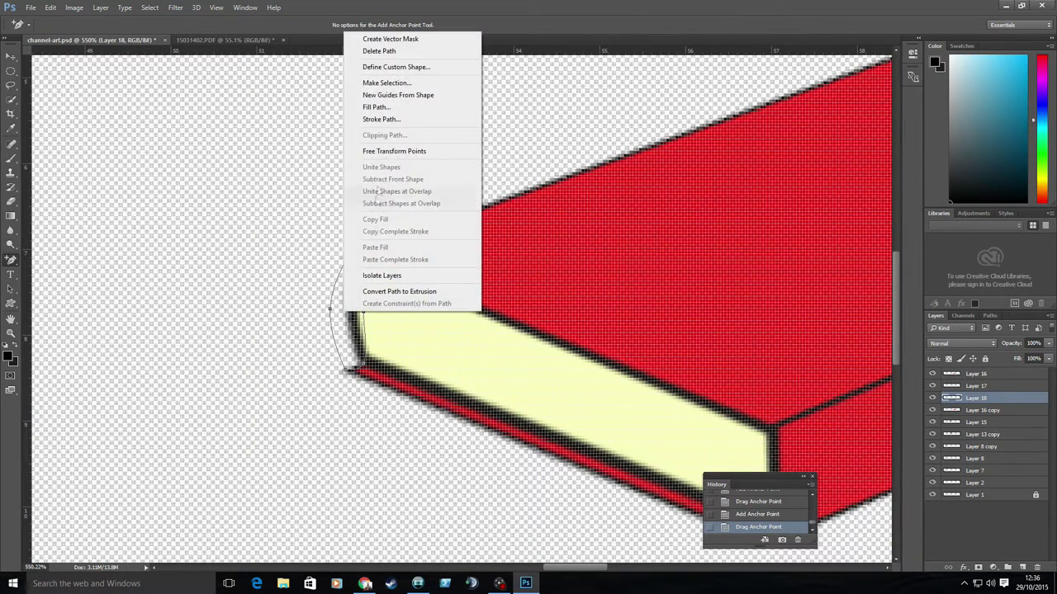
click(388, 73)
click(507, 219)
right_click(335, 307)
click(389, 106)
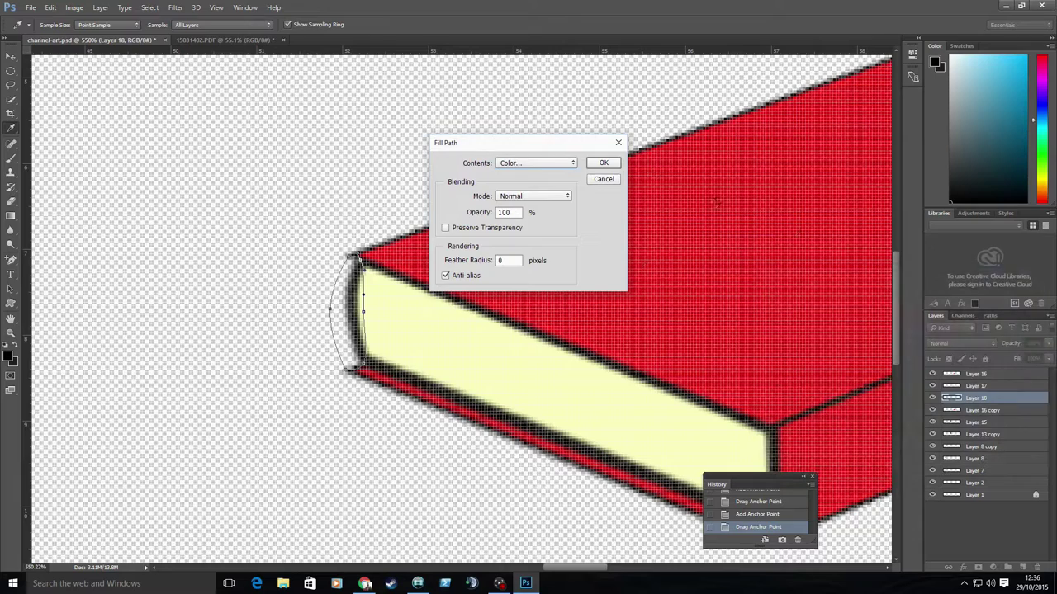
click(604, 163)
Remove an extra spine anchor, commit the transform, and add Layer 19
right_click(11, 259)
click(58, 288)
click(367, 316)
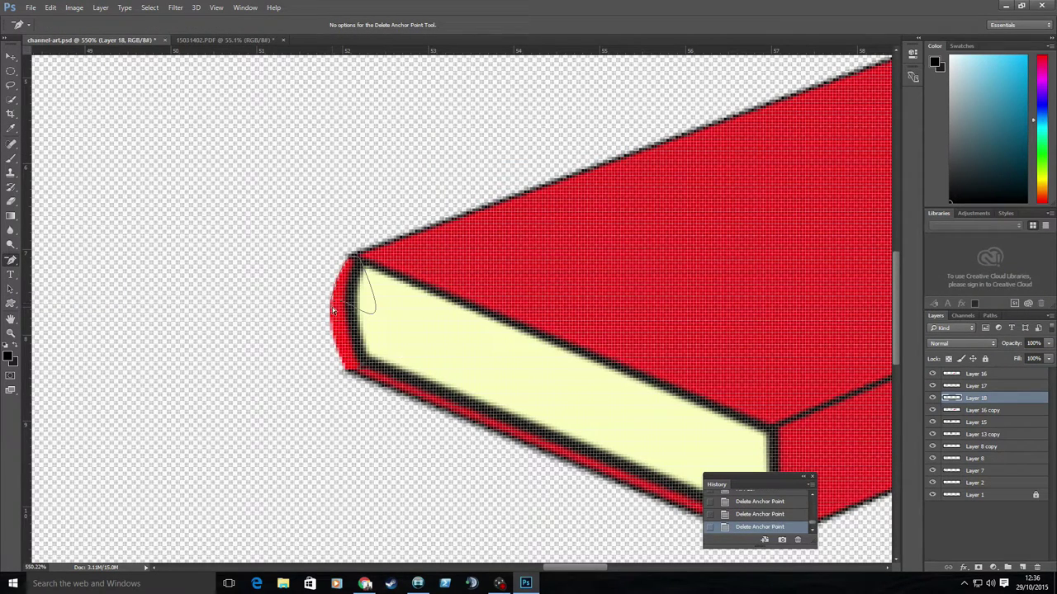
key(v)
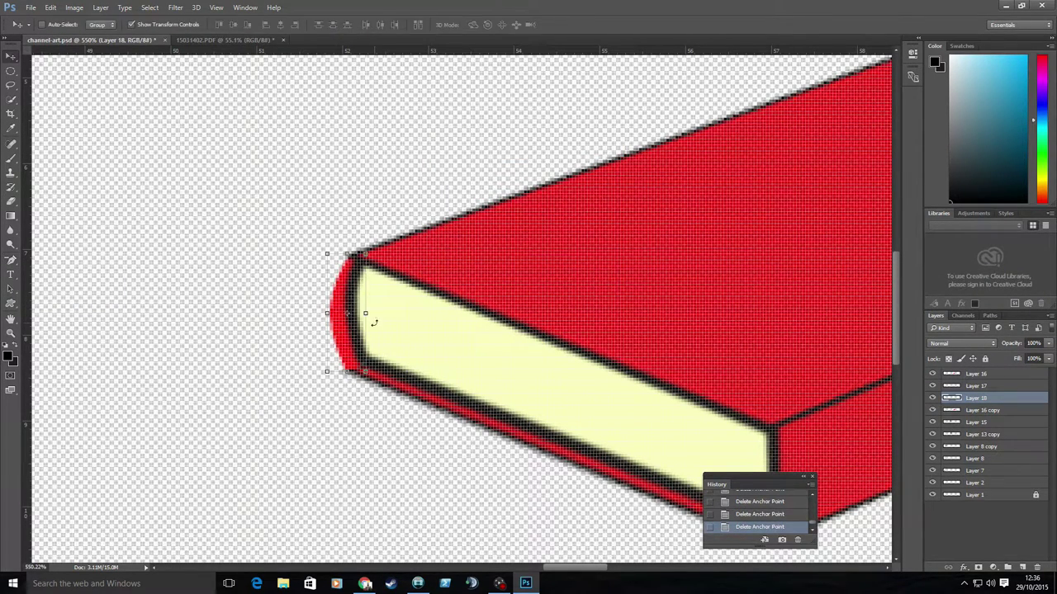
key(ctrl+t)
key(Return)
key(ctrl+shift+alt+n)
Trace a curved path along the spine's left edge on Layer 19
click(10, 259)
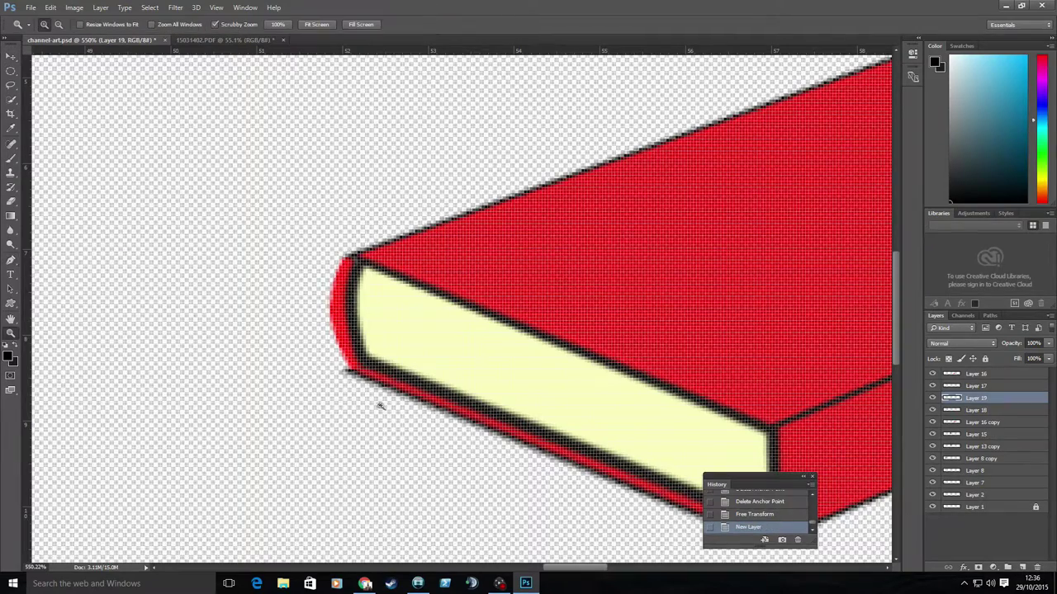
scroll(378, 396, up, 5)
click(301, 345)
click(269, 241)
click(269, 170)
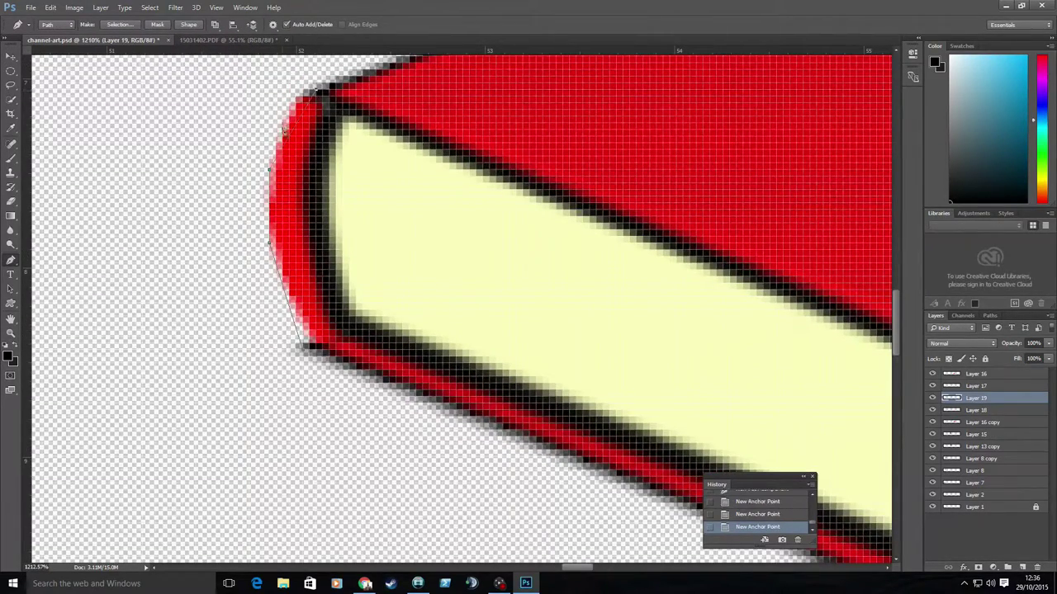
right_click(10, 259)
click(57, 277)
click(288, 125)
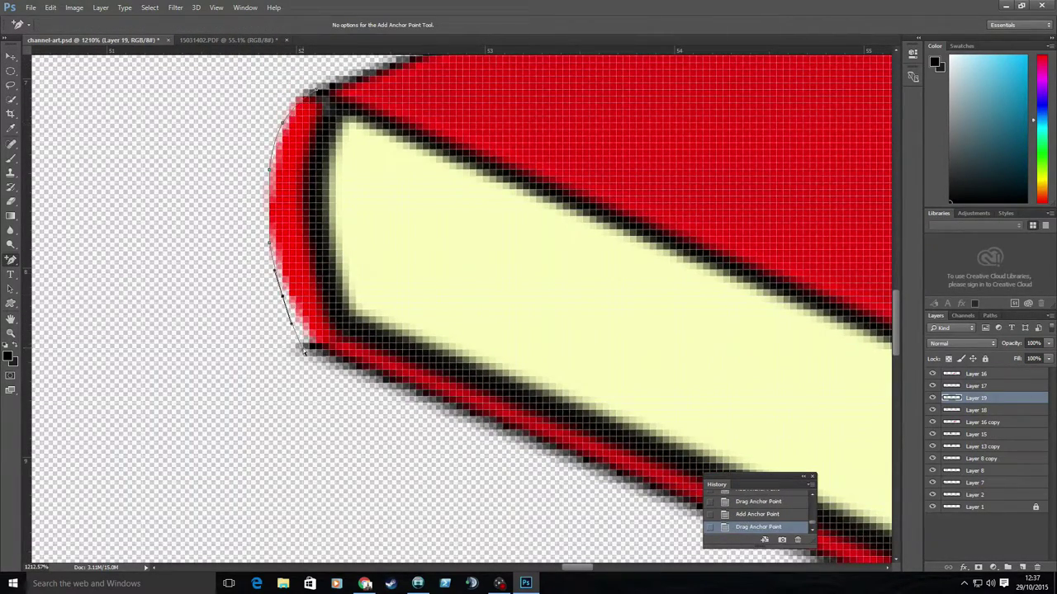
Stroke the spine outline path in black
right_click(10, 259)
click(58, 293)
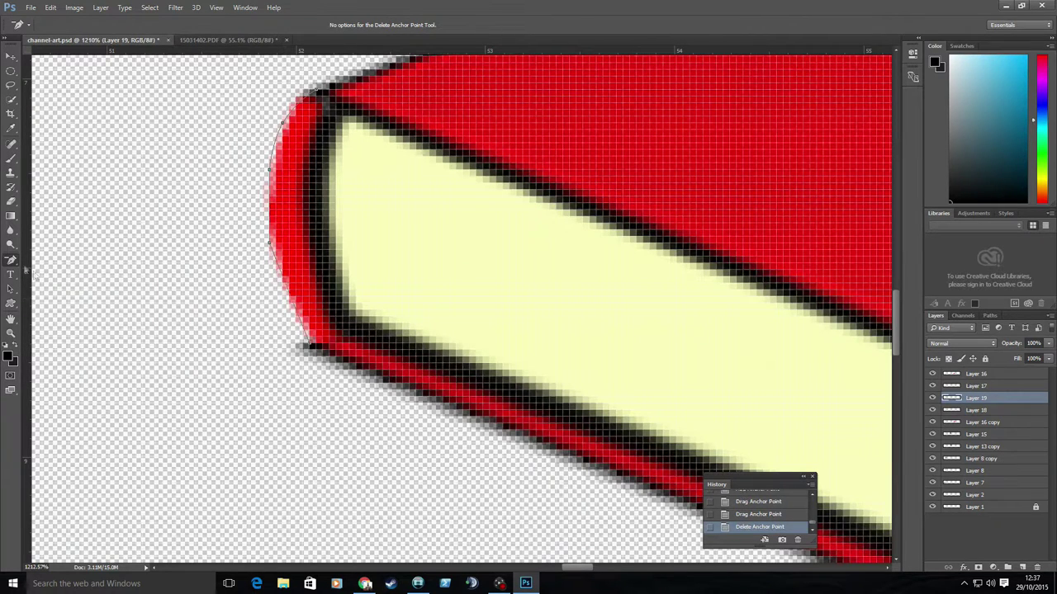
scroll(281, 296, up, 1)
right_click(283, 224)
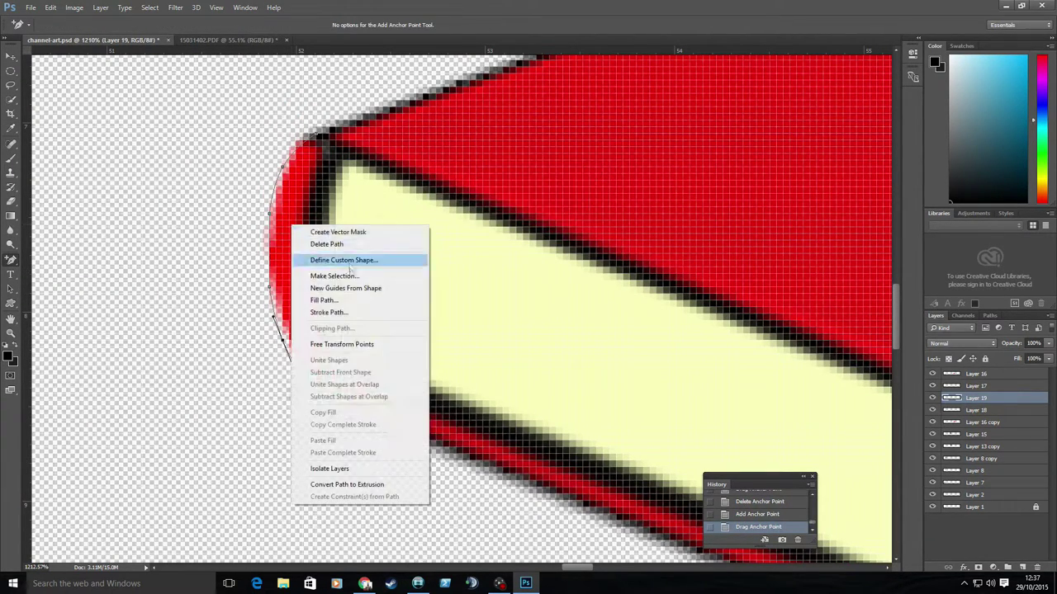
click(331, 306)
click(592, 199)
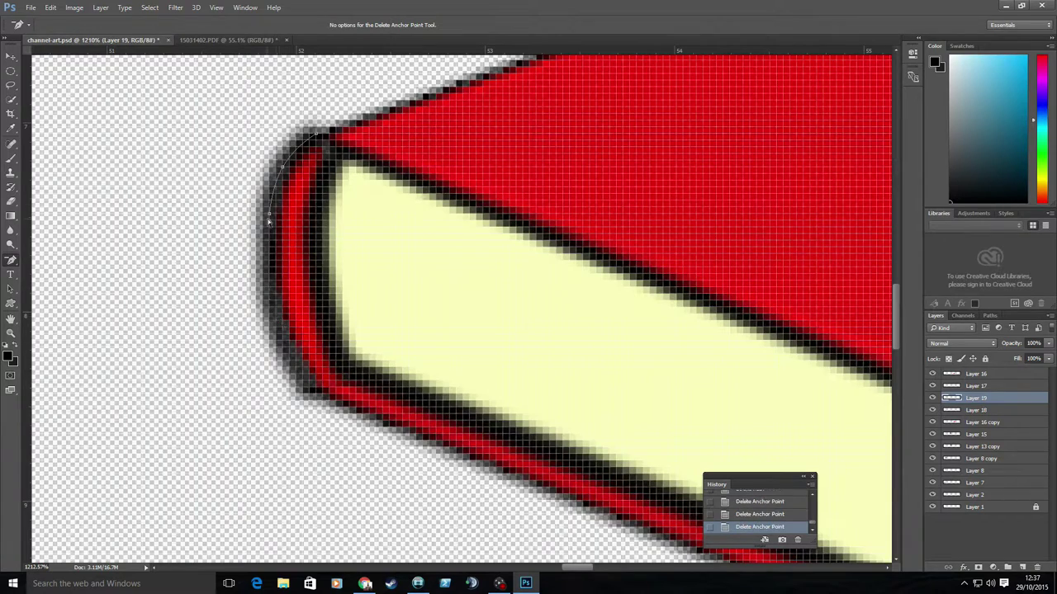
Nudge the spine outline down into place and select Layer 16
click(11, 55)
key(Down)
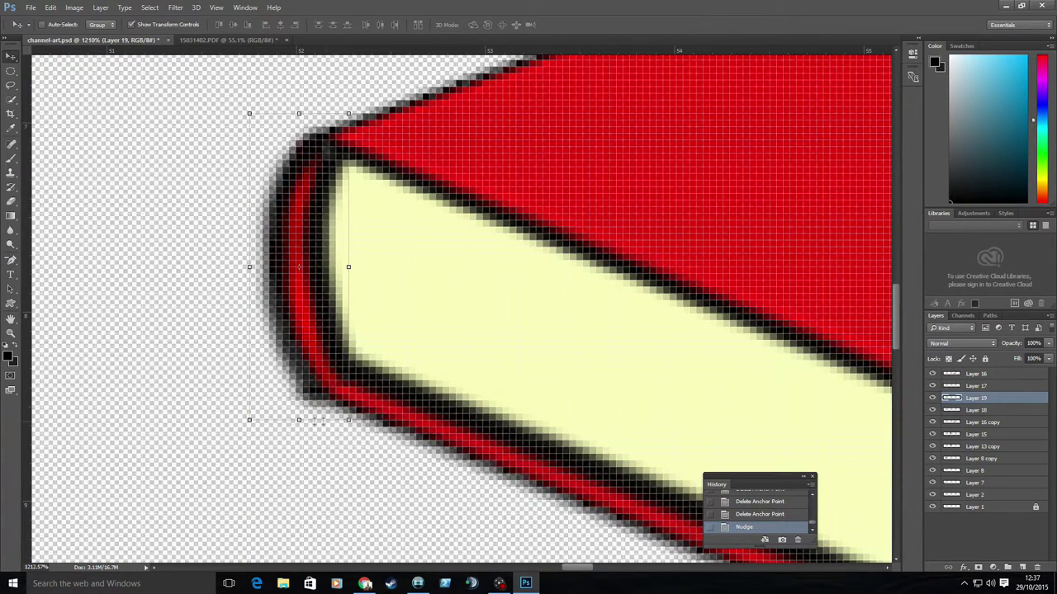
key(ctrl+minus)
key(ctrl+minus)
key(ctrl+minus)
click(11, 55)
key(Down)
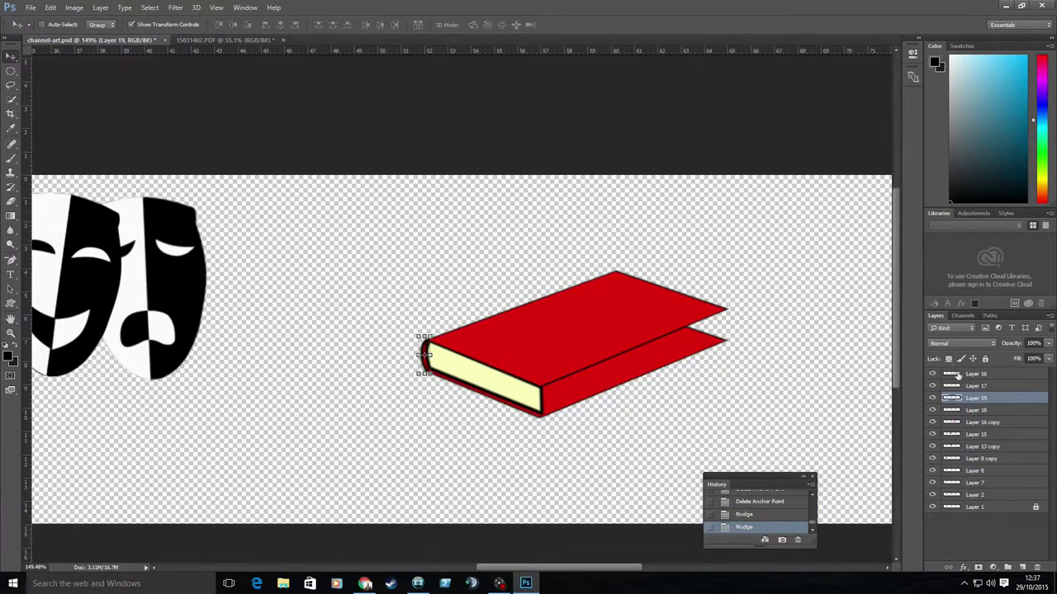
click(957, 374)
Save the document, then add Layer 20 below Layer 16
click(31, 7)
click(50, 127)
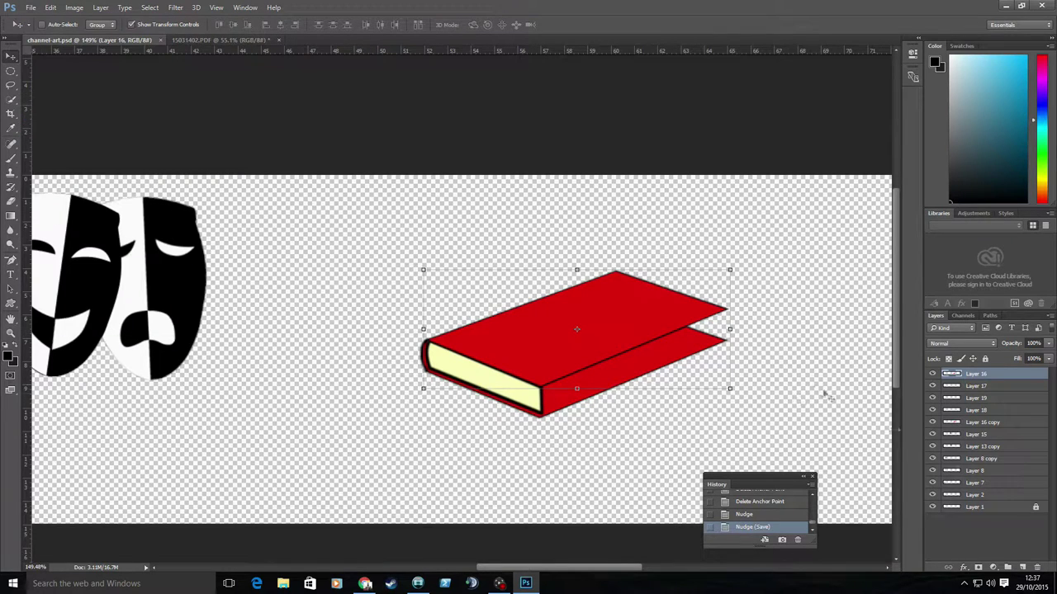
click(1022, 567)
click(967, 400)
drag(975, 374, 975, 393)
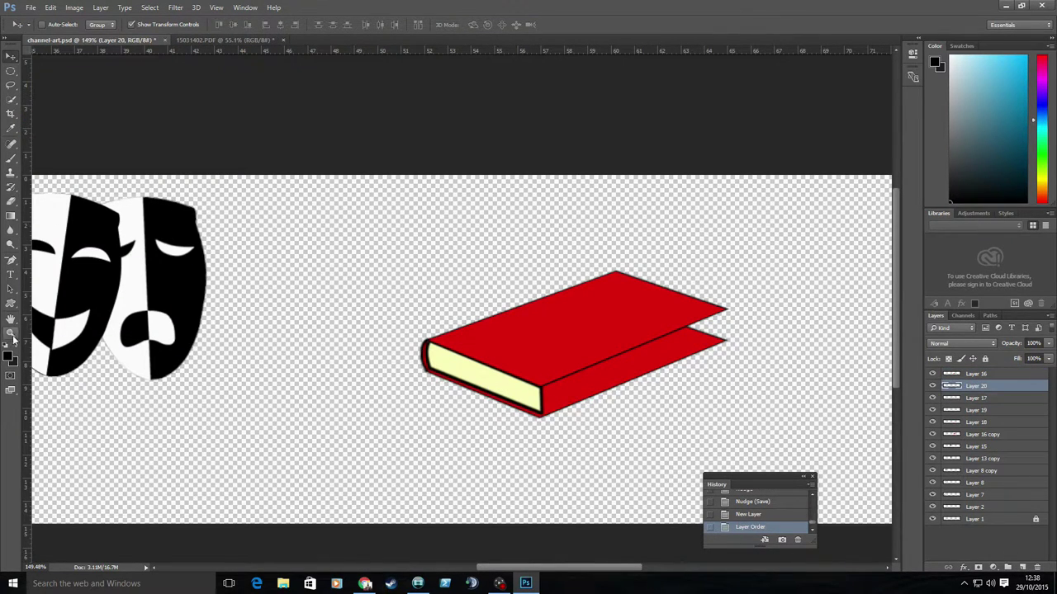
Fill the book's side face path with a cream page colour
scroll(545, 436, up, 3)
key(p)
scroll(729, 263, right, 3)
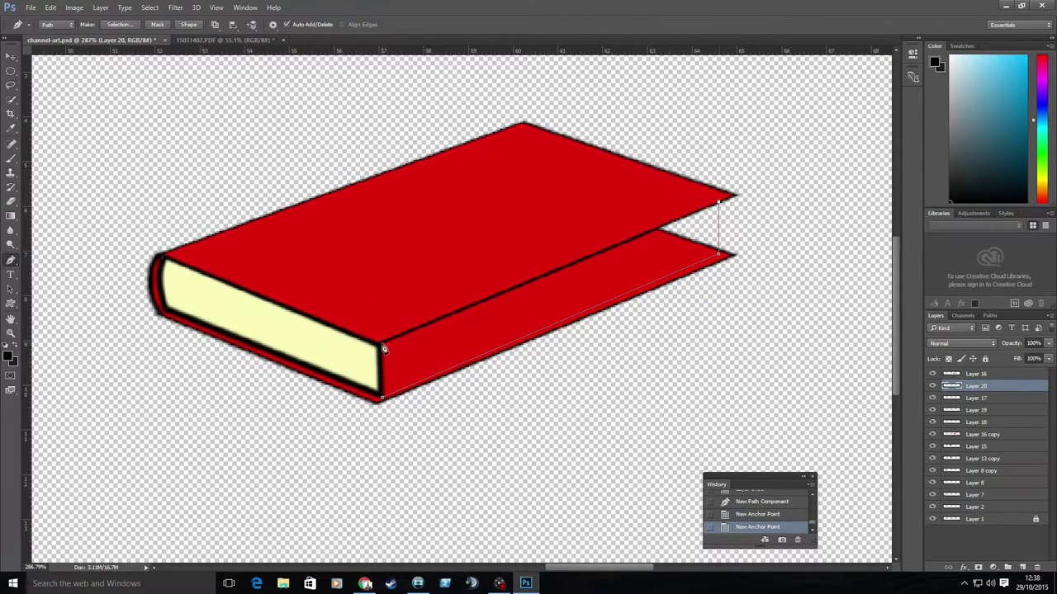
right_click(488, 345)
click(522, 134)
click(535, 163)
click(516, 190)
click(1007, 294)
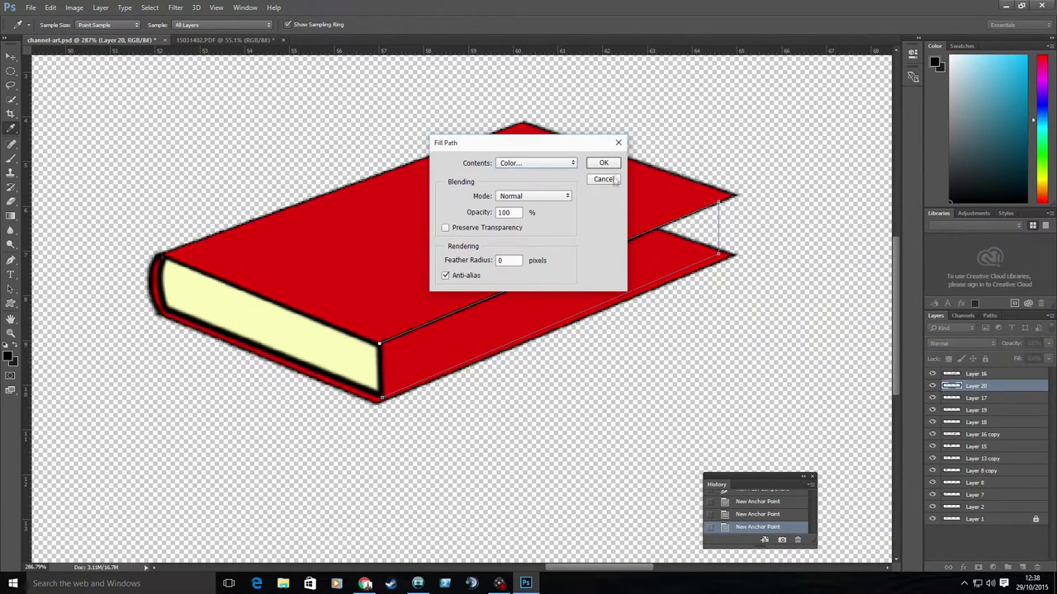
click(610, 164)
Stroke the side face, then undo back to before the side fill
right_click(612, 284)
click(652, 376)
click(600, 196)
key(v)
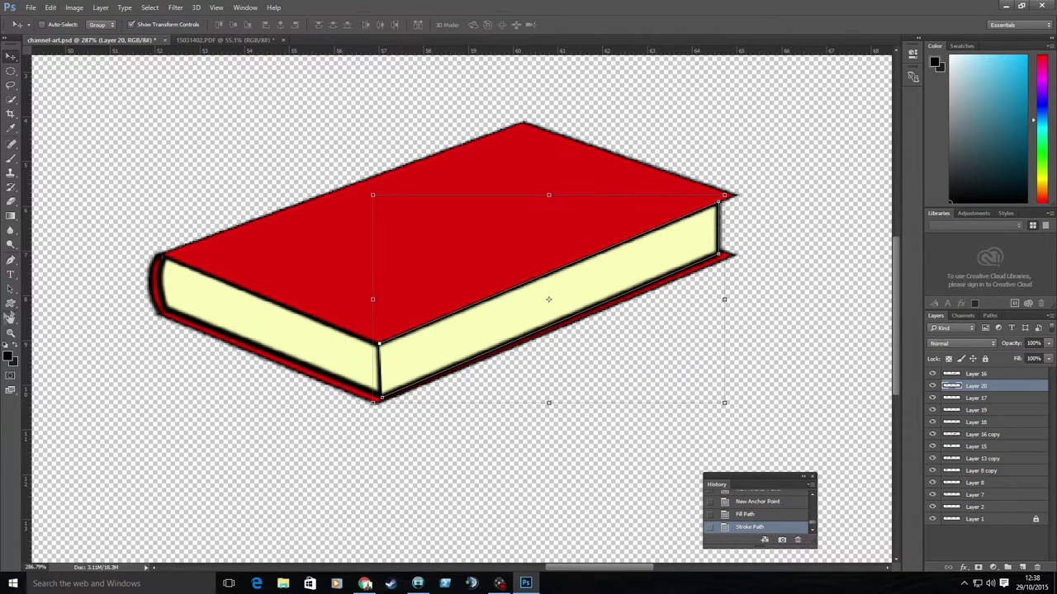
right_click(11, 260)
click(74, 293)
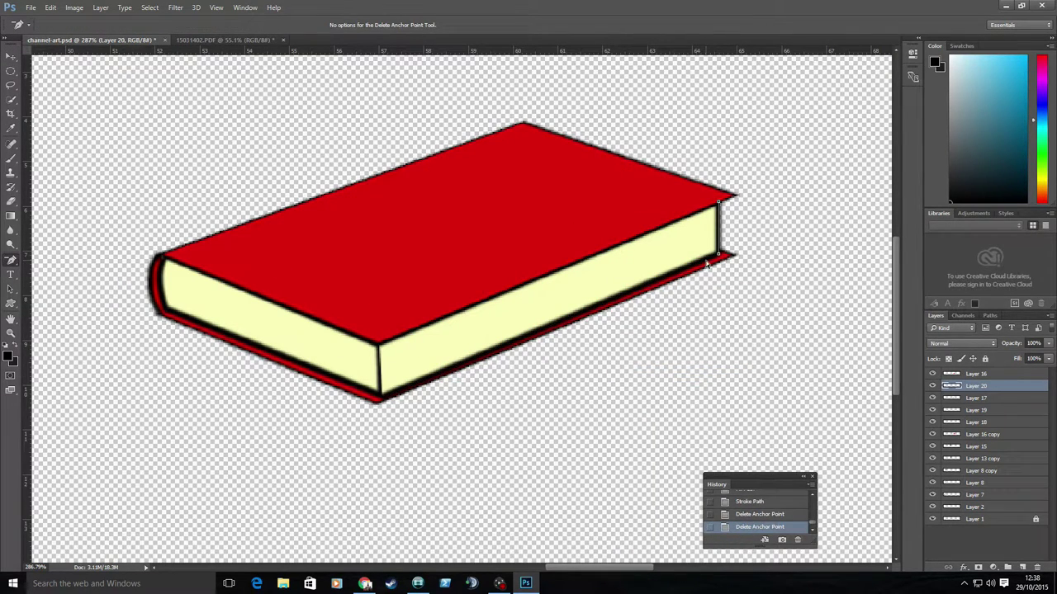
click(751, 502)
Add anchors and extend the page path to the cover's far right corner
right_click(11, 260)
key(z)
click(467, 422)
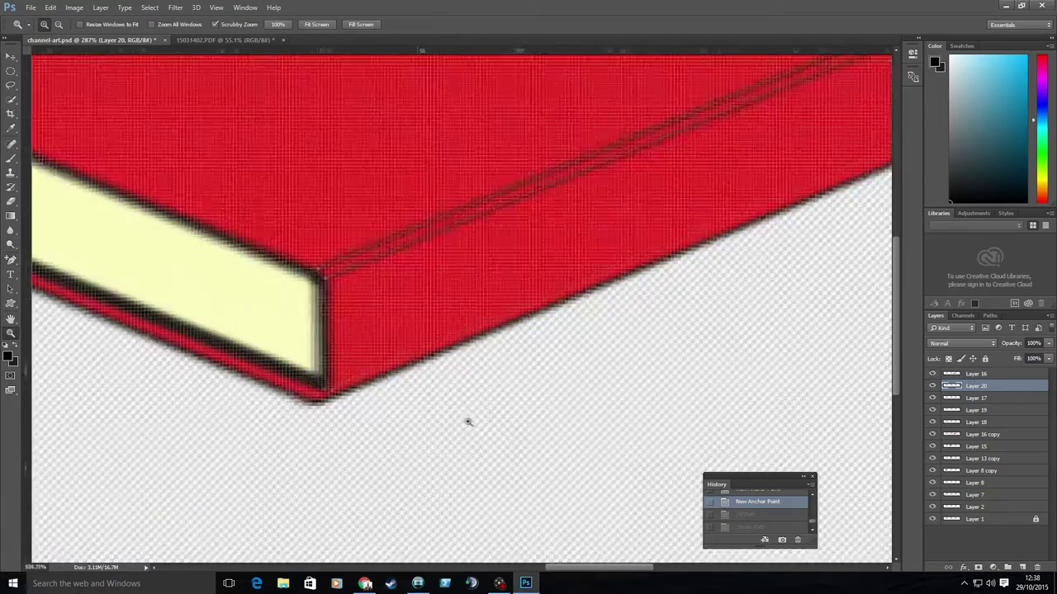
drag(307, 385, 308, 382)
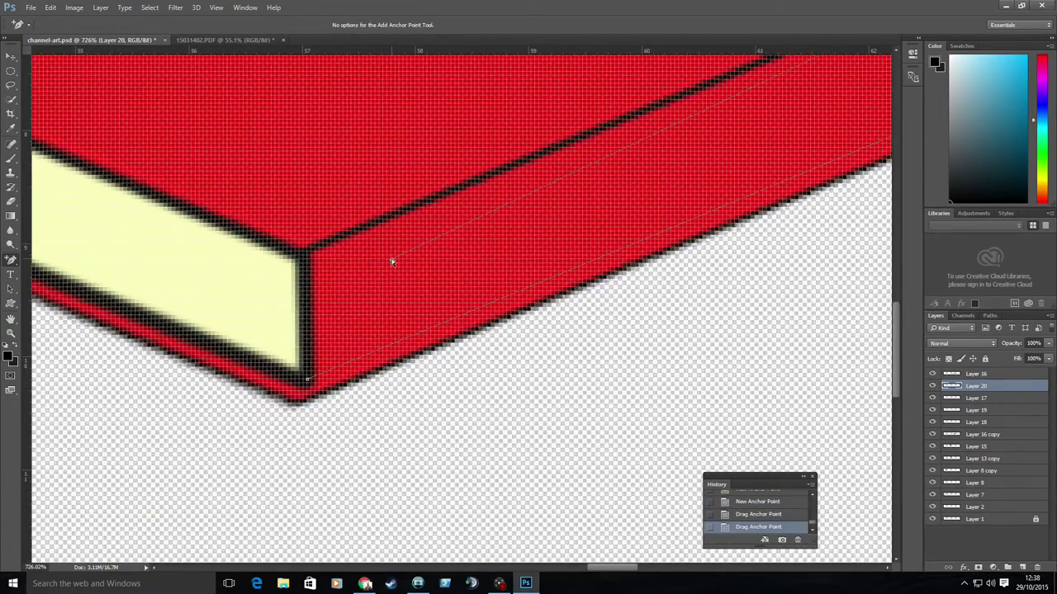
drag(592, 568, 612, 568)
scroll(826, 196, up, 2)
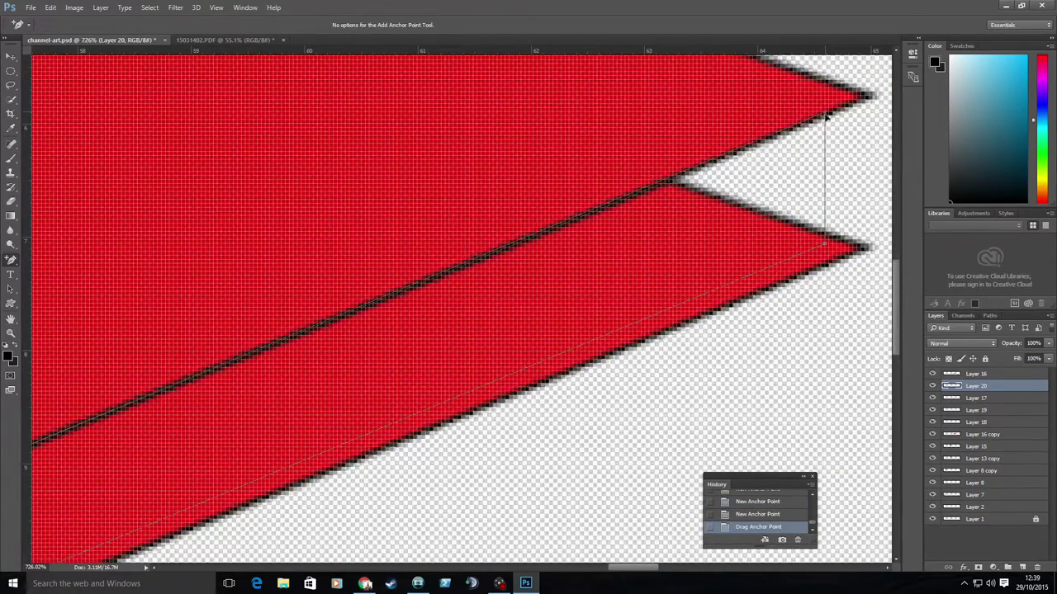
drag(826, 116, 825, 117)
scroll(826, 243, down, 2)
drag(634, 568, 617, 568)
drag(218, 386, 219, 388)
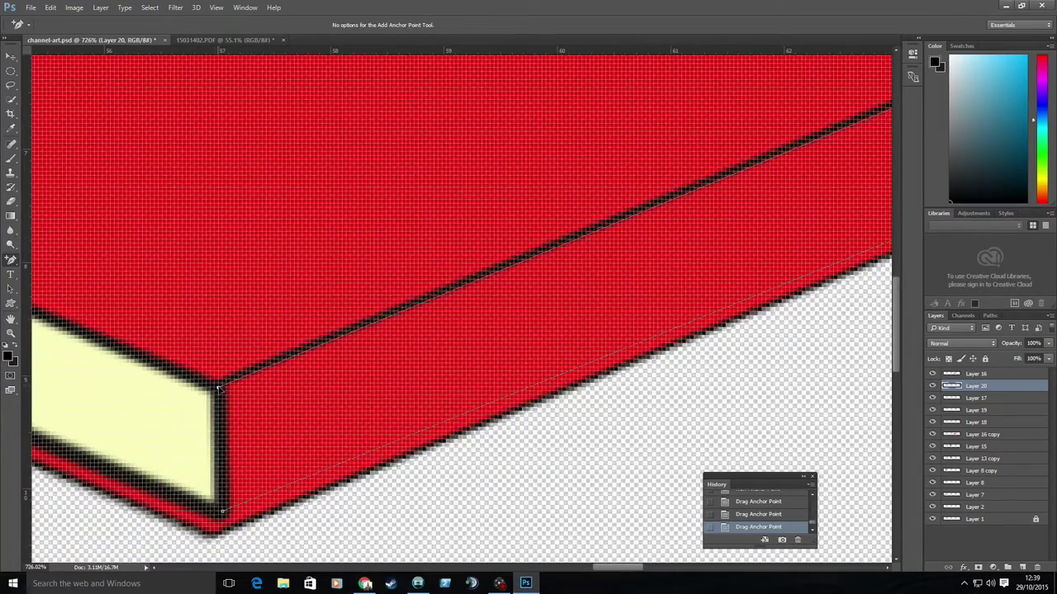
Fill the extended page path with pale yellow and outline it
right_click(332, 385)
click(372, 350)
click(602, 160)
right_click(514, 281)
click(528, 291)
click(602, 194)
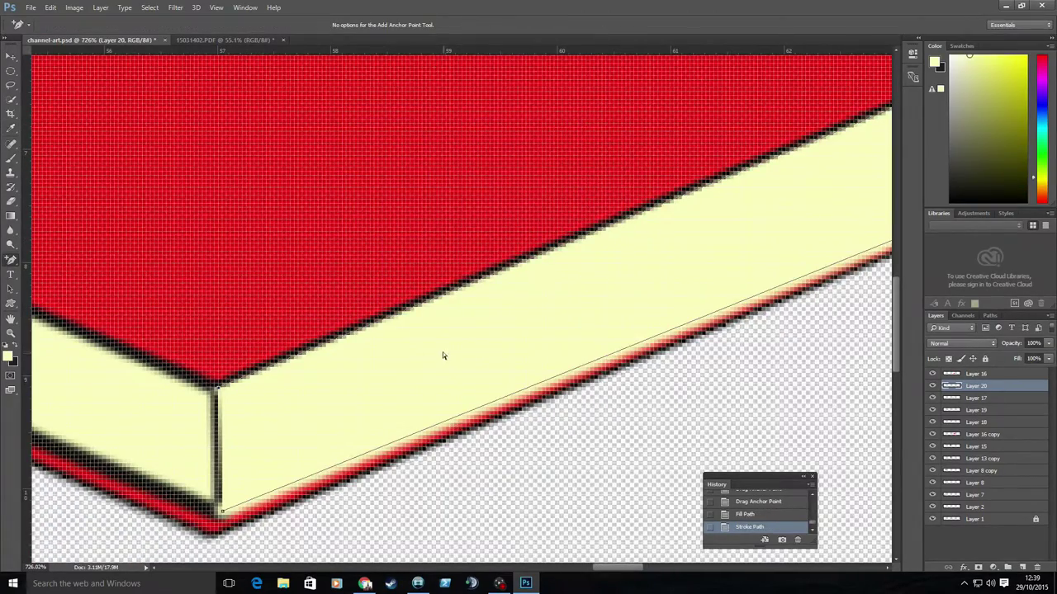
Undo the pale yellow outline and restroke the page path in black
right_click(442, 356)
click(537, 140)
key(Escape)
key(ctrl+z)
click(8, 356)
right_click(512, 66)
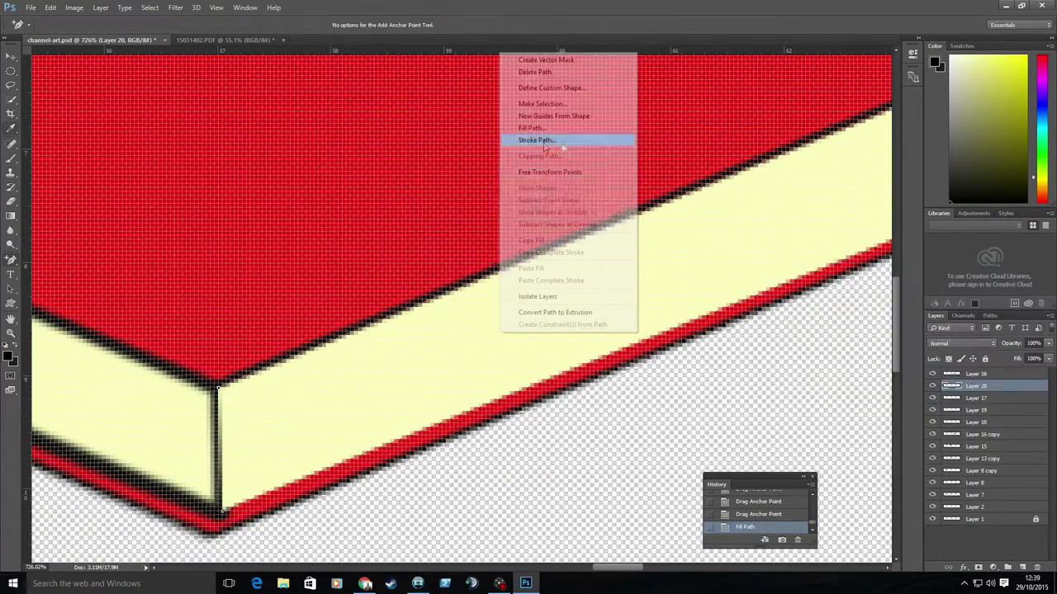
click(536, 140)
key(Return)
Delete leftover anchor points from the work path and save the banner
click(232, 515)
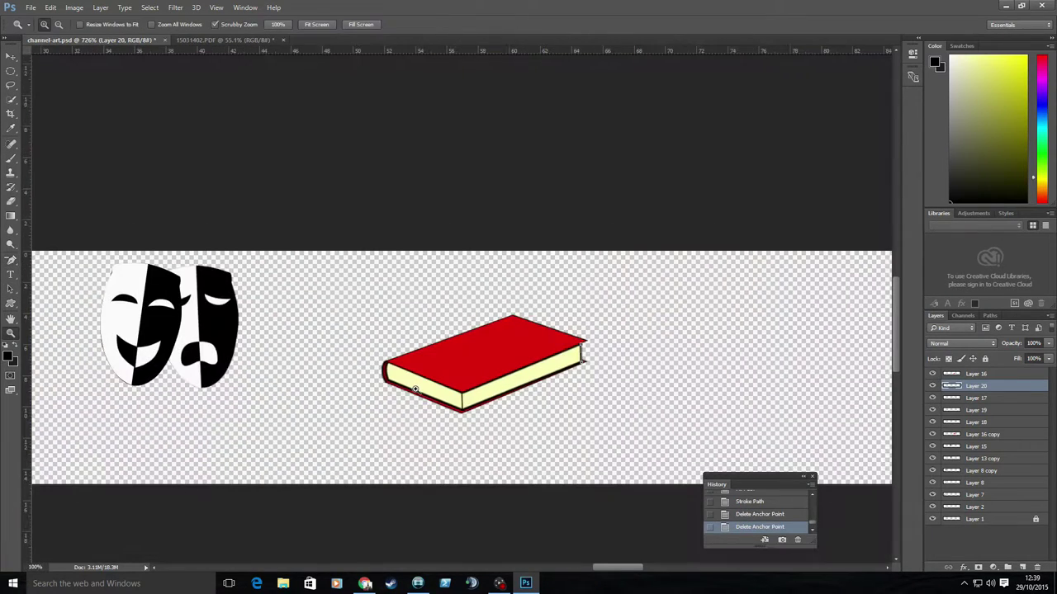
key(ctrl+1)
click(580, 366)
click(30, 8)
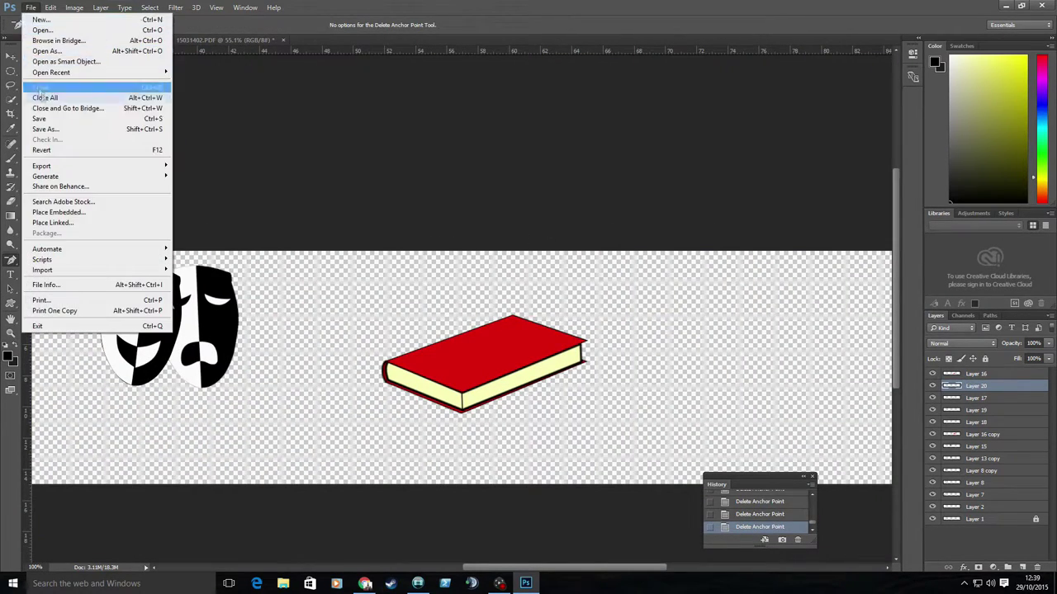
click(49, 108)
Select Layer 16, Layer 19 and Layer 16 copy and try shifting them with Free Transform
key(v)
shift+click(969, 375)
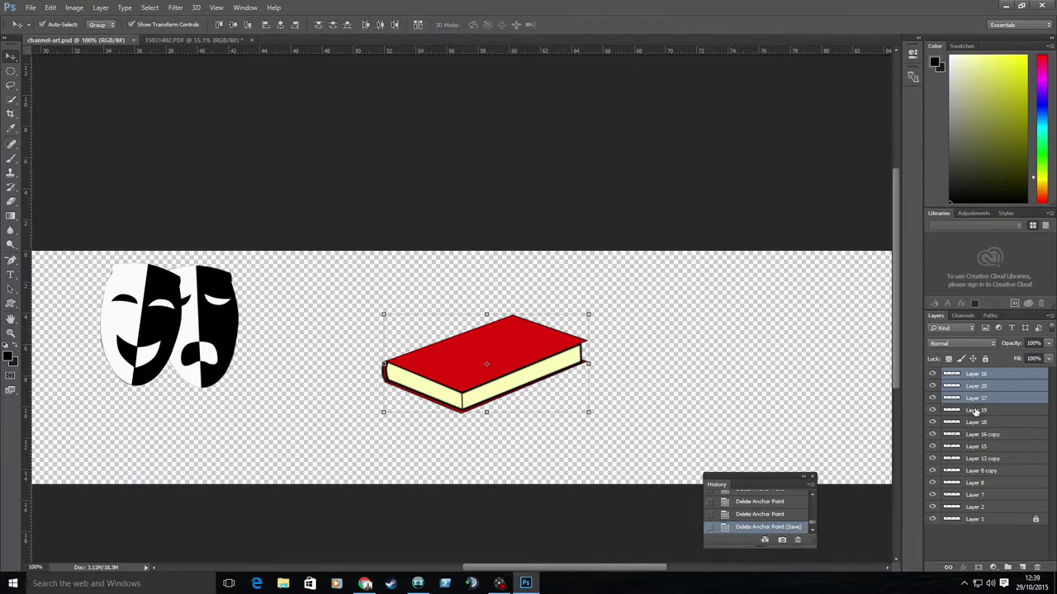
shift+click(975, 411)
shift+click(982, 435)
key(ctrl+t)
mouse_move(549, 361)
mouse_down()
mouse_move(698, 346)
mouse_move(549, 361)
mouse_up()
right_click(548, 359)
key(Escape)
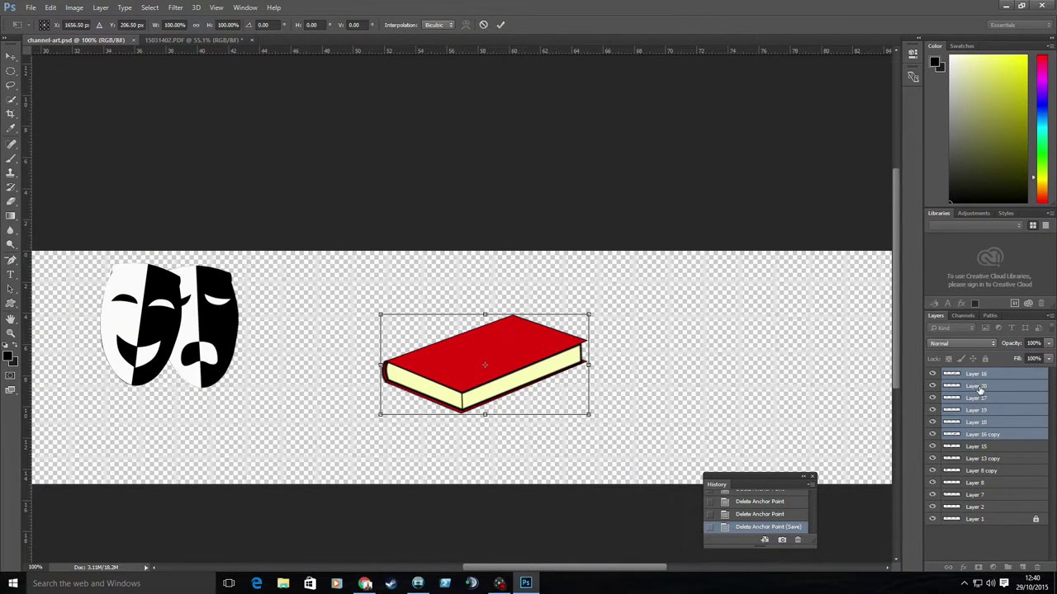
Merge the selected book layers, then nudge and test-rotate the merged book
right_click(979, 388)
click(469, 221)
click(850, 397)
drag(518, 357, 527, 355)
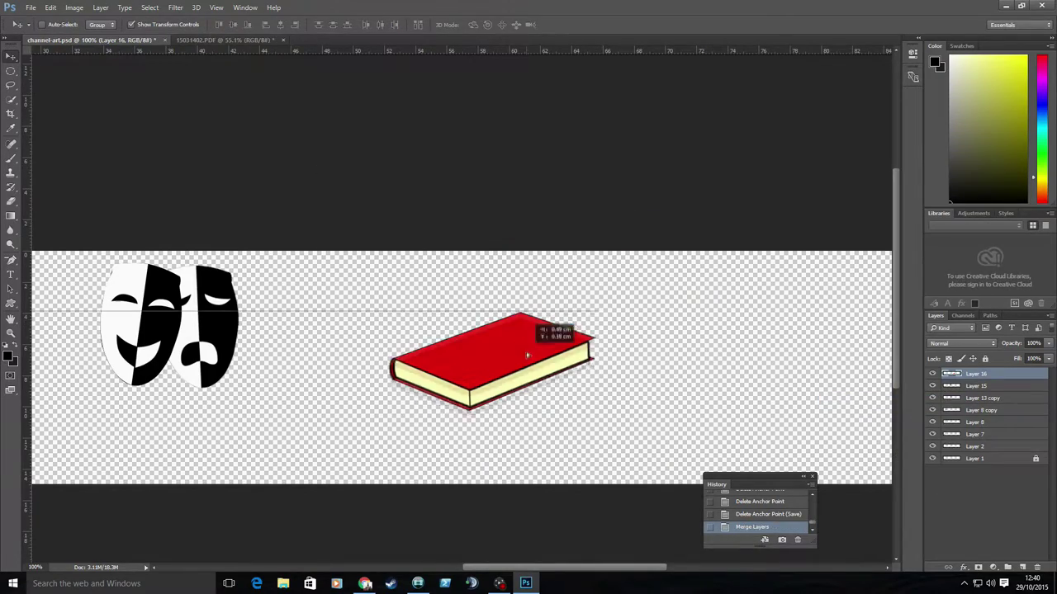
key(ctrl+t)
drag(611, 413, 625, 314)
mouse_move(495, 363)
mouse_down()
mouse_move(545, 347)
mouse_move(519, 341)
mouse_up()
key(Escape)
Undo the merge through History to restore the separate book layers
key(z)
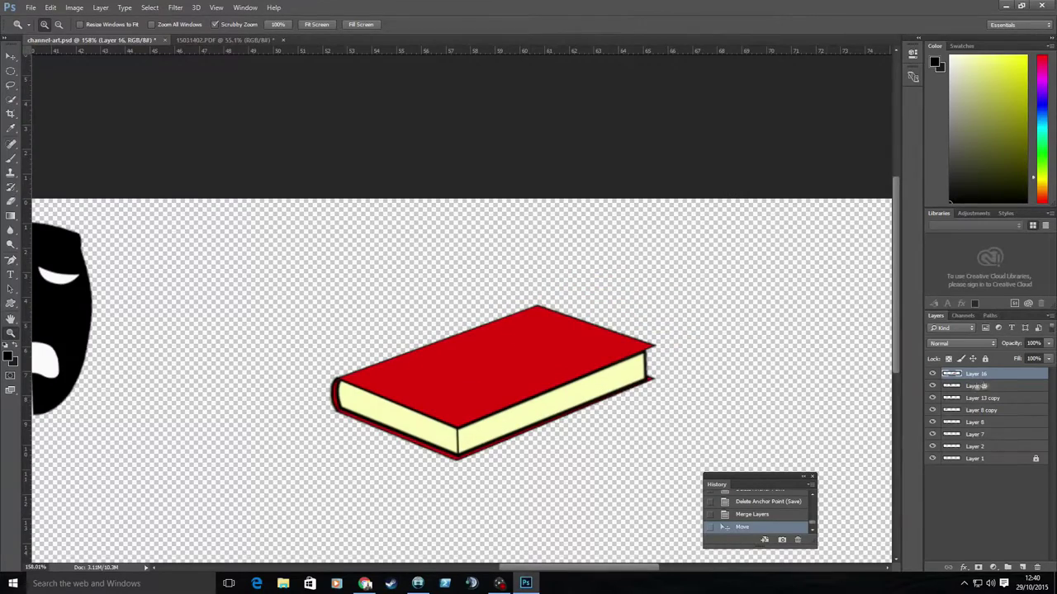
right_click(979, 386)
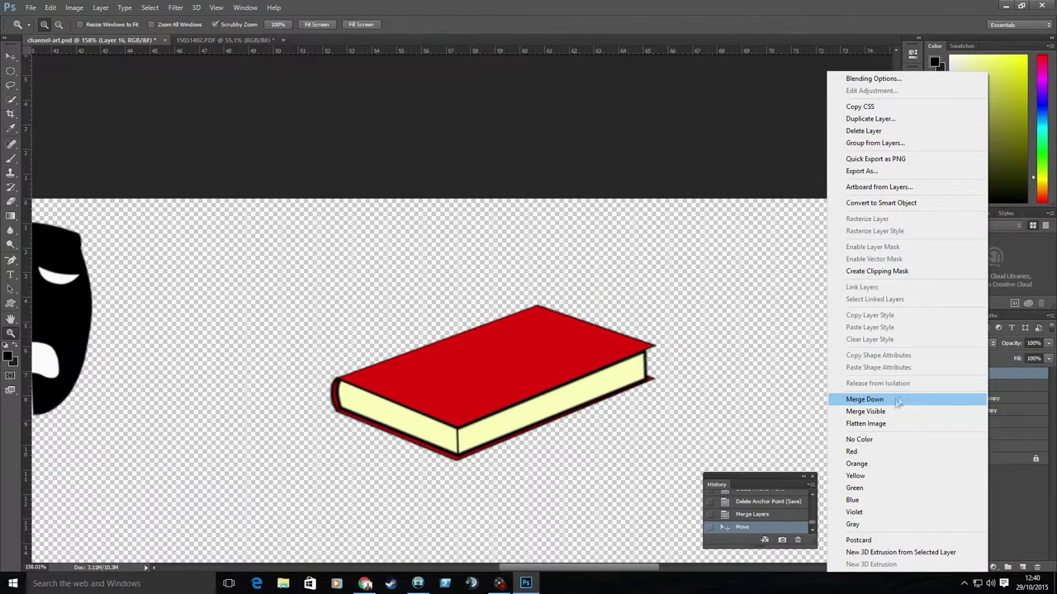
key(v)
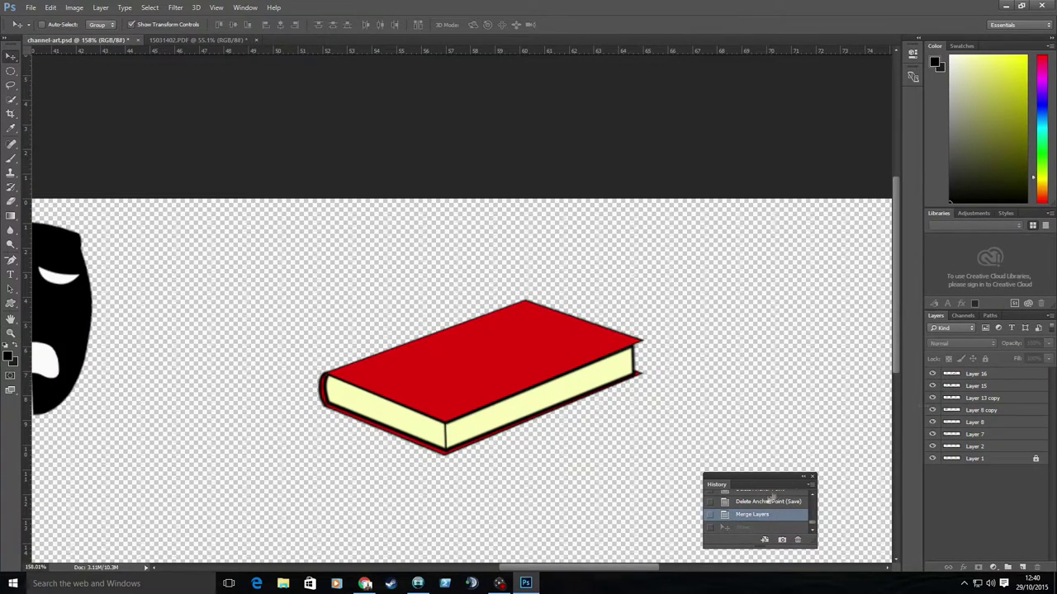
click(768, 501)
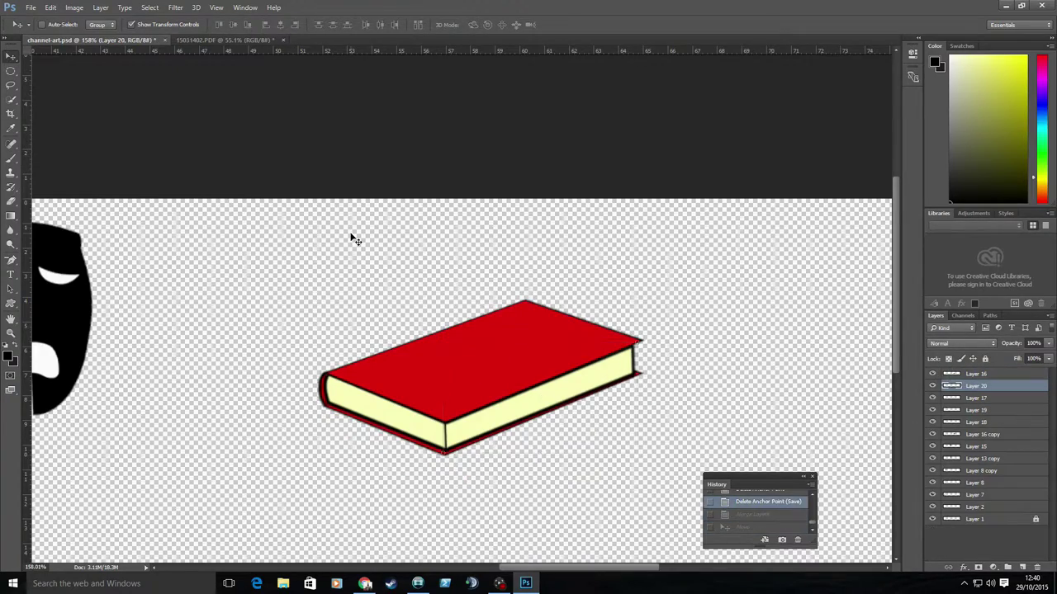
key(z)
click(340, 344)
scroll(340, 344, down, 2)
Rotate and nudge spine Layer 19 and book body Layer 20 into place
key(v)
click(408, 437)
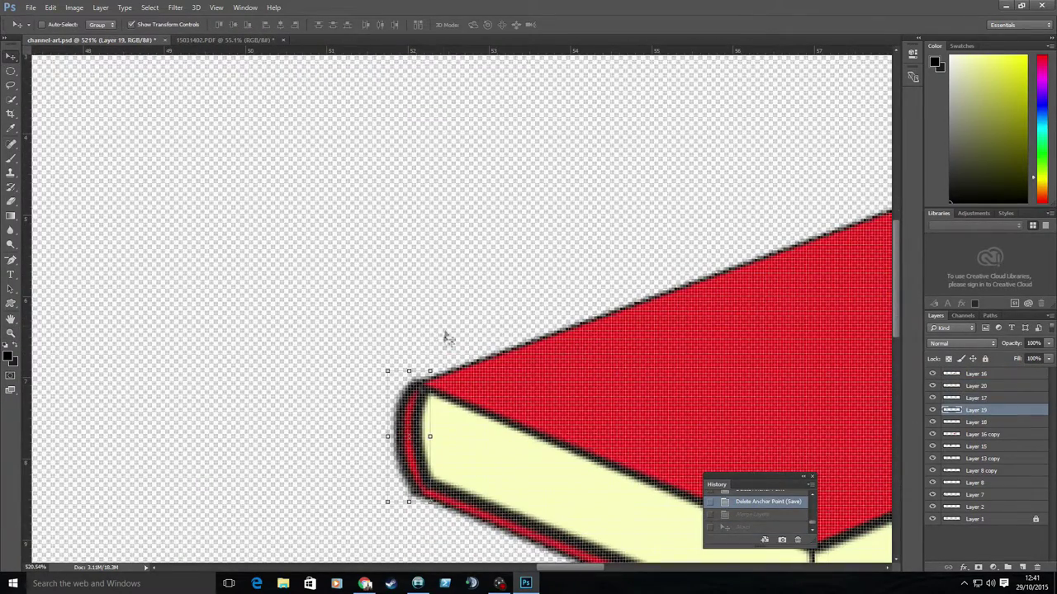
drag(442, 363, 438, 382)
key(Return)
key(Right)
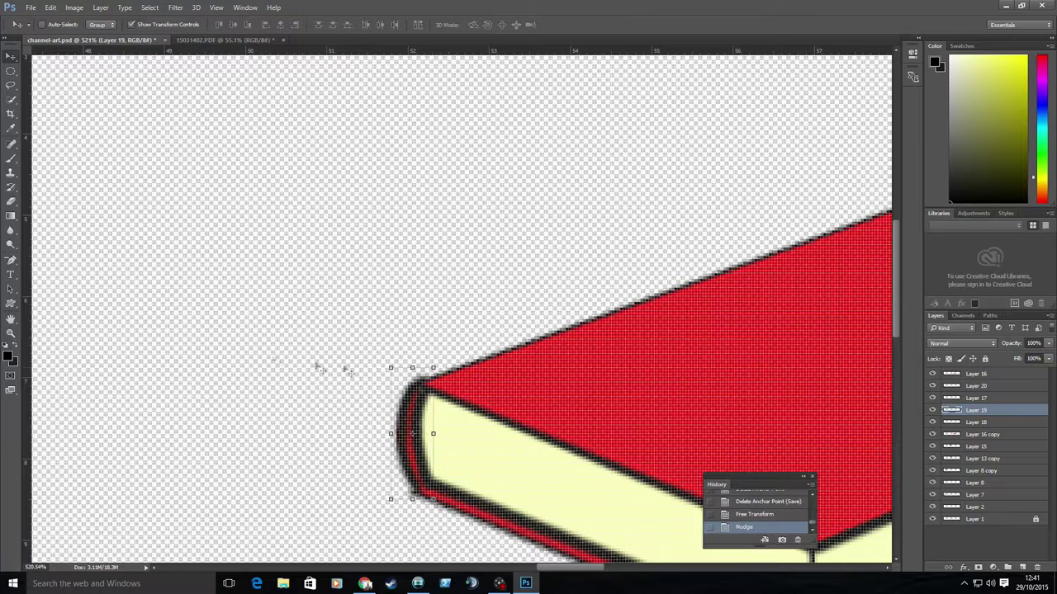
key(ctrl+0)
click(975, 385)
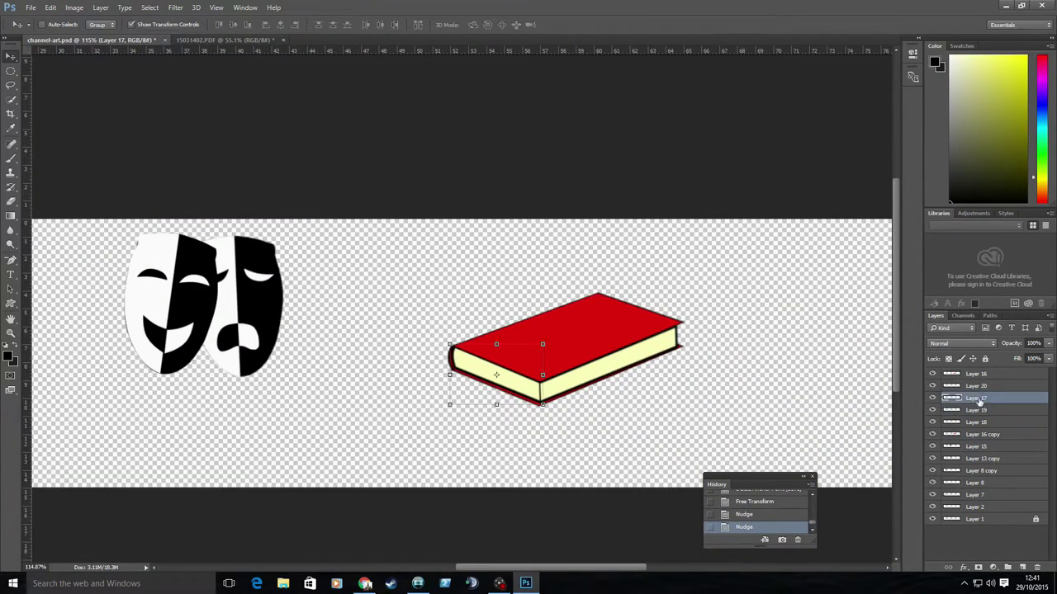
key(Right)
Check book Layers 18, 20 and 17, then save the document
click(975, 410)
click(976, 385)
click(980, 421)
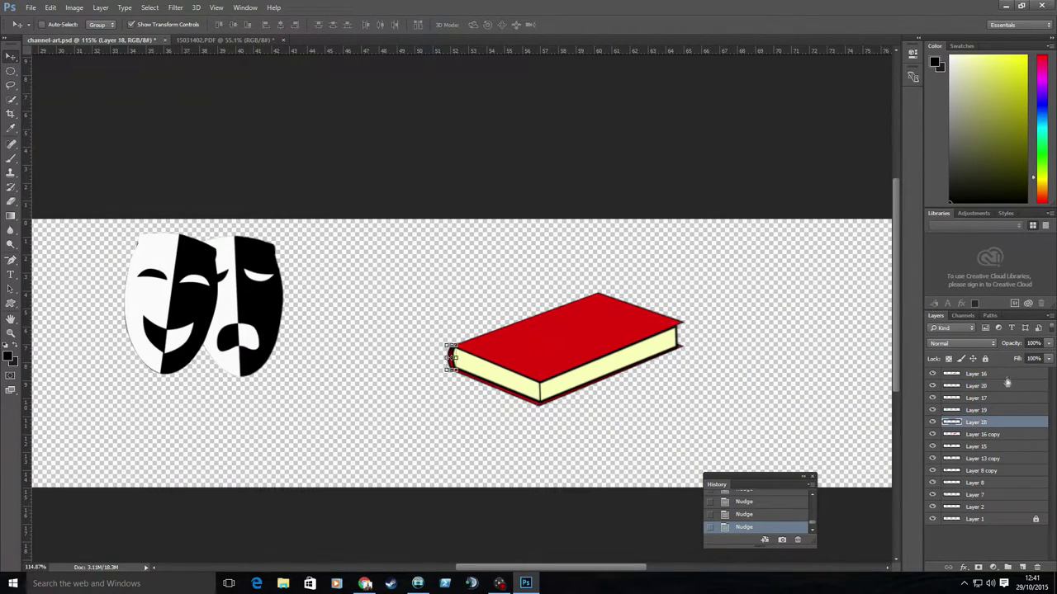
click(976, 386)
click(981, 421)
click(976, 398)
key(ctrl+s)
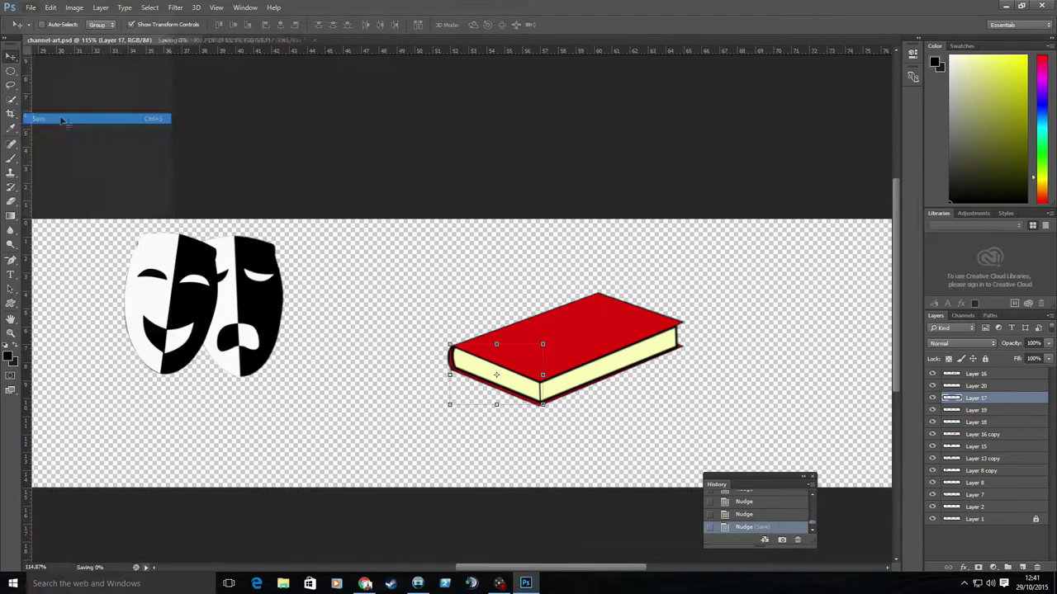
Select all six book layers and merge them into one layer
click(976, 374)
shift+click(980, 434)
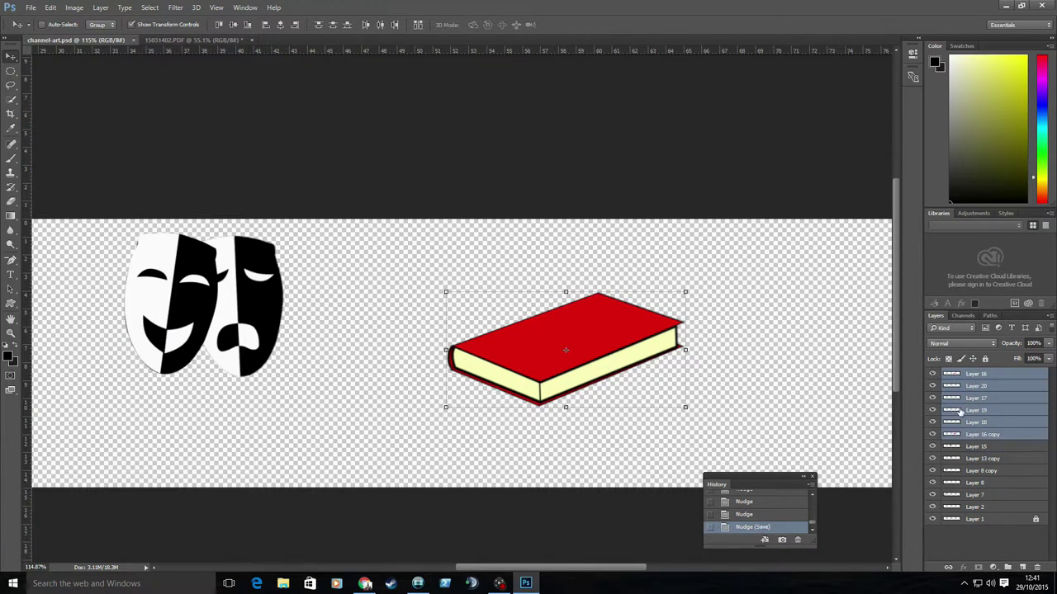
right_click(982, 421)
click(875, 399)
Nudge the book up-right and add a text box over its cover in Lithos Pro Black
drag(570, 346, 577, 340)
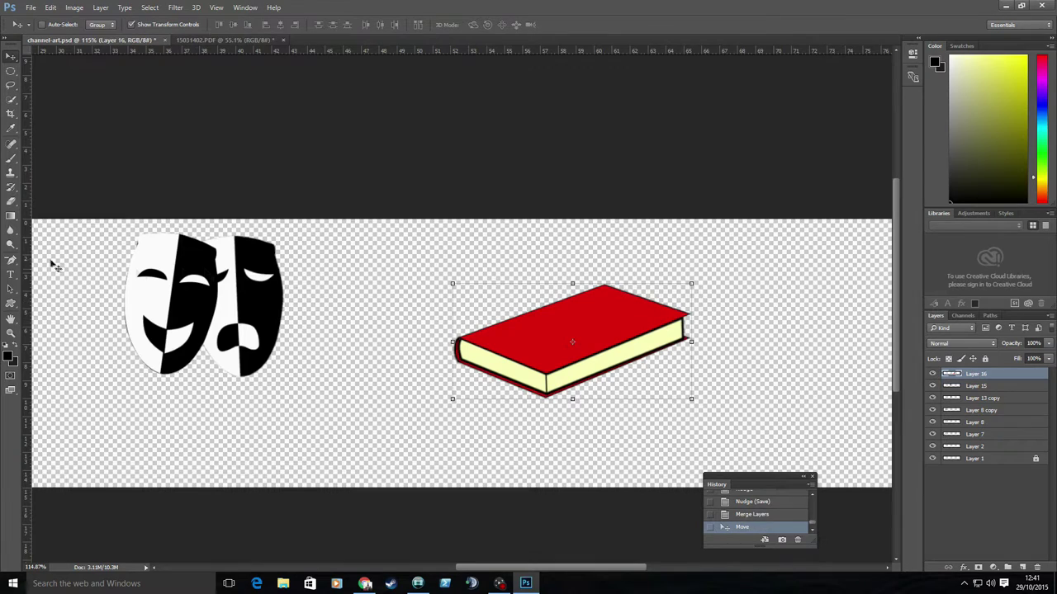
click(11, 274)
drag(572, 297, 692, 330)
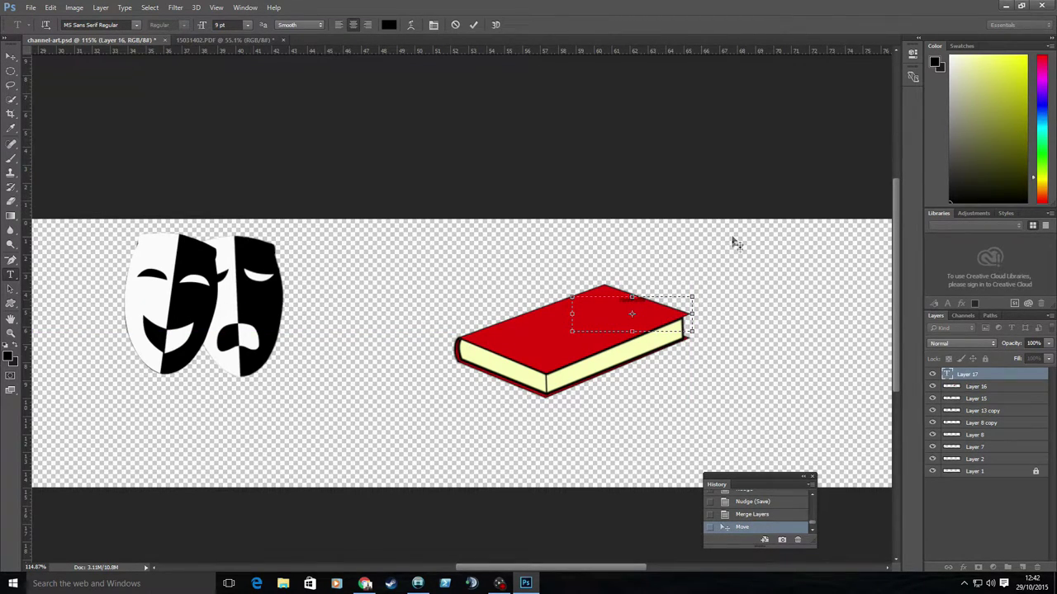
click(247, 25)
text(#booksftw)
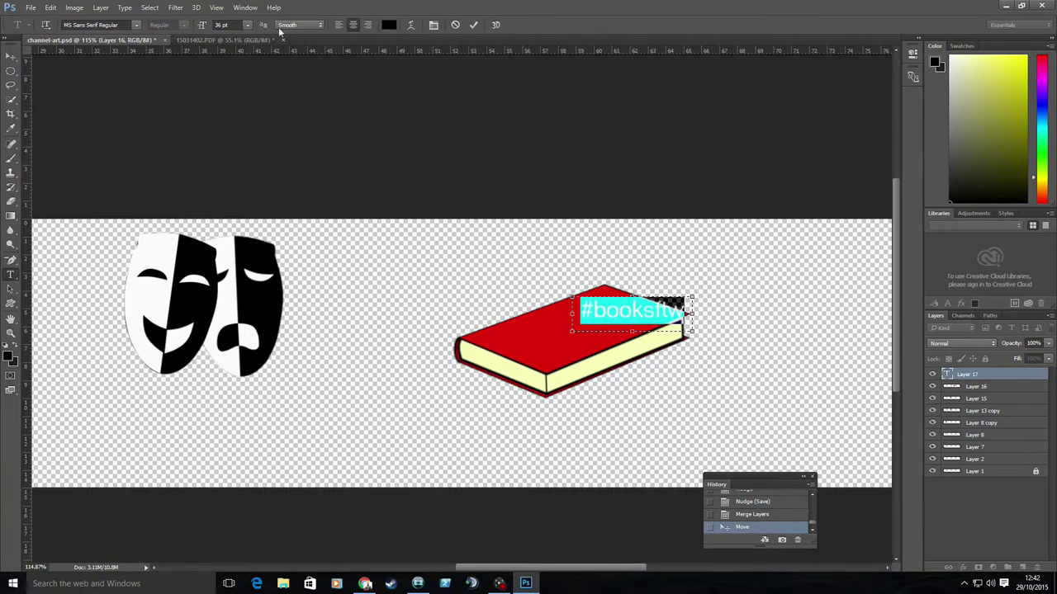
click(136, 25)
click(124, 99)
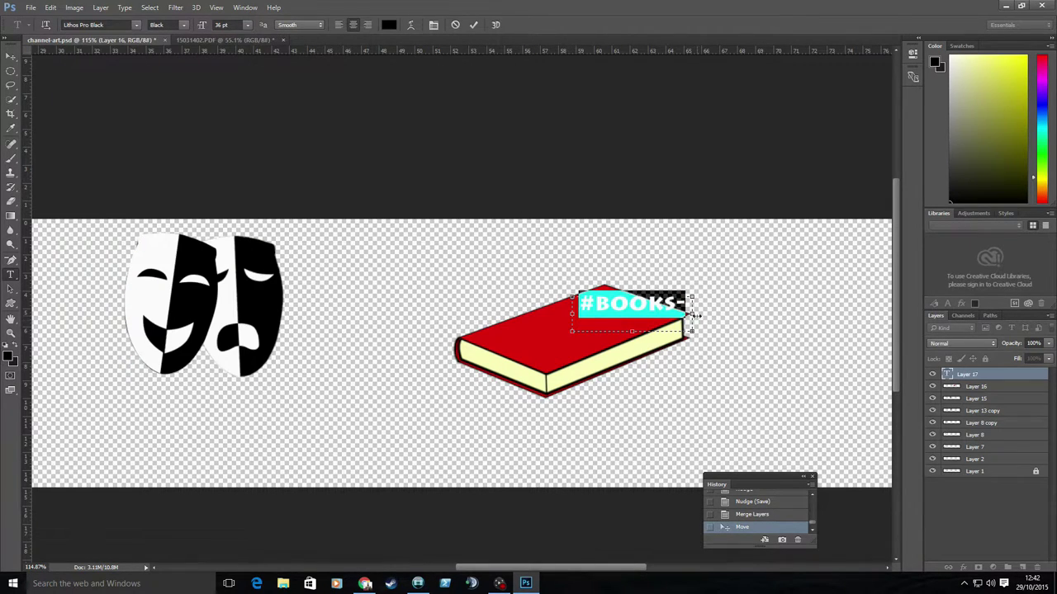
Set the #booksftw text to 18 pt with Crisp anti-aliasing and commit it
click(247, 24)
click(238, 138)
click(298, 25)
click(291, 49)
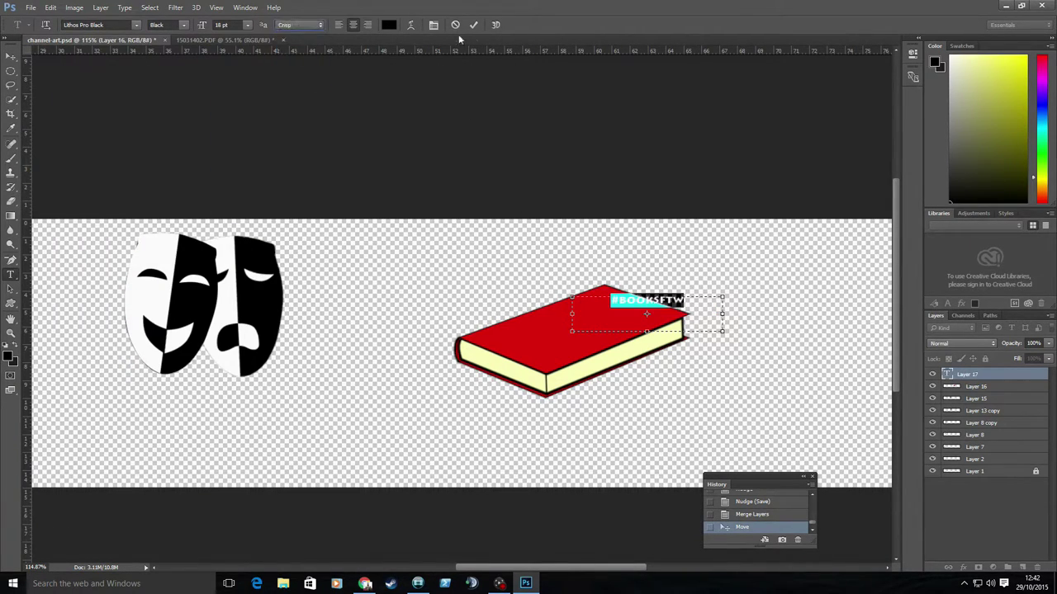
key(ctrl+Return)
Move the #booksftw text onto the book's cover and rotate it to match
key(v)
drag(647, 301, 611, 310)
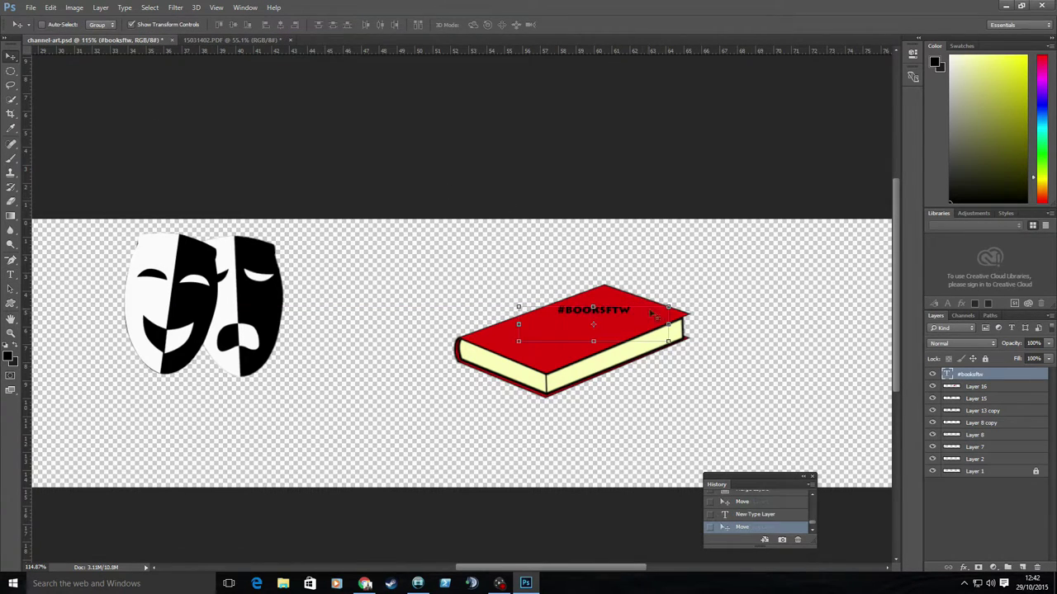
key(ctrl+t)
drag(673, 324, 664, 358)
mouse_move(593, 324)
mouse_down()
mouse_move(693, 306)
mouse_move(691, 288)
mouse_up()
key(Return)
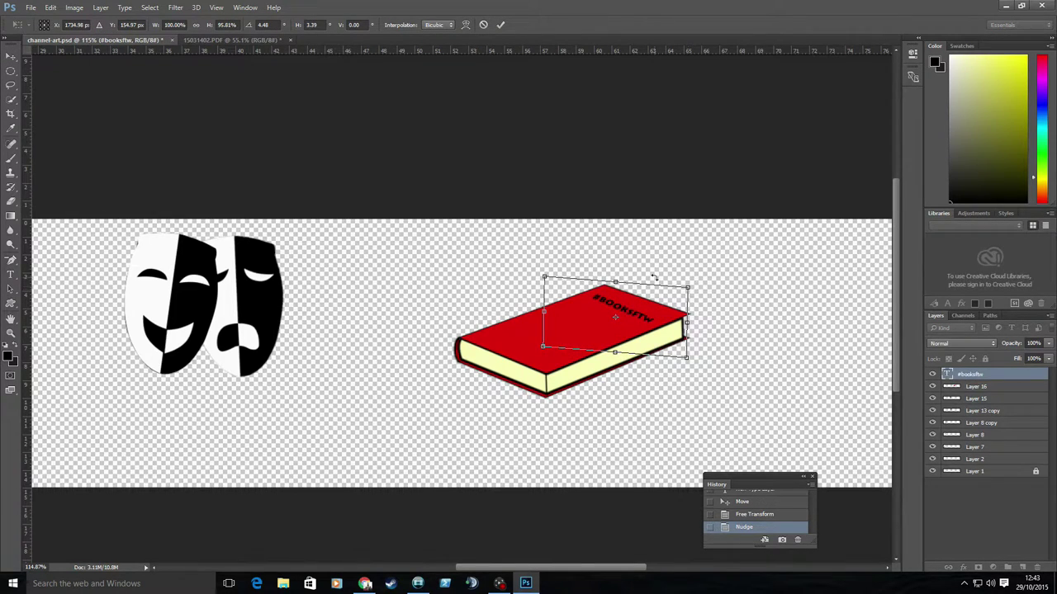
key(Return)
Skew and re-angle the #booksftw title to follow the cover's slant
click(975, 386)
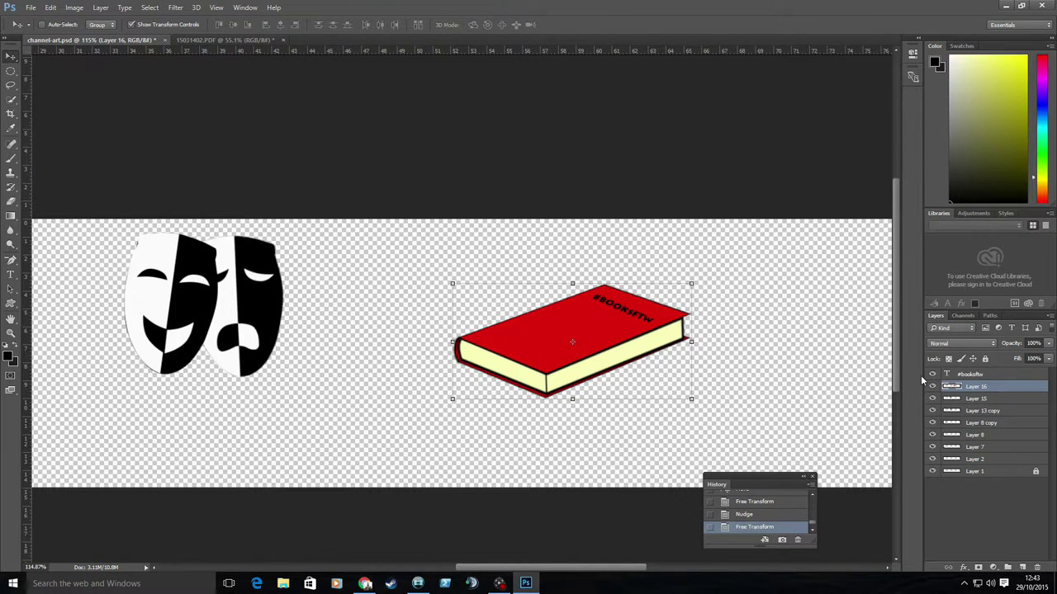
click(951, 372)
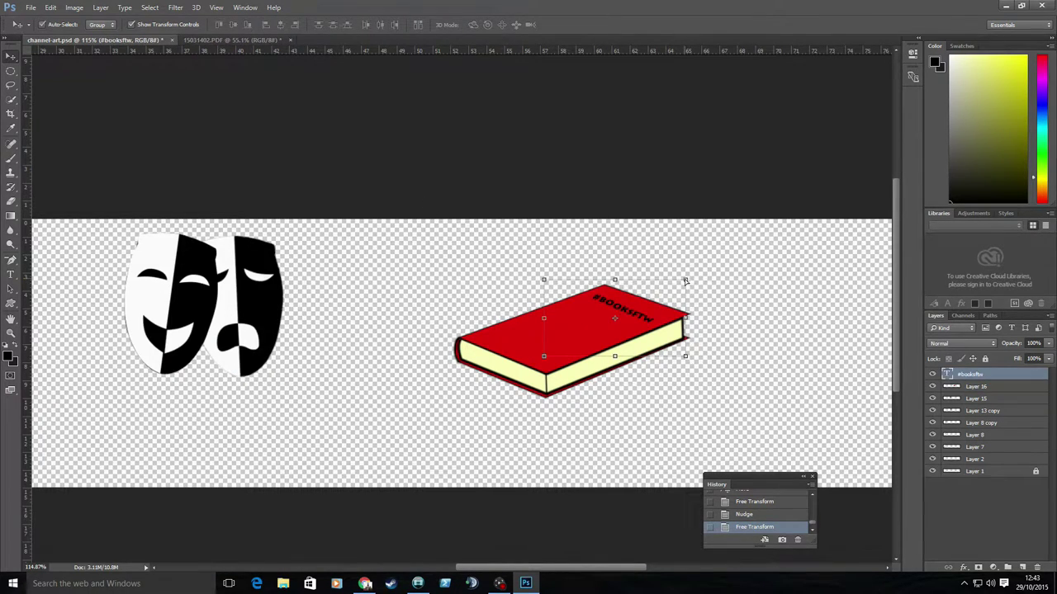
key(ctrl+t)
drag(690, 280, 684, 282)
drag(612, 319, 566, 342)
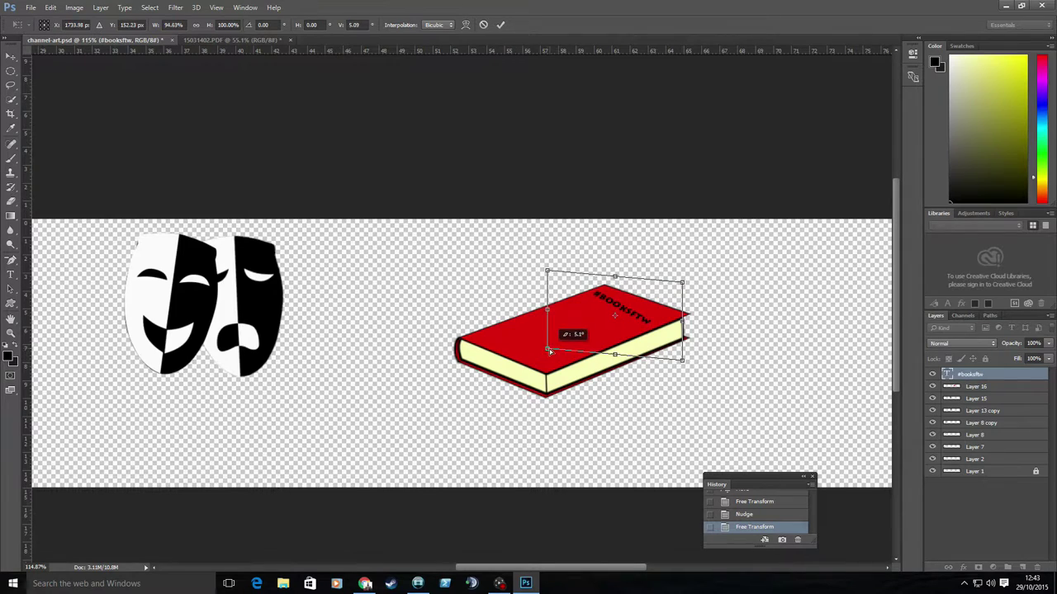
key(Return)
Rotate the title to about -5.24° and nudge it down slightly
key(Up)
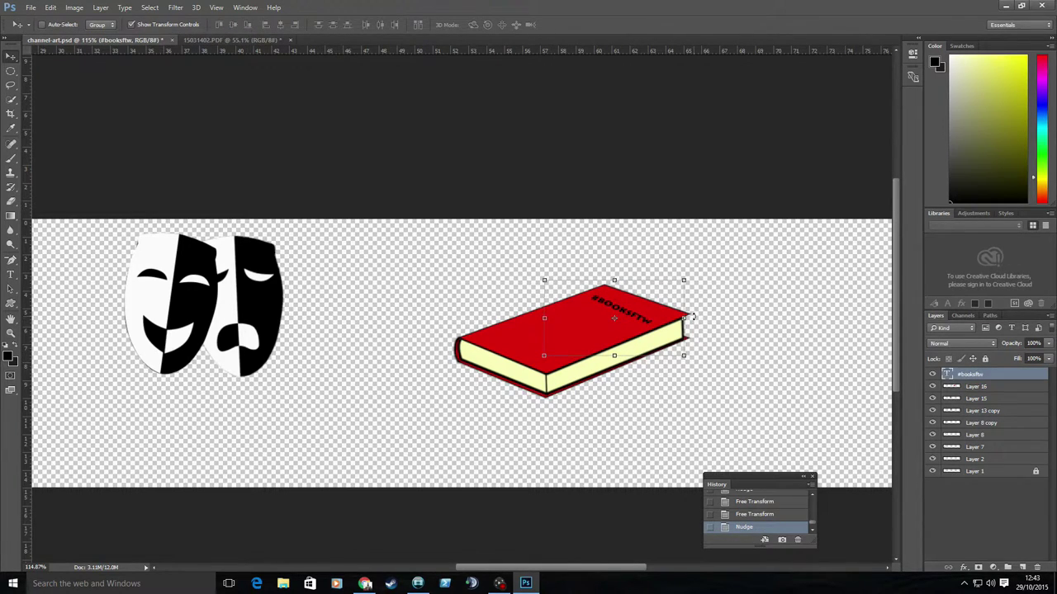
drag(692, 316, 693, 312)
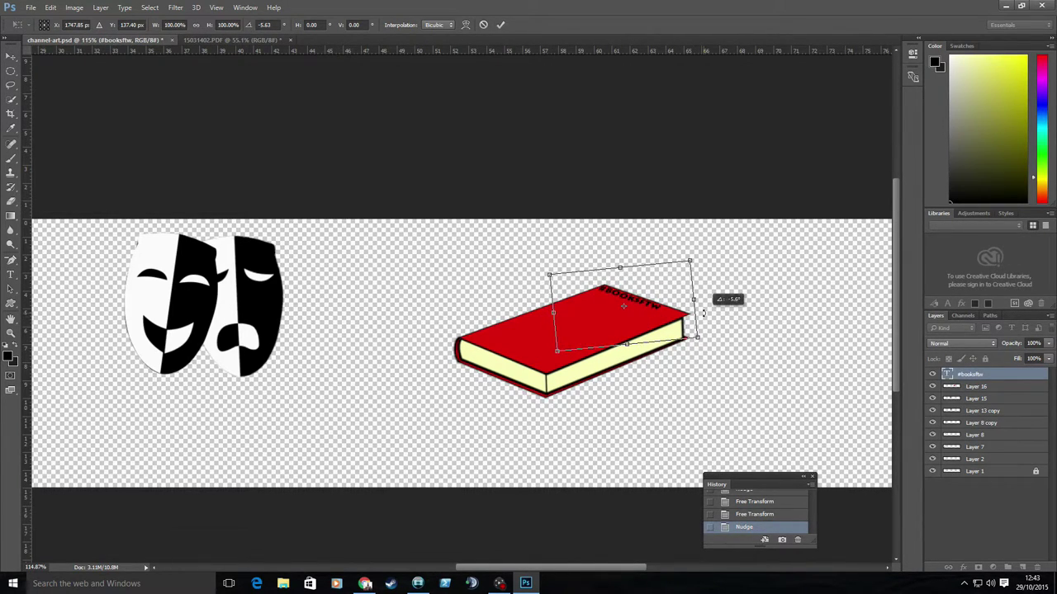
key(shift+Down)
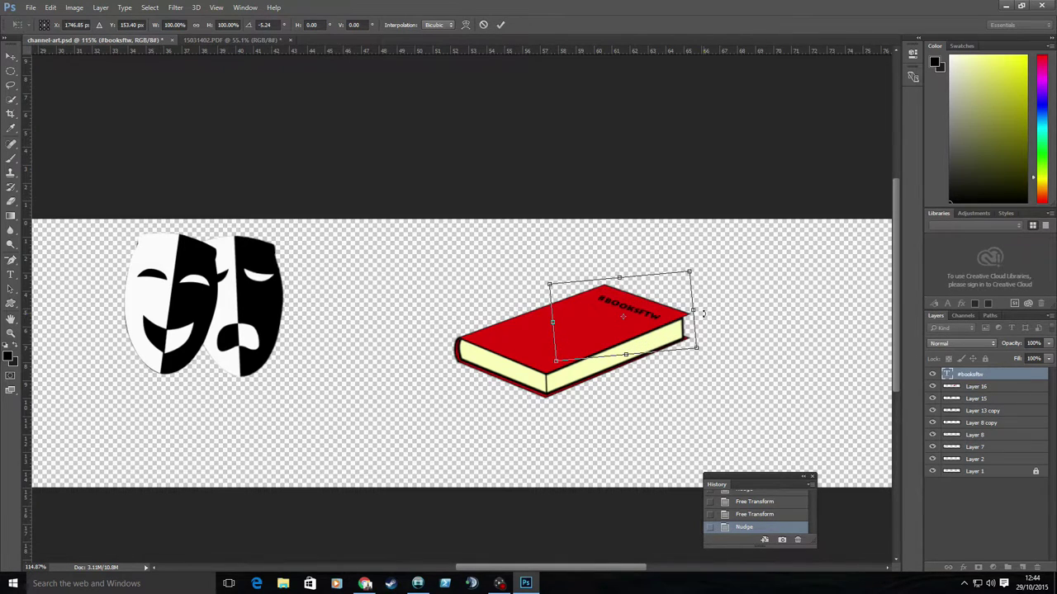
key(Return)
Shift the red book and its title right on the banner, then save the file
click(974, 387)
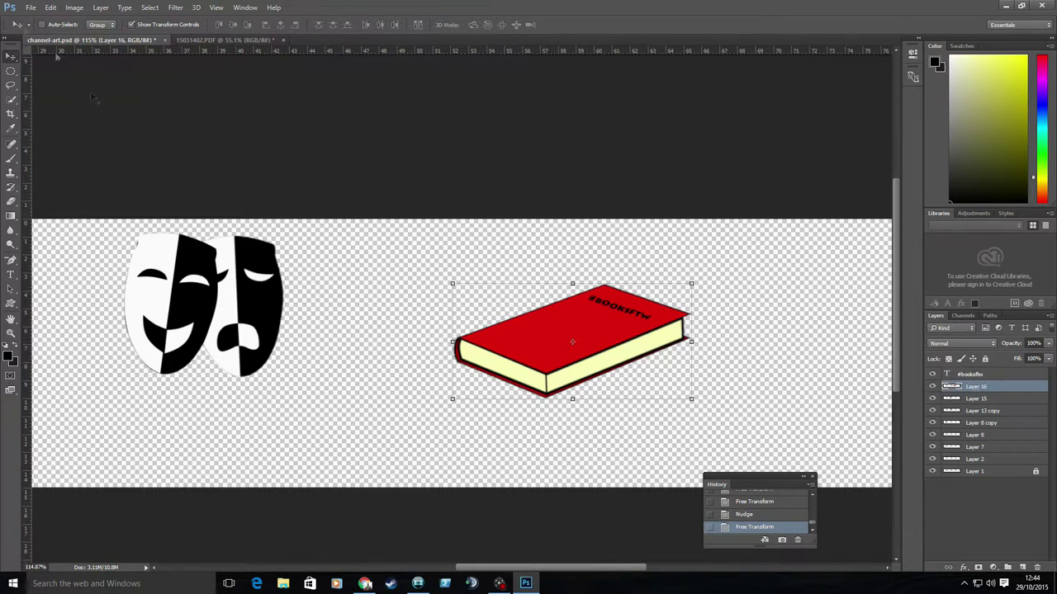
shift+click(970, 374)
drag(660, 331, 713, 330)
key(z)
alt+click(451, 321)
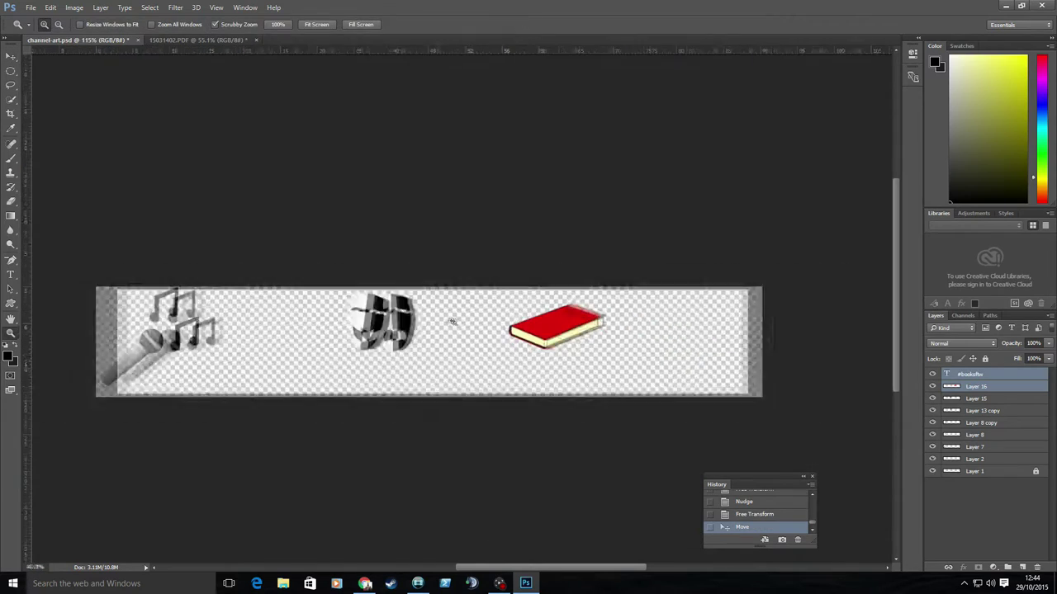
key(v)
drag(588, 240, 632, 237)
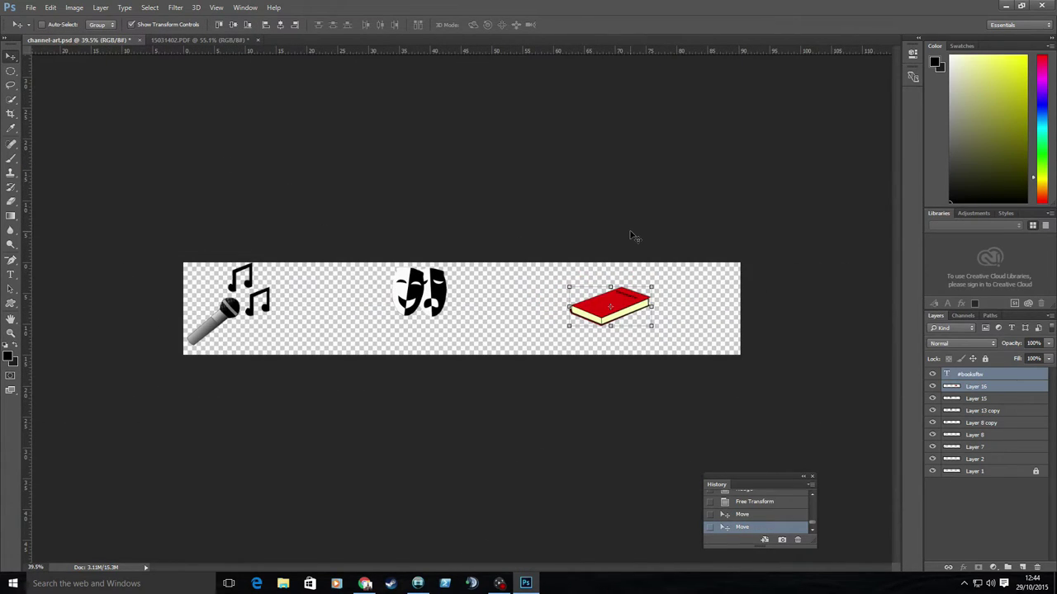
click(31, 8)
click(50, 115)
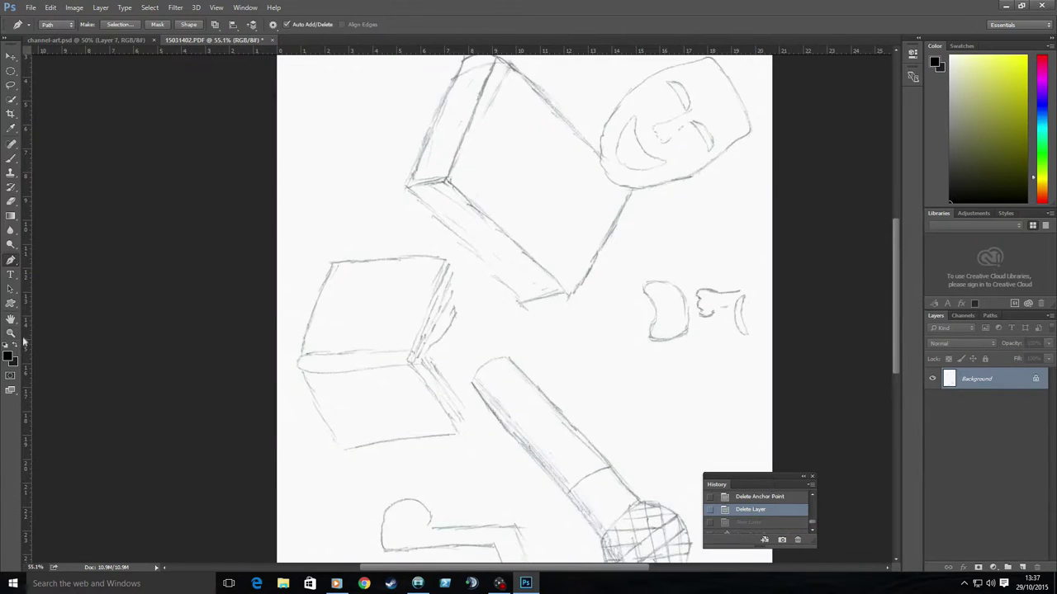
Trace the sketch's upper book page with the Pen tool onto a new layer
drag(383, 367, 429, 366)
key(p)
click(223, 339)
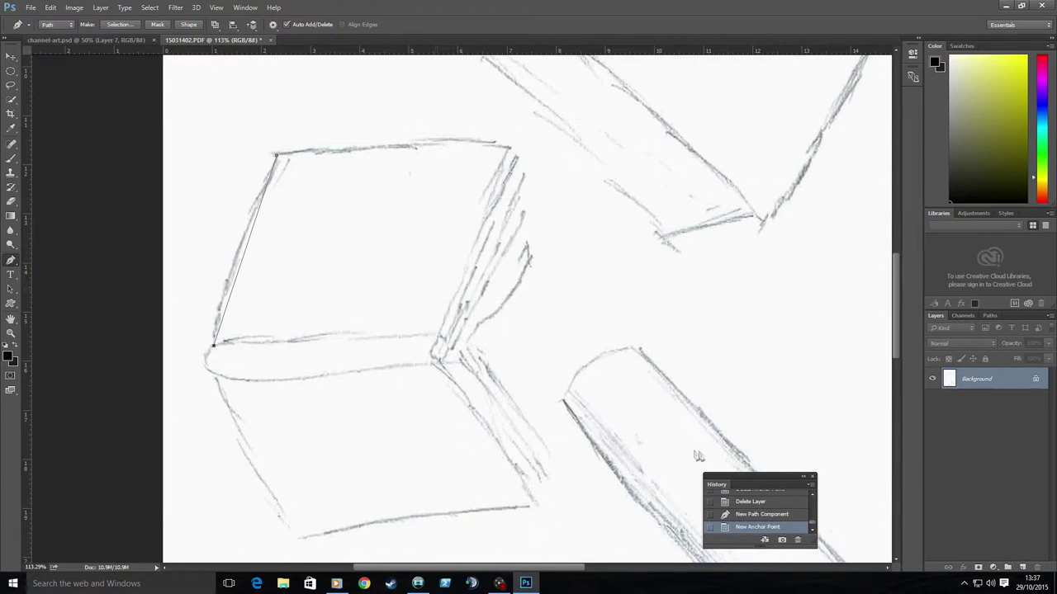
key(ctrl+alt+z)
key(ctrl+alt+z)
key(ctrl+shift+alt+n)
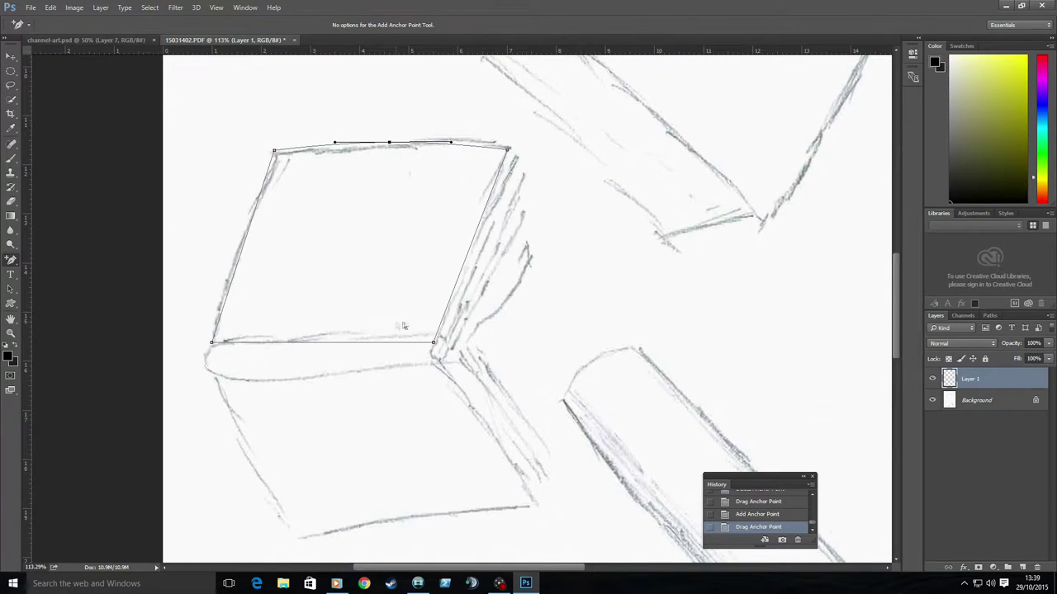
Fill the traced page path with light blue
right_click(417, 247)
click(446, 307)
click(536, 163)
click(528, 196)
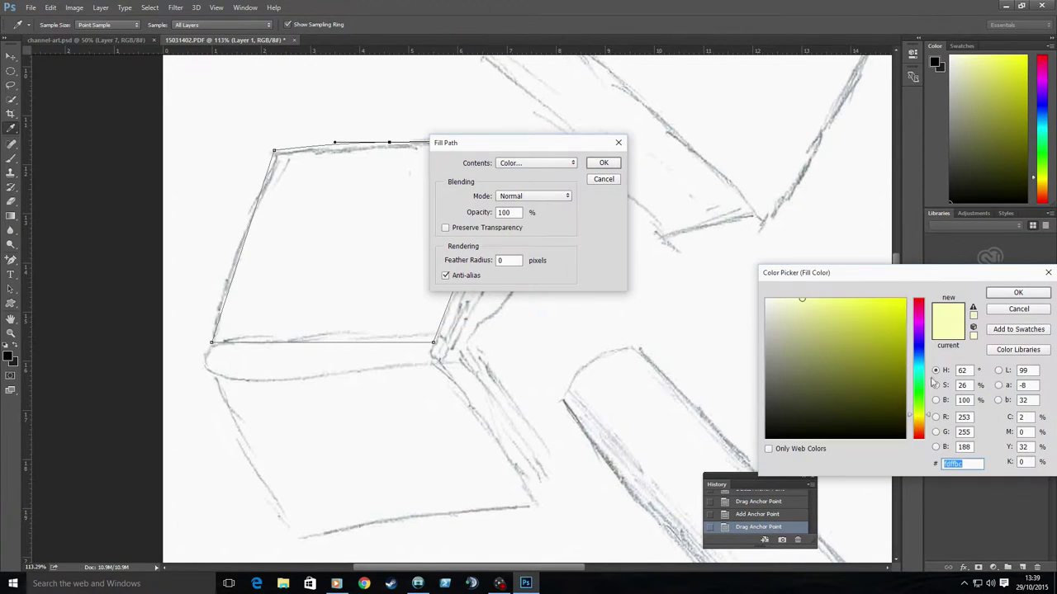
click(918, 356)
click(801, 299)
click(1018, 293)
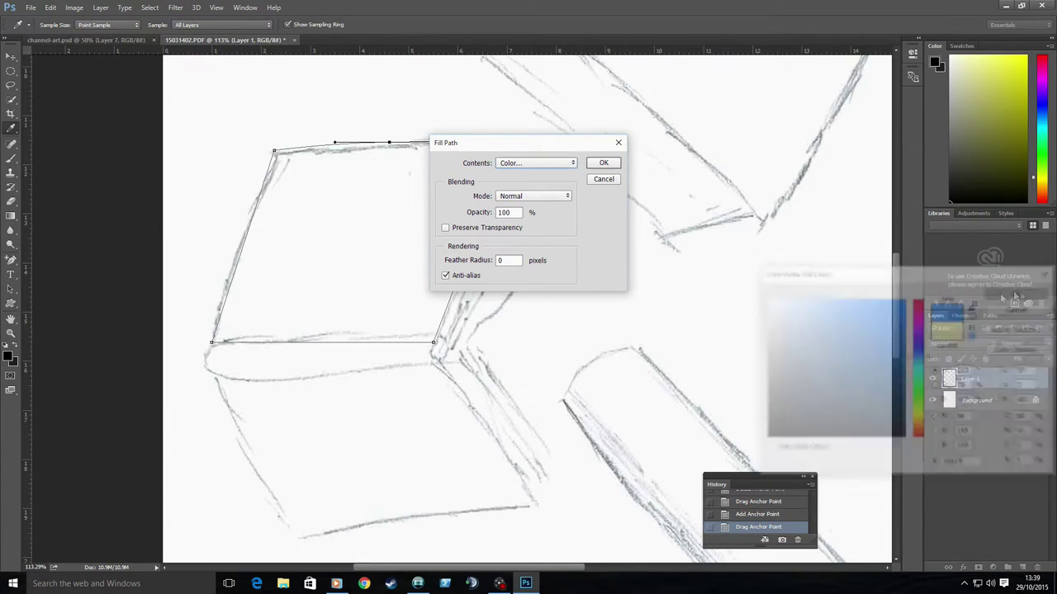
click(604, 163)
Stroke the page path in black and delete three extra top-edge anchor points
right_click(377, 203)
click(429, 288)
right_click(11, 259)
click(67, 293)
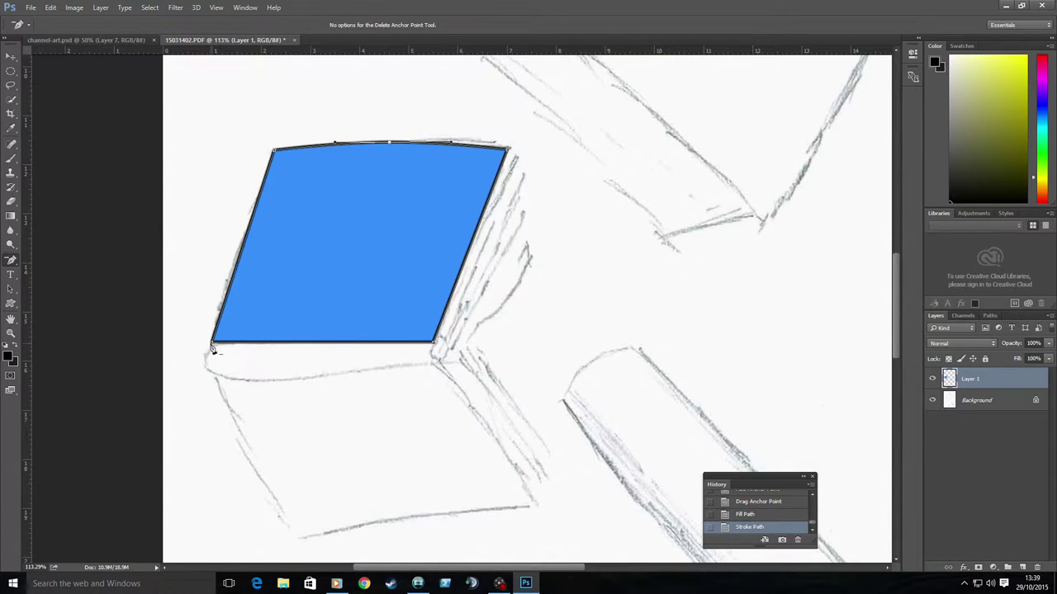
click(334, 142)
click(388, 142)
click(450, 142)
Duplicate the blue page layer and drag the copy downward
key(v)
scroll(191, 160, down, 1)
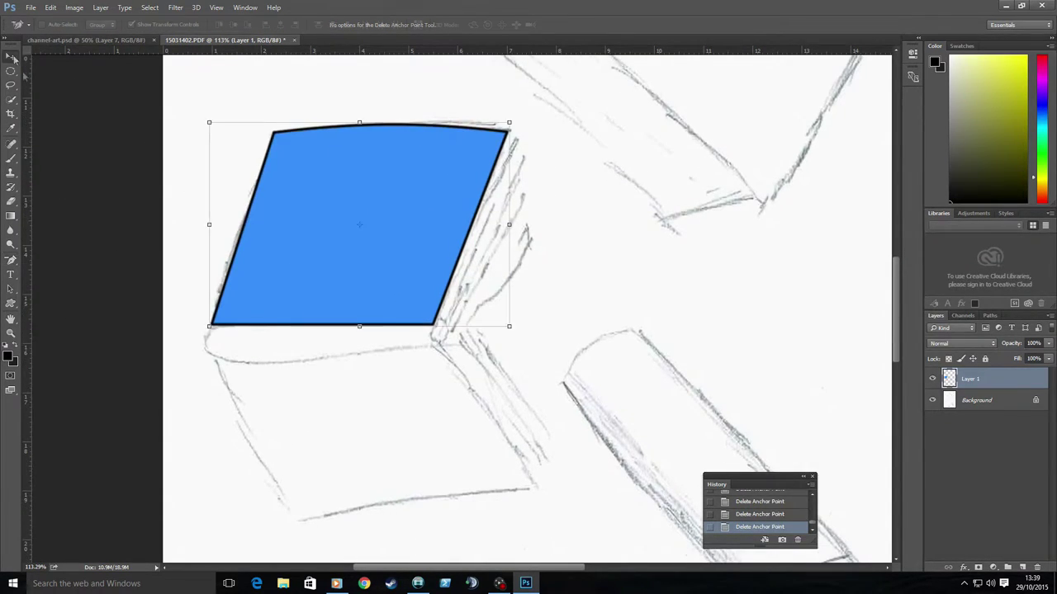
right_click(974, 378)
click(879, 115)
key(Return)
drag(405, 246, 418, 405)
Flip the page copy vertically and position it beneath the original page
key(ctrl+t)
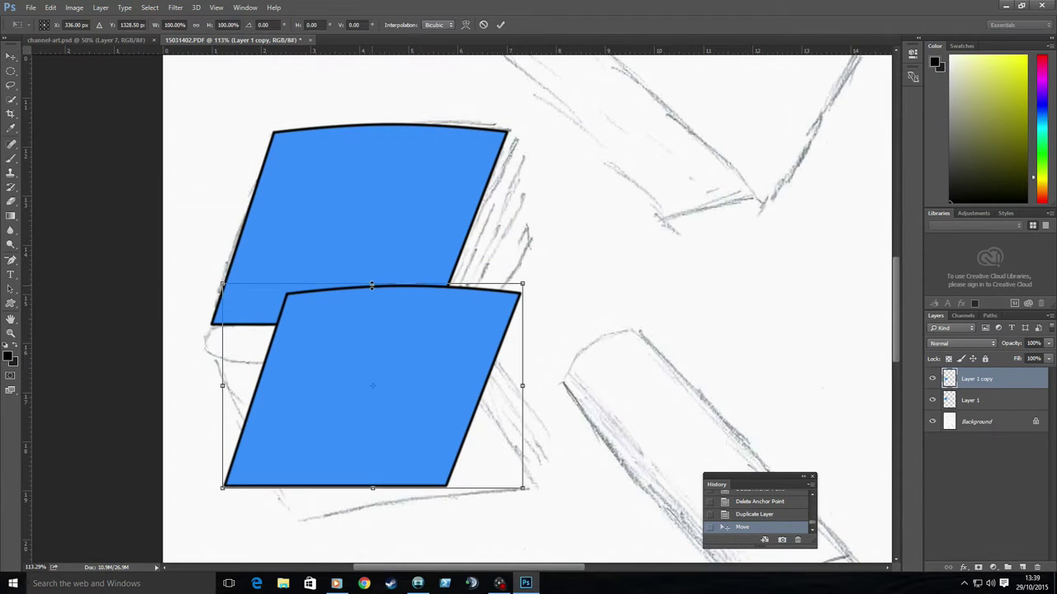
mouse_move(371, 286)
mouse_down()
mouse_move(374, 507)
mouse_move(360, 295)
mouse_up()
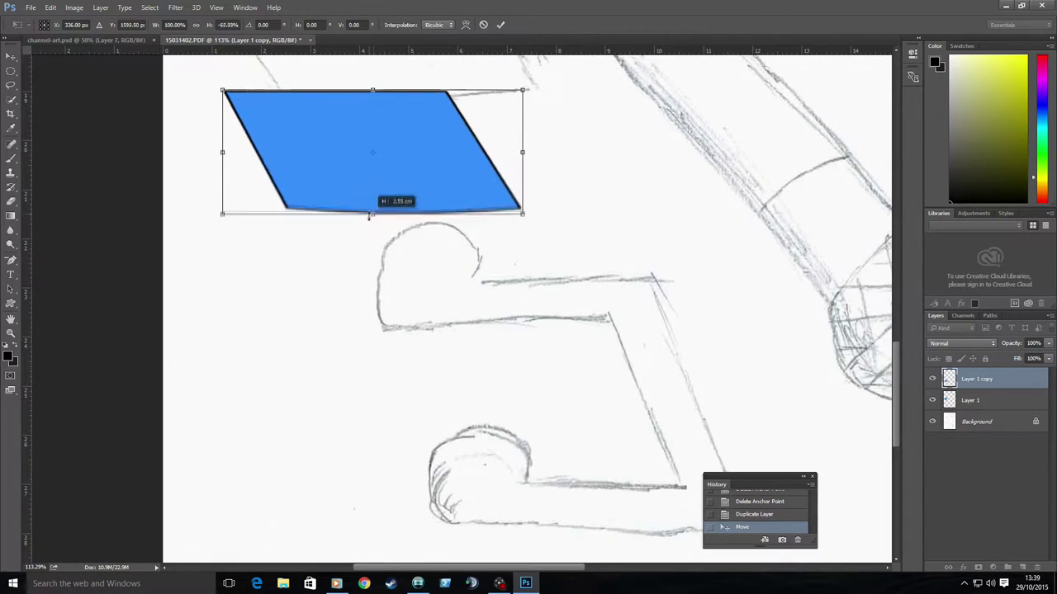
scroll(359, 295, up, 3)
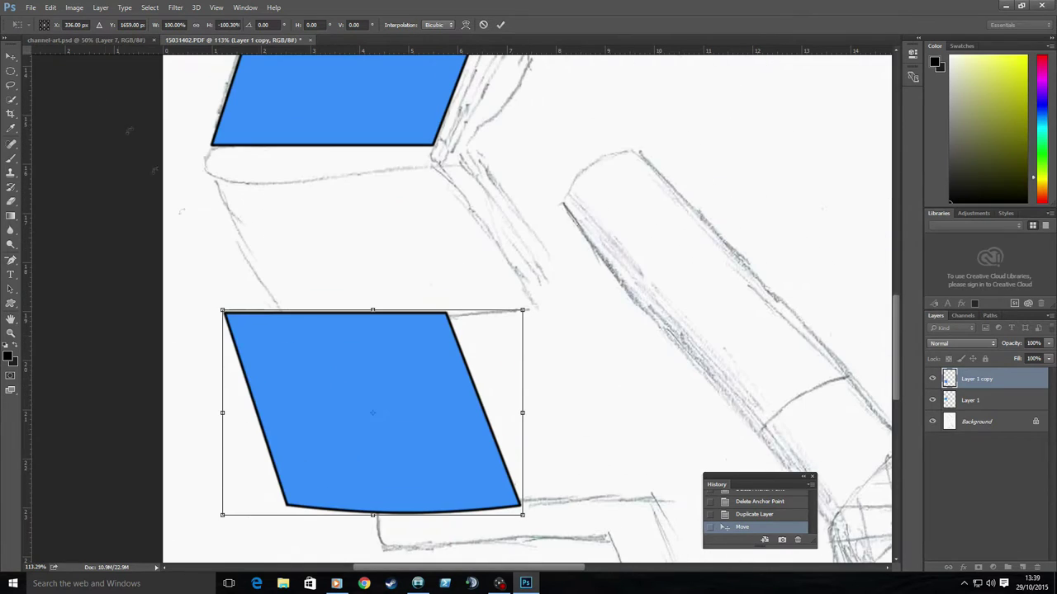
key(v)
key(Return)
mouse_move(381, 243)
mouse_down()
mouse_move(404, 262)
mouse_move(420, 334)
mouse_up()
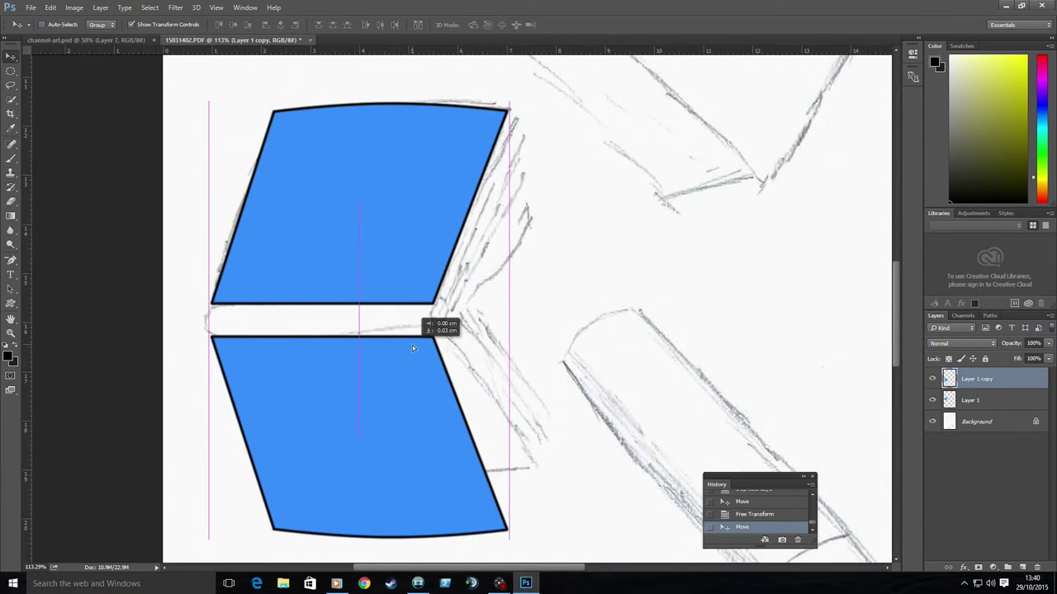
click(983, 403)
Turn on a Gradient Overlay for Layer 1 and set its left stop to #3991ff
double_click(984, 403)
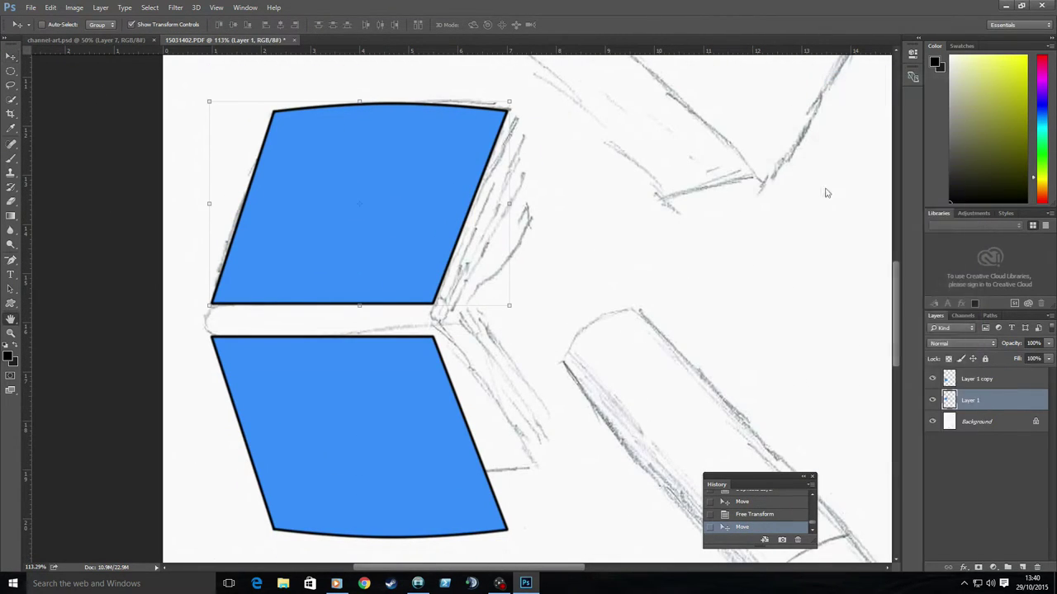
click(578, 273)
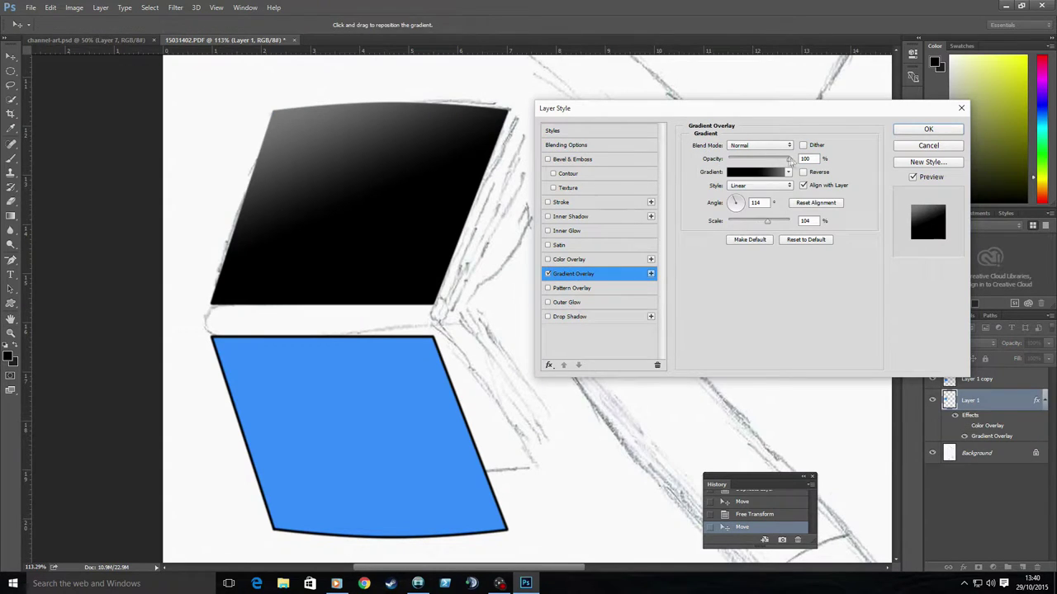
click(748, 172)
double_click(646, 343)
text(3991ff)
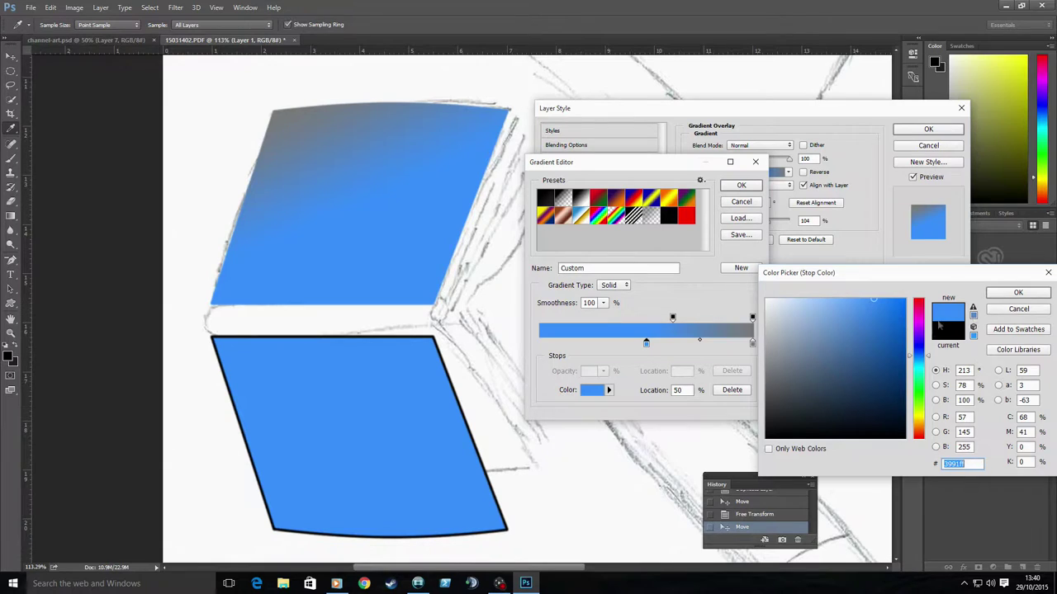
key(Return)
Make the right stop deep blue #0018ff, angled so the dark blue sits at the bottom
double_click(752, 343)
text(3991ff)
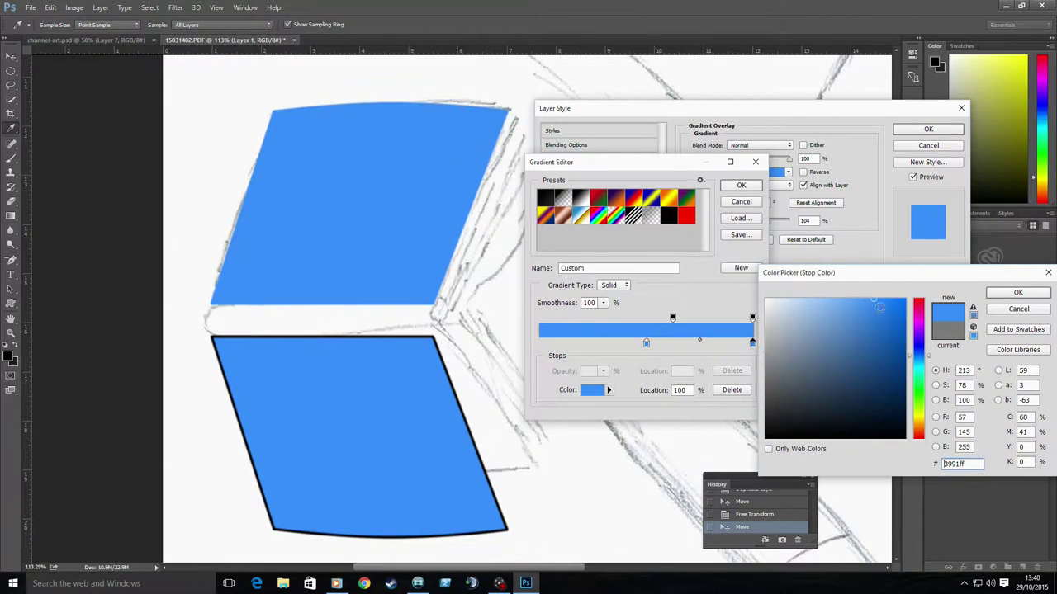
drag(879, 307, 949, 293)
drag(916, 355, 917, 349)
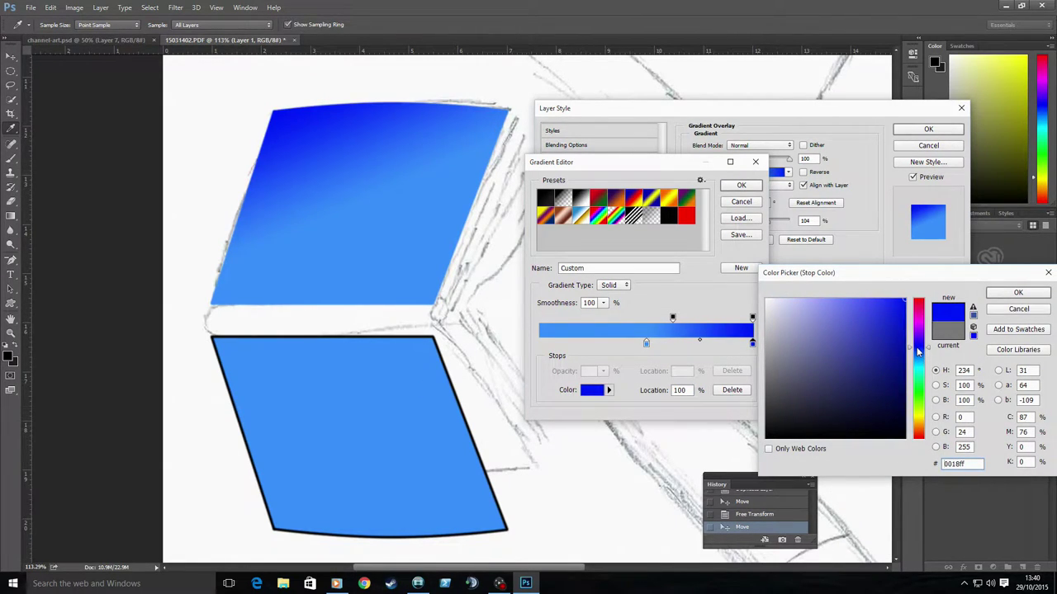
key(Return)
key(Return)
drag(738, 201, 732, 211)
click(928, 130)
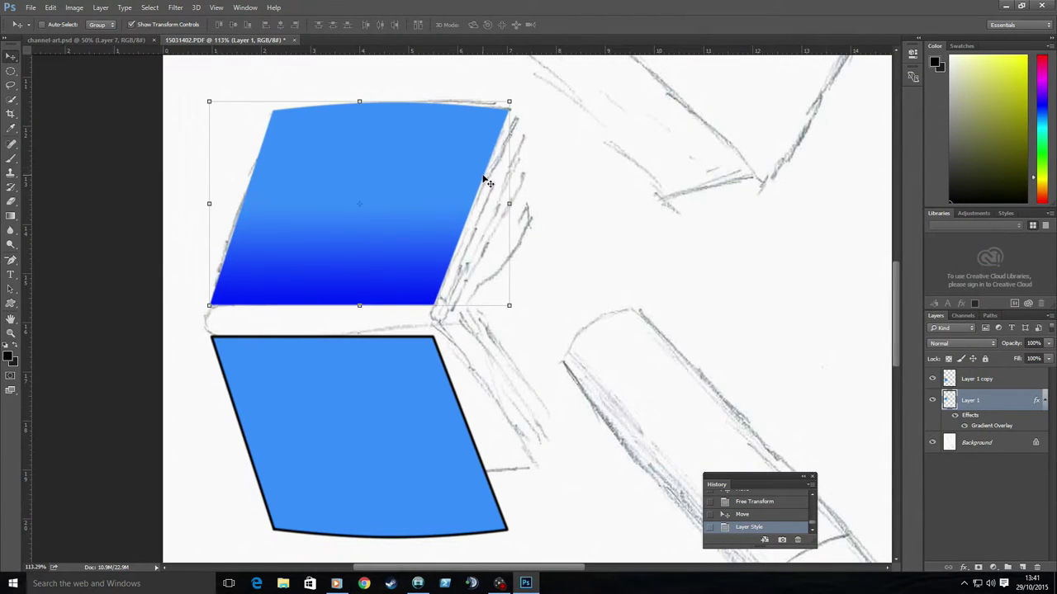
Paste the gradient style onto Layer 1 copy at a -90 angle, and add an empty Layer 2
right_click(965, 404)
key(Escape)
right_click(970, 402)
click(976, 384)
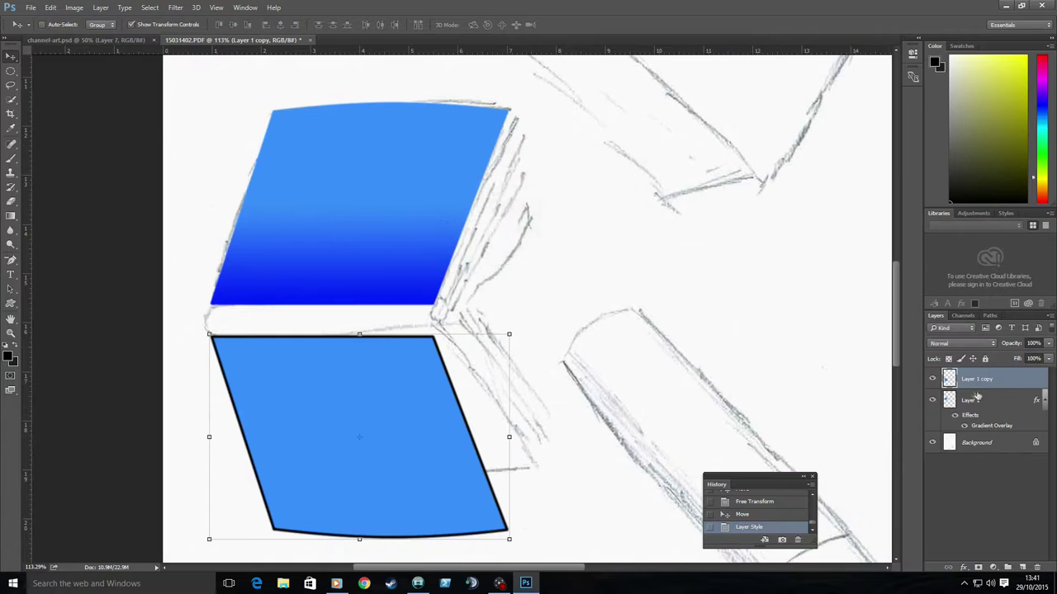
click(964, 568)
click(991, 495)
key(Return)
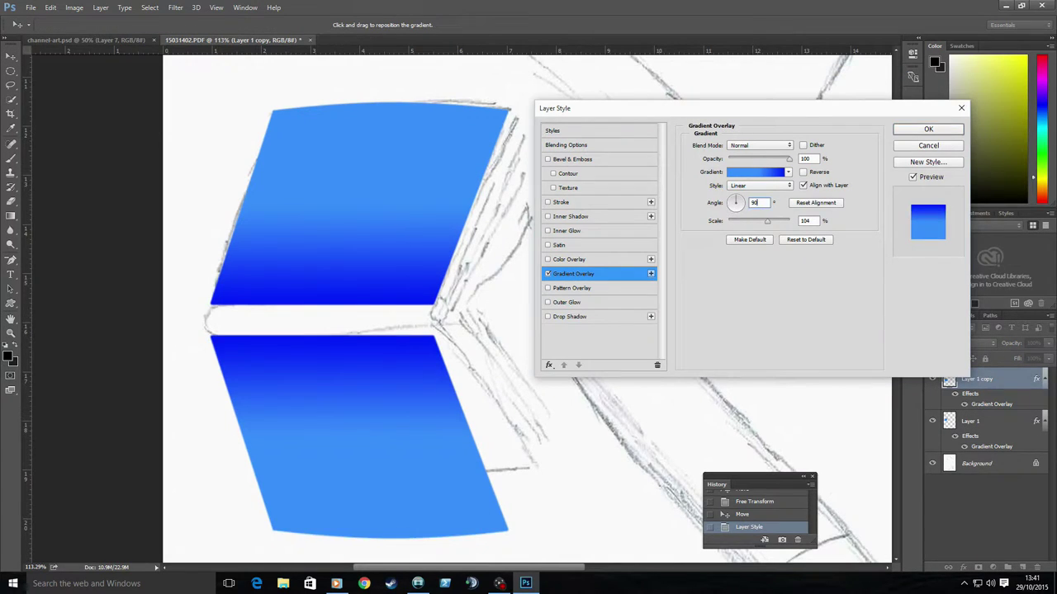
key(Up)
click(498, 322)
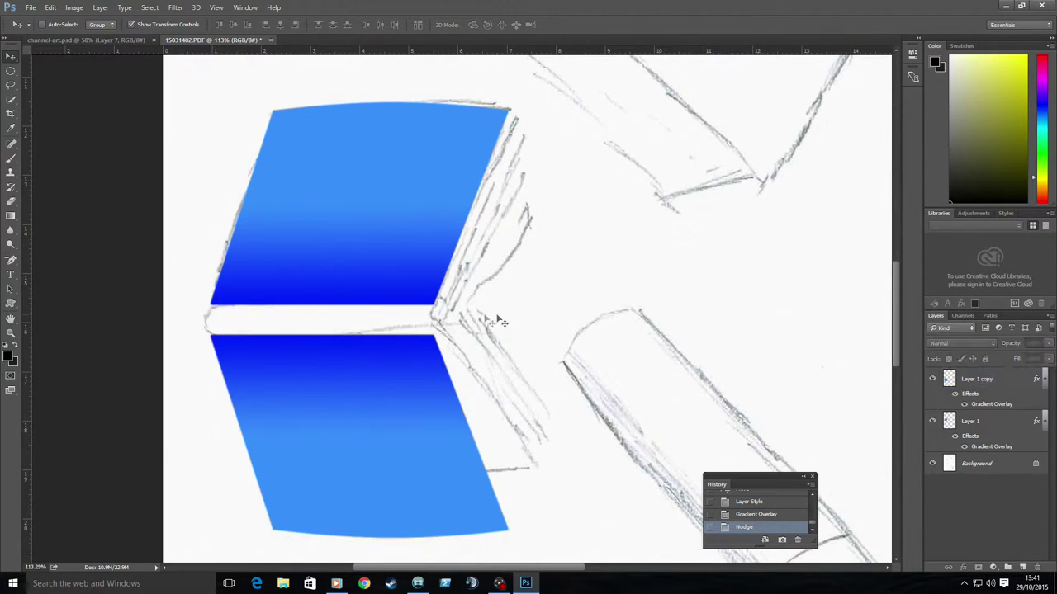
click(1022, 568)
key(p)
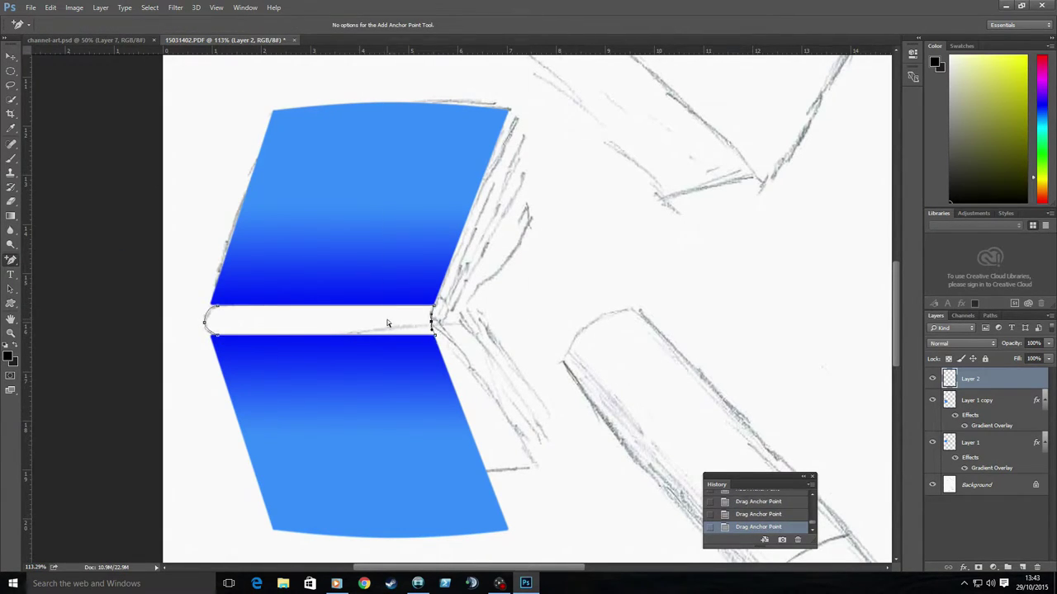
Fill the spine path on Layer 2 with dark blue #0421ff and stroke it in black
right_click(387, 322)
click(416, 127)
click(536, 163)
click(272, 296)
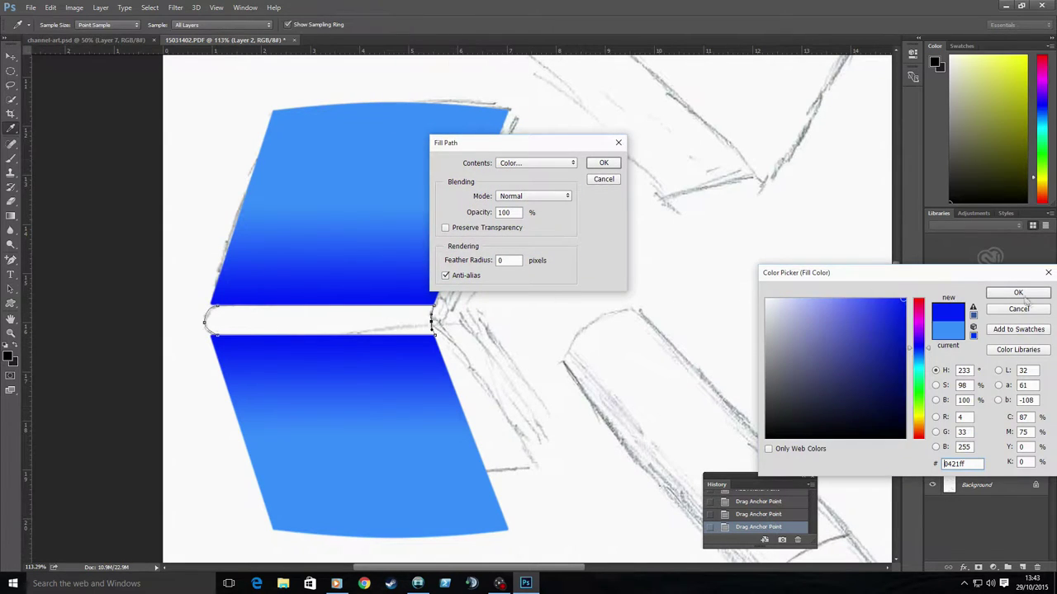
click(1018, 293)
click(603, 163)
right_click(383, 320)
click(427, 120)
click(586, 178)
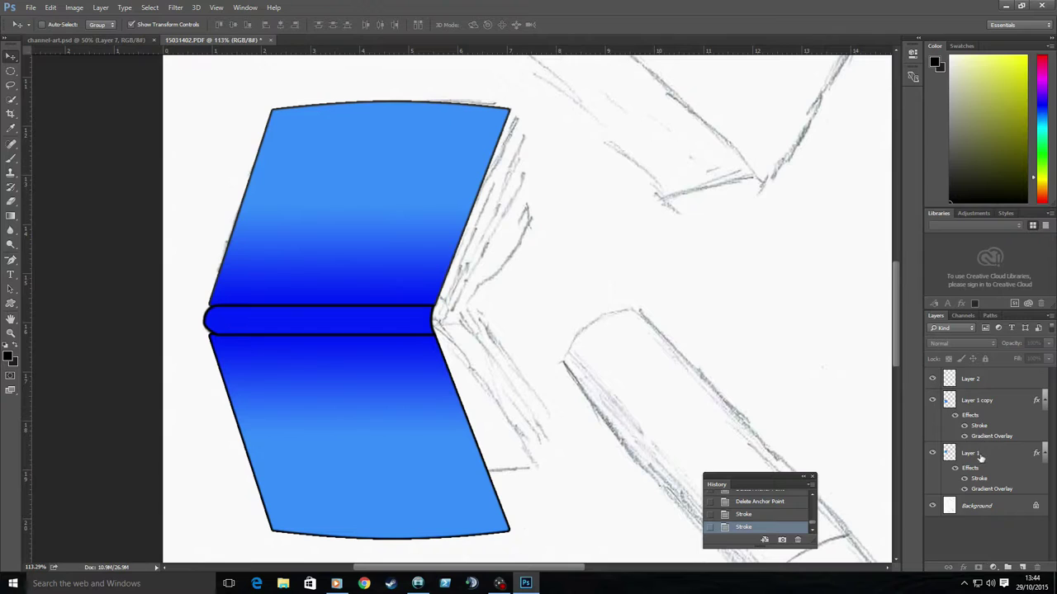
Duplicate both page layers and the spine layer into the channel art document
click(979, 456)
ctrl+click(979, 400)
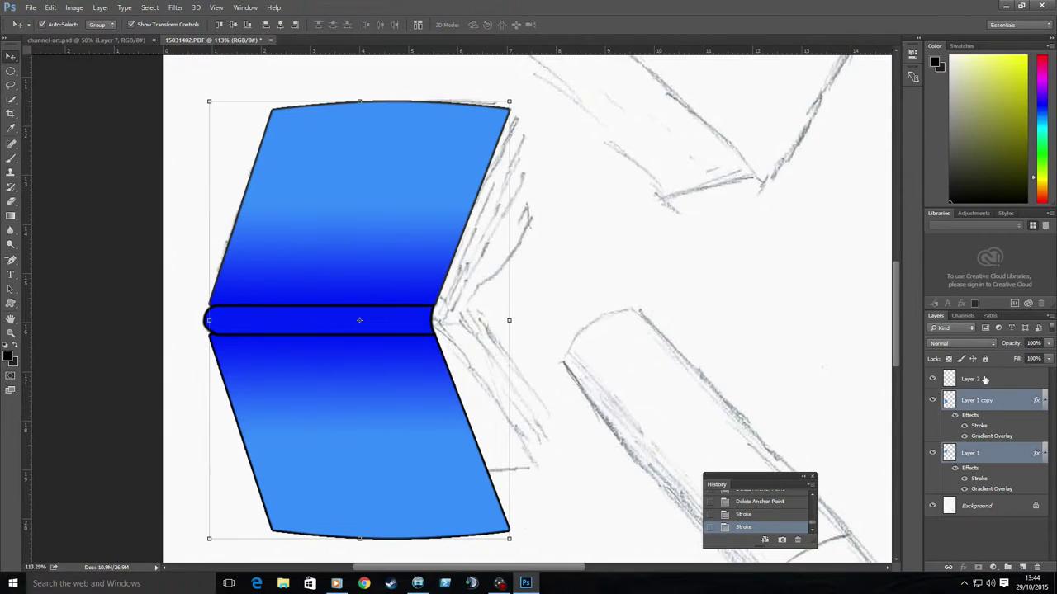
ctrl+click(972, 378)
right_click(972, 378)
click(836, 149)
click(624, 180)
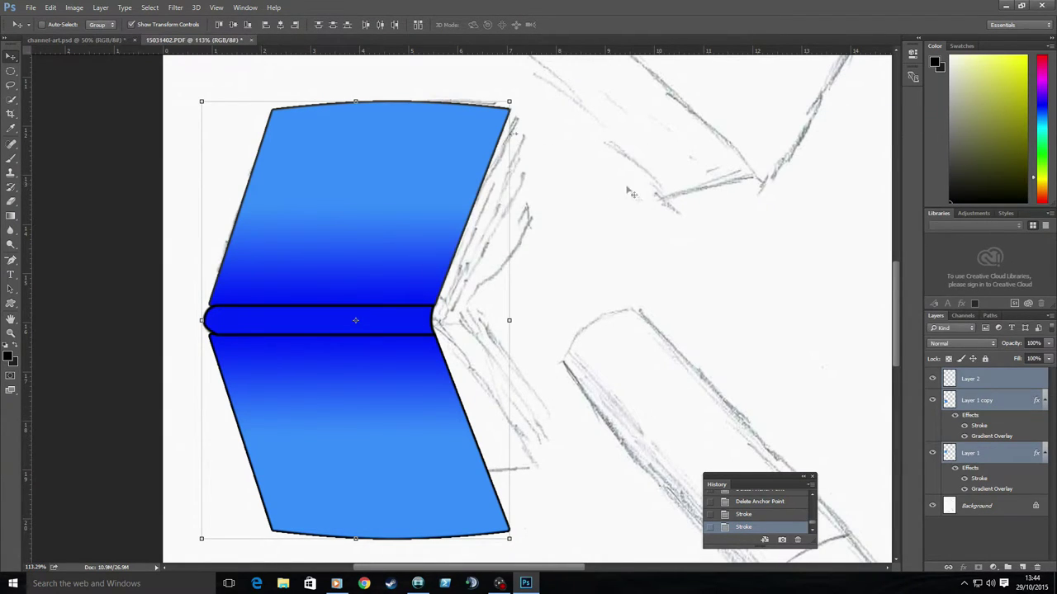
click(79, 40)
Place the blue book in the banner and rotate it about 90 degrees
drag(246, 517, 506, 269)
drag(584, 248, 417, 279)
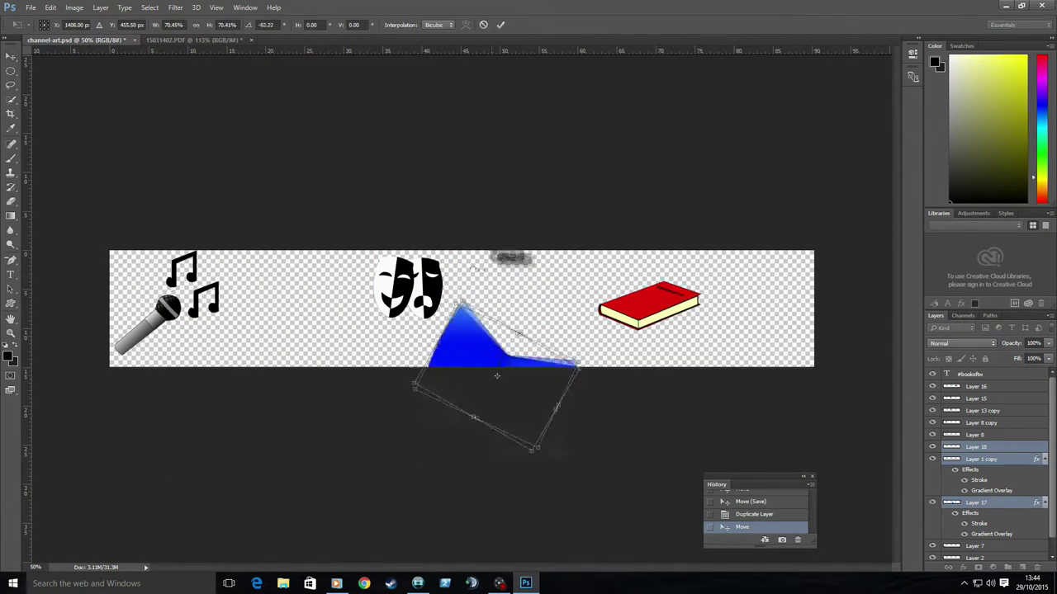
drag(515, 346, 522, 319)
alt+scroll(577, 406, up, 5)
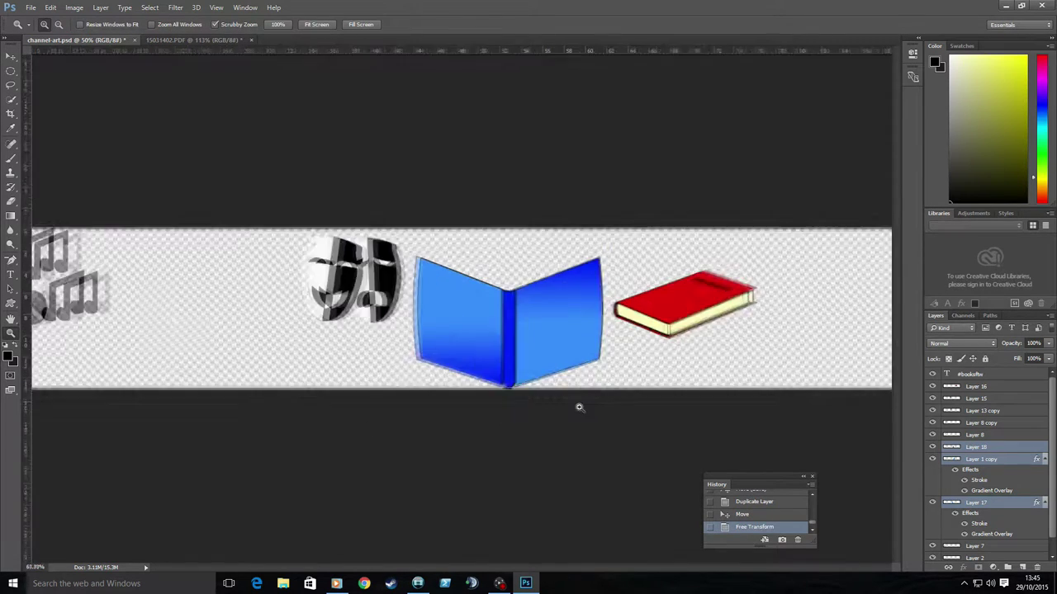
key(Return)
Change the Gradient Overlay angles on both book halves so they darken toward the spine, then return to 15031402.PDF
click(986, 459)
double_click(985, 492)
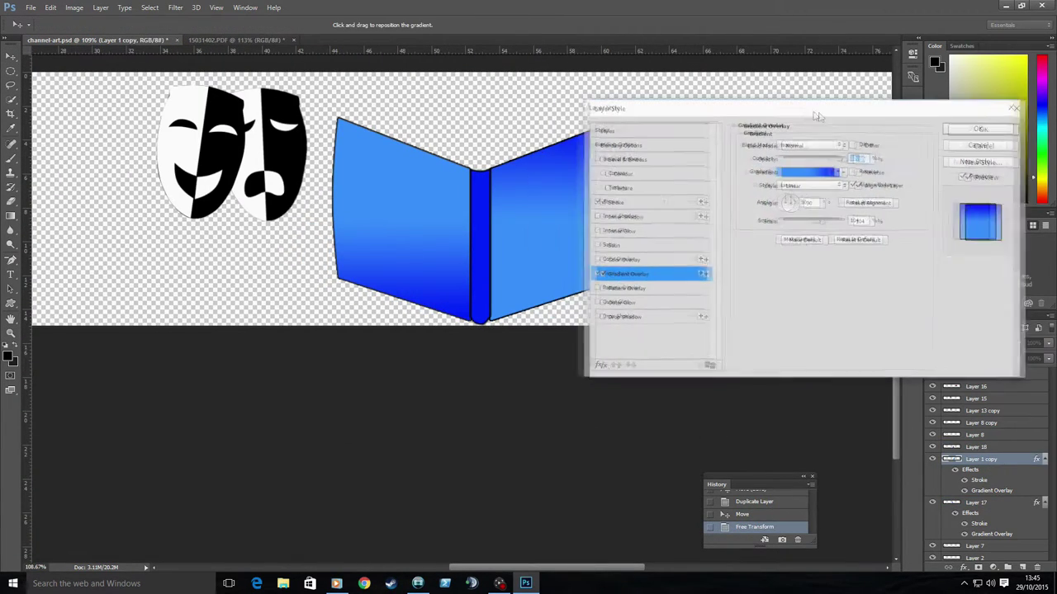
click(972, 135)
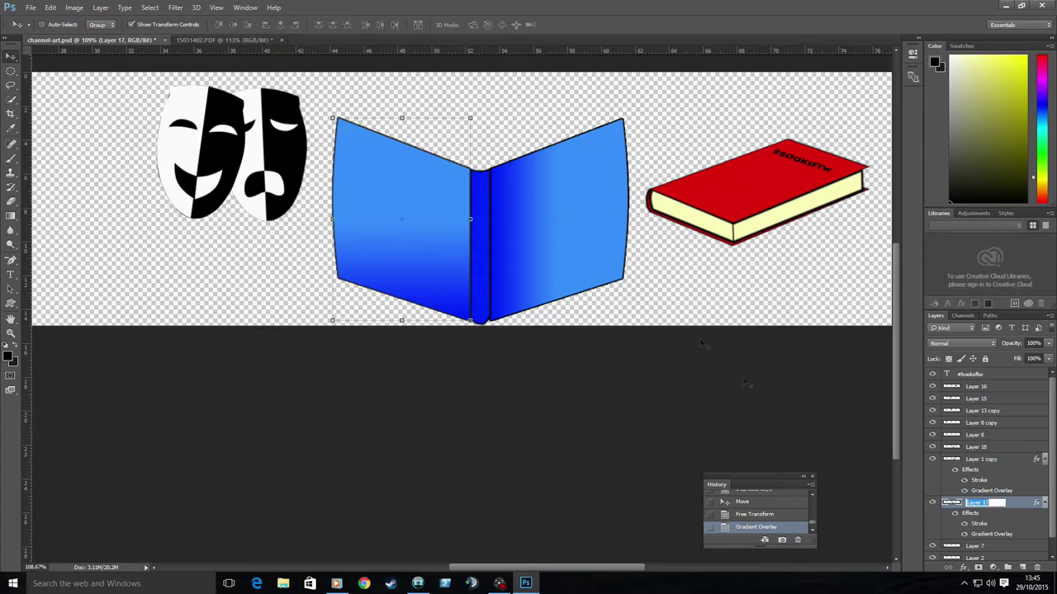
double_click(991, 533)
drag(796, 208, 790, 208)
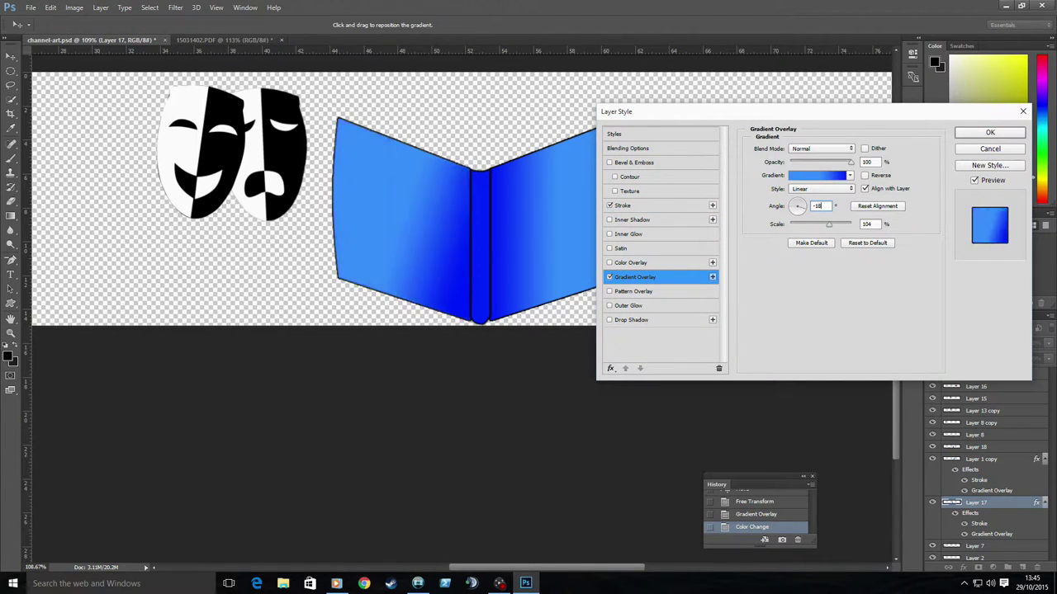
text(0)
key(Return)
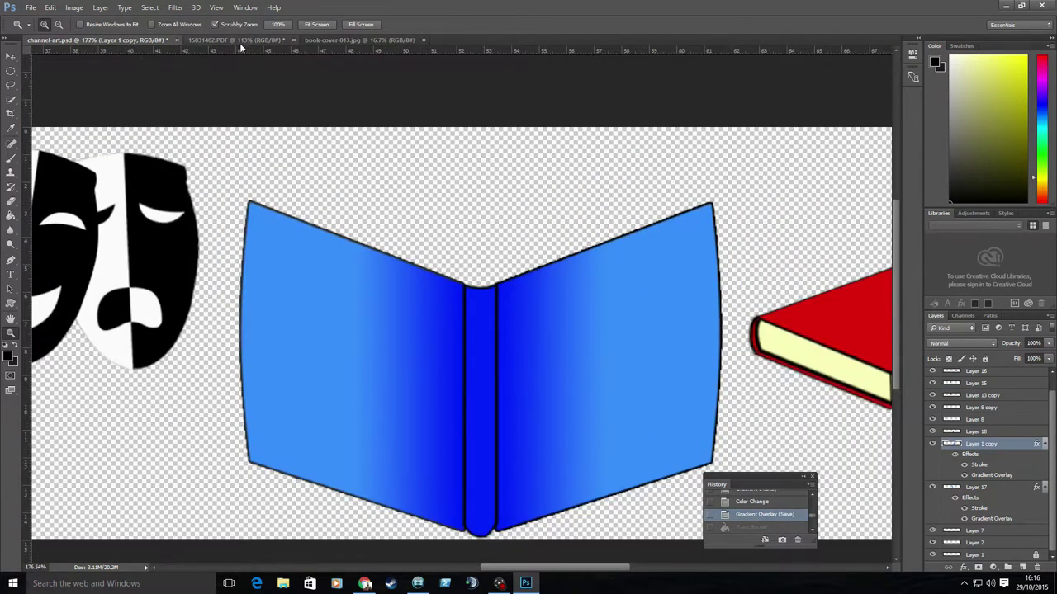
click(239, 43)
Draw a first page-edge path, then step back in History to the earlier stroke state
click(515, 122)
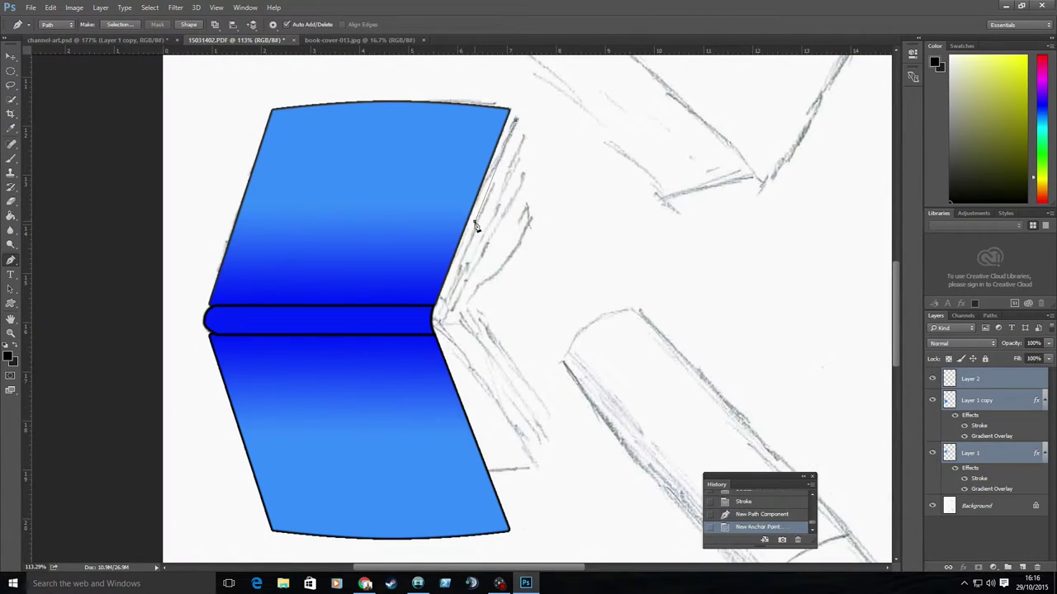
right_click(515, 122)
click(512, 123)
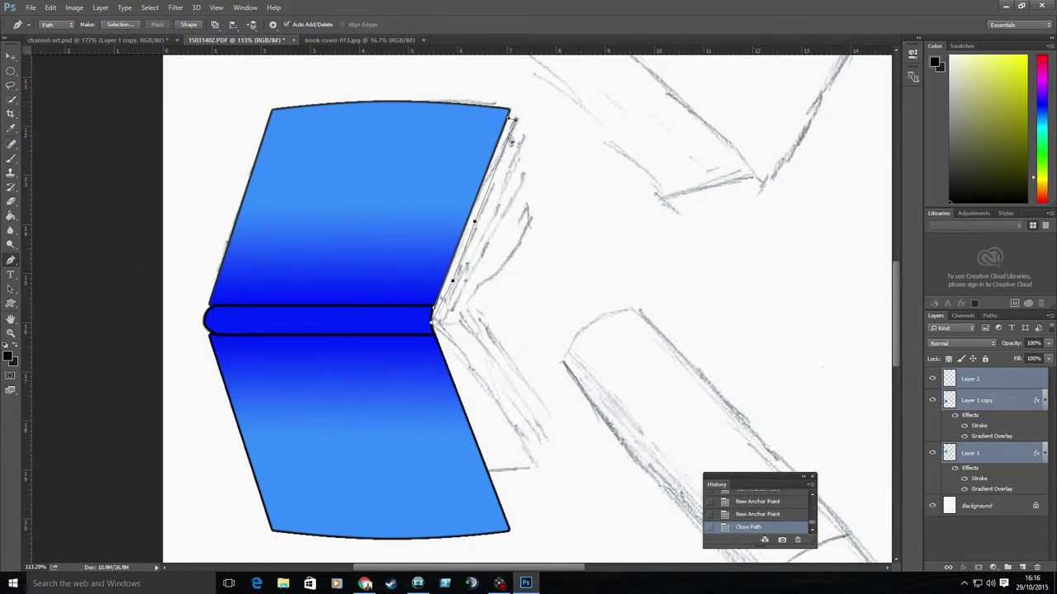
right_click(510, 141)
click(567, 235)
scroll(781, 516, up, 3)
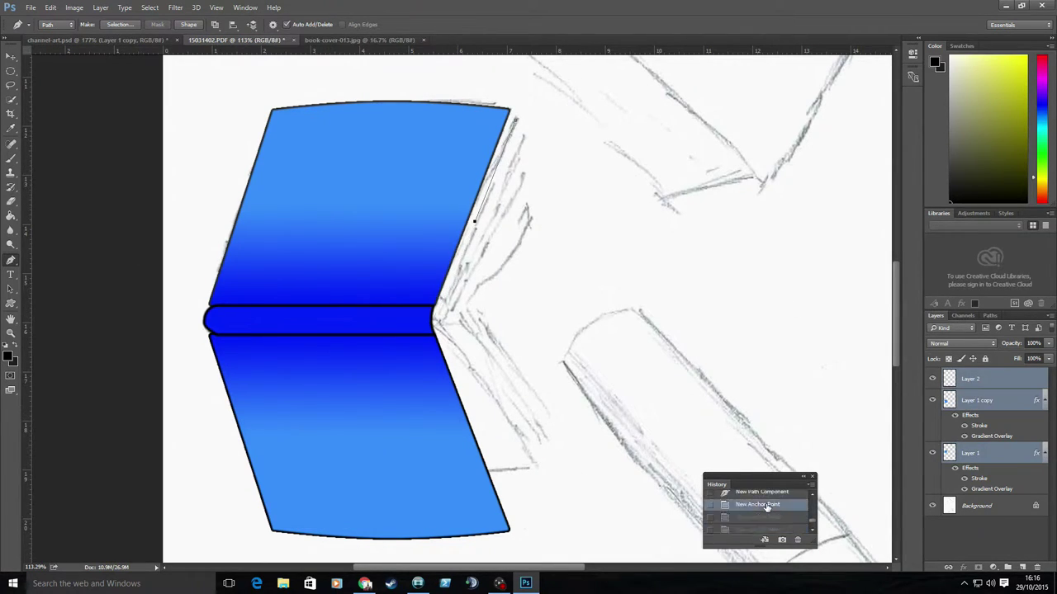
click(747, 500)
click(973, 379)
On a new Layer 3, pen-draw the page edge along the upper cover and fill it pale yellow
key(v)
key(ctrl+shift+alt+n)
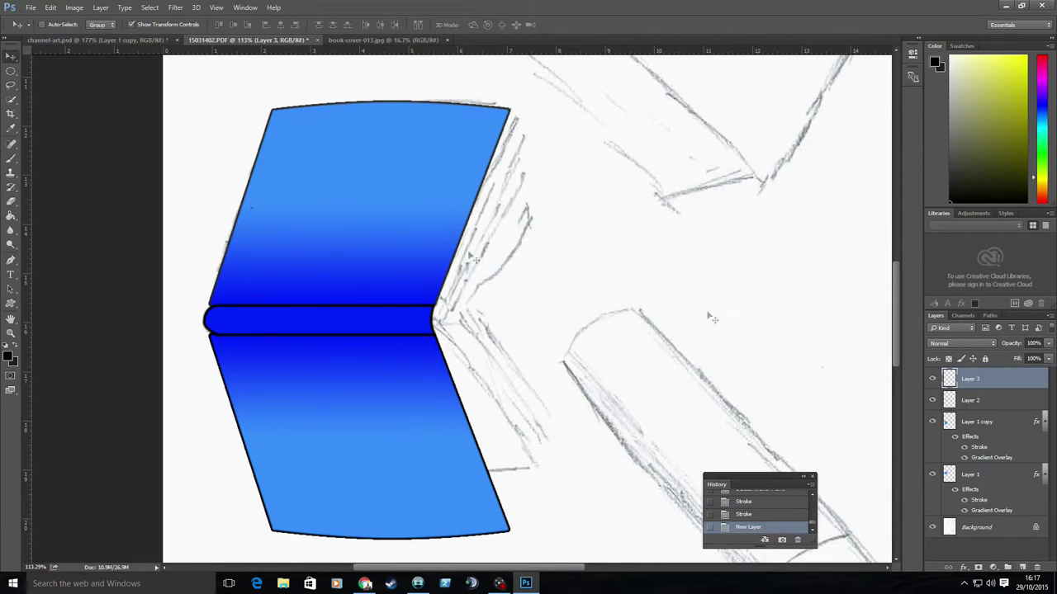
key(p)
click(510, 116)
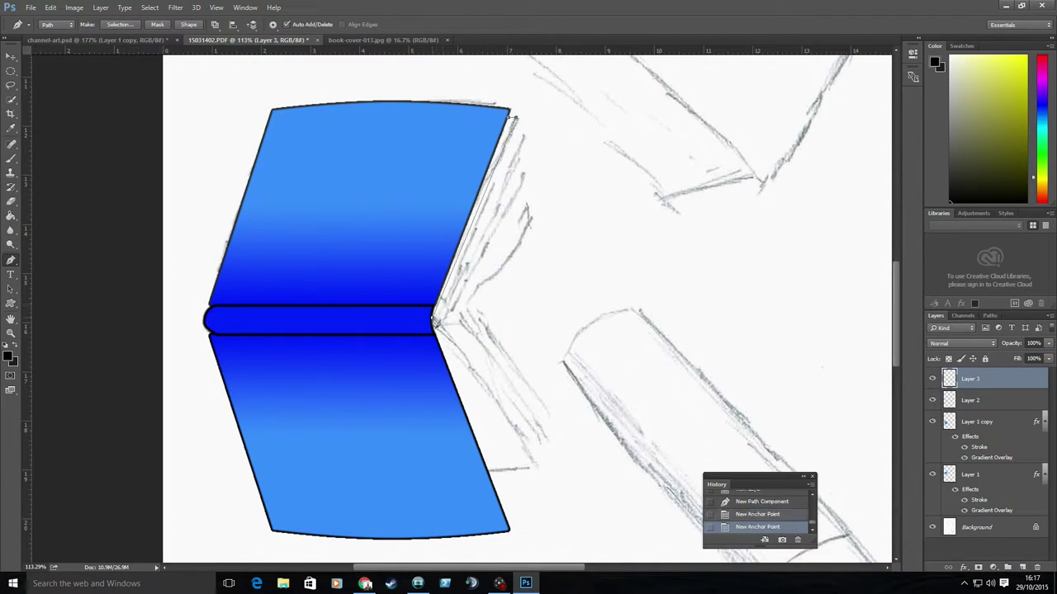
click(511, 118)
right_click(511, 118)
click(538, 171)
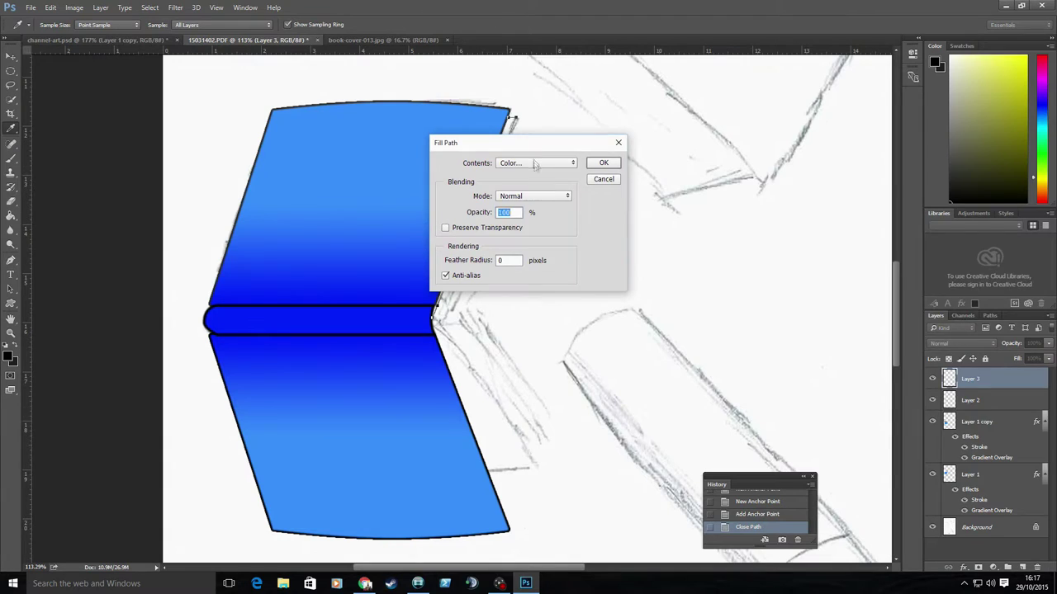
click(535, 163)
click(535, 162)
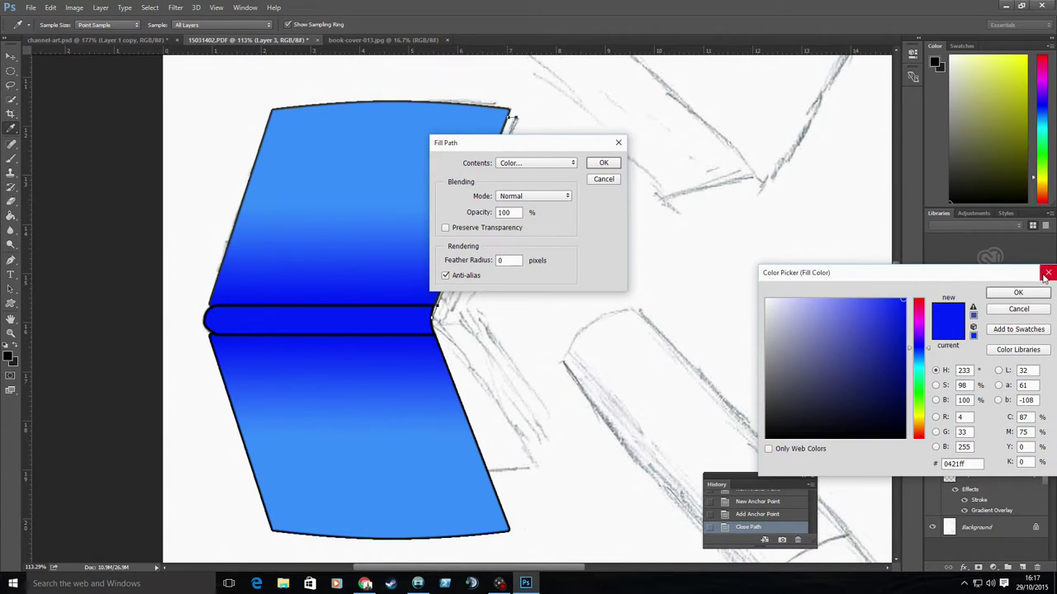
drag(920, 378, 920, 417)
click(1018, 293)
click(603, 162)
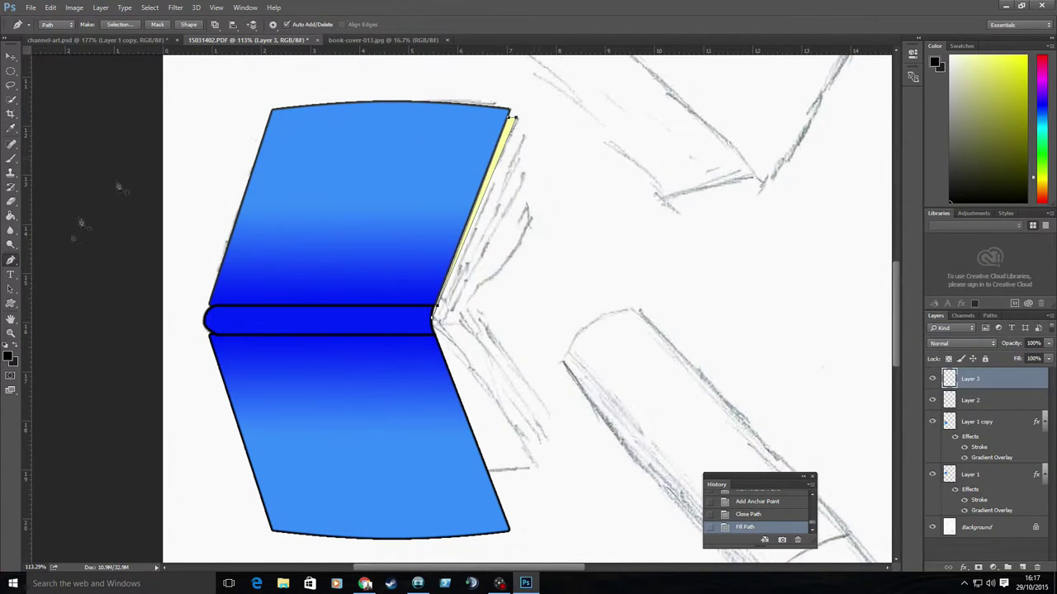
Stroke the page-edge path in black and delete a stray anchor point
right_click(501, 161)
click(536, 265)
click(601, 194)
drag(532, 330, 481, 327)
right_click(10, 259)
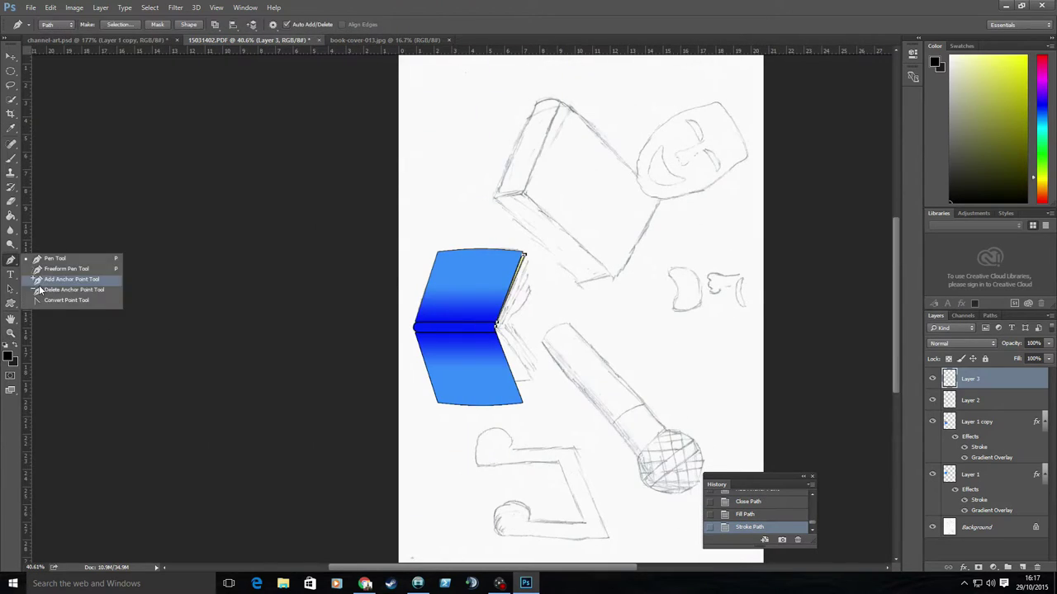
click(50, 289)
click(498, 326)
key(z)
drag(525, 260, 578, 263)
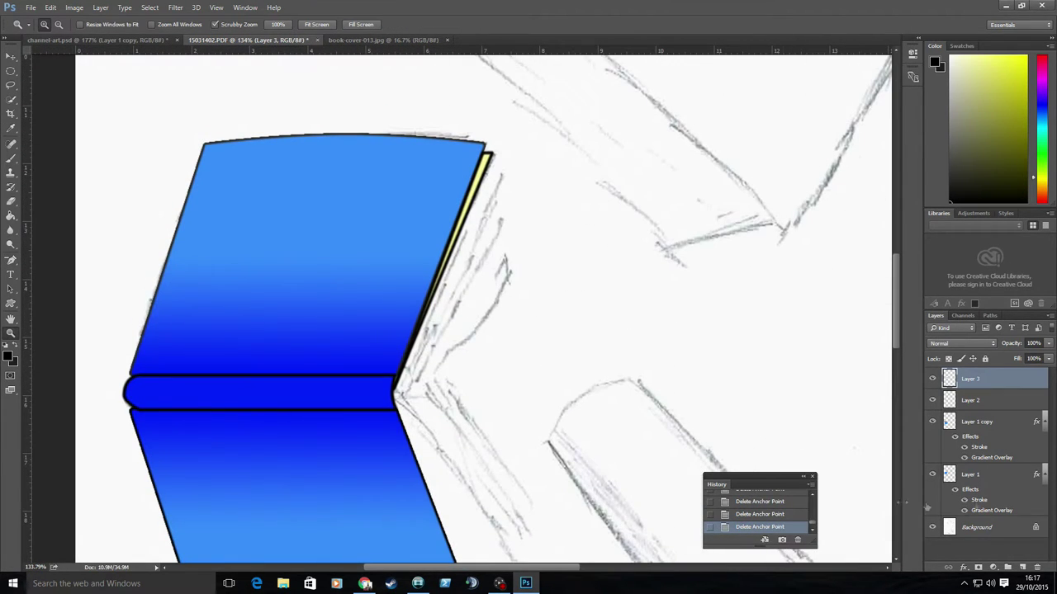
click(1024, 568)
scroll(495, 330, down, 2)
Draw the second page path, fill it yellow and stroke it in black
right_click(10, 259)
click(49, 262)
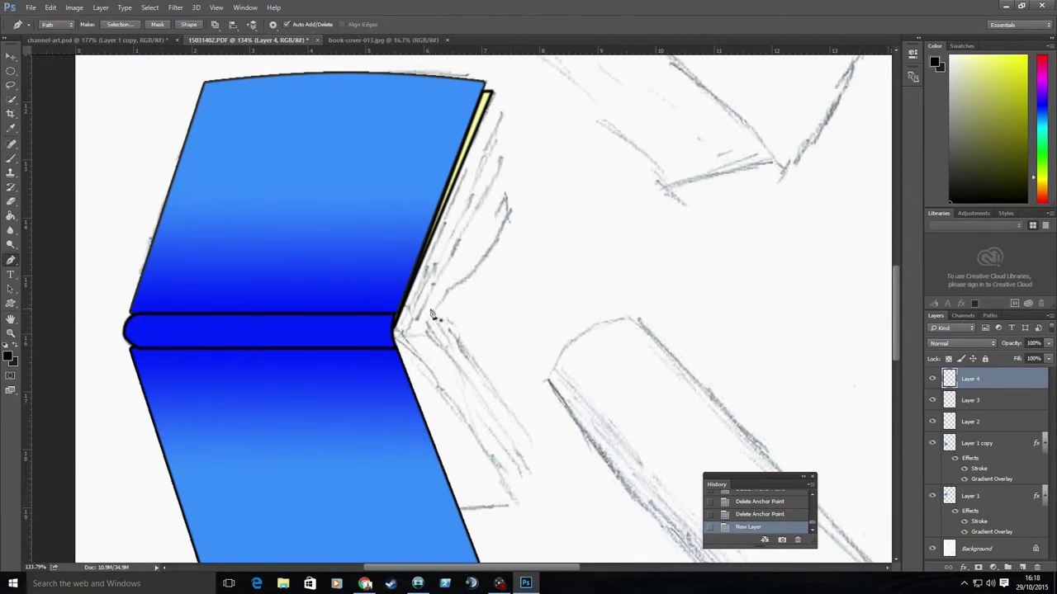
click(395, 328)
right_click(444, 226)
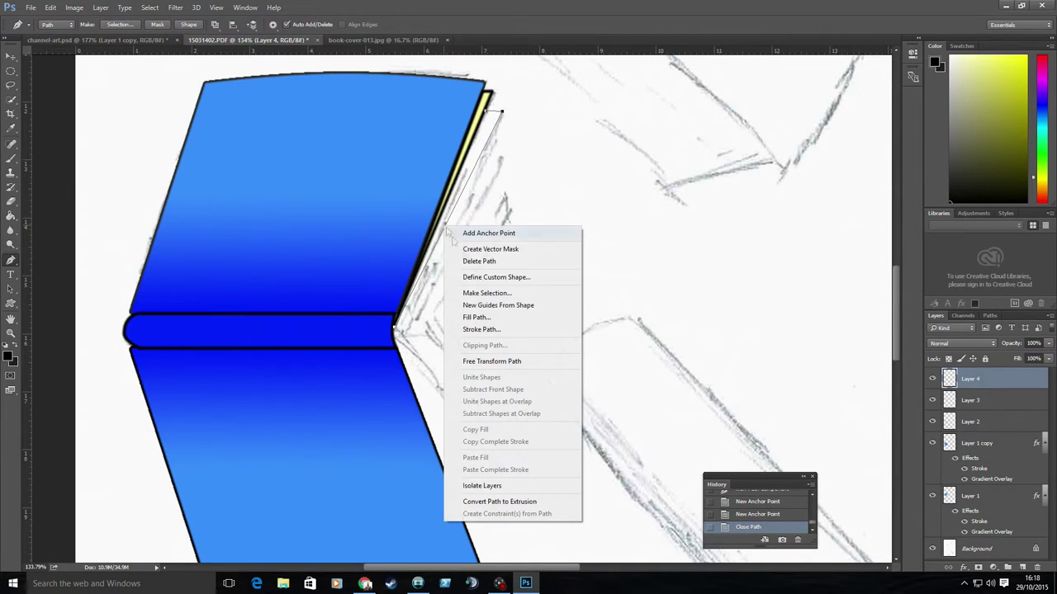
click(471, 304)
click(536, 163)
click(512, 189)
click(603, 162)
right_click(507, 98)
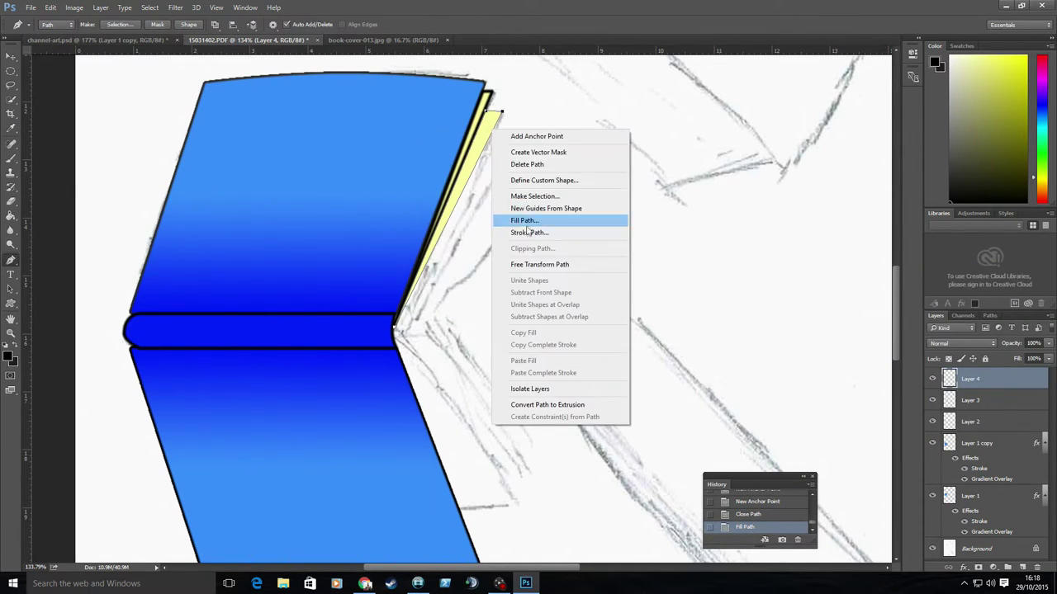
click(537, 217)
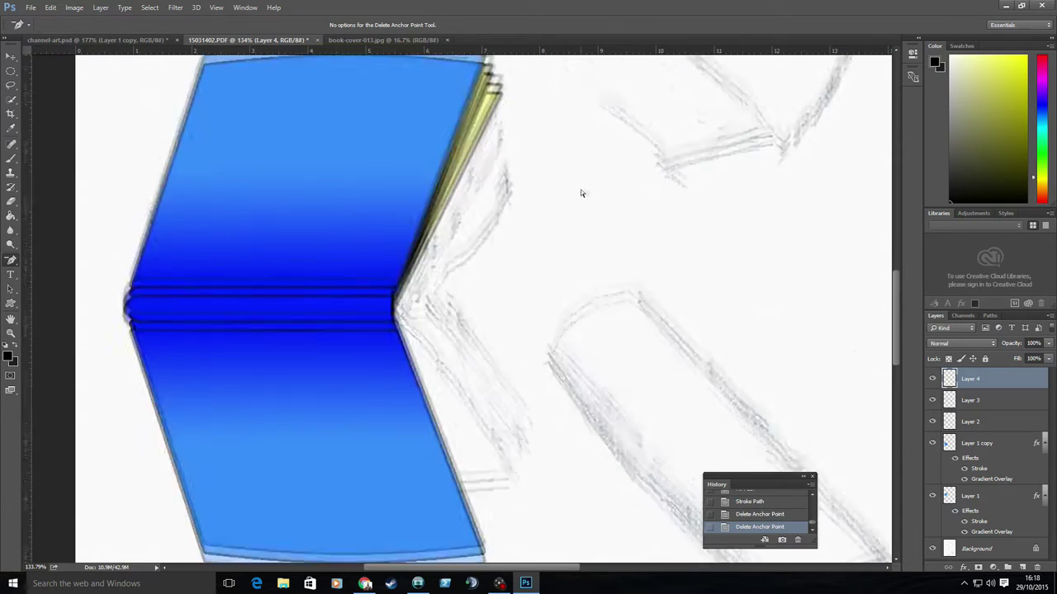
On a new layer, draw a third page path, fill it yellow and stroke it
click(1024, 568)
click(11, 259)
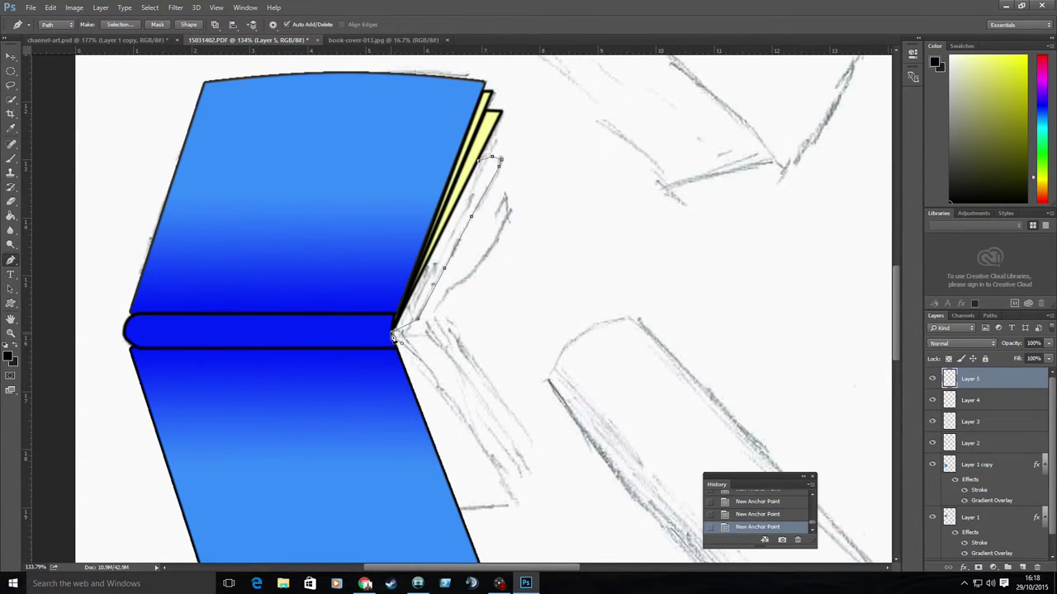
click(394, 337)
right_click(466, 235)
click(495, 314)
right_click(466, 235)
click(495, 355)
click(602, 196)
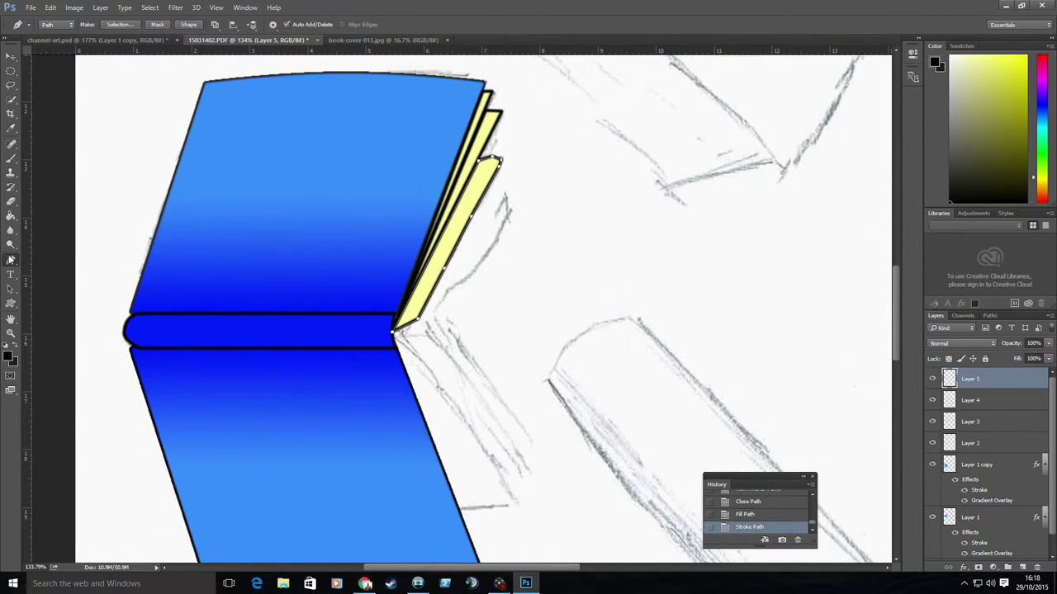
Reshape the third page outline with the Add and Delete Anchor Point tools
right_click(10, 260)
click(49, 293)
click(747, 501)
click(417, 327)
right_click(11, 259)
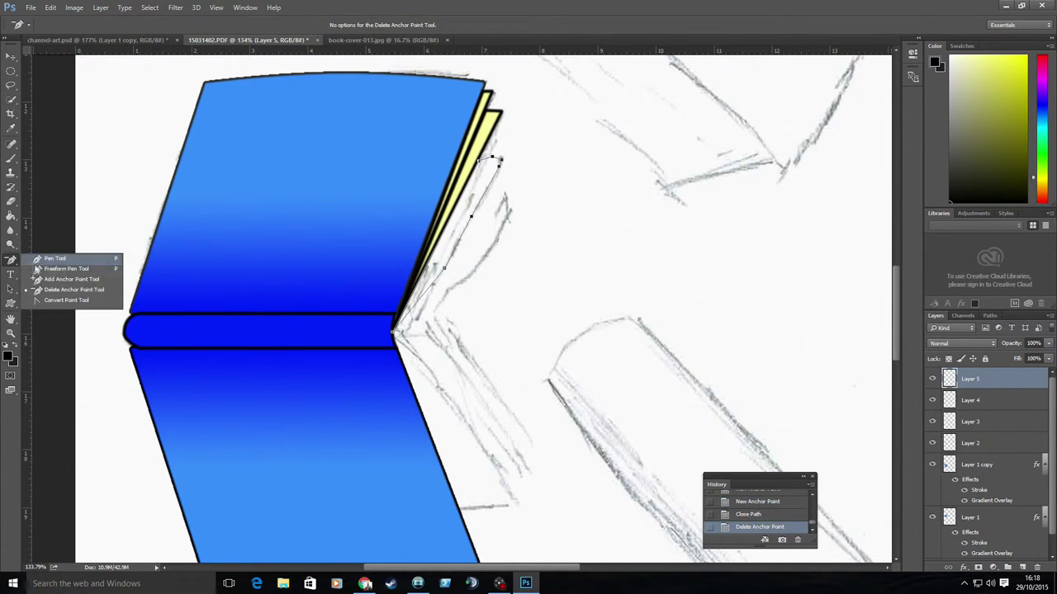
click(49, 282)
click(415, 310)
right_click(11, 259)
click(50, 293)
click(431, 298)
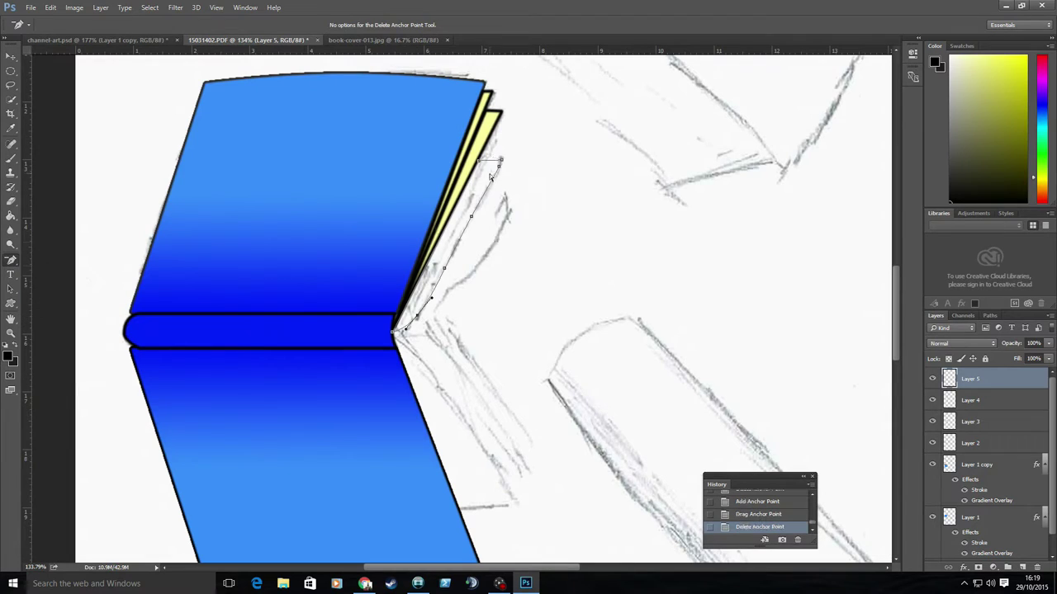
right_click(11, 259)
click(50, 282)
click(489, 162)
Refill the reshaped third page yellow and outline it with a black stroke
right_click(478, 188)
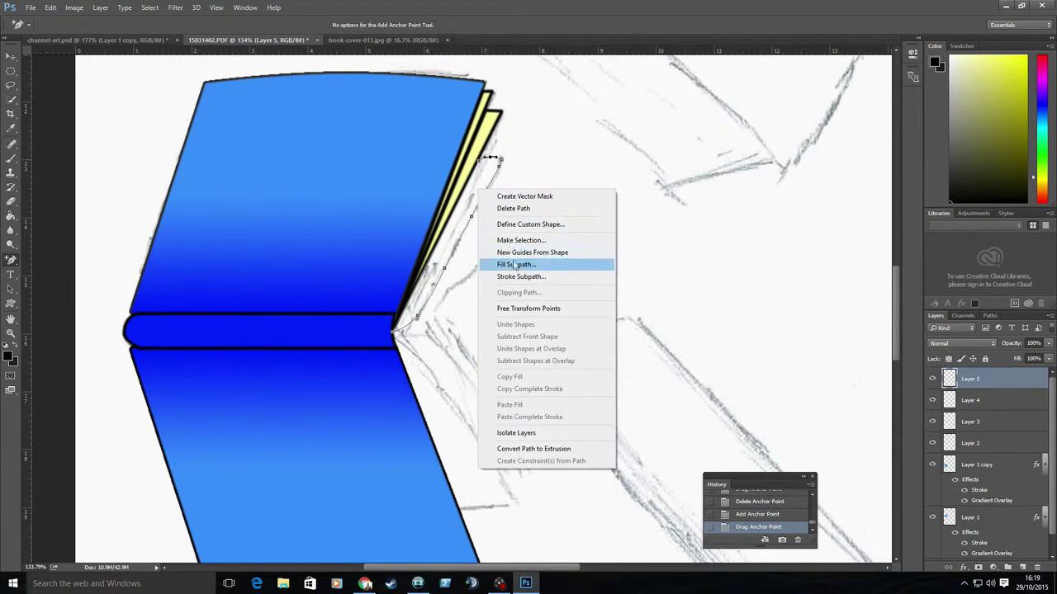
click(528, 261)
right_click(478, 188)
click(528, 274)
click(601, 191)
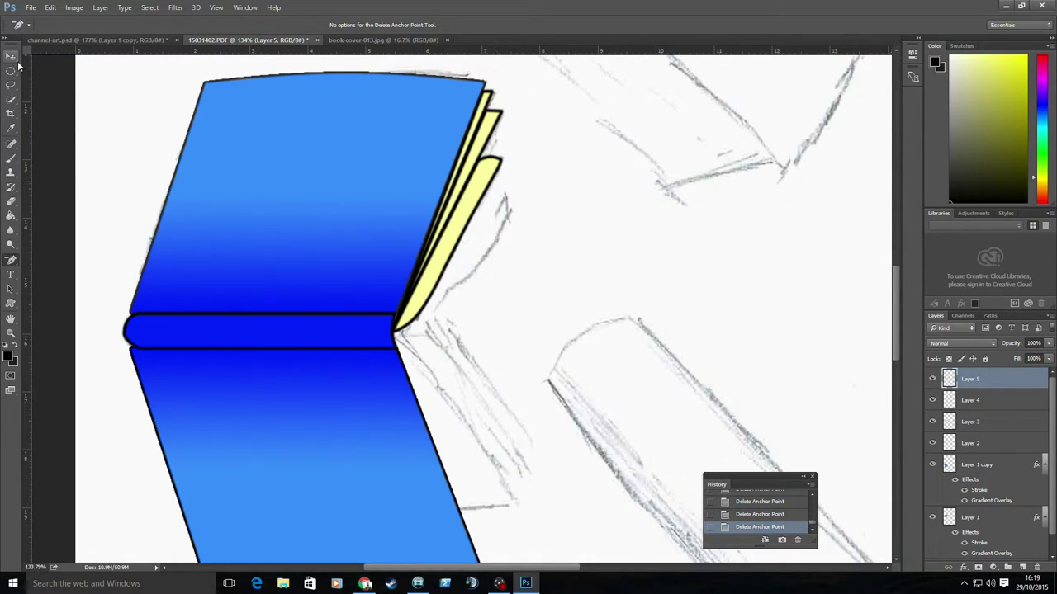
On a new layer, draw the last page path and bend its edge into a curve
key(ctrl+shift+alt+n)
key(p)
click(434, 322)
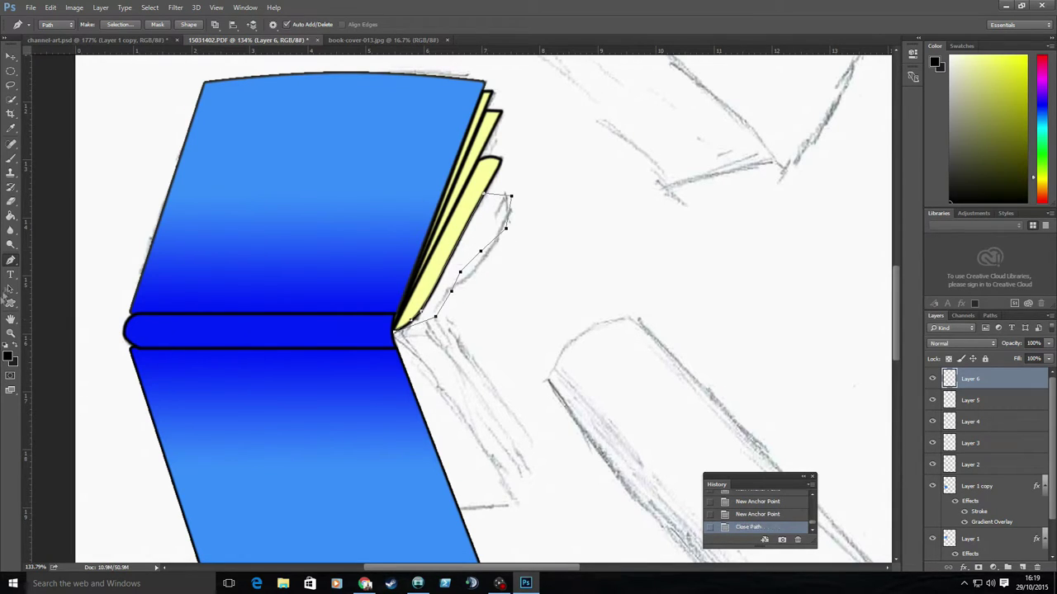
drag(10, 260, 50, 291)
click(435, 317)
mouse_move(11, 260)
mouse_down()
mouse_move(50, 280)
mouse_move(50, 292)
mouse_move(49, 280)
mouse_up()
click(506, 227)
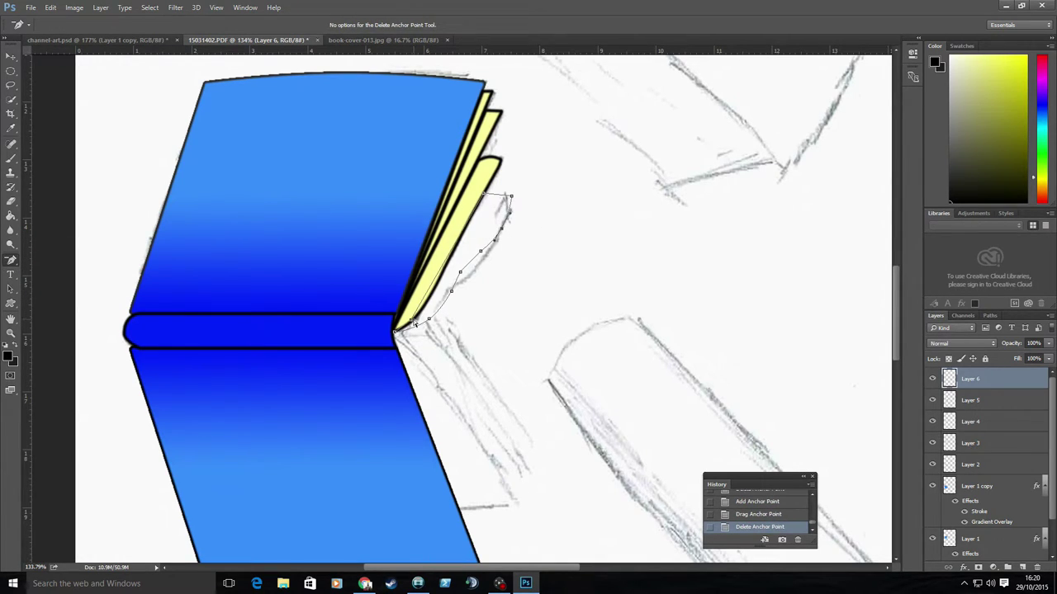
drag(11, 260, 49, 280)
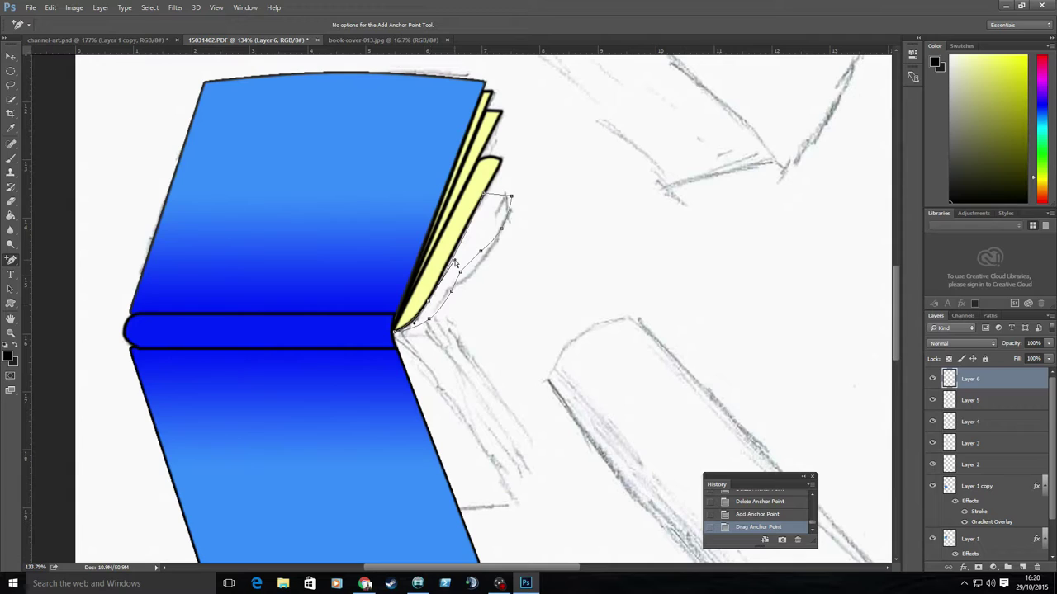
drag(455, 263, 459, 248)
Fill the last page yellow and outline it with a black stroke
right_click(479, 235)
click(508, 289)
key(Return)
right_click(479, 235)
click(508, 302)
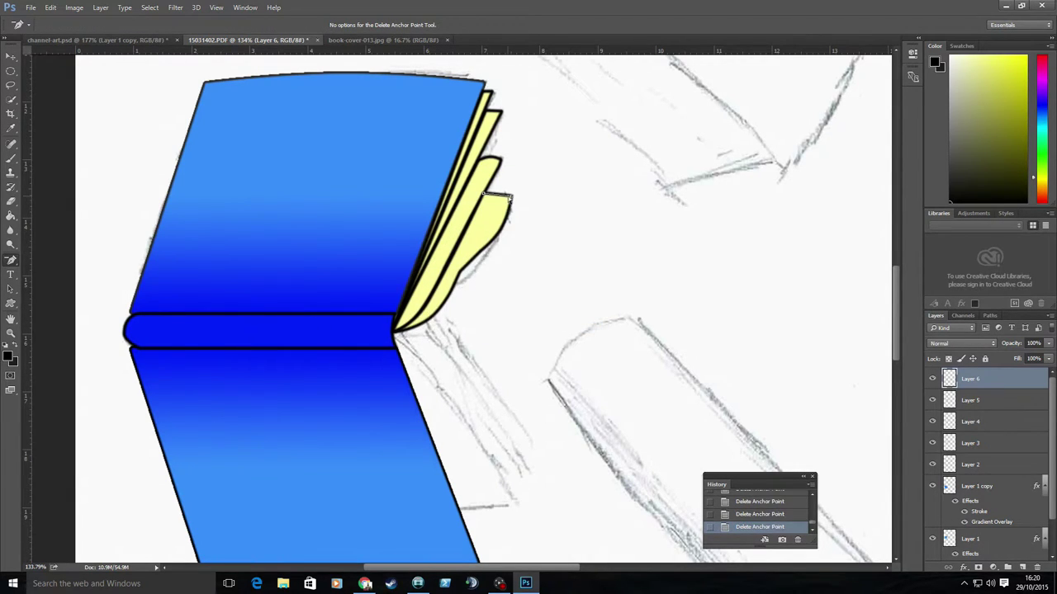
Duplicate the selected book layers into channel-art.psd and switch to that banner
key(v)
shift+click(970, 463)
right_click(985, 464)
click(834, 113)
click(527, 223)
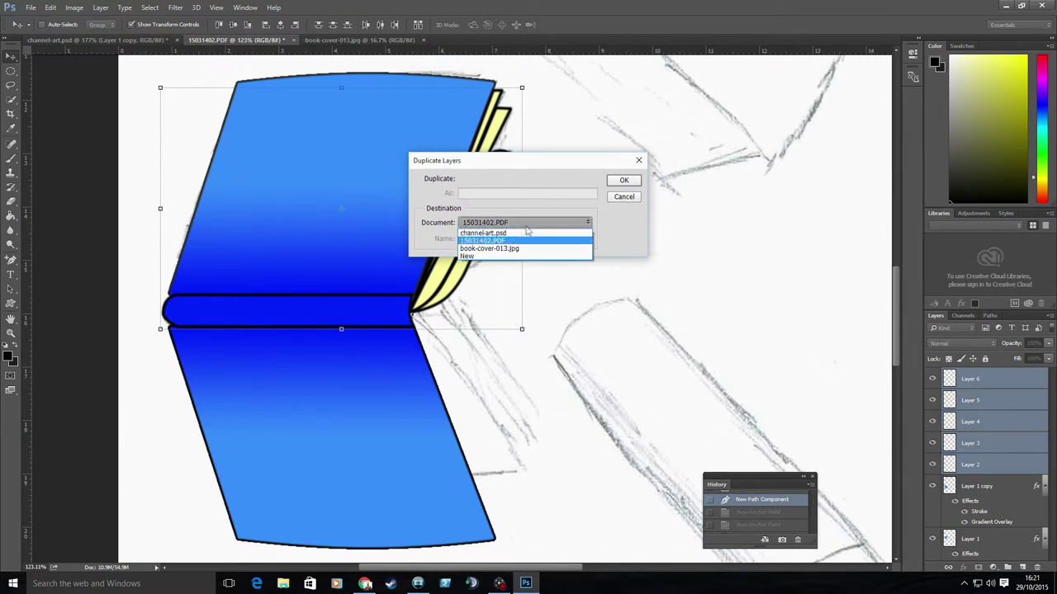
click(483, 233)
click(624, 180)
click(83, 39)
Move and rotate the copied book pieces in the banner, shifting the blue spine right
scroll(330, 377, down, 3)
mouse_move(495, 314)
mouse_down()
mouse_move(646, 299)
mouse_move(644, 240)
mouse_up()
key(ctrl+t)
key(z)
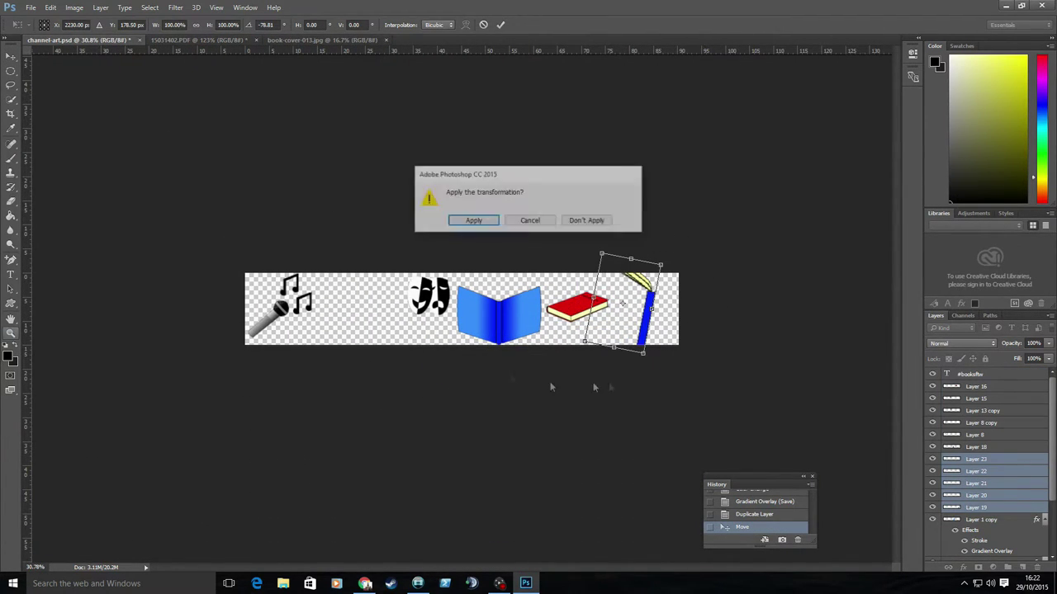
key(Return)
click(719, 383)
key(v)
drag(598, 367, 663, 395)
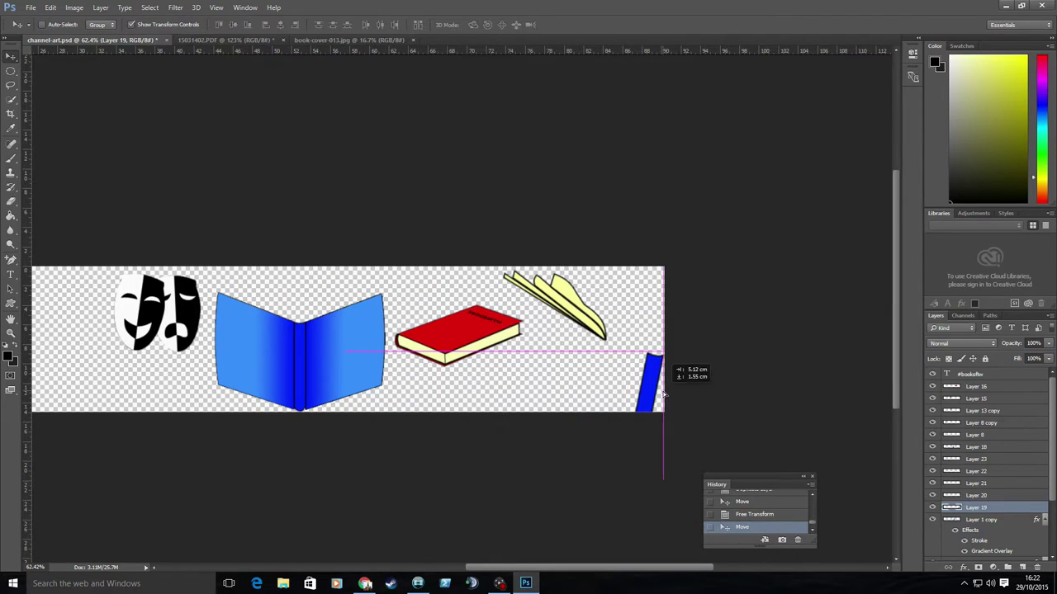
Delete the blue stripe layer and select yellow page Layers 20–23
right_click(975, 507)
click(941, 88)
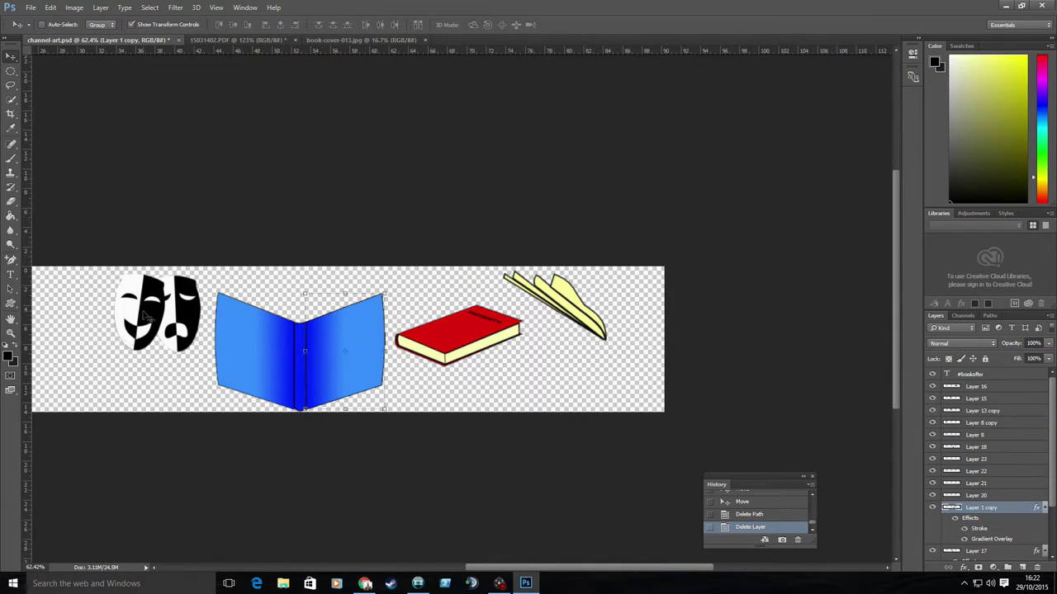
click(977, 495)
shift+click(977, 459)
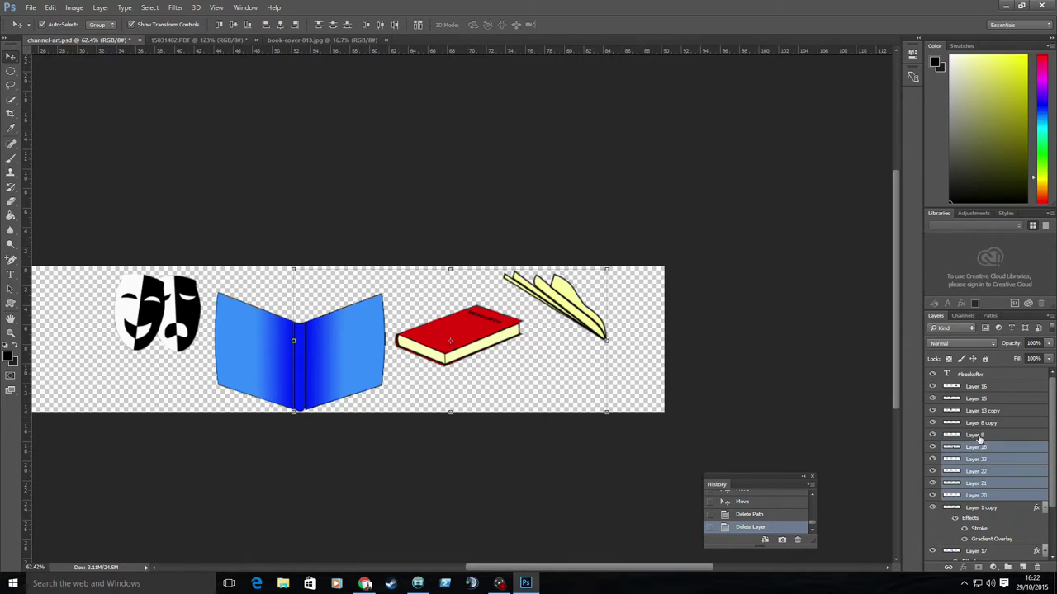
Rotate the yellow pages slightly and zoom in on them
drag(617, 350, 652, 285)
key(z)
click(471, 271)
click(619, 331)
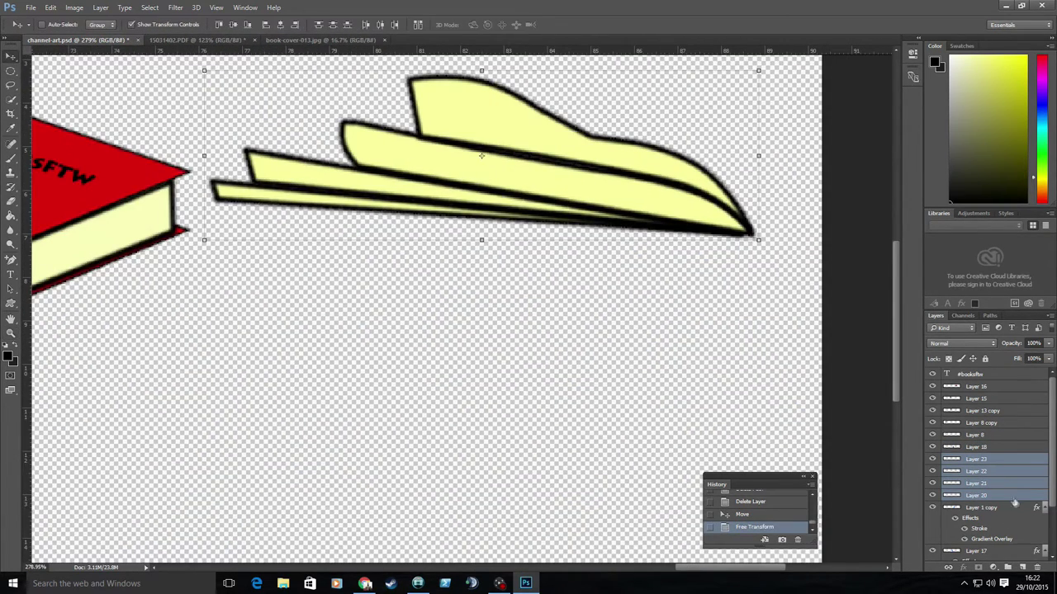
Add a Gradient Overlay to Layer 20 with pale yellow to khaki colour stops
click(976, 496)
right_click(977, 495)
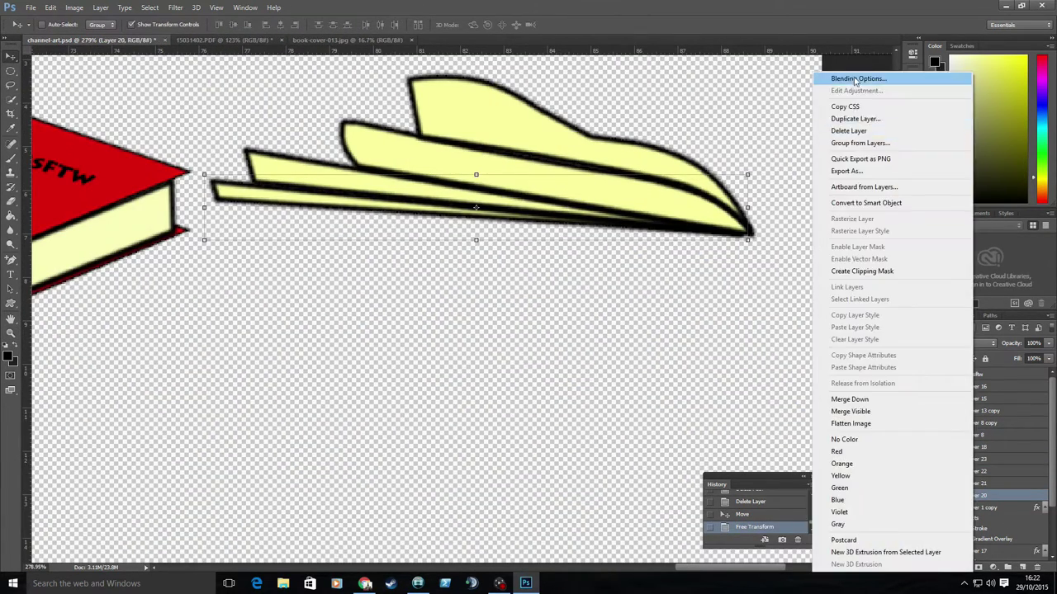
click(841, 78)
click(635, 276)
click(826, 179)
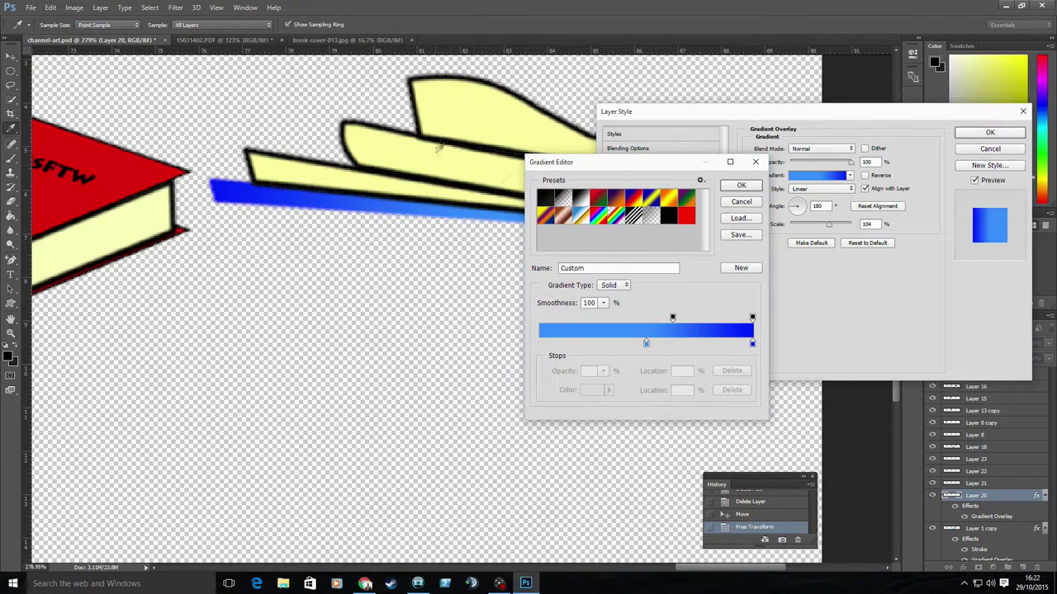
click(645, 343)
click(472, 117)
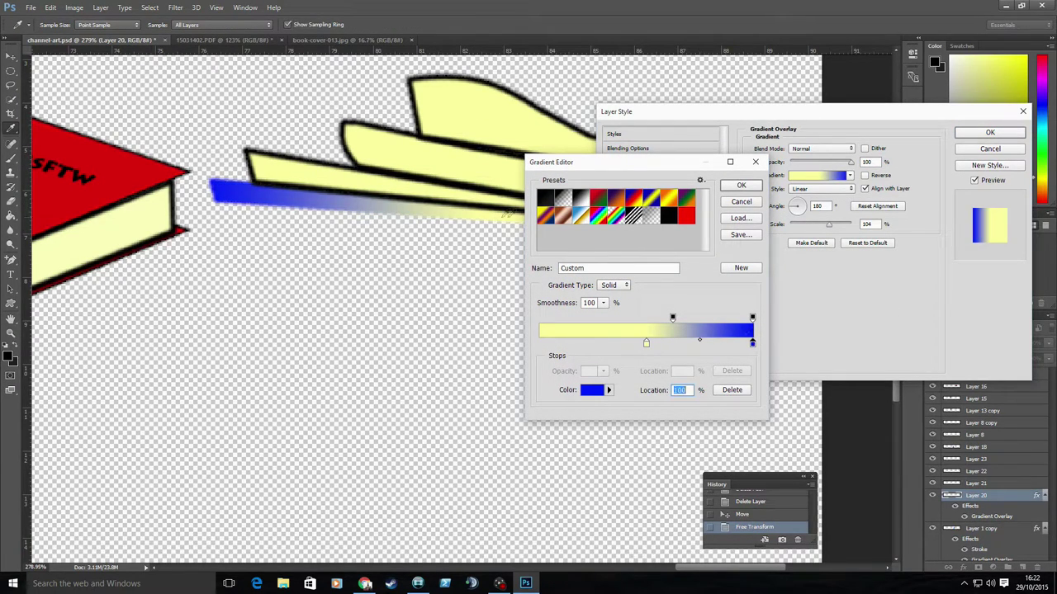
click(499, 116)
click(591, 390)
drag(818, 302, 835, 318)
click(1021, 290)
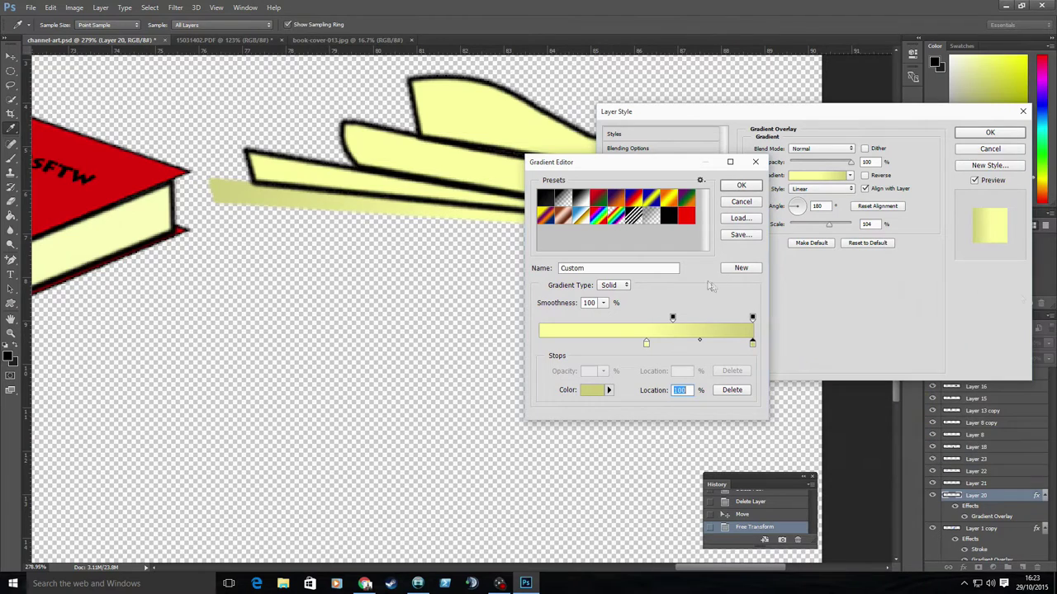
Set Layer 20's gradient angle to about 132° and apply the style
click(742, 186)
drag(798, 206, 794, 211)
drag(762, 116, 844, 100)
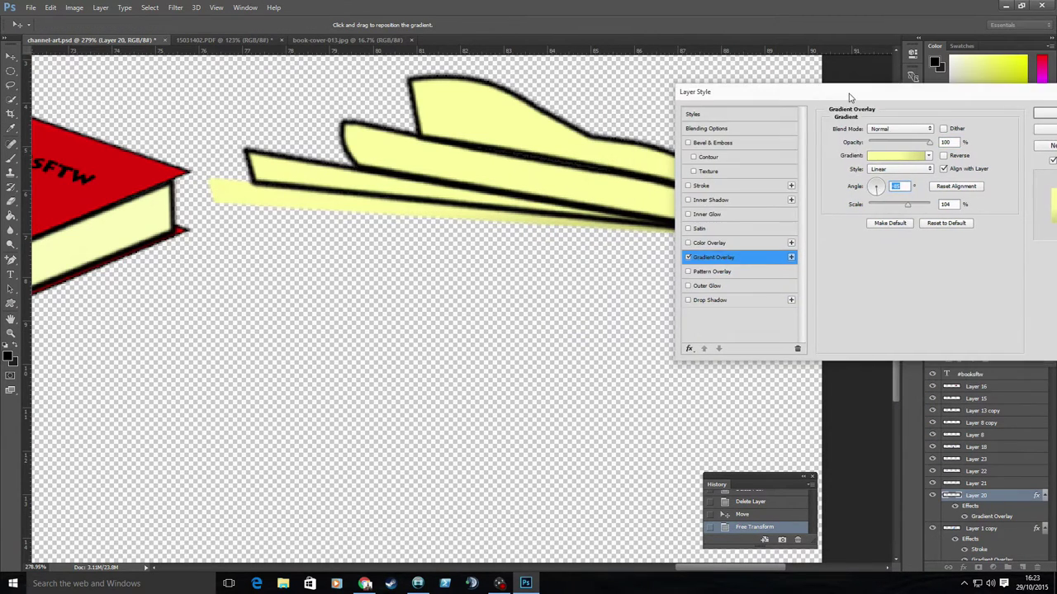
drag(876, 191, 878, 200)
drag(743, 95, 548, 97)
click(873, 127)
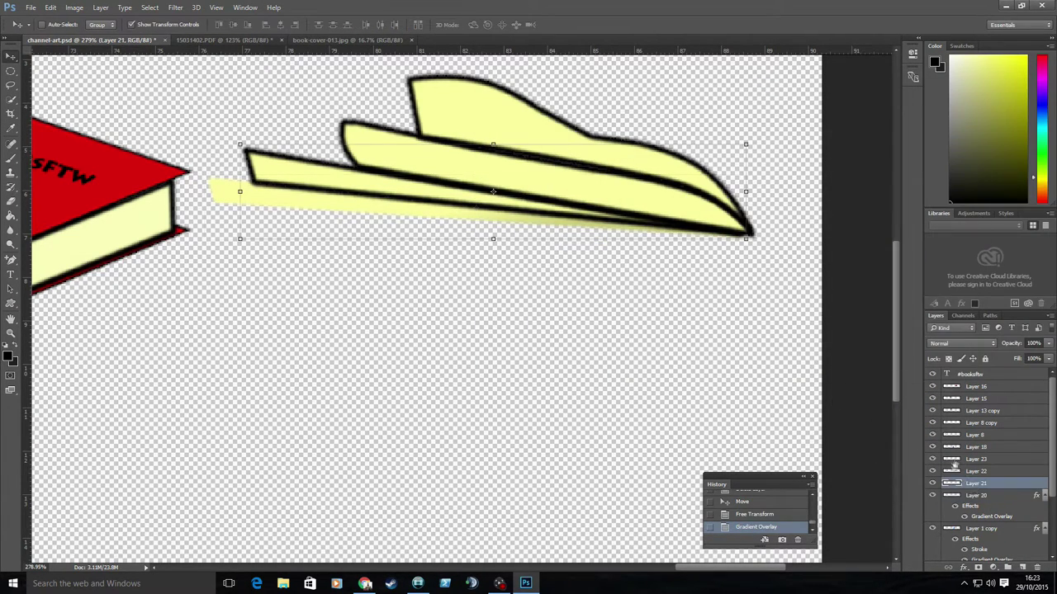
Give Layer 21 a 1 px black Stroke positioned Inside
right_click(977, 483)
click(865, 78)
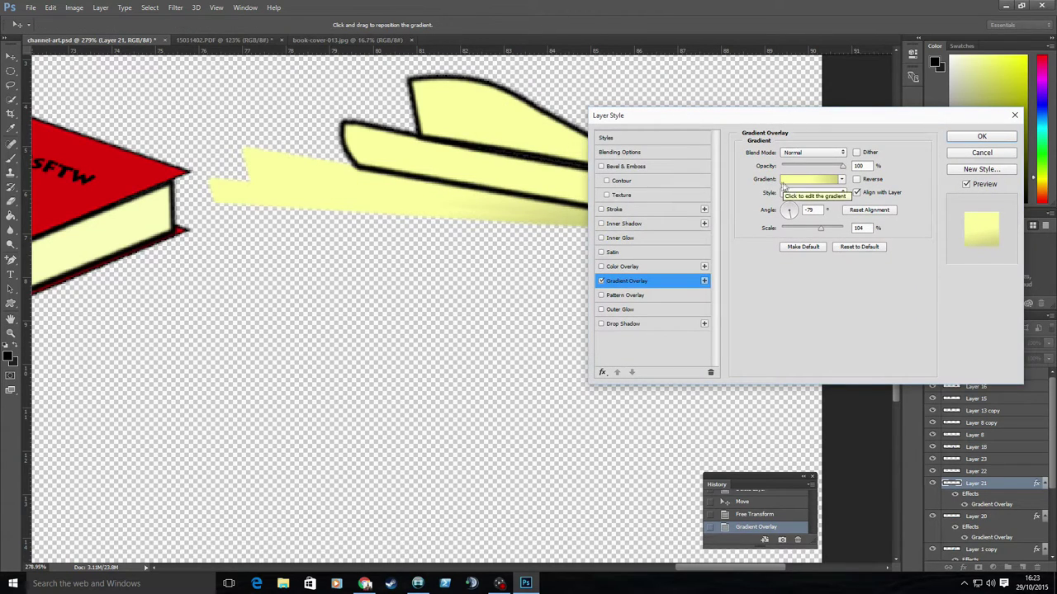
drag(811, 115, 893, 103)
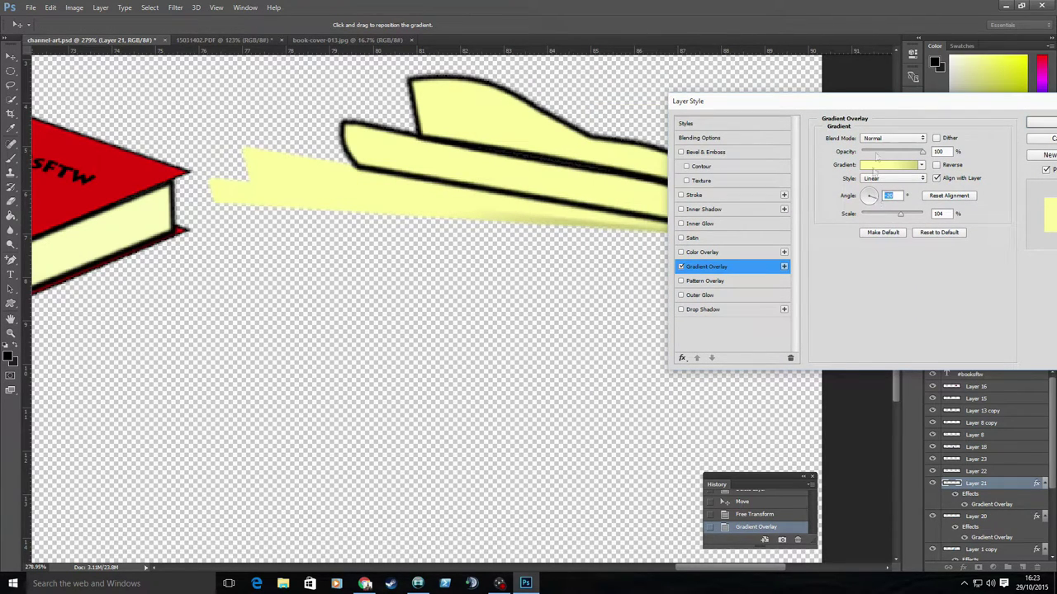
click(697, 195)
drag(861, 139, 854, 132)
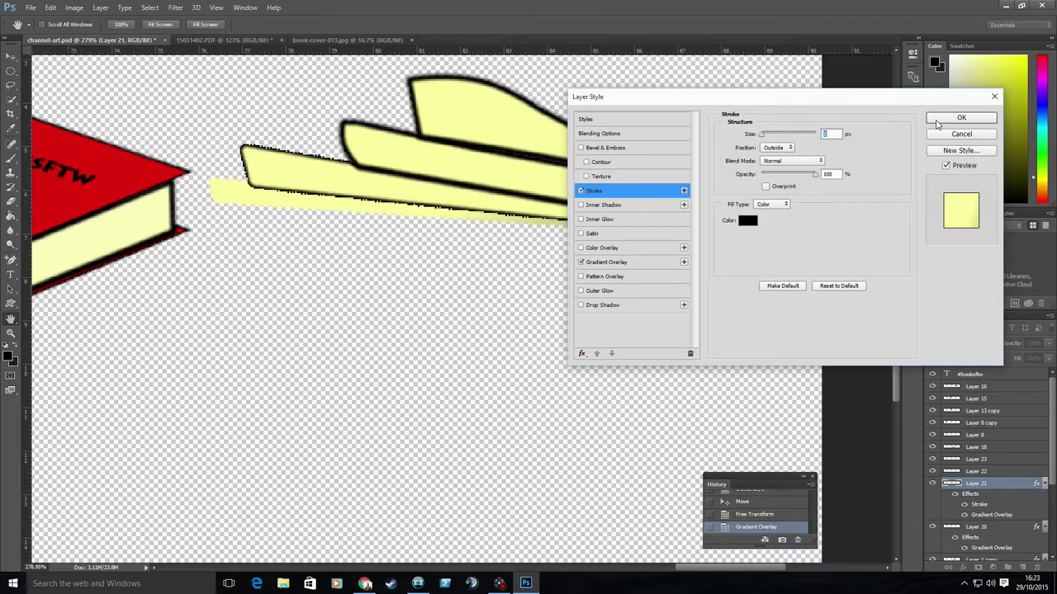
click(763, 220)
click(780, 146)
click(776, 160)
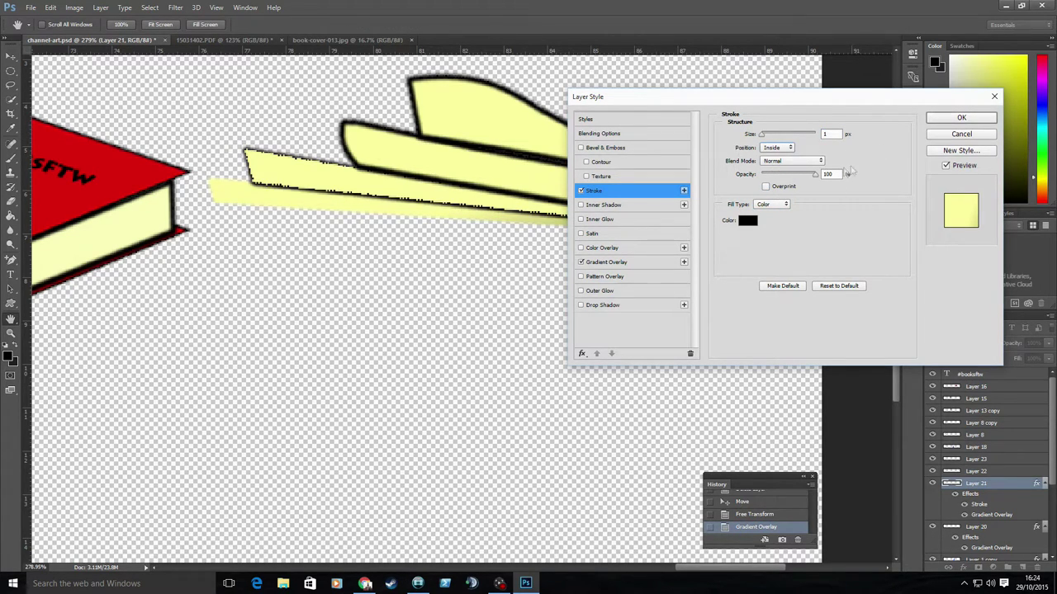
click(941, 120)
Add a black Inside Stroke to Layer 20, the bottom page
right_click(978, 525)
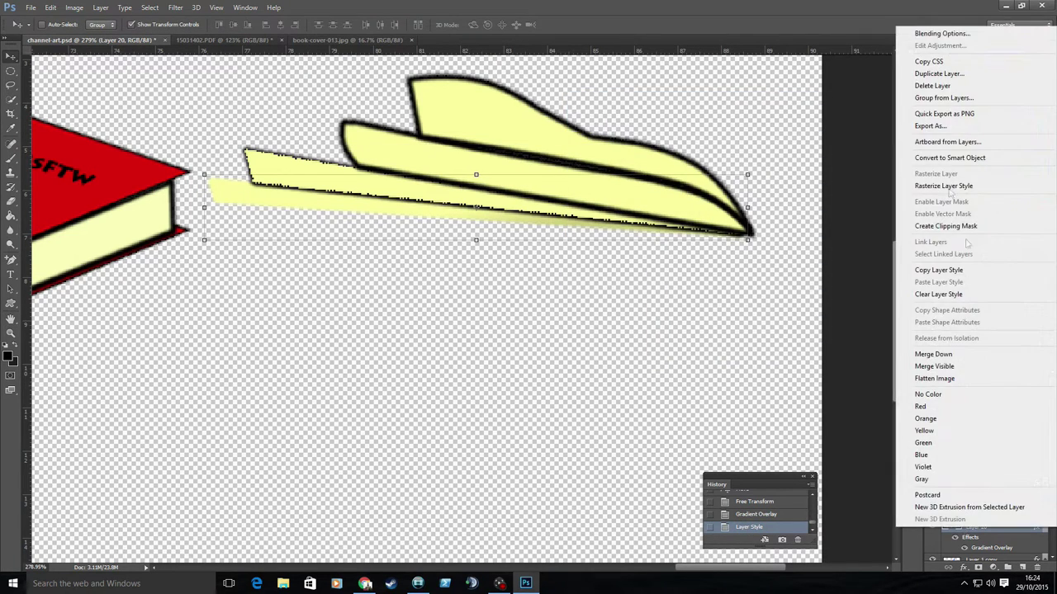
click(942, 33)
click(593, 190)
click(776, 147)
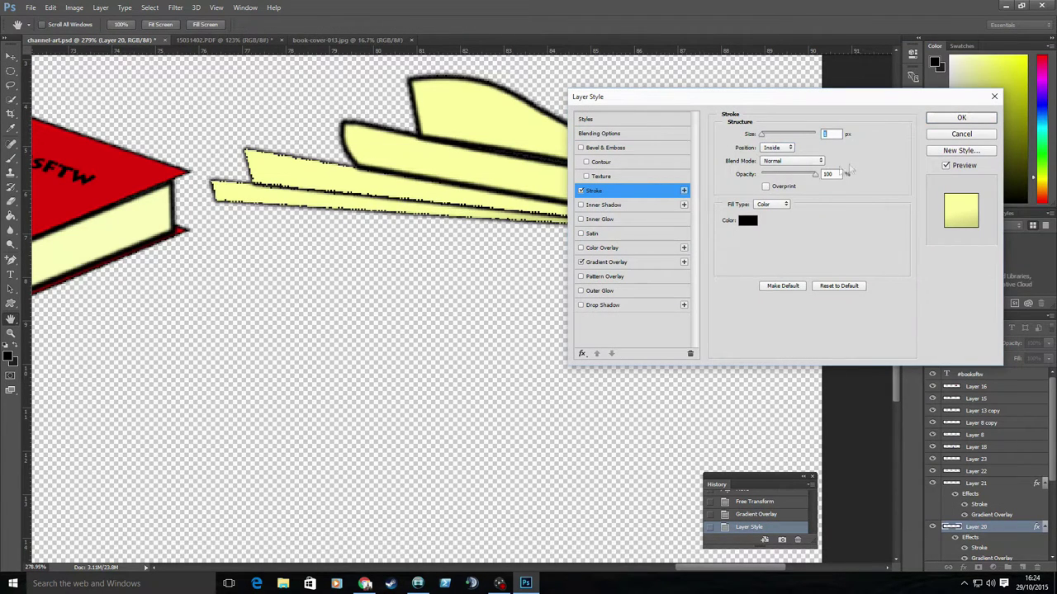
click(961, 117)
Adjust the gradient angle of Layer 21's Gradient Overlay
double_click(990, 514)
mouse_move(752, 120)
mouse_down()
mouse_move(825, 168)
mouse_move(878, 154)
mouse_up()
drag(900, 231, 898, 239)
key(Return)
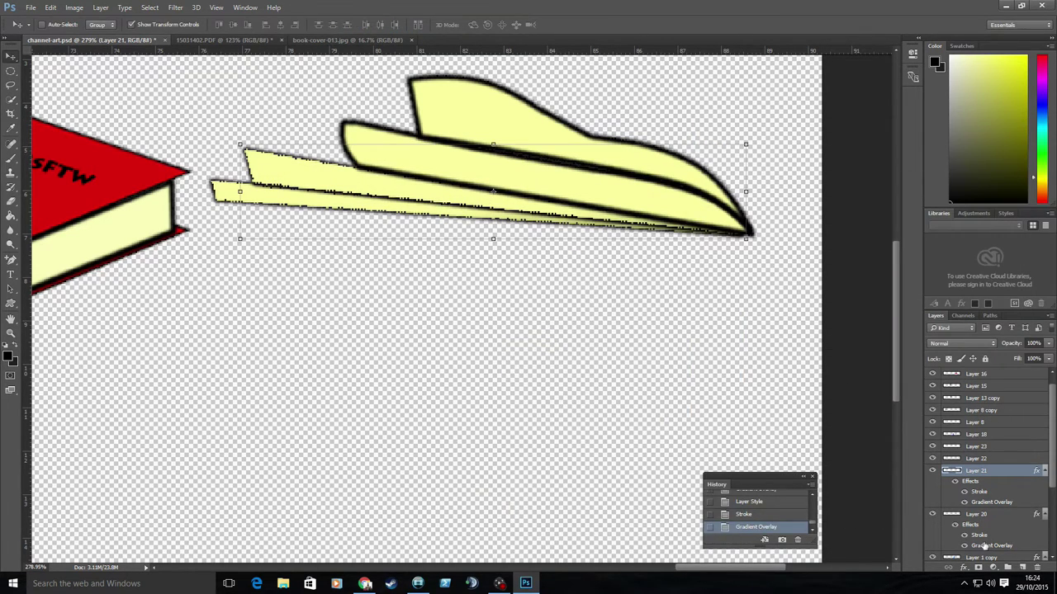
double_click(984, 546)
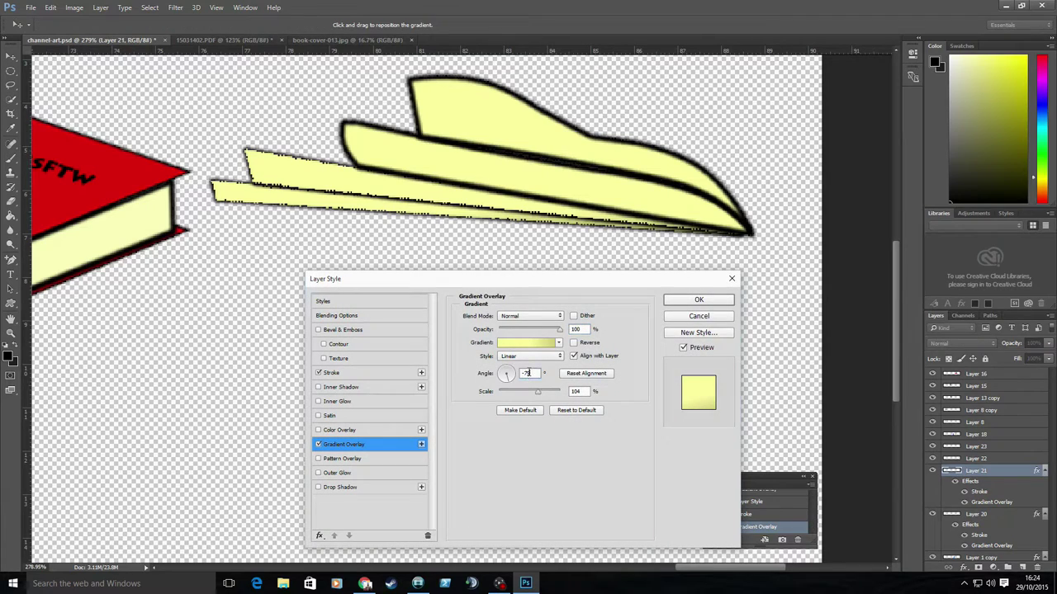
key(Return)
click(975, 458)
Add a Linear Gradient Overlay and black Stroke to Layer 22
right_click(975, 458)
click(850, 89)
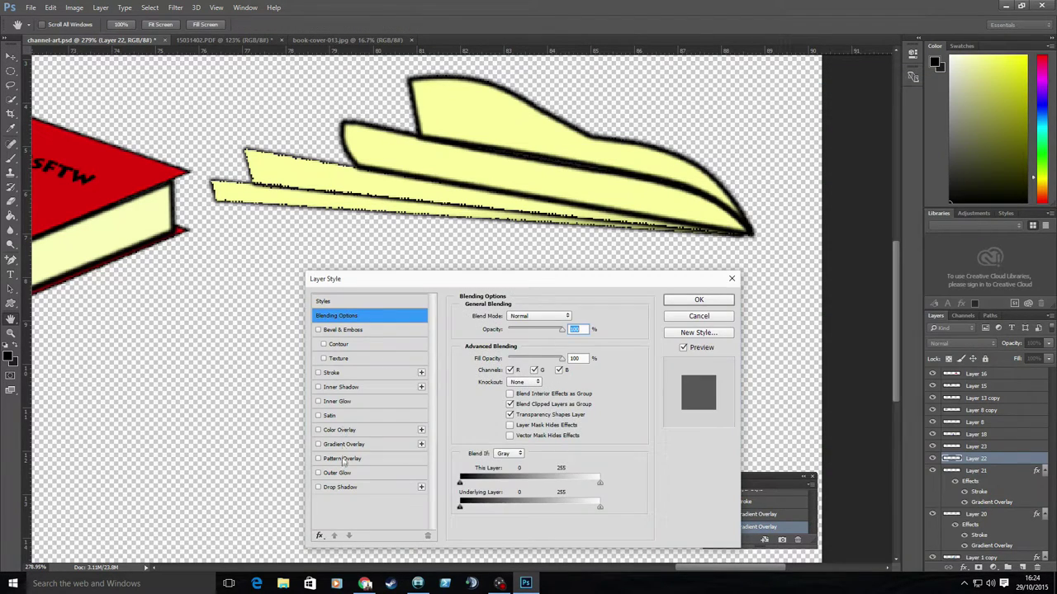
click(344, 445)
click(368, 374)
click(344, 445)
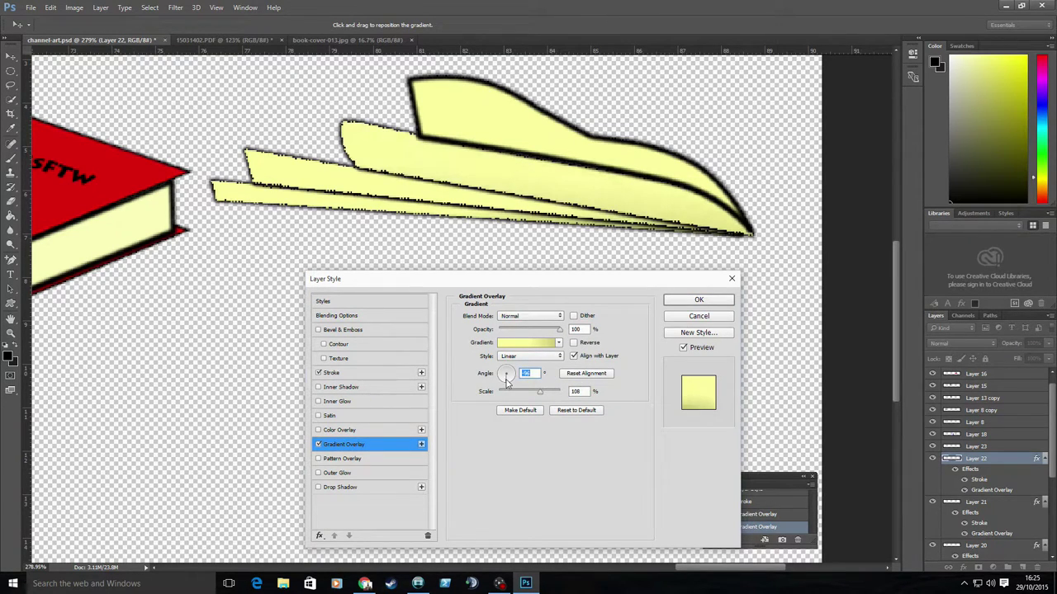
click(527, 357)
click(515, 378)
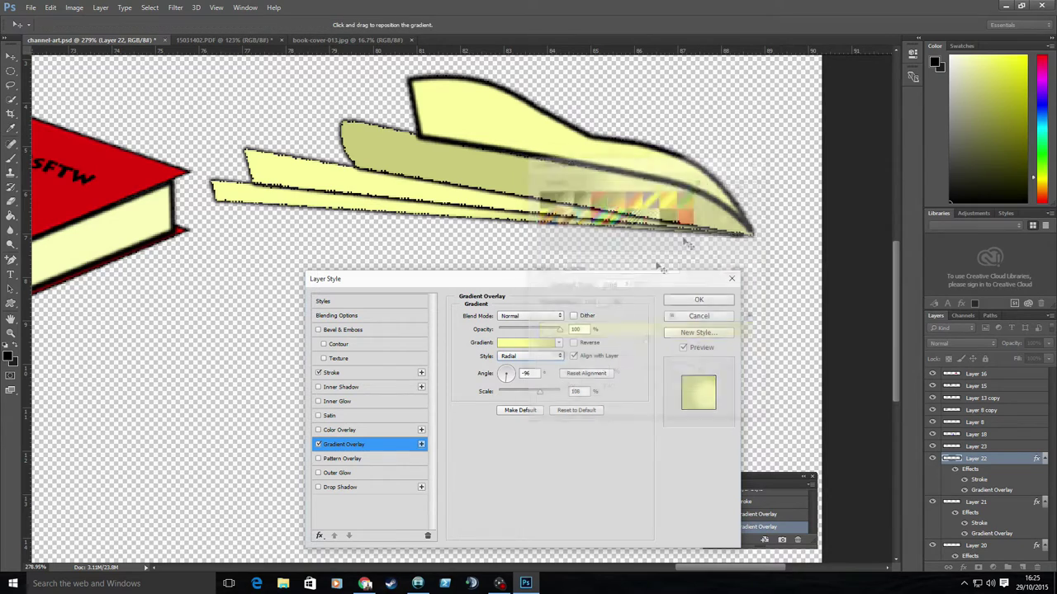
key(Up)
key(Up)
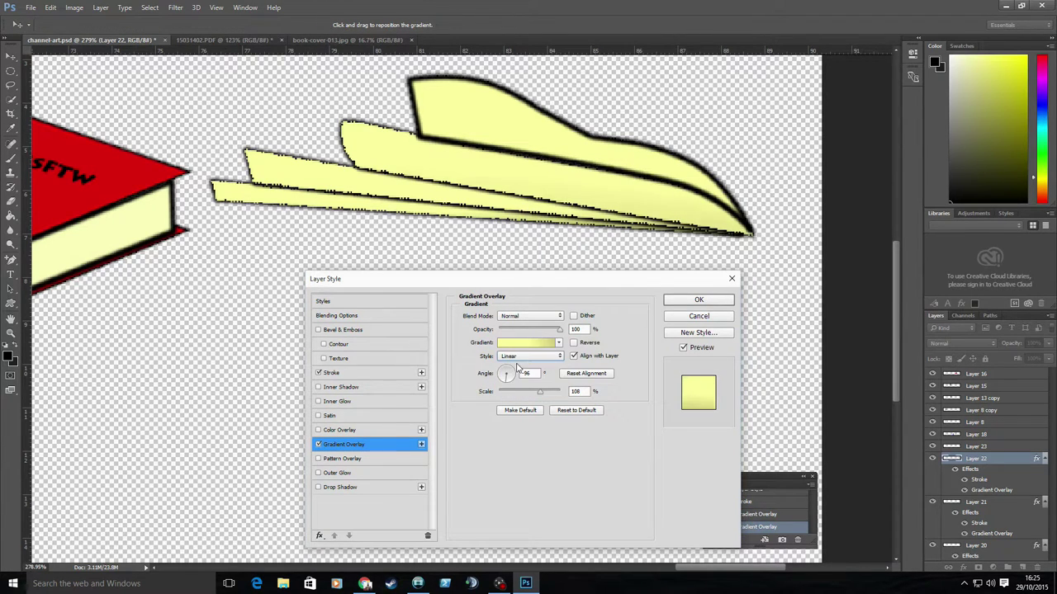
click(673, 321)
Add a Gradient Overlay to Layer 23, the top page
click(976, 445)
right_click(975, 446)
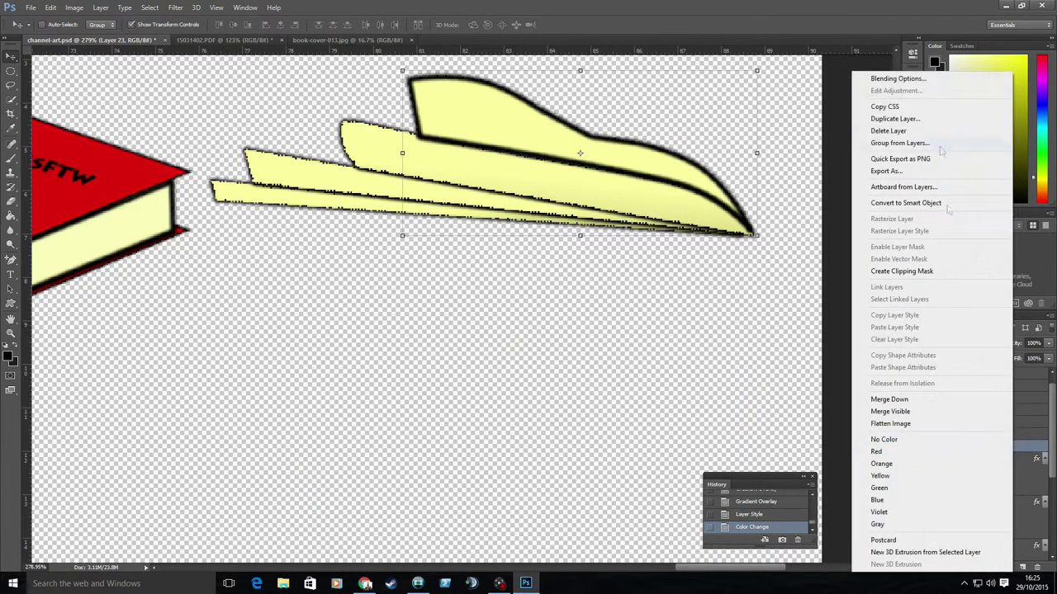
click(891, 78)
click(347, 444)
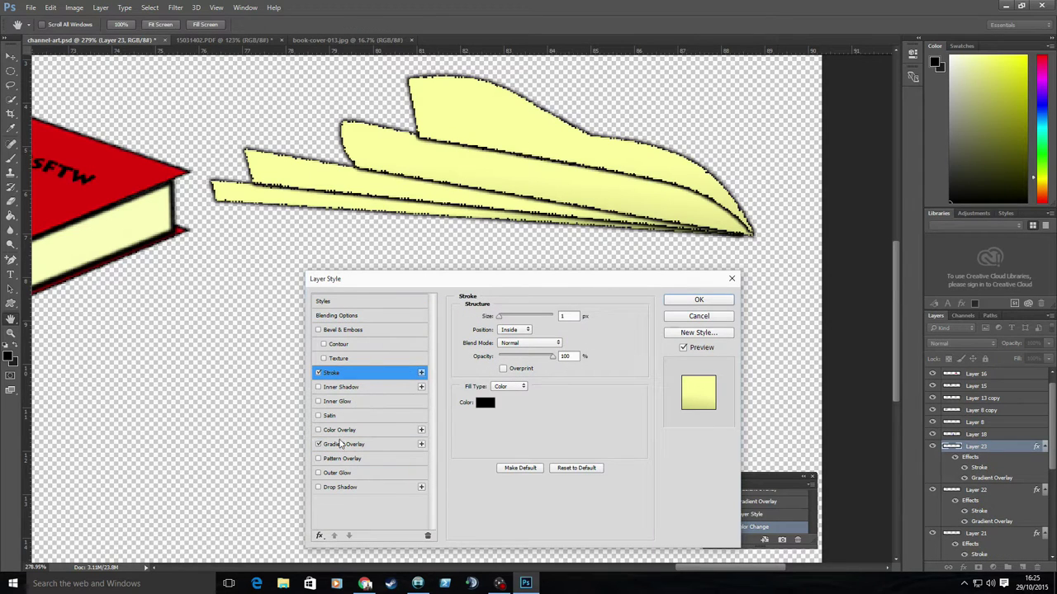
click(342, 444)
Make Layer 23's right gradient stop olive and rotate its gradient direction
click(528, 341)
click(751, 334)
click(591, 388)
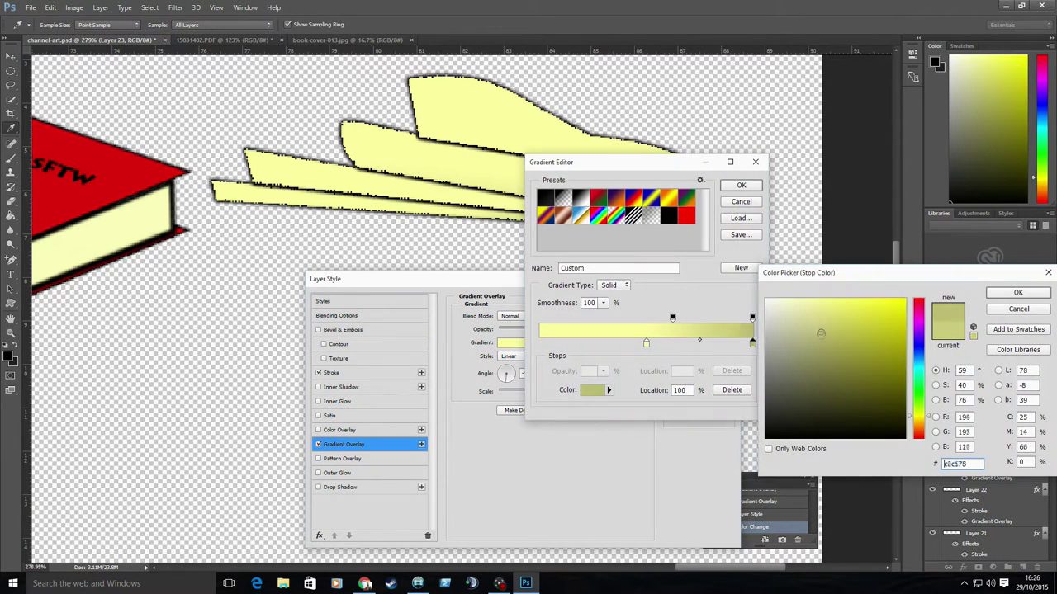
click(1019, 290)
drag(562, 153, 515, 279)
key(Return)
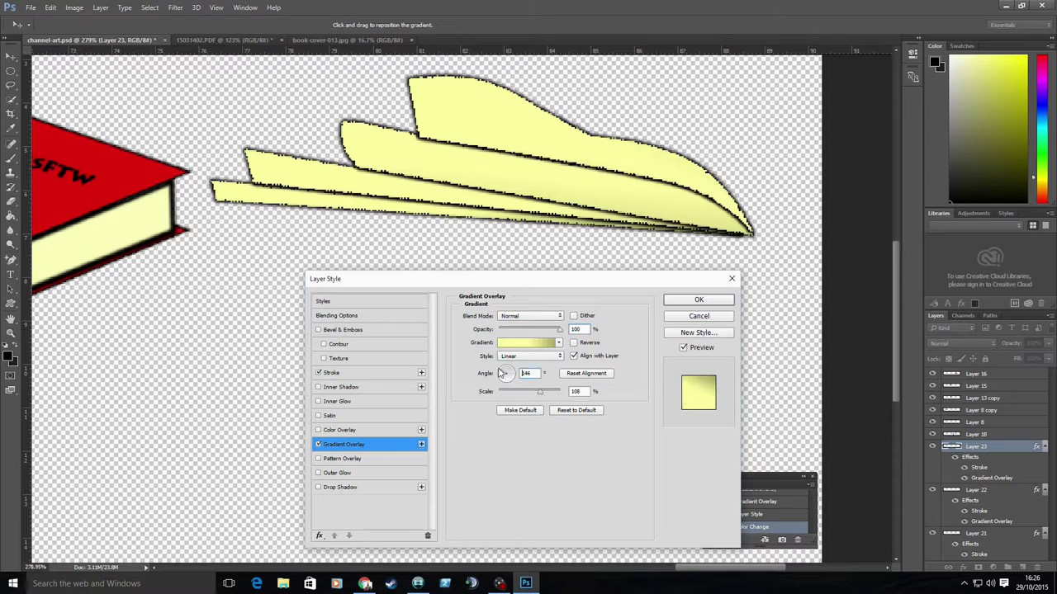
drag(505, 373, 522, 388)
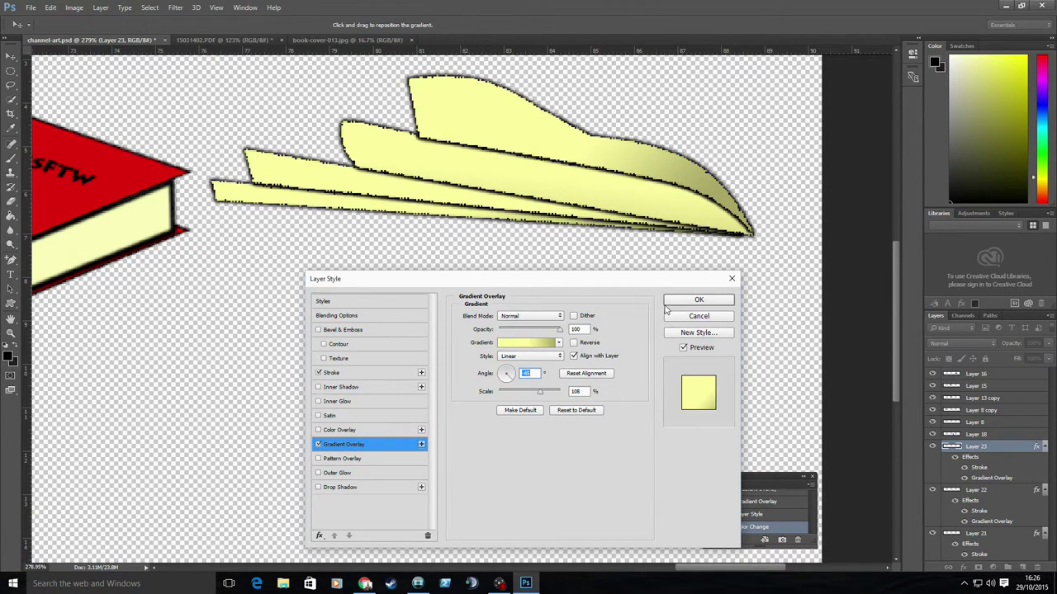
click(668, 301)
Re-edit Layer 22's right gradient stop colour, then zoom out on the banner
double_click(991, 521)
click(528, 342)
double_click(705, 459)
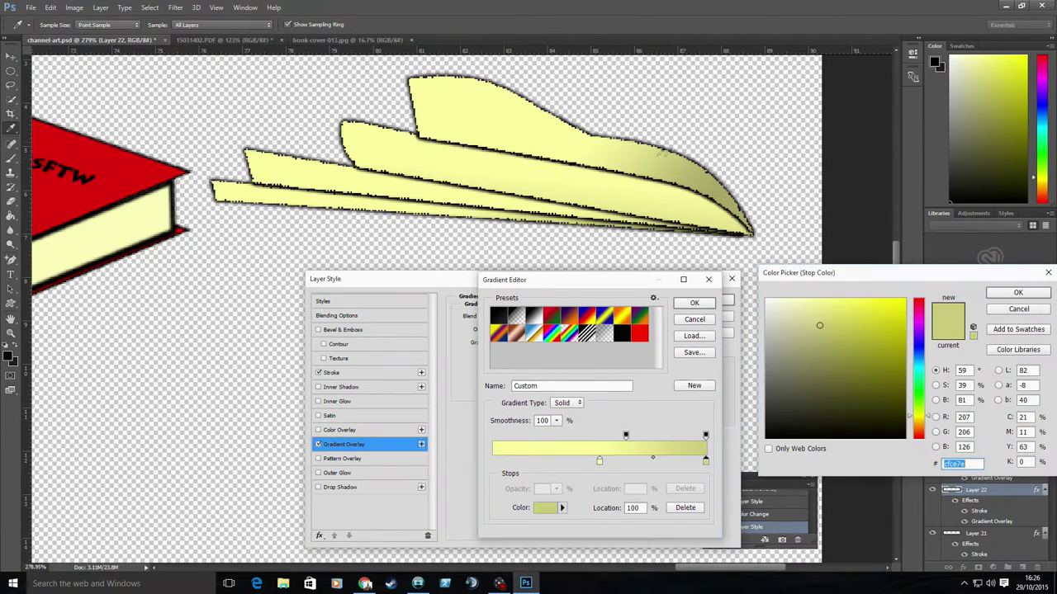
key(Return)
key(Return)
drag(509, 382, 514, 387)
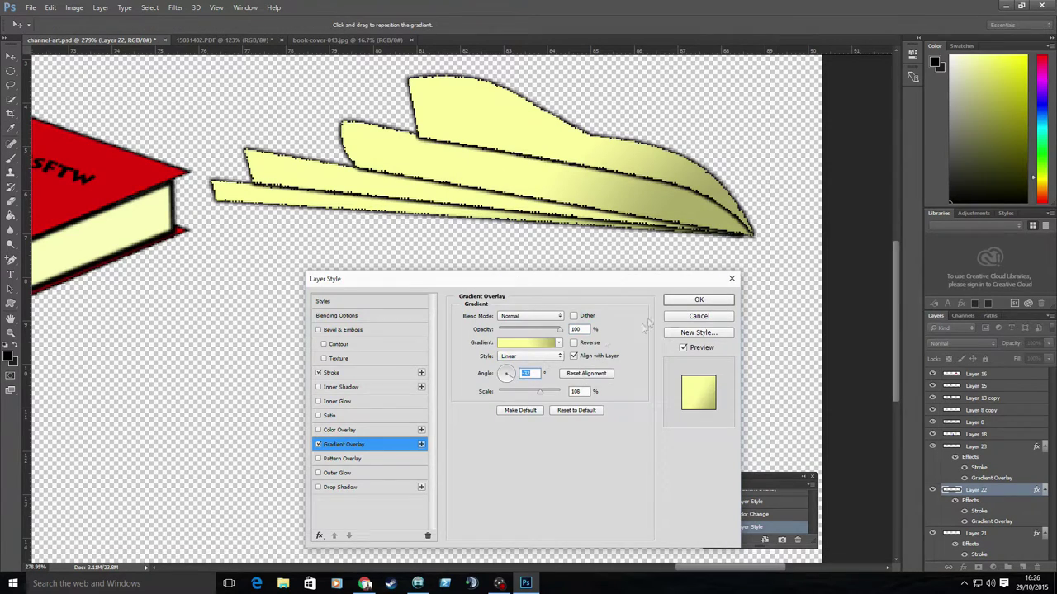
key(Return)
scroll(951, 454, down, 1)
key(z)
alt+click(416, 371)
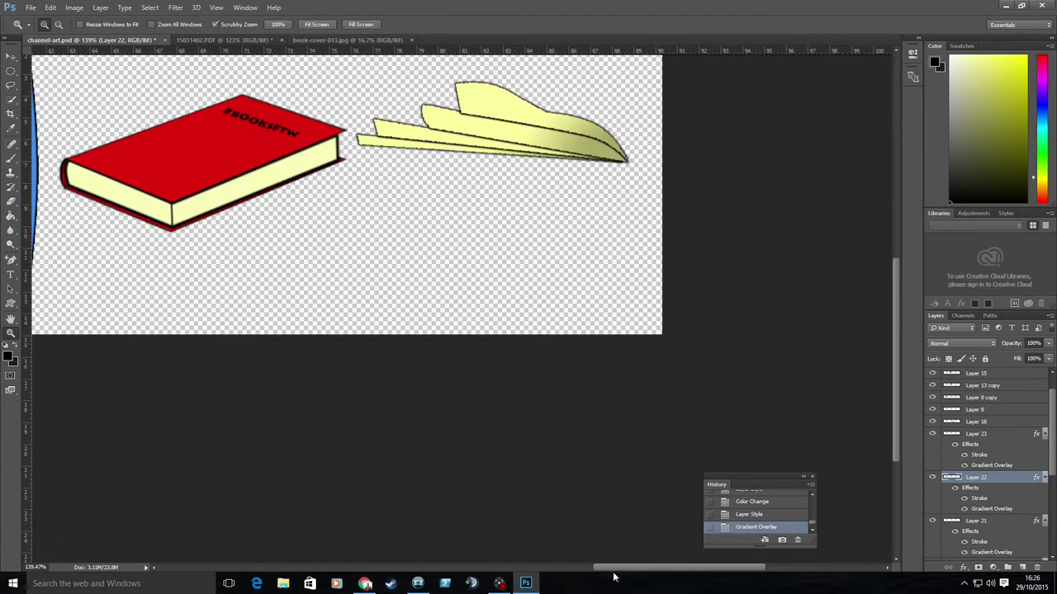
Place the yellow pages over the blue book's spine and send them behind the book
click(608, 573)
click(984, 435)
key(v)
key(ctrl+[)
key(ctrl+[)
drag(726, 136, 339, 99)
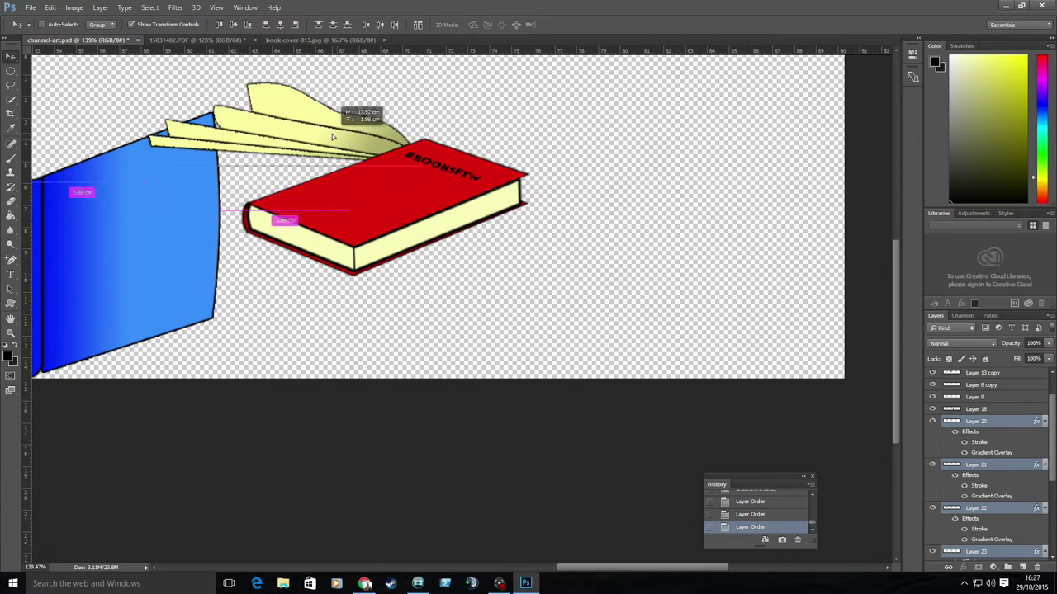
scroll(520, 206, left, 5)
mouse_move(858, 126)
mouse_down()
mouse_move(520, 118)
mouse_move(508, 157)
mouse_up()
drag(446, 145, 429, 155)
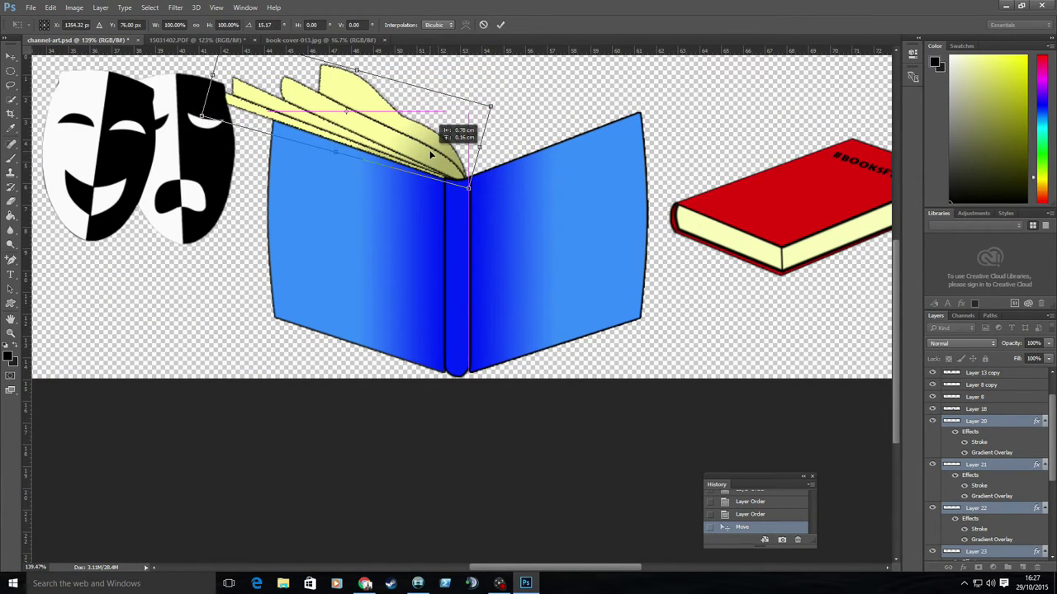
scroll(978, 510, down, 3)
key(Return)
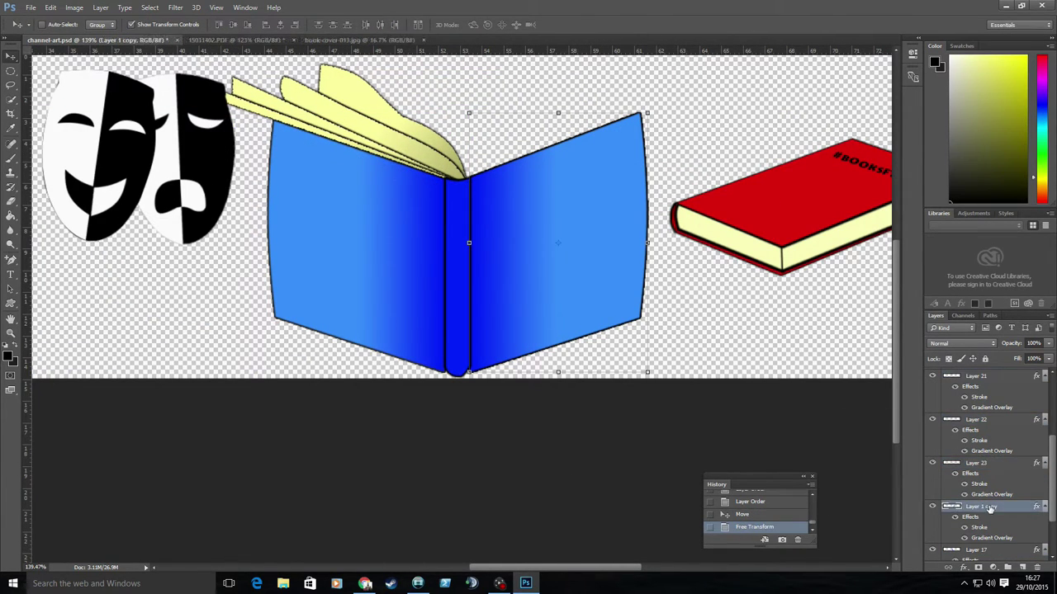
key(ctrl+[)
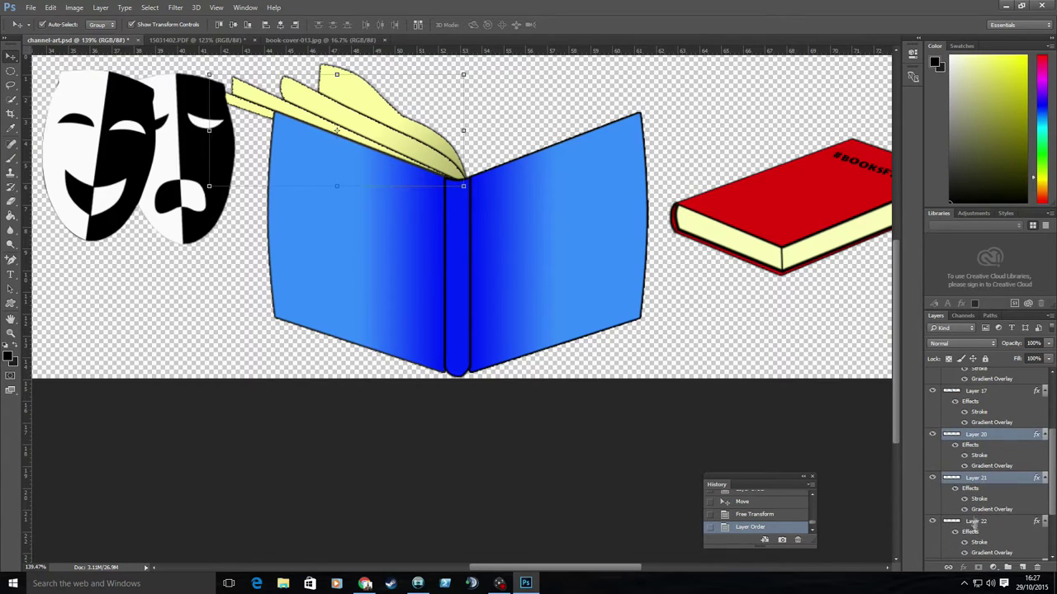
scroll(976, 479, down, 2)
Shrink the yellow pages slightly and tilt them a few degrees clockwise
shift+click(977, 487)
key(ctrl+t)
drag(263, 96, 276, 99)
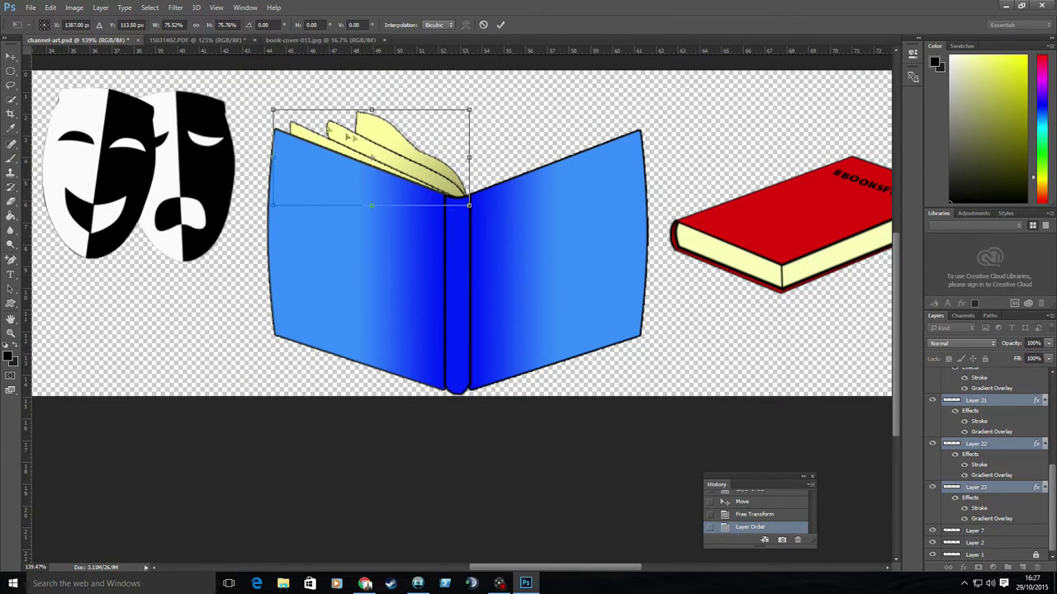
drag(495, 111, 484, 129)
key(Return)
key(Return)
scroll(991, 446, up, 5)
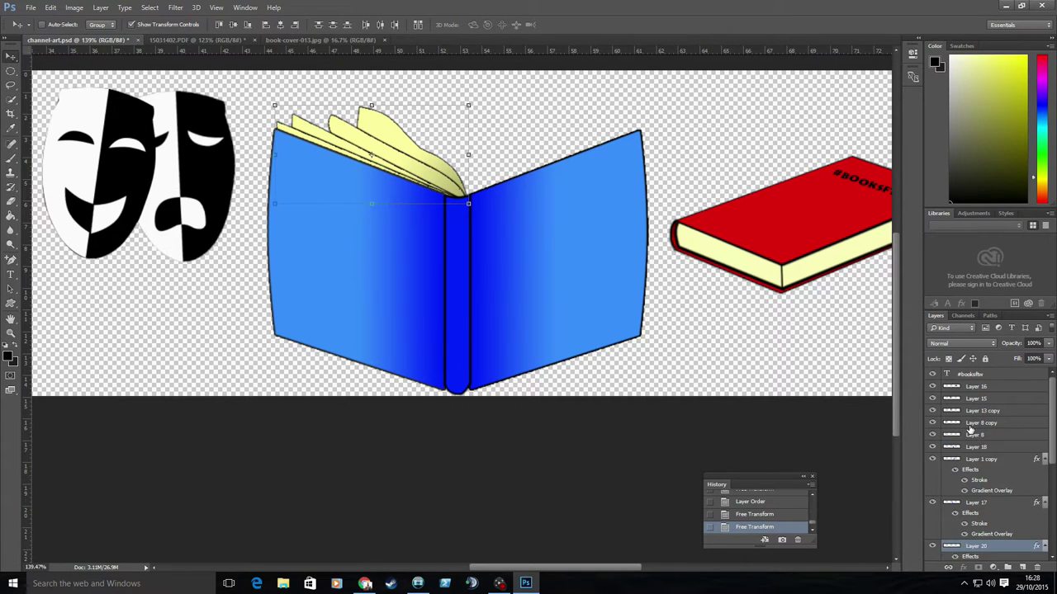
click(994, 423)
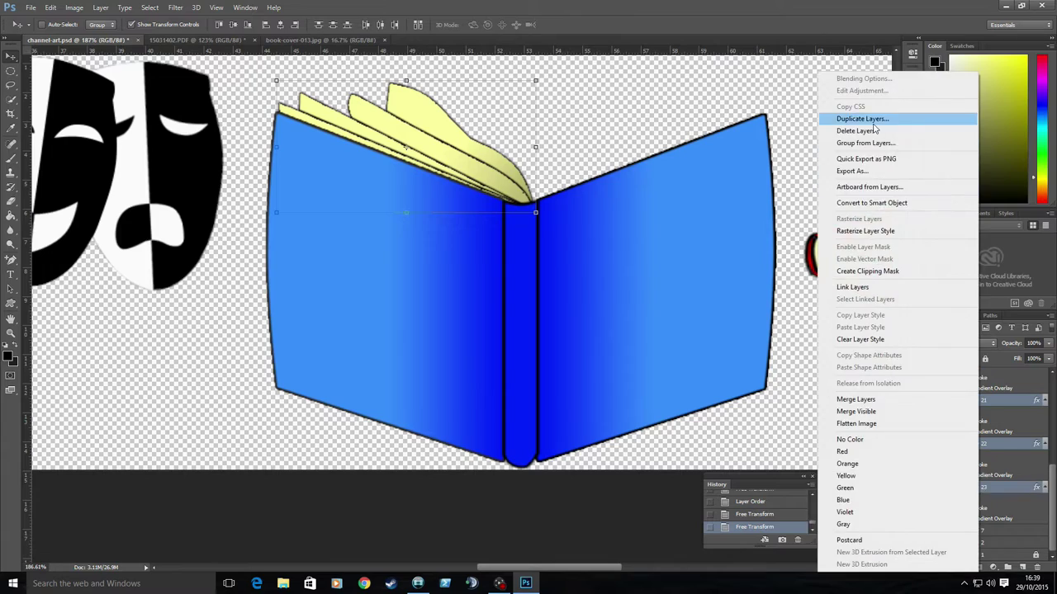
Duplicate the yellow page layers and move the copies onto the right cover
click(872, 123)
key(Return)
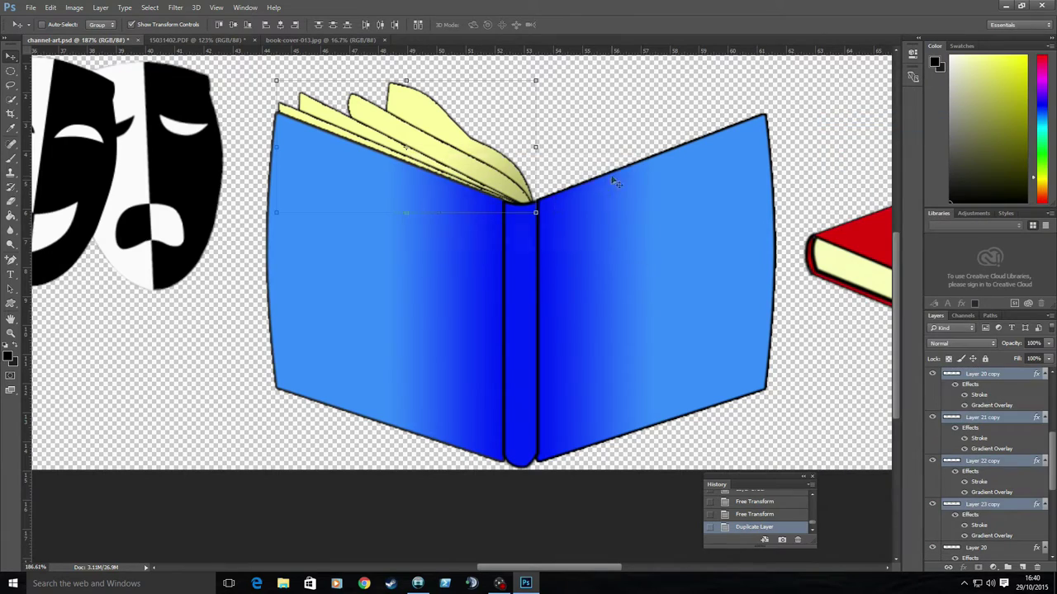
drag(602, 118, 814, 200)
key(ctrl+0)
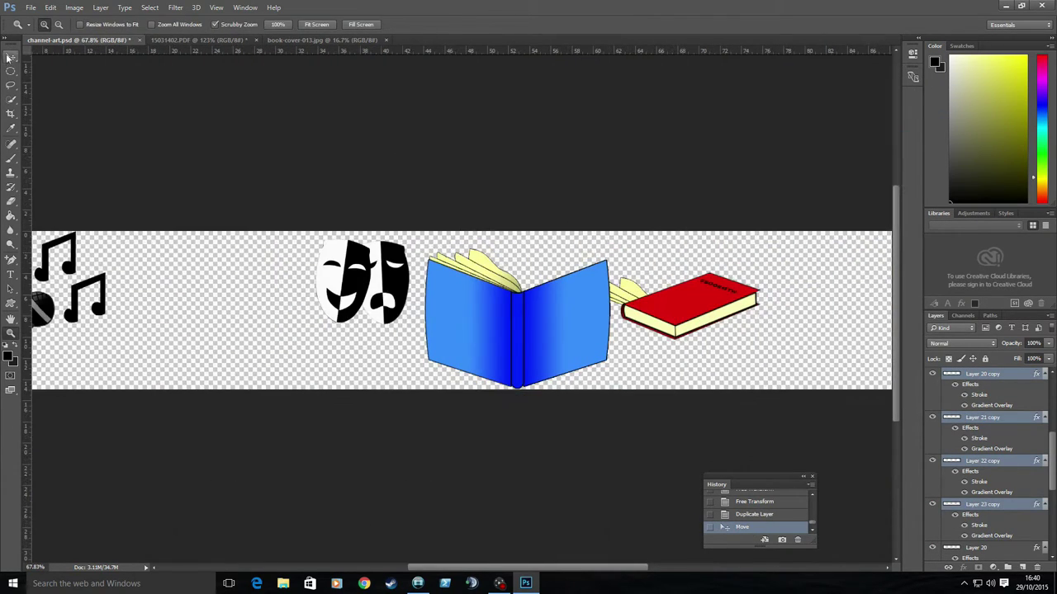
scroll(151, 454, right, 5)
scroll(545, 248, up, 5)
key(ctrl+t)
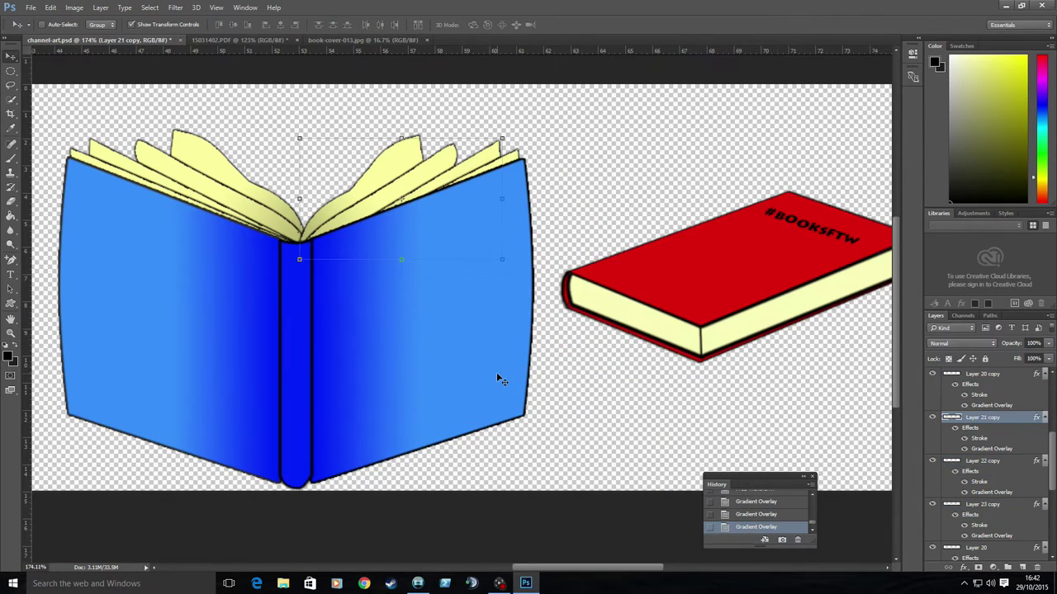
Review the Gradient Overlay settings on the copied page layers
right_click(979, 378)
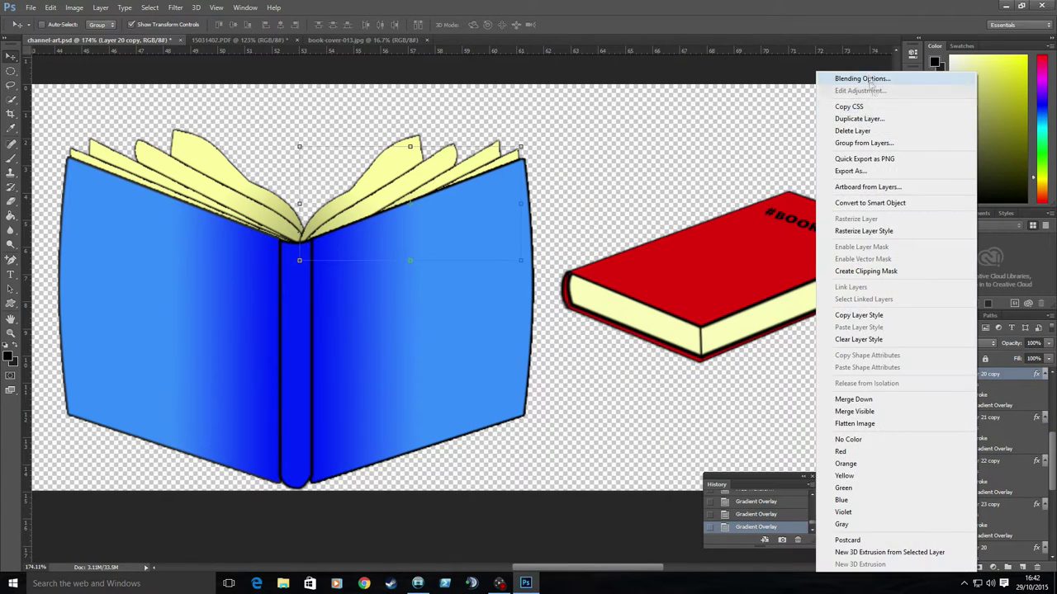
click(949, 74)
click(343, 444)
click(698, 300)
scroll(986, 462, down, 3)
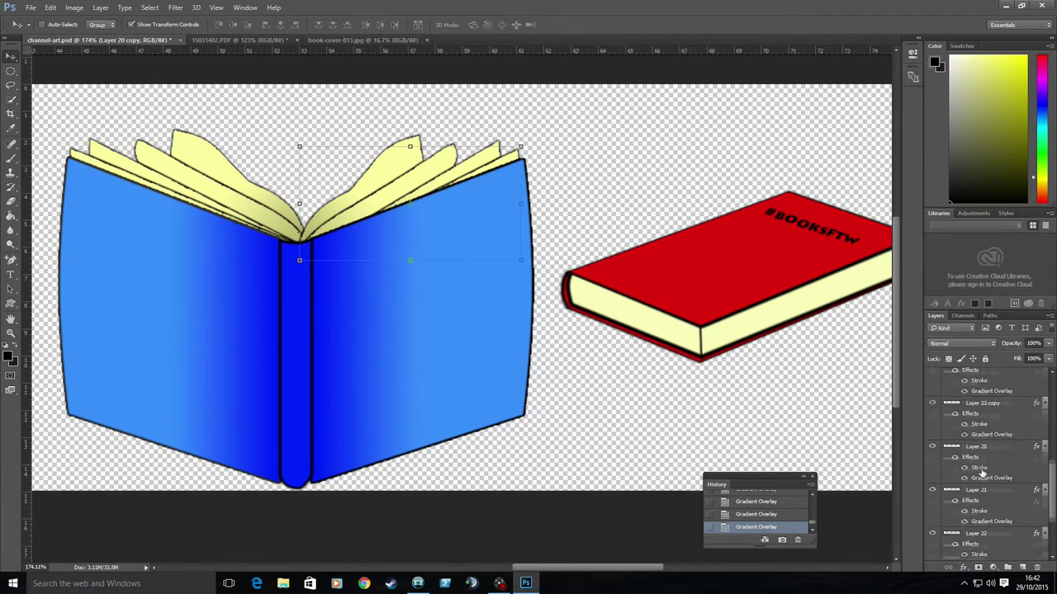
scroll(986, 490, down, 2)
Nudge the original left pages left and narrow them from their left edge
shift+click(982, 447)
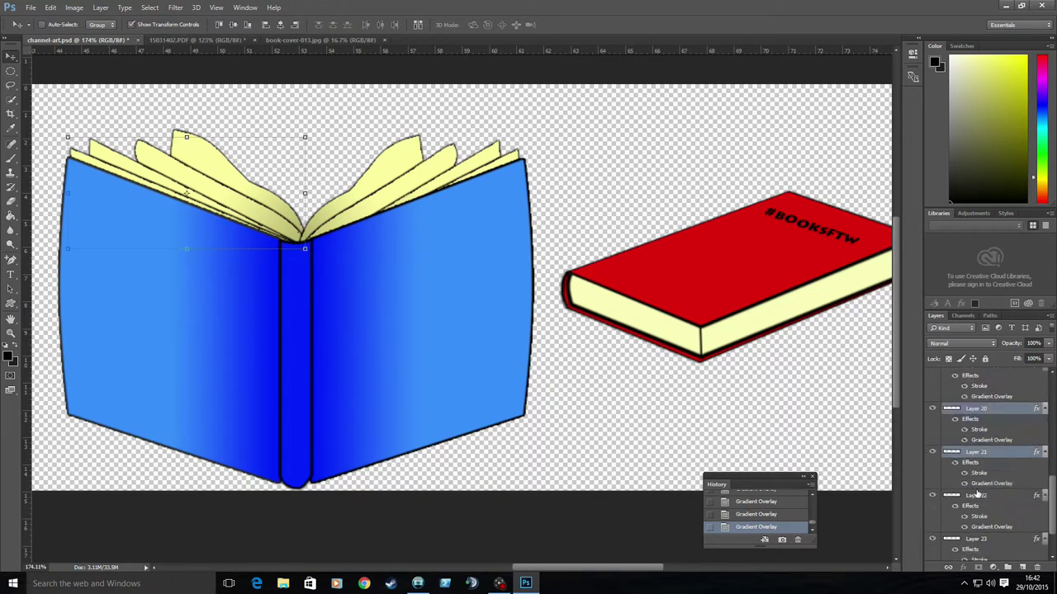
shift+click(978, 501)
key(Left)
key(Left)
key(Left)
drag(61, 188, 69, 189)
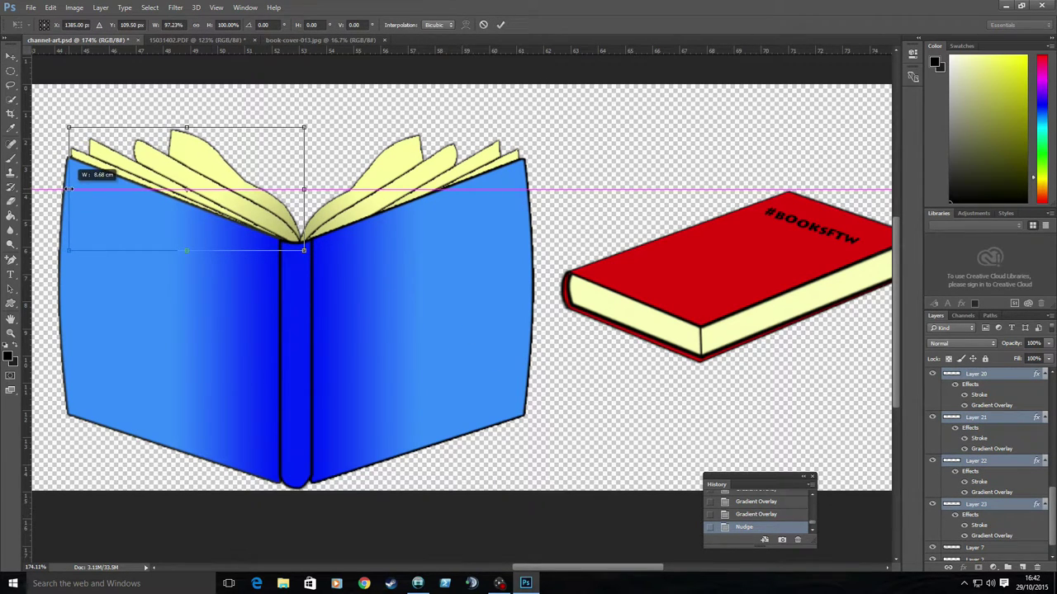
key(Return)
key(ctrl+minus)
key(ctrl+minus)
key(ctrl+minus)
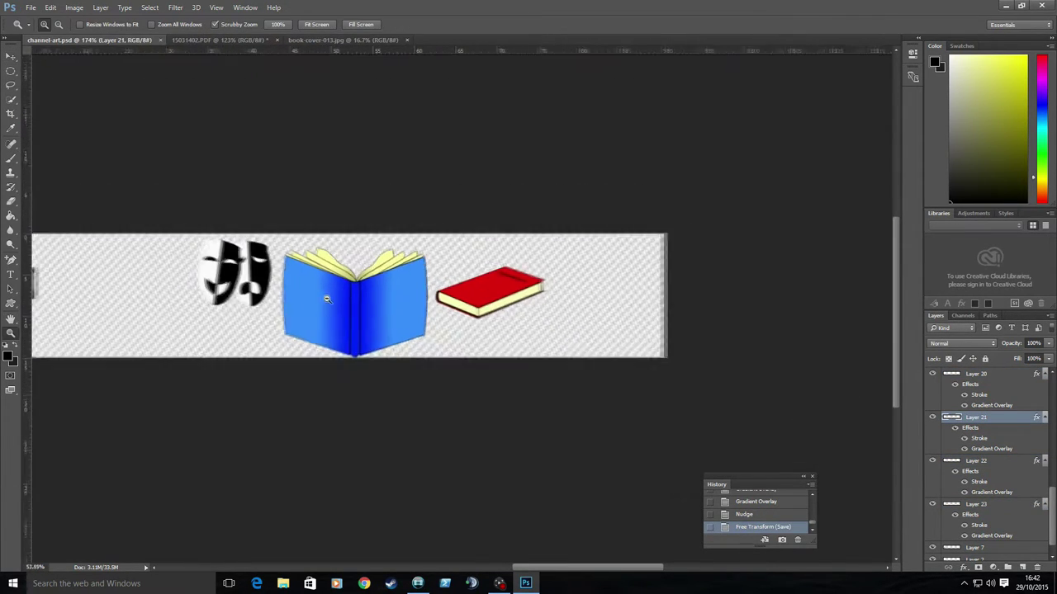
scroll(979, 423, down, 5)
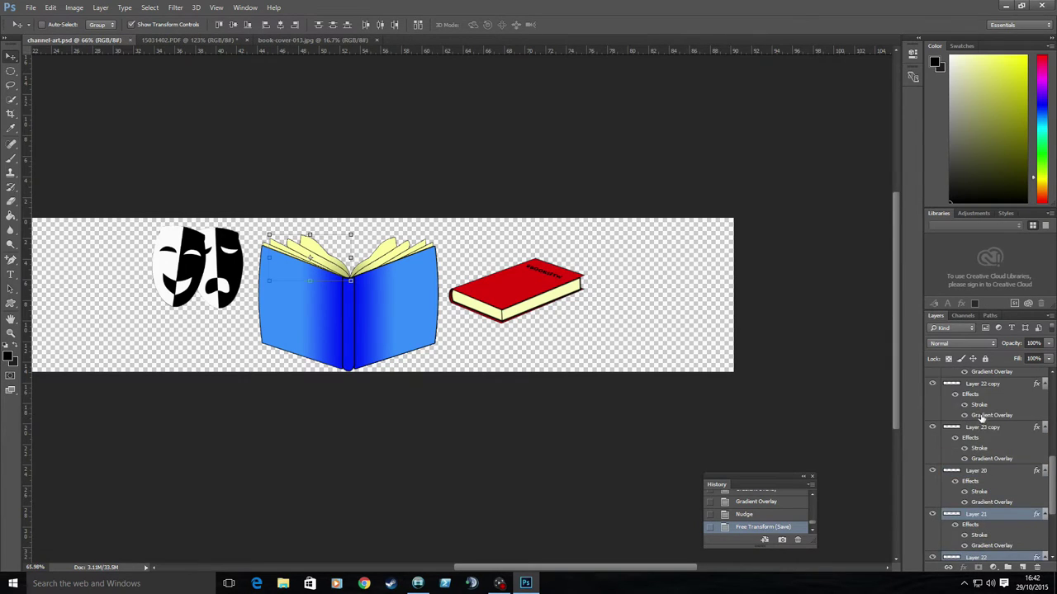
Shrink the blue book and its pages to about 67%, placing it right of the red book
click(978, 446)
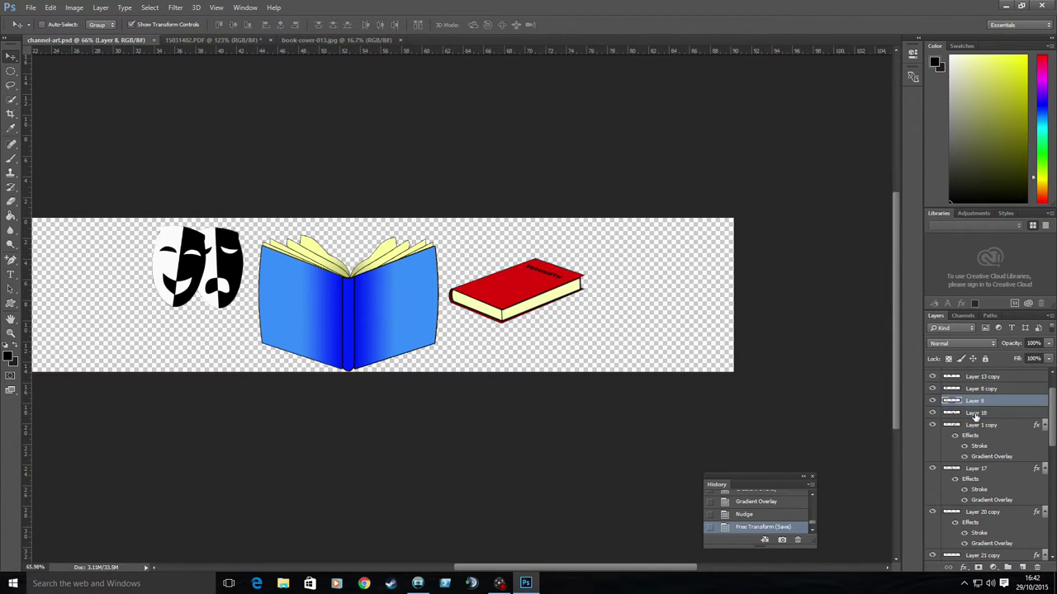
scroll(974, 458, down, 3)
scroll(971, 463, down, 5)
shift+click(971, 489)
drag(440, 236, 377, 278)
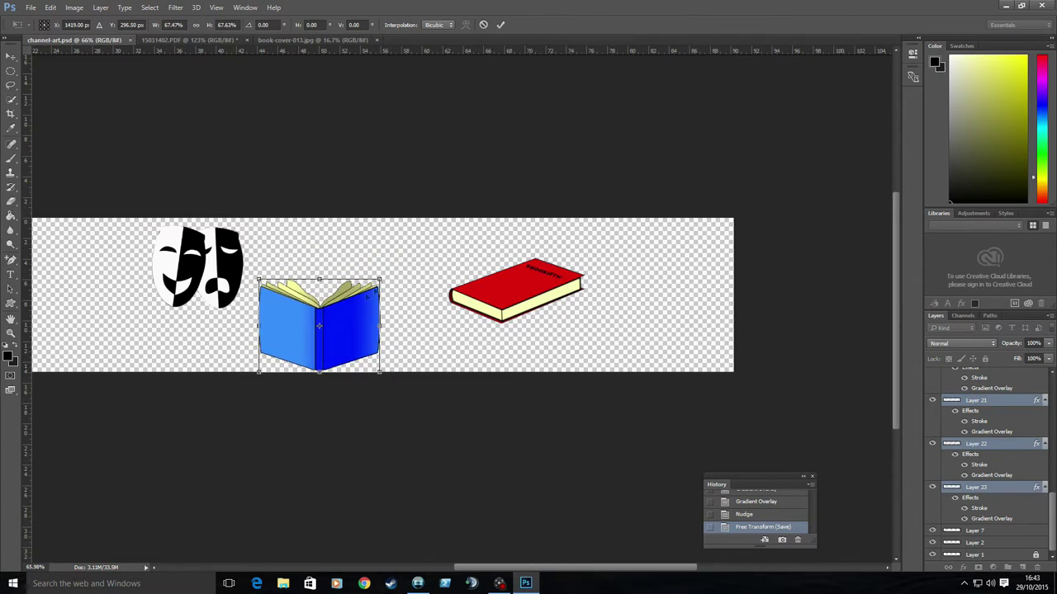
drag(319, 325, 649, 314)
key(Return)
Merge the blue book's parts and the red book's parts each into a single layer
key(z)
right_click(1032, 464)
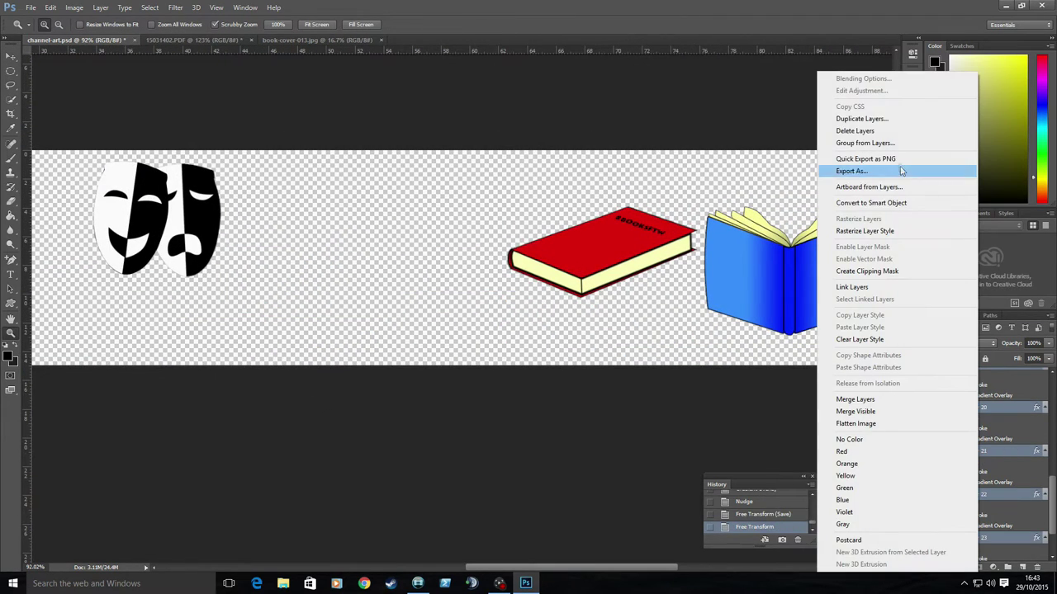
click(859, 402)
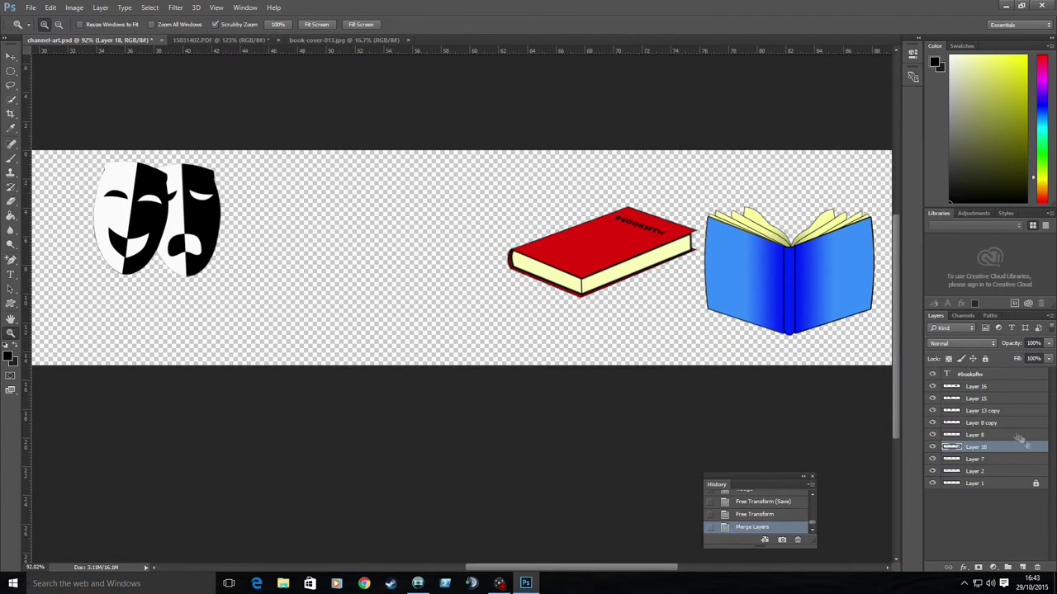
right_click(981, 388)
click(866, 401)
Shift both theatre mask layers to the right and move the red book lower on the banner
key(v)
key(shift+Up)
key(shift+Up)
key(shift+Up)
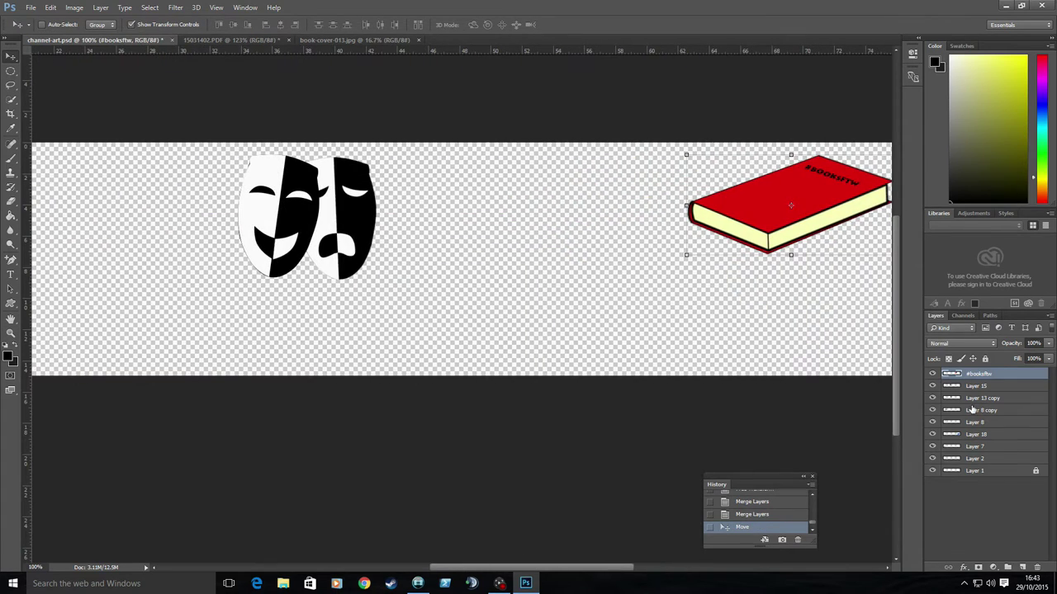
click(974, 399)
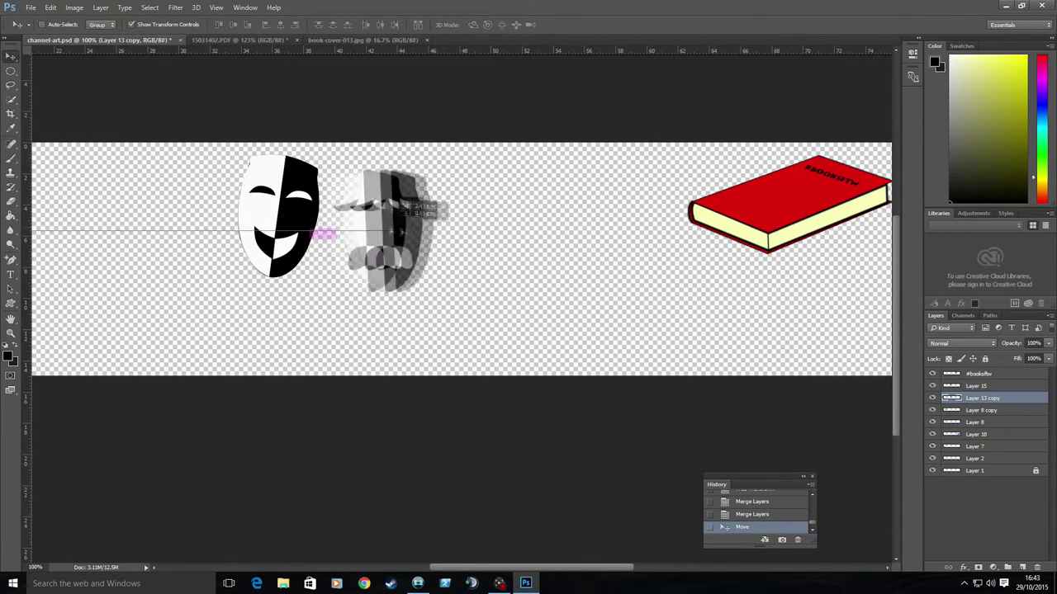
click(990, 434)
click(981, 398)
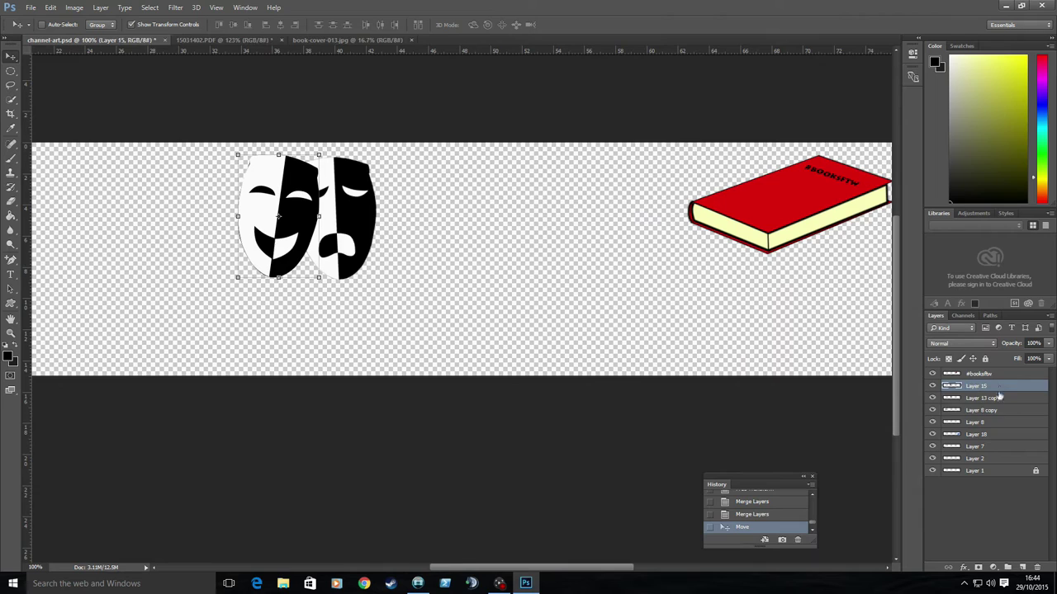
drag(307, 221, 364, 214)
drag(834, 225, 833, 315)
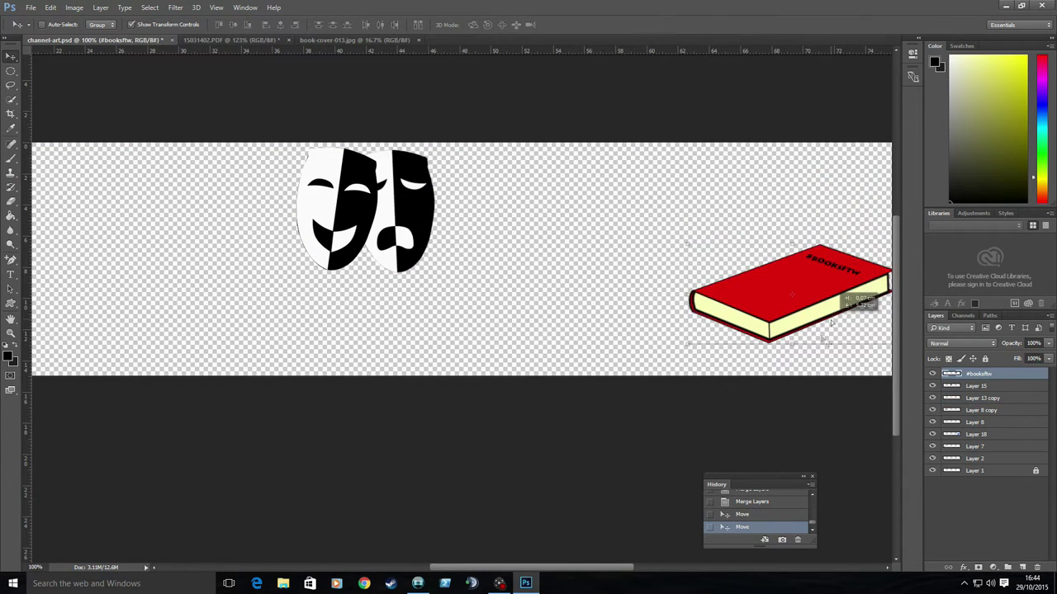
Fine-tune the blue and red books' heights, settling the blue book lower
scroll(834, 316, right, 5)
click(975, 435)
drag(681, 273, 689, 218)
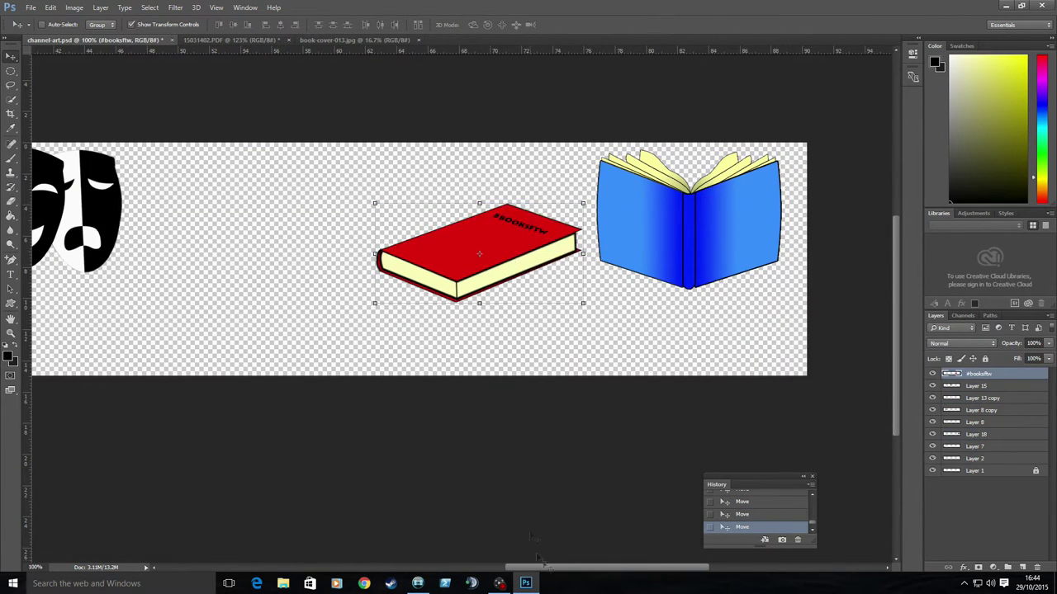
drag(495, 289, 493, 305)
click(982, 411)
click(975, 434)
drag(693, 223, 697, 285)
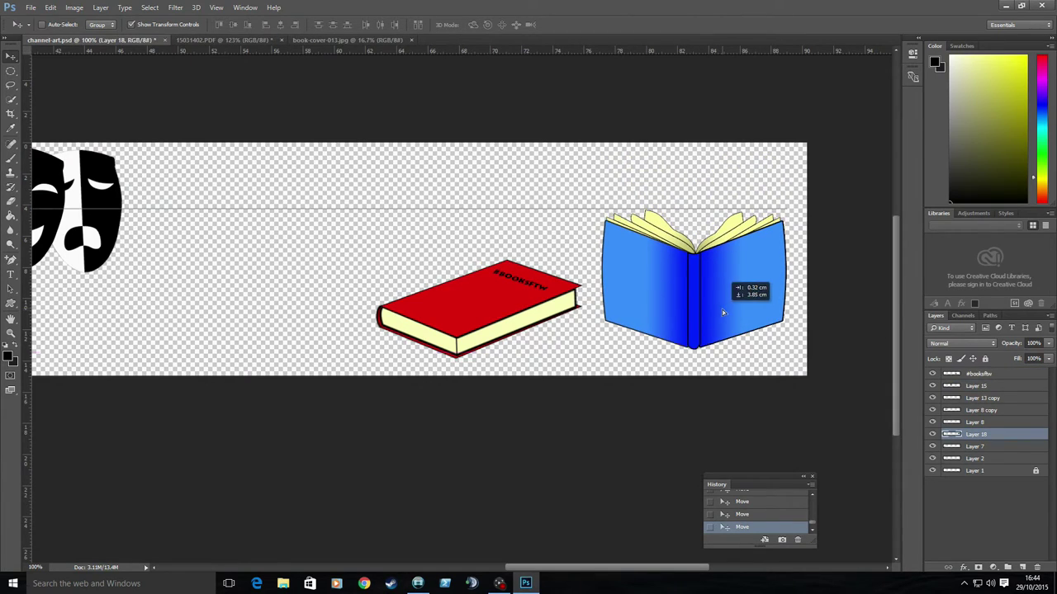
scroll(438, 544, left, 10)
click(867, 250)
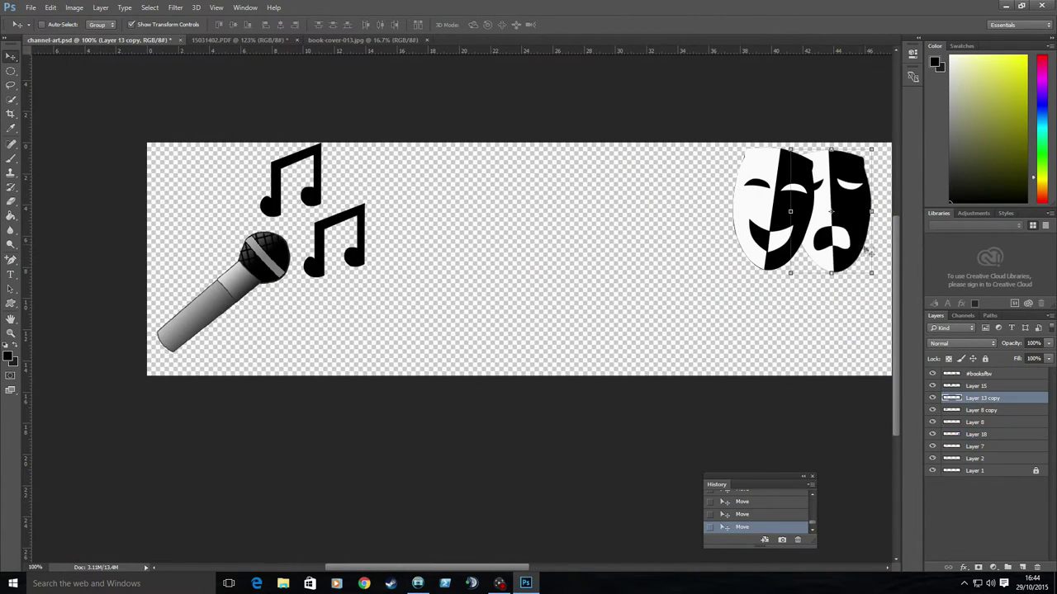
Add a drop shadow to the theatre masks with spread 0 and an adjusted size
click(347, 487)
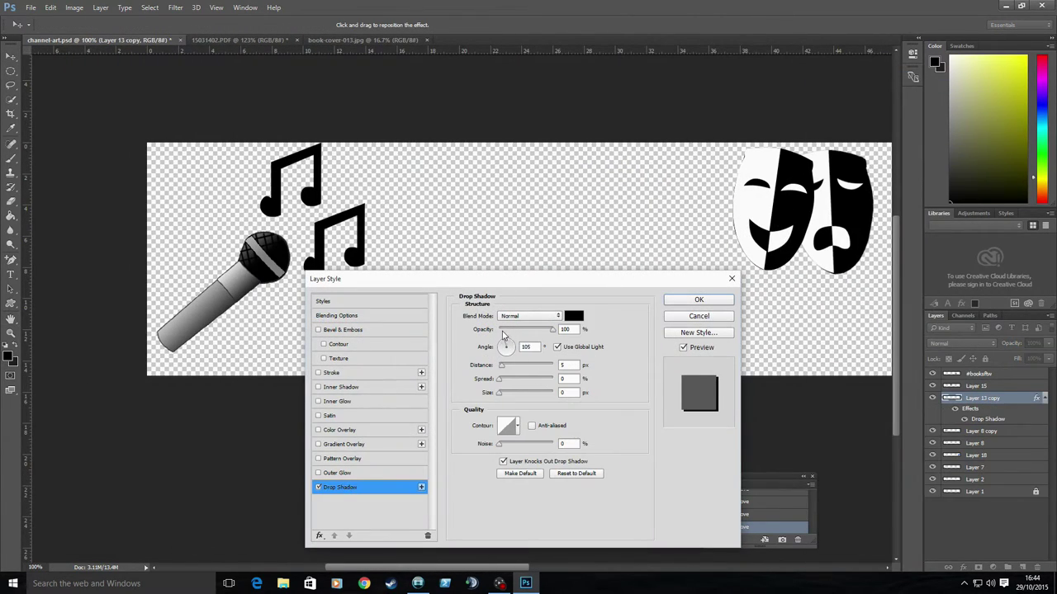
drag(513, 382, 499, 380)
drag(498, 392, 513, 366)
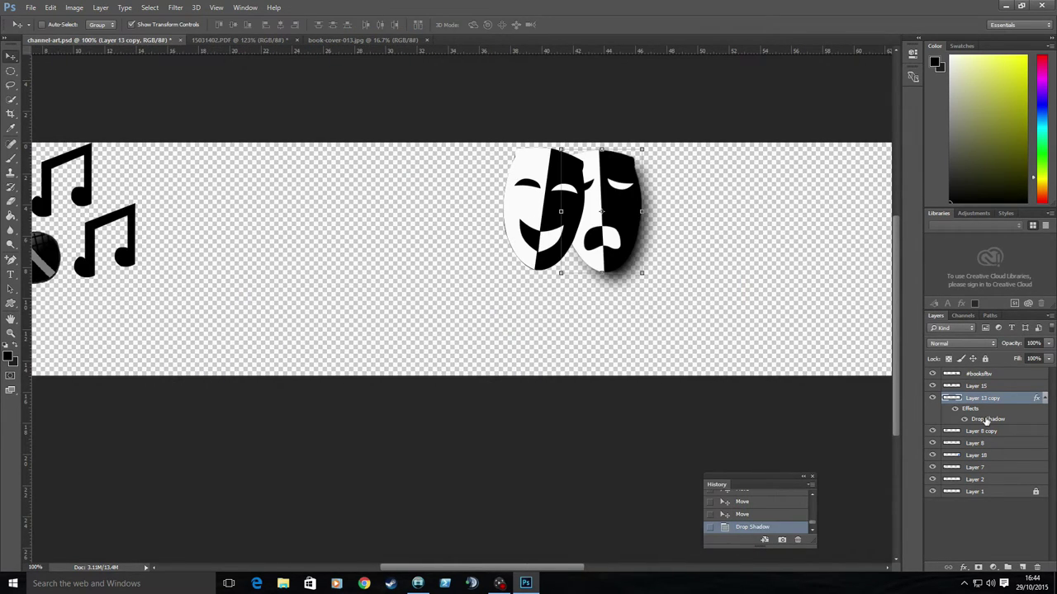
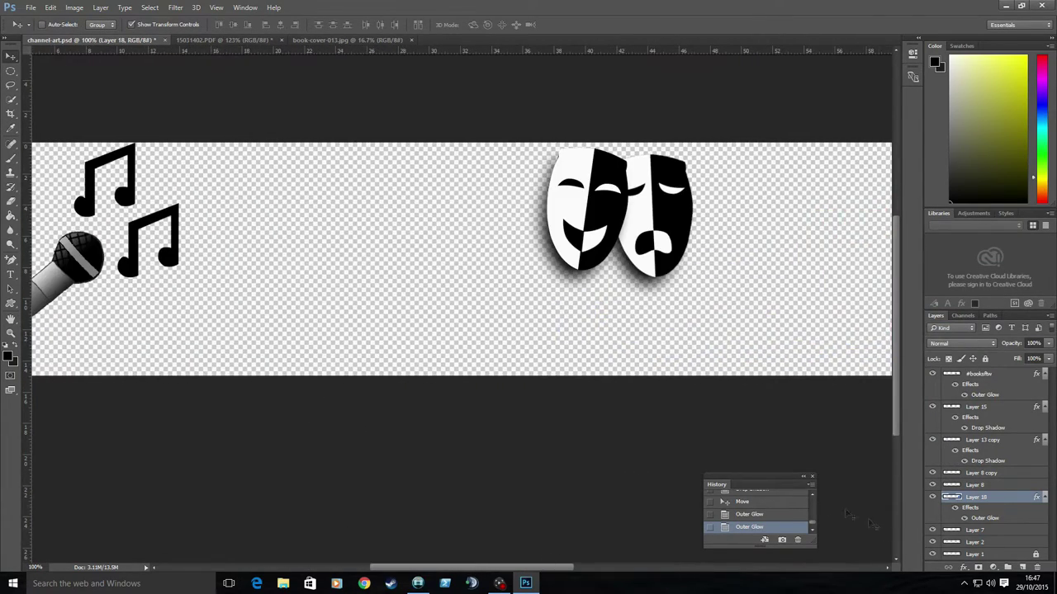
Nudge the lower music note down and move the small note up and right
click(11, 334)
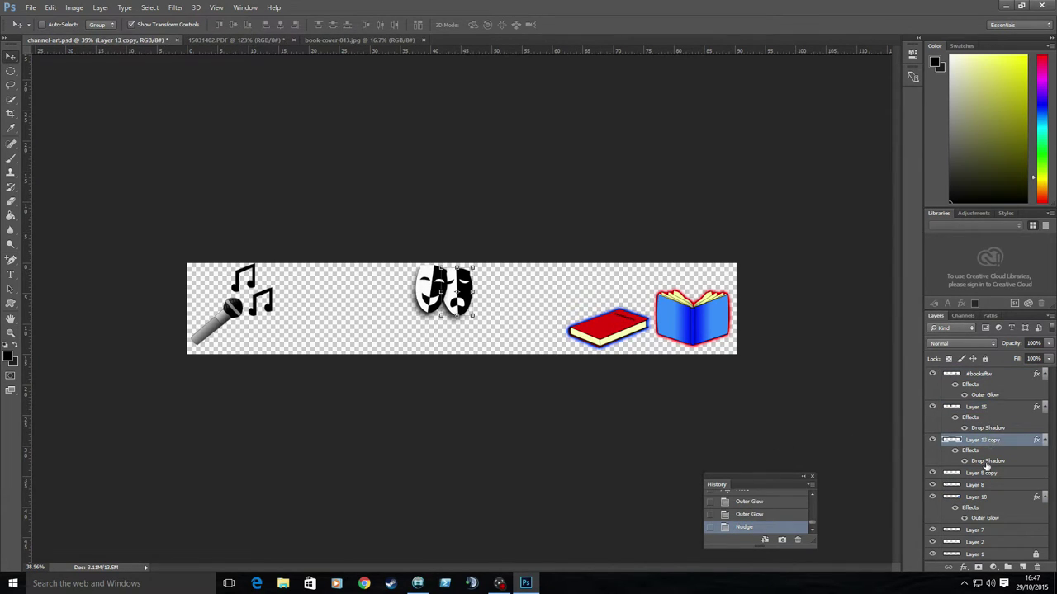
click(985, 470)
key(shift+Down)
key(shift+Down)
click(979, 529)
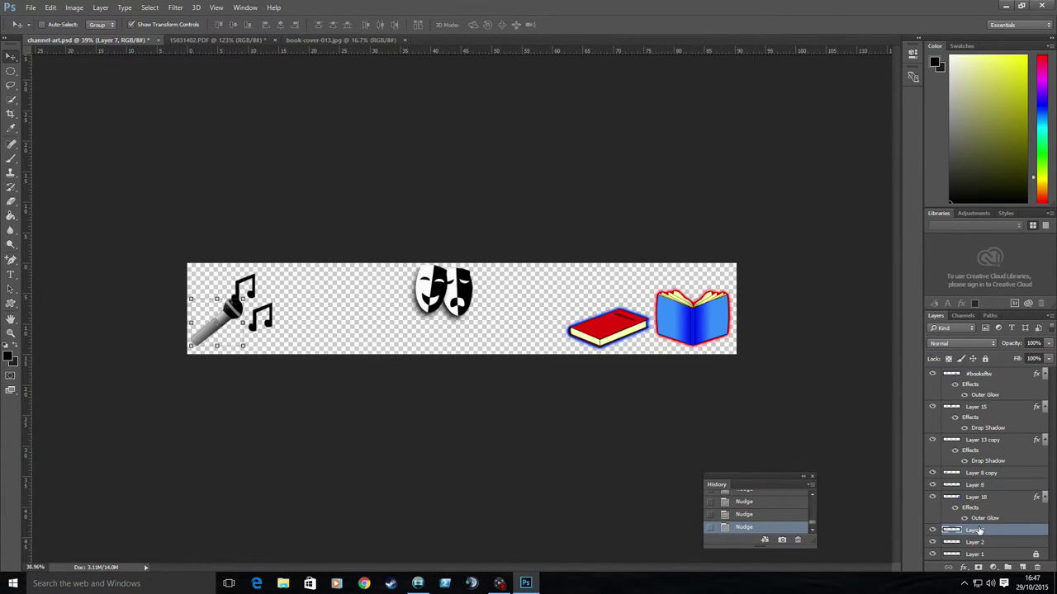
click(10, 333)
drag(219, 317, 330, 317)
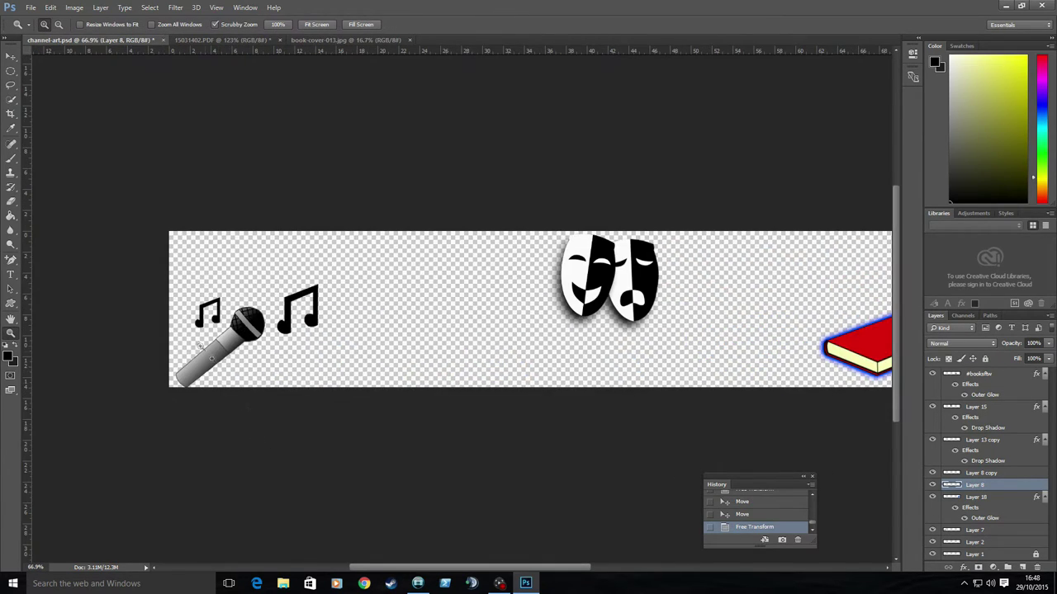
click(11, 57)
drag(231, 252, 258, 215)
Shrink the larger music note to about 77% beside the microphone and add a new top layer
click(980, 473)
drag(425, 165, 450, 171)
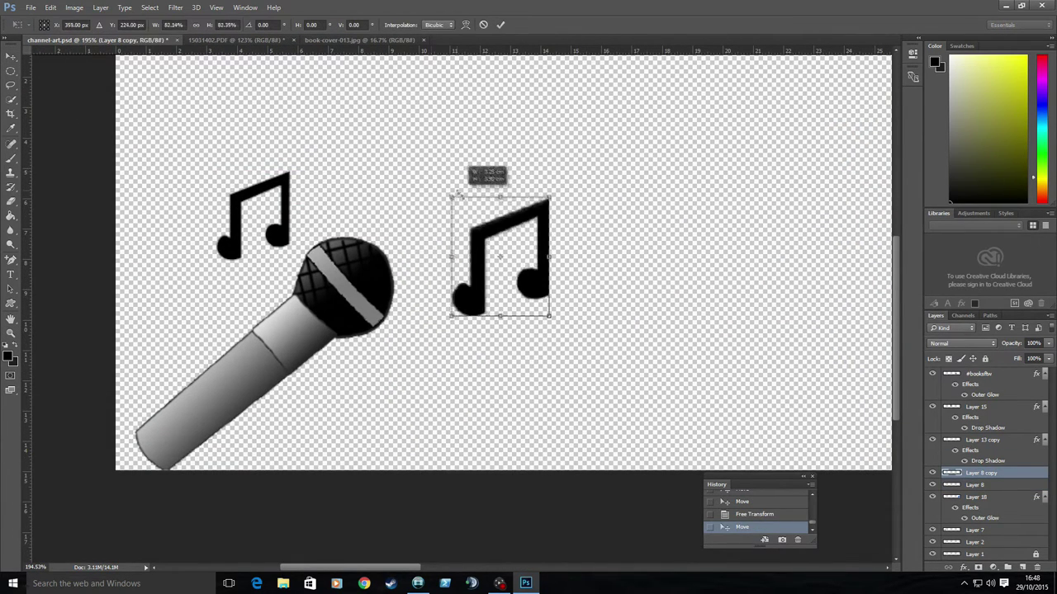
drag(496, 247, 459, 235)
scroll(458, 235, up, 3)
key(Return)
key(ctrl+shift+alt+n)
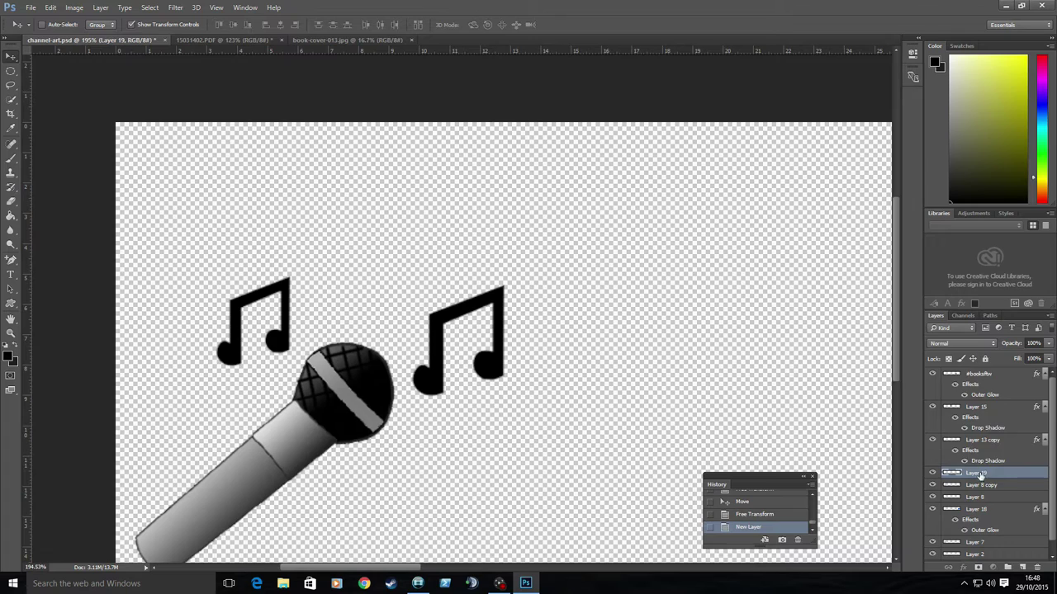
key(ctrl+shift+bracketright)
Add the SINGING! text and position it above the music notes
drag(116, 129, 629, 249)
text(SINGING!)
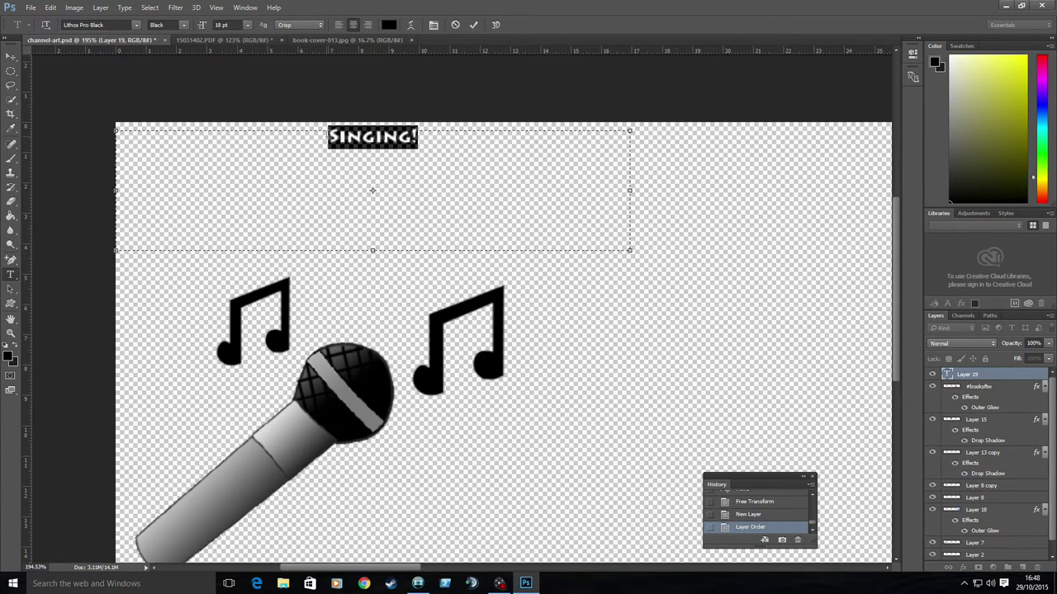
key(ctrl+Return)
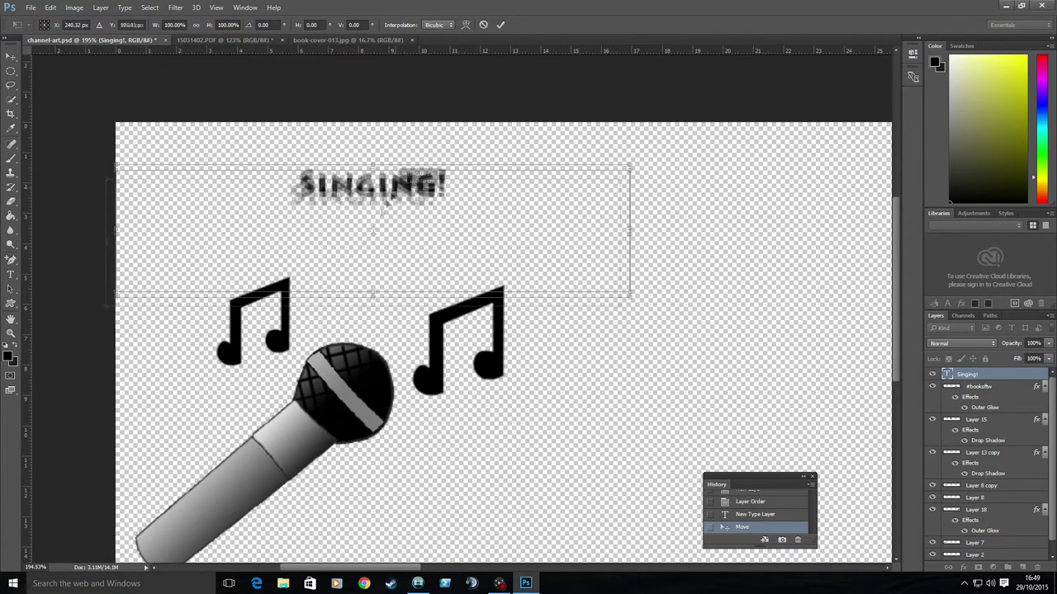
mouse_move(378, 236)
mouse_down()
mouse_move(652, 160)
mouse_move(629, 147)
mouse_up()
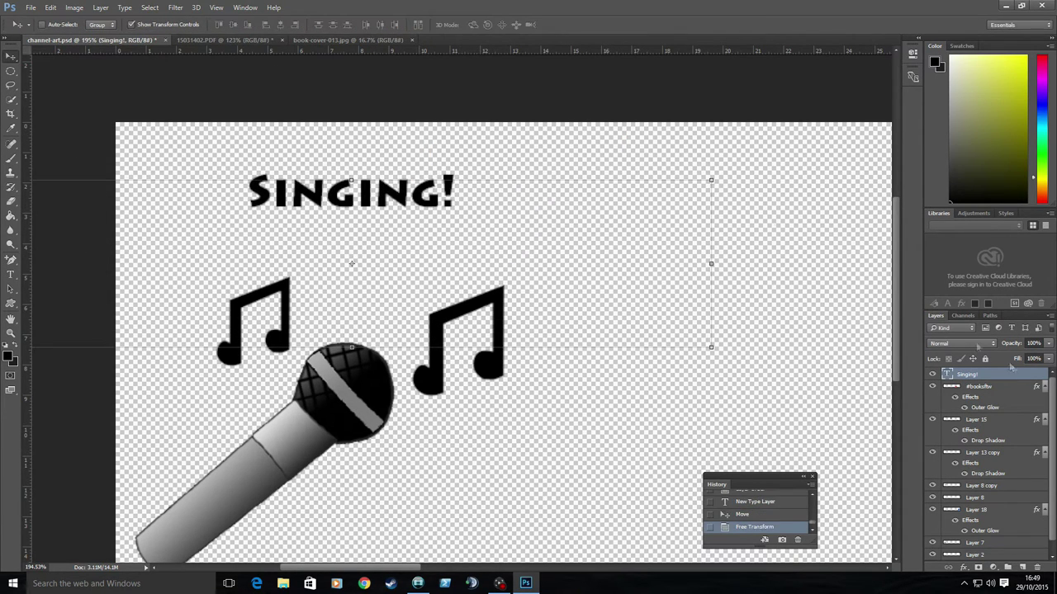
key(Return)
Give the SINGING! label a red outer glow
scroll(352, 262, down, 3)
right_click(968, 374)
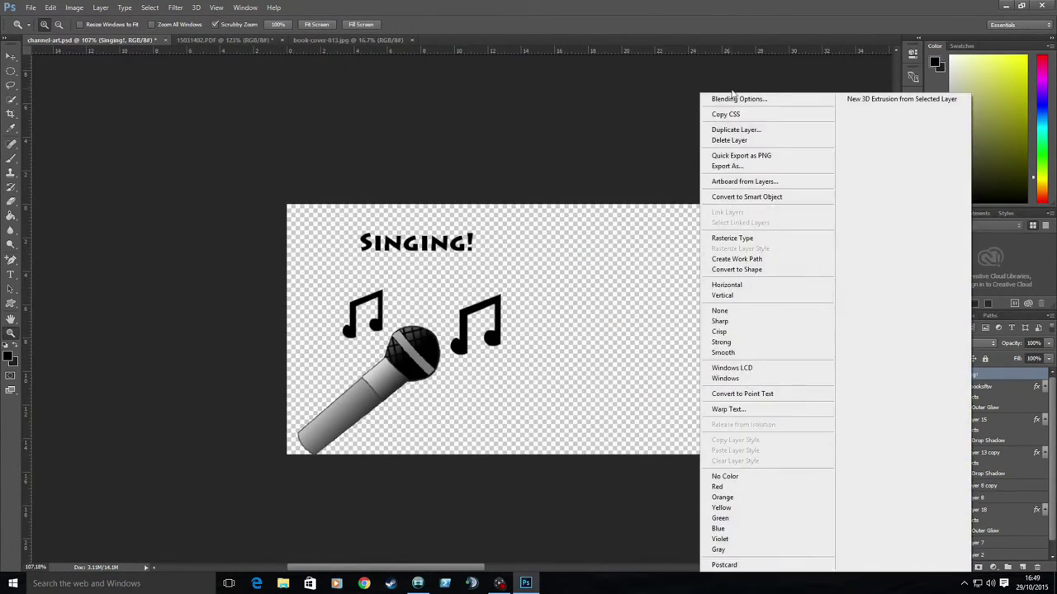
click(726, 98)
click(665, 393)
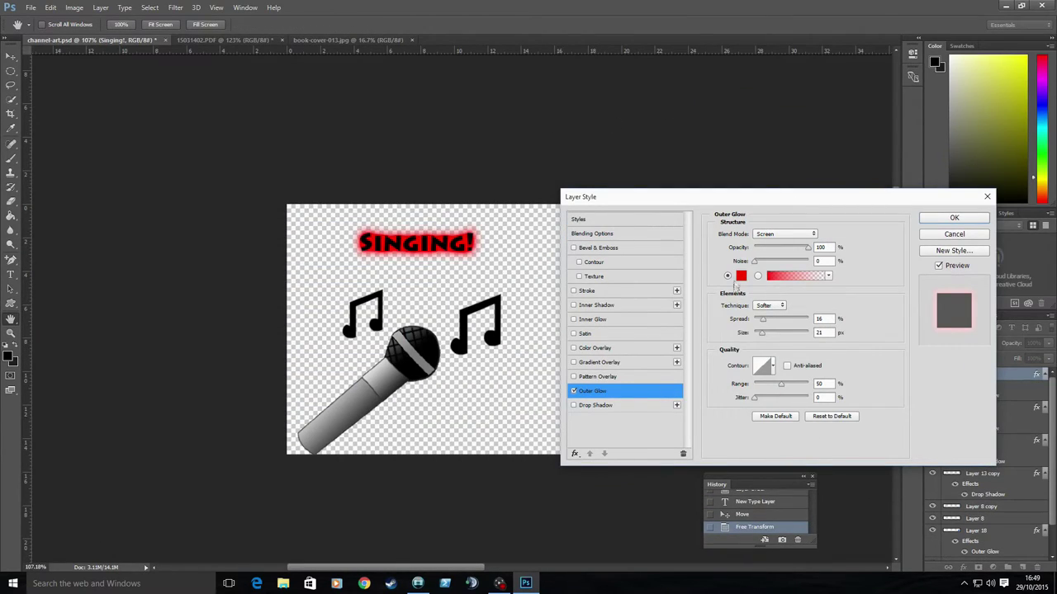
key(Return)
Add the ACTING! text under the theatre masks
scroll(528, 331, right, 5)
scroll(528, 330, right, 5)
key(t)
drag(279, 355, 745, 445)
text(ACTING!)
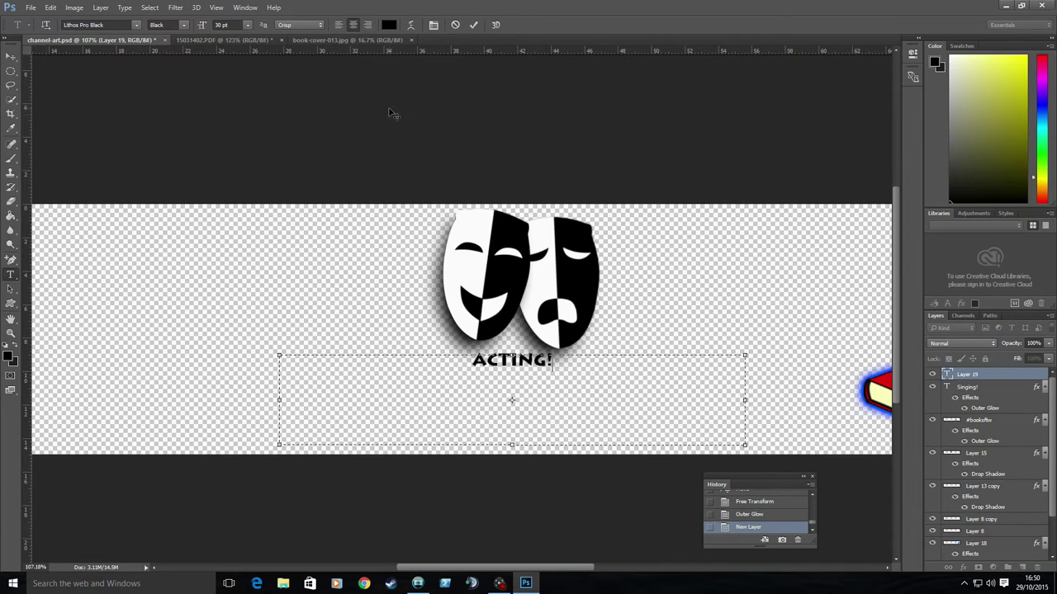
Move the ACTING! text lower under the masks and enlarge it
click(11, 57)
drag(495, 360, 495, 402)
key(ctrl+t)
drag(738, 486, 809, 518)
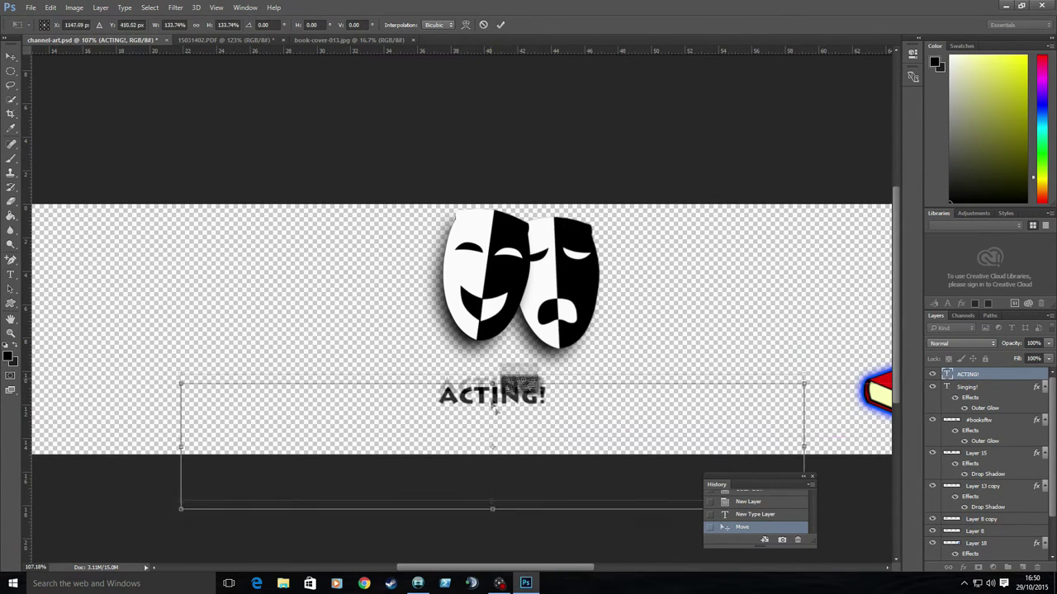
key(Return)
Set the SINGING! text to 60 pt
click(11, 333)
drag(190, 251, 113, 251)
double_click(967, 387)
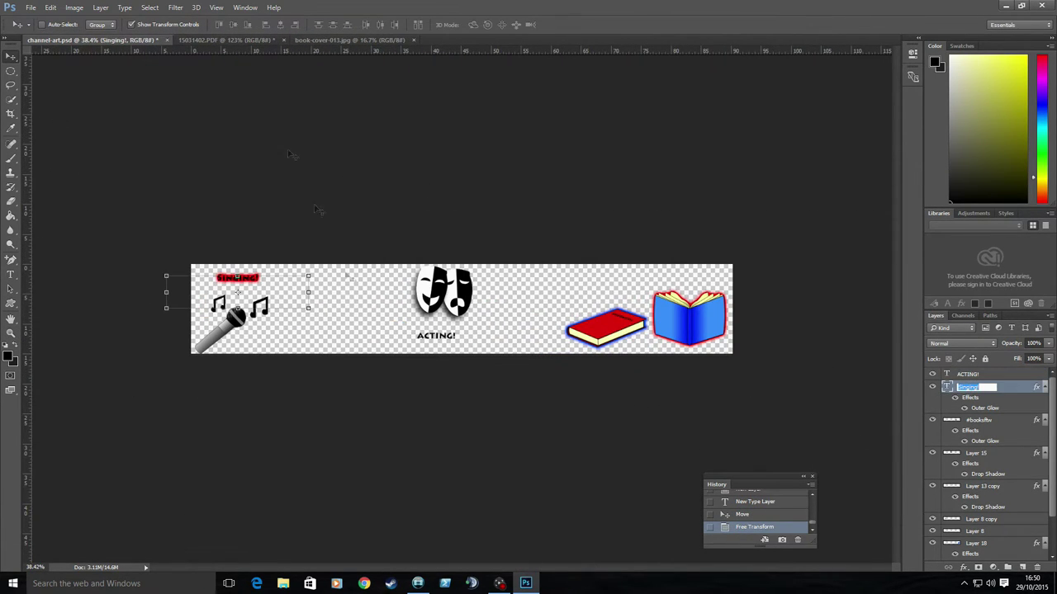
double_click(947, 387)
click(247, 25)
click(247, 191)
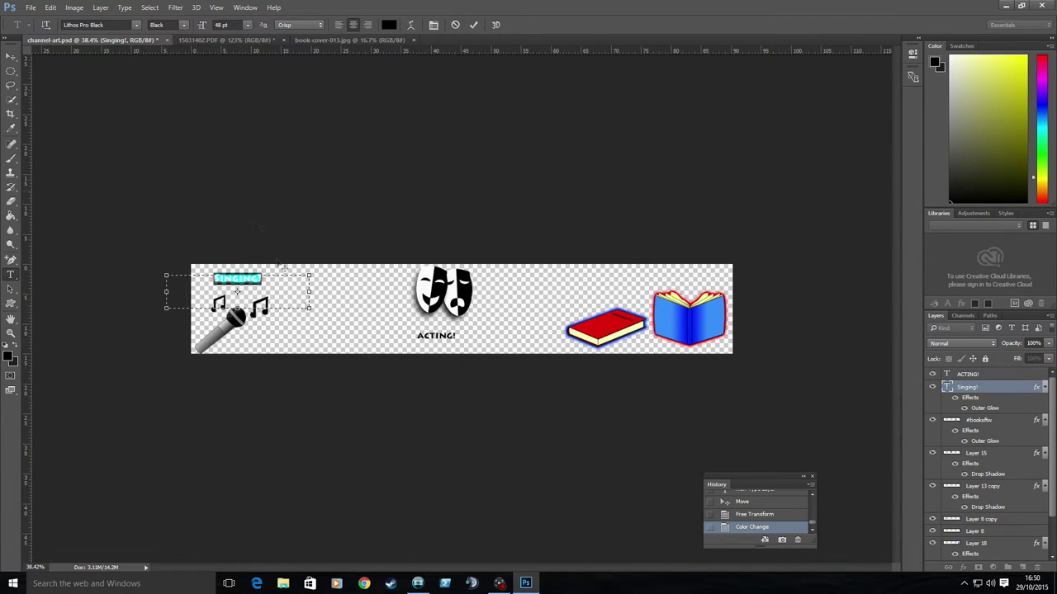
click(244, 25)
click(239, 204)
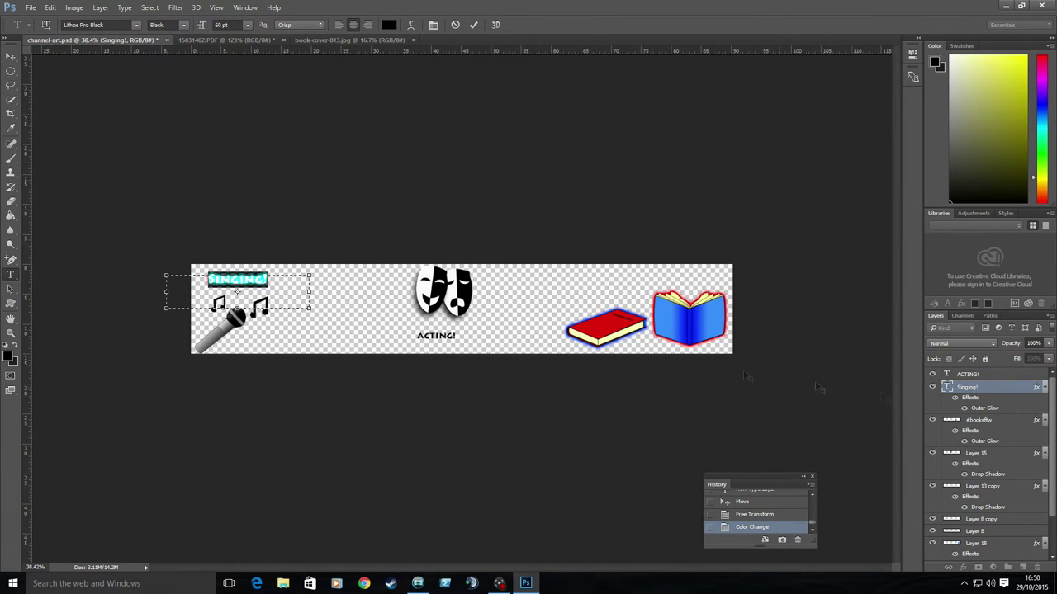
key(ctrl+Return)
Set the ACTING! text to 60 pt
double_click(947, 374)
click(247, 25)
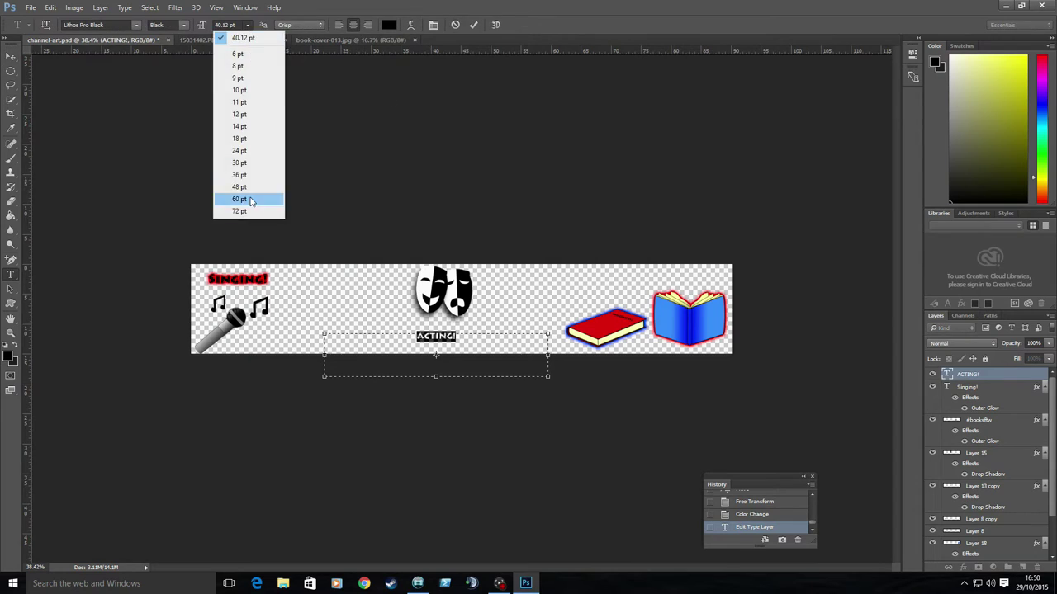
click(239, 199)
key(ctrl+Return)
Give the ACTING! label a blue outer glow
right_click(964, 374)
click(726, 97)
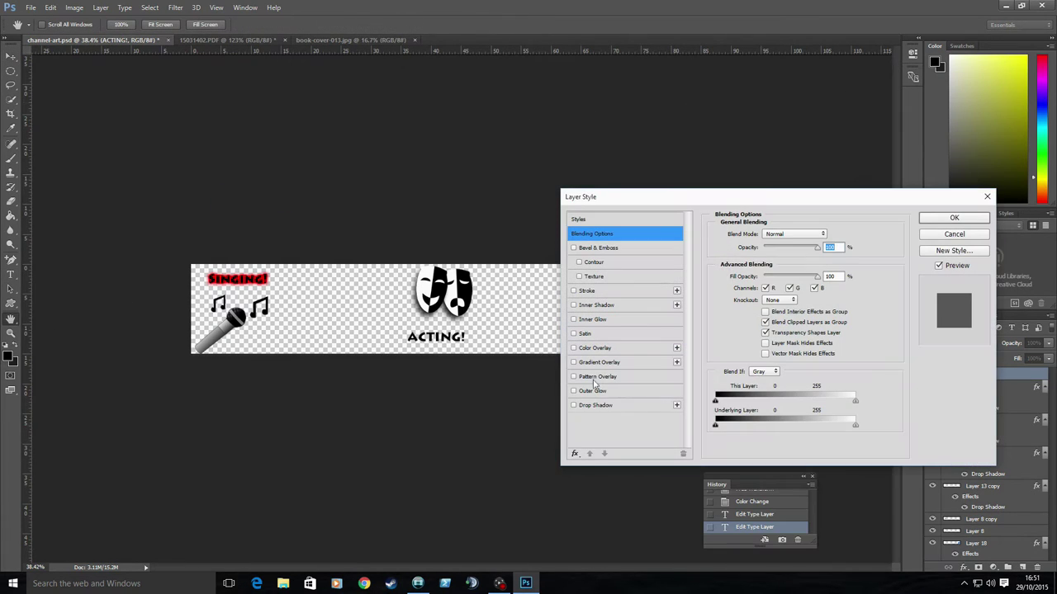
click(592, 391)
click(741, 275)
click(918, 356)
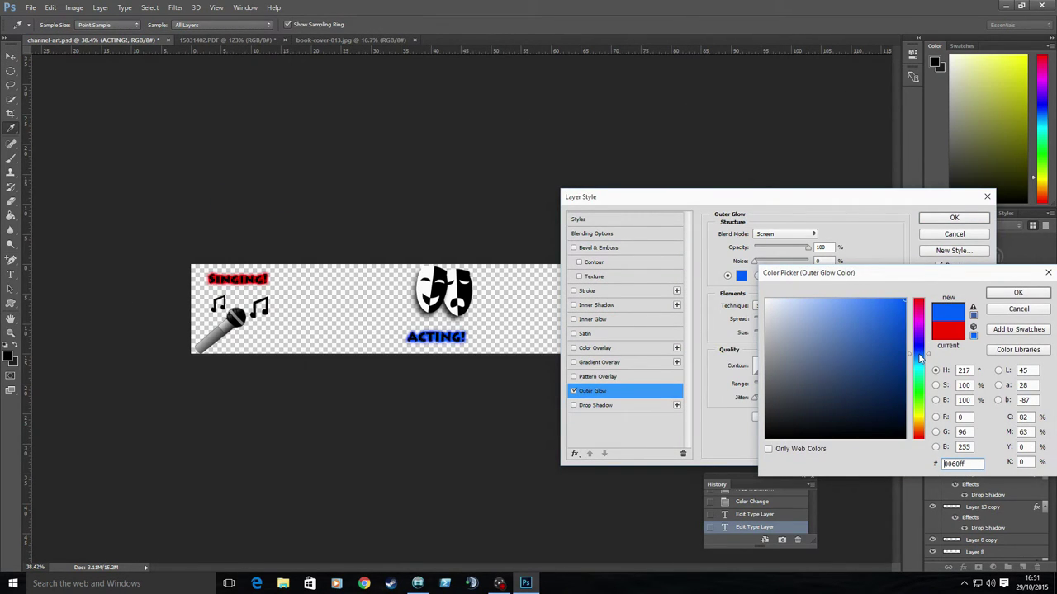
click(995, 294)
key(Return)
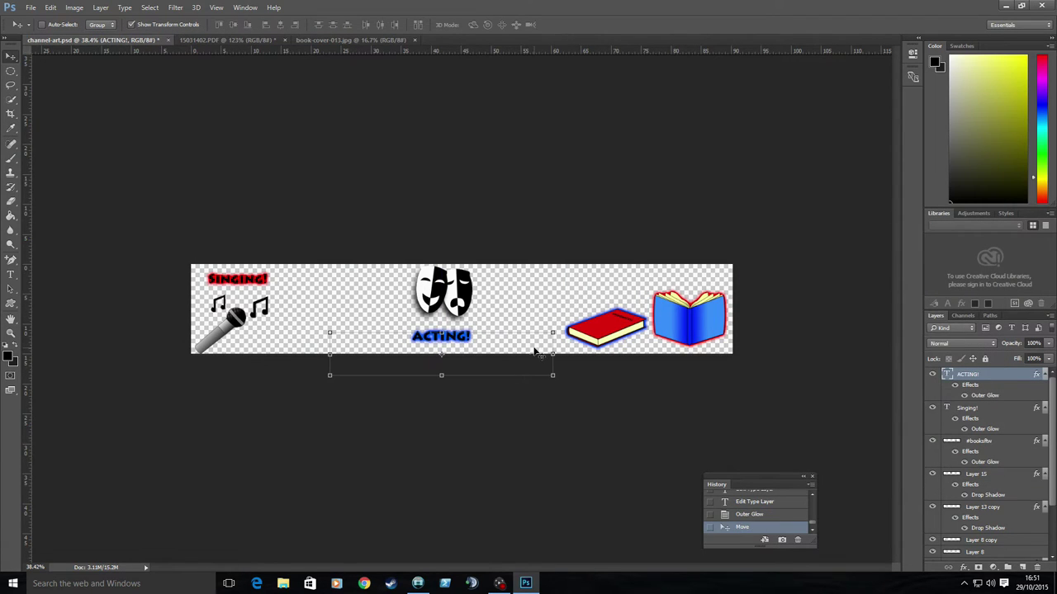
Add a layer for the READING! label and give READING! a green outer glow
click(1020, 568)
key(t)
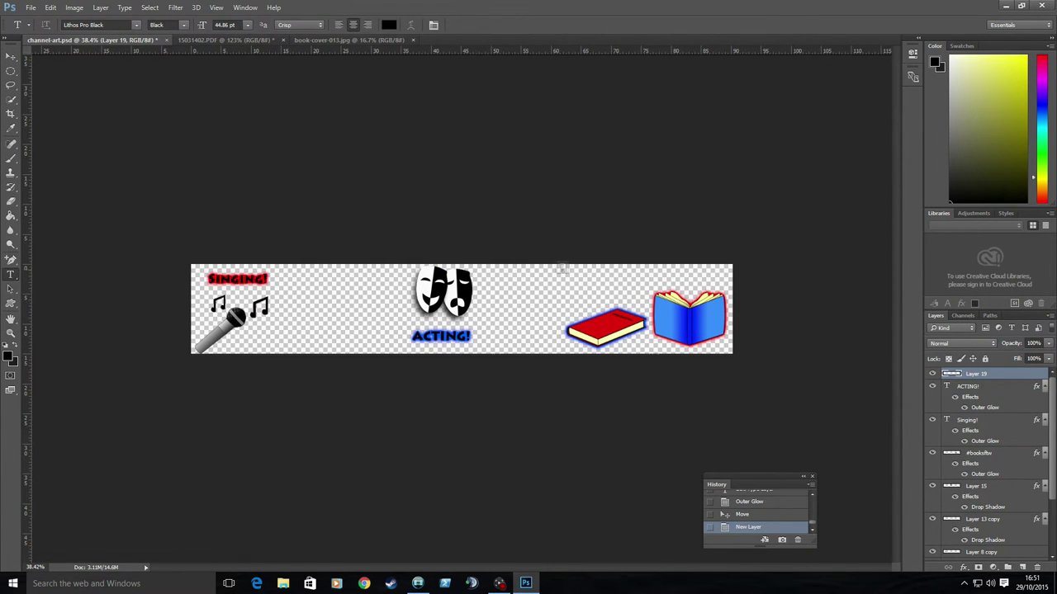
text(READING!)
right_click(979, 374)
click(742, 99)
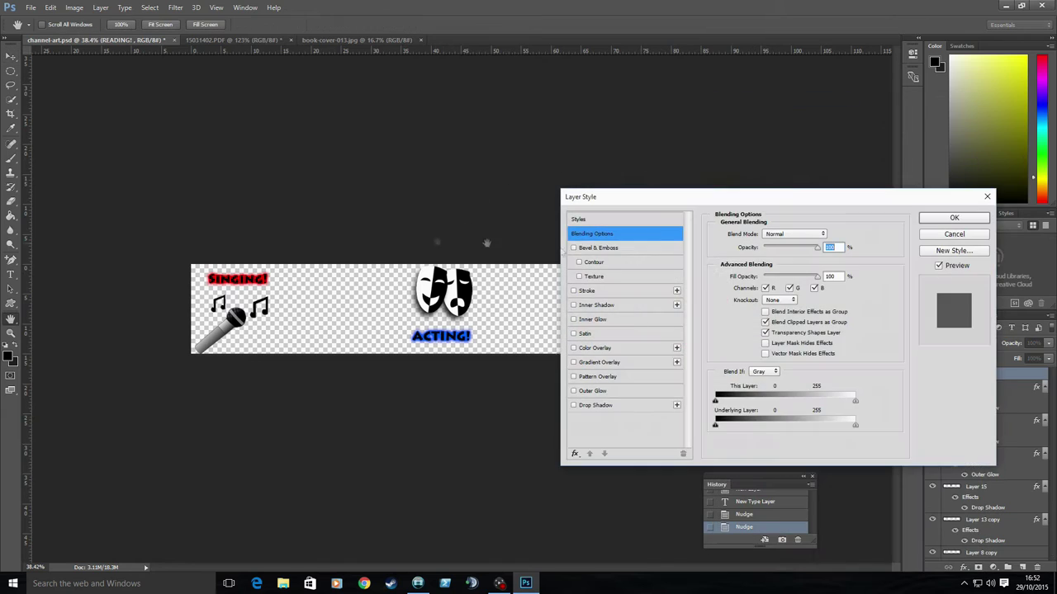
click(591, 391)
click(741, 275)
click(918, 394)
click(1018, 292)
click(954, 218)
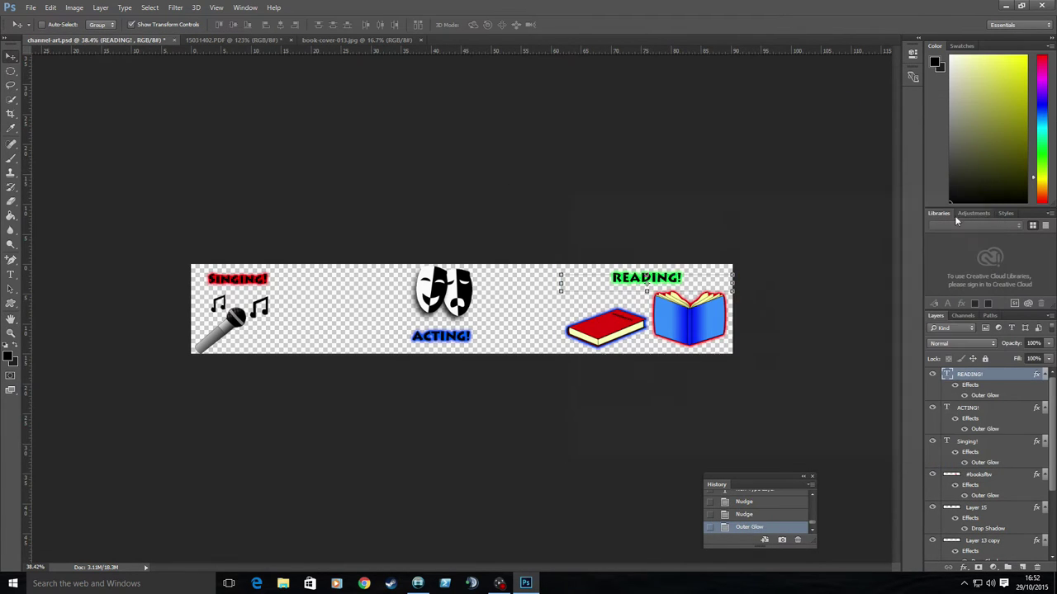
Turn on a drop shadow in the READING! layer style
right_click(991, 377)
click(743, 99)
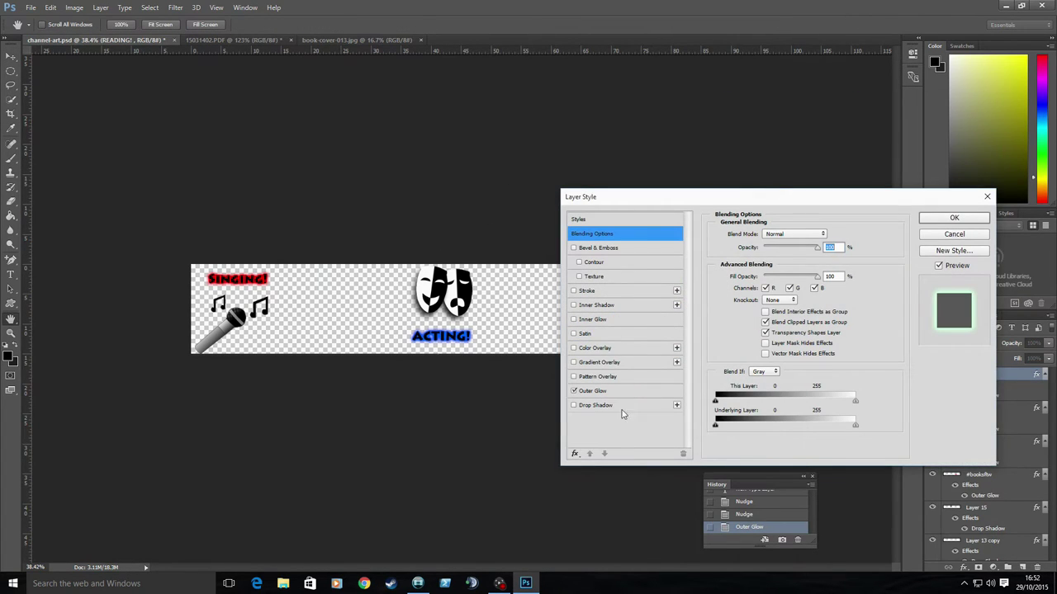
click(594, 406)
mouse_move(704, 204)
mouse_down()
mouse_move(213, 167)
mouse_move(198, 157)
mouse_up()
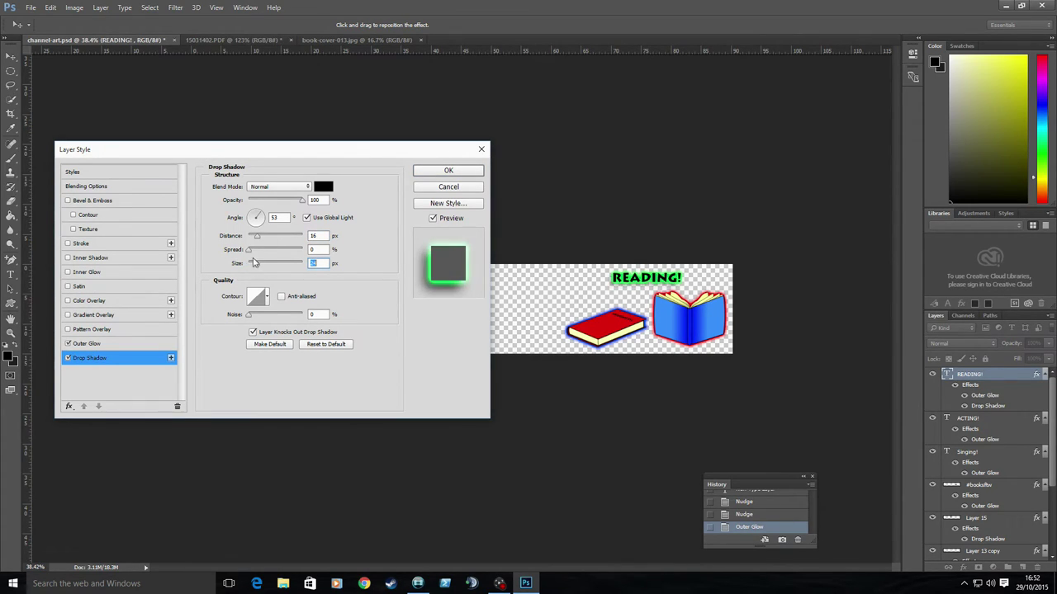
Apply the READING! drop shadow, then try an ACTING! shadow angle and discard it
click(462, 172)
click(967, 418)
double_click(1007, 418)
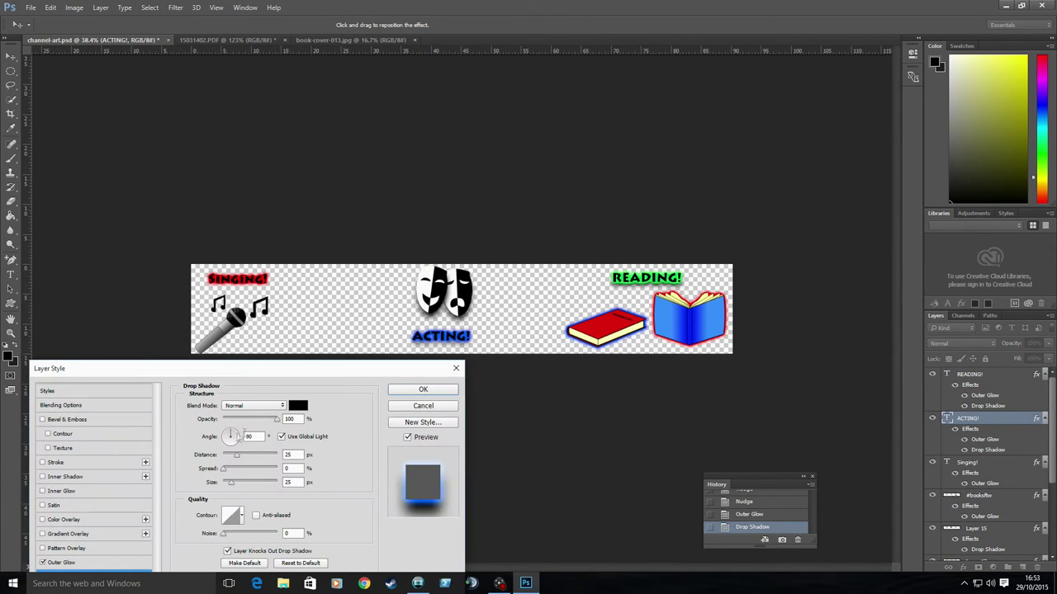
drag(232, 437, 282, 444)
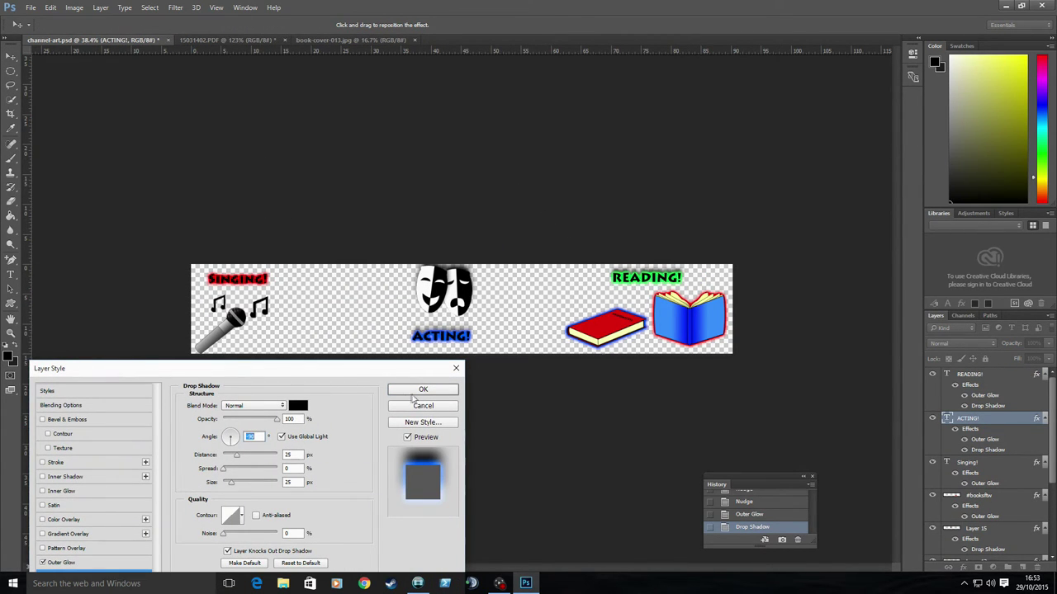
drag(248, 368, 618, 270)
click(792, 316)
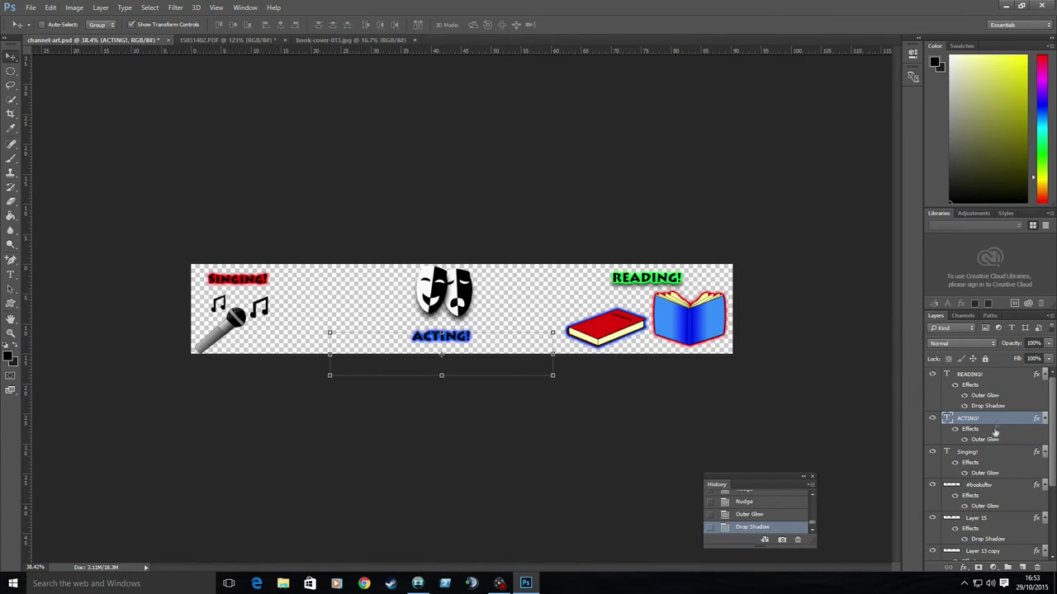
Add drop shadows to the ACTING! and Singing! labels
double_click(994, 433)
drag(471, 207, 837, 146)
click(1009, 162)
click(980, 488)
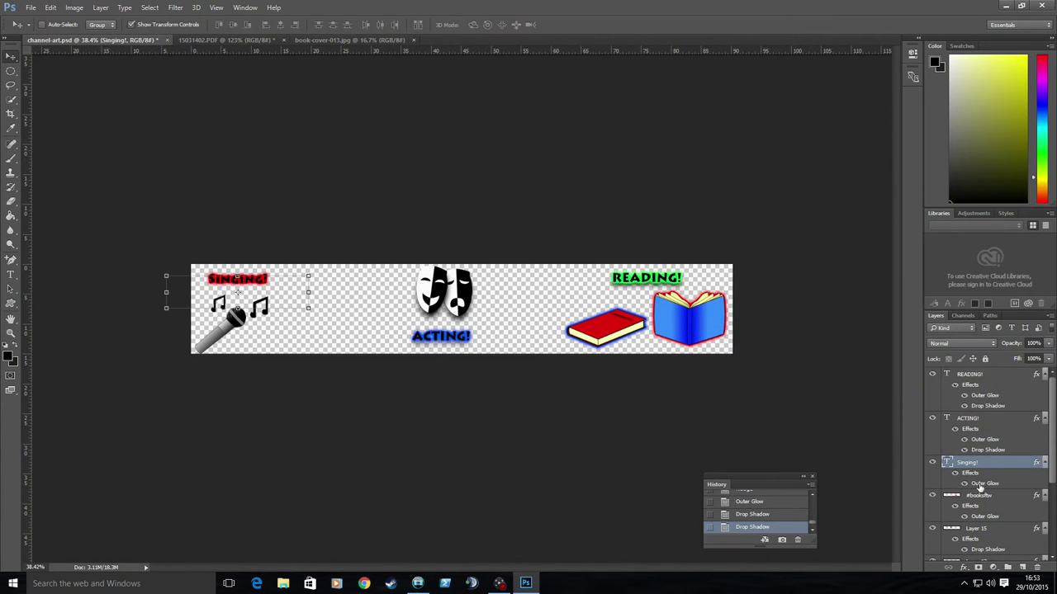
double_click(982, 483)
click(700, 129)
Save the banner and set the Paint Bucket to fill with a pattern
scroll(982, 449, down, 5)
click(30, 8)
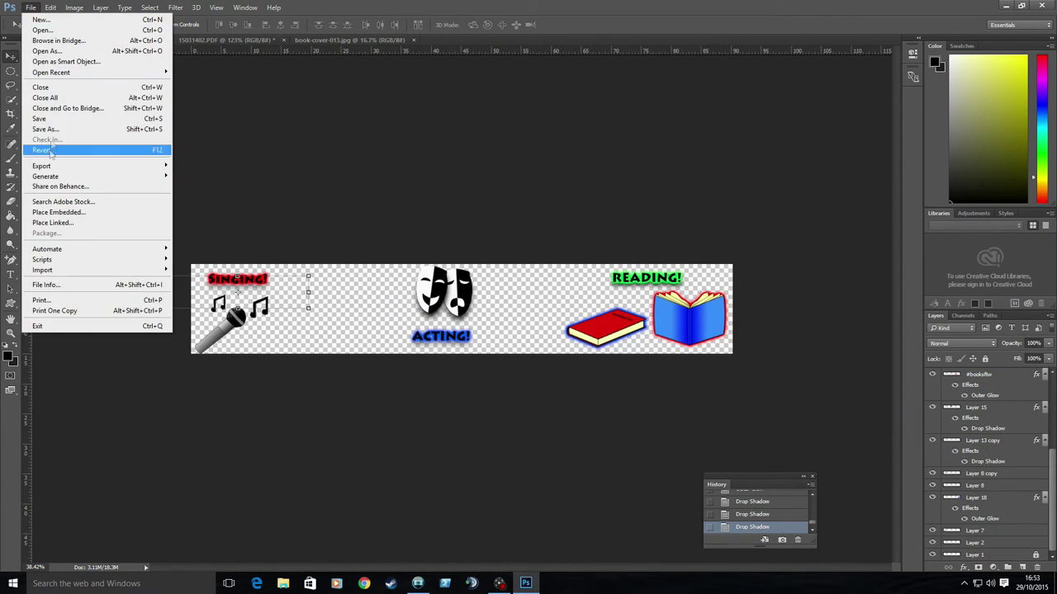
click(39, 118)
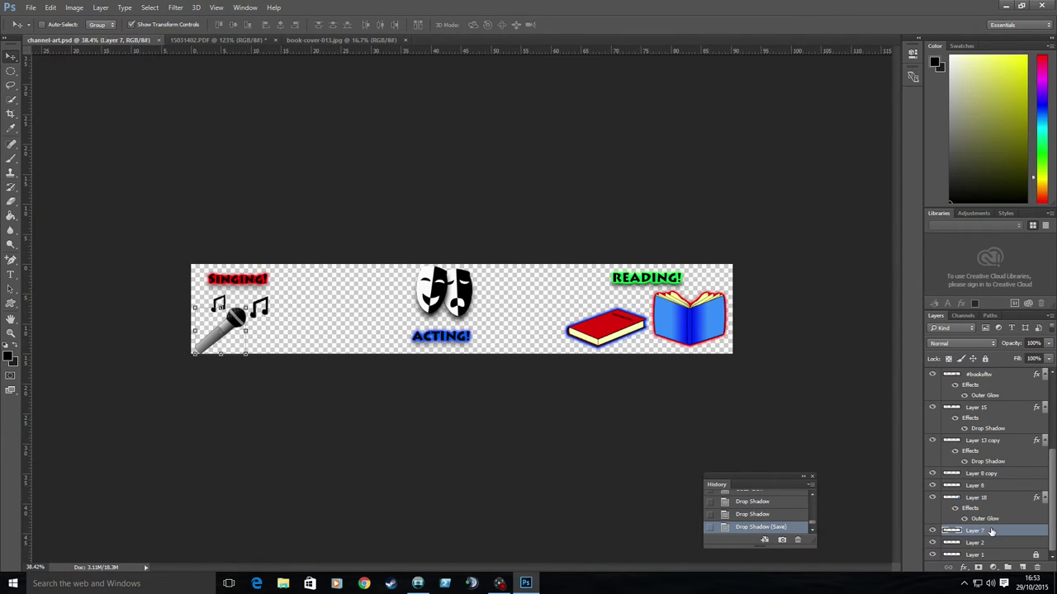
click(10, 215)
click(94, 24)
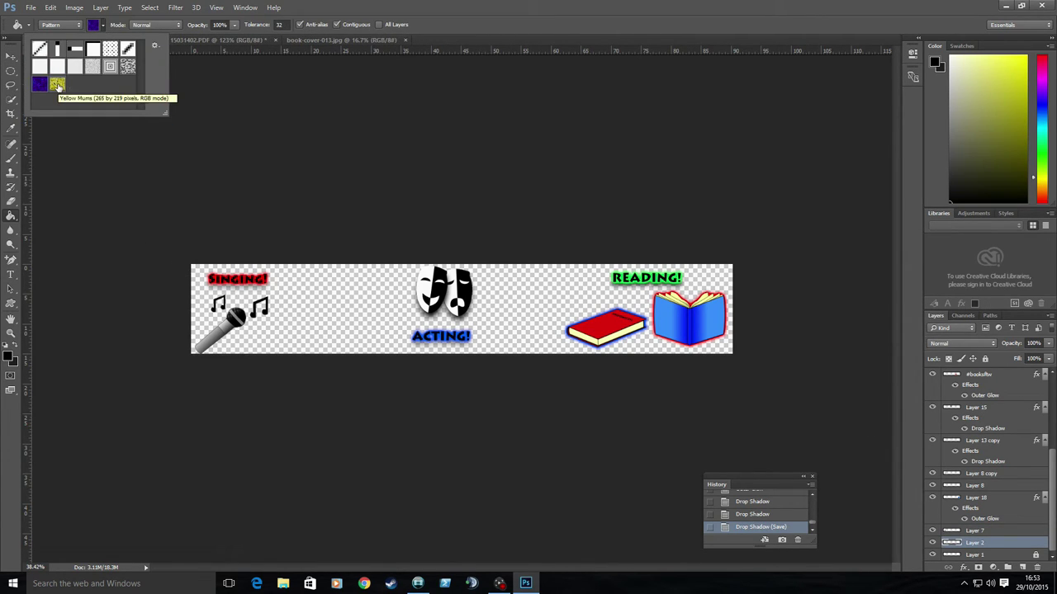
Fill the background with the purple pattern and nudge the microphone and notes
click(76, 25)
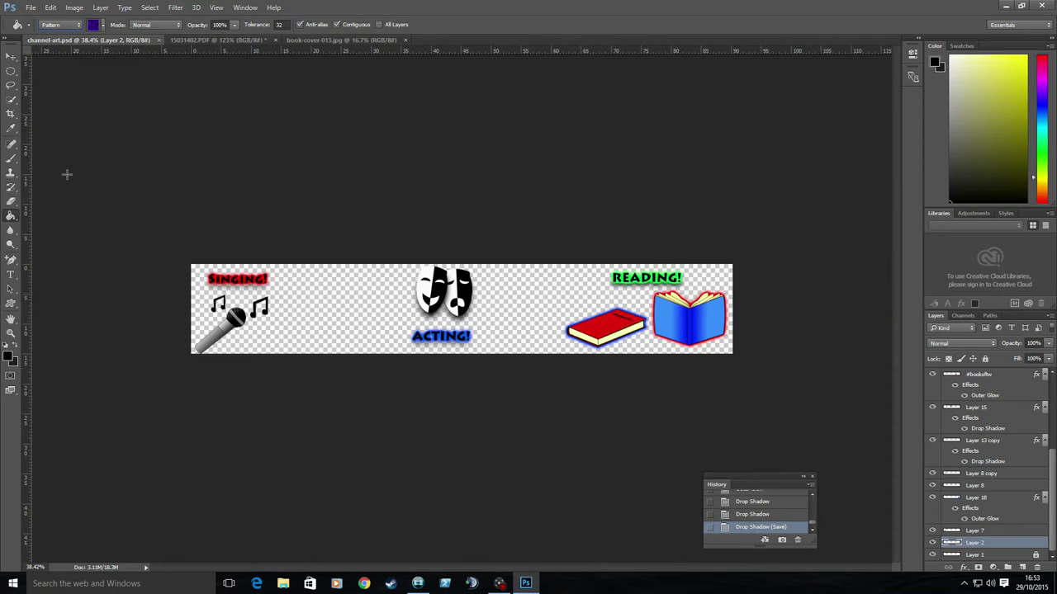
click(505, 310)
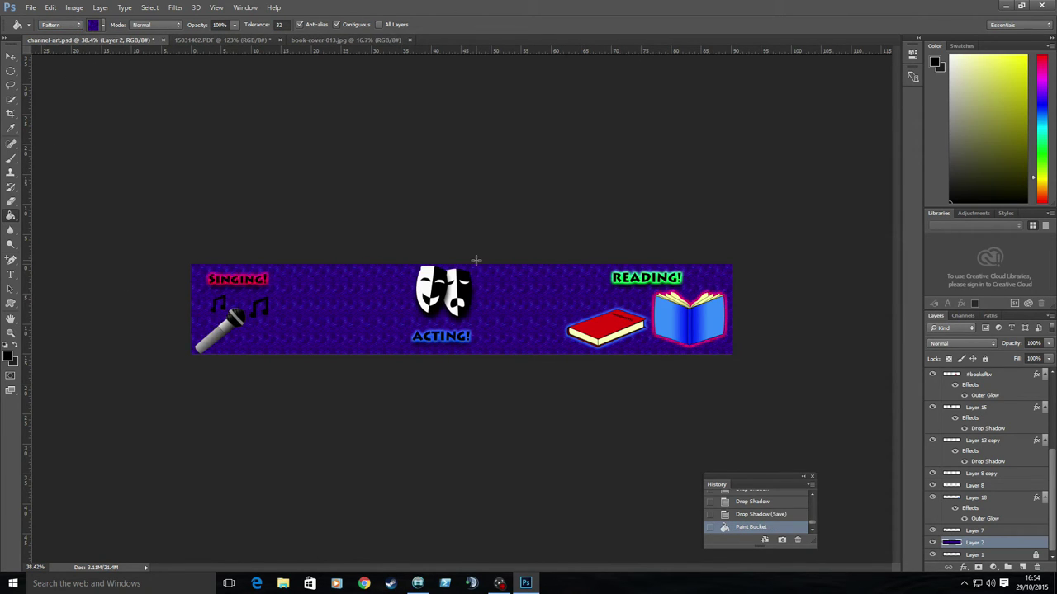
key(v)
click(975, 530)
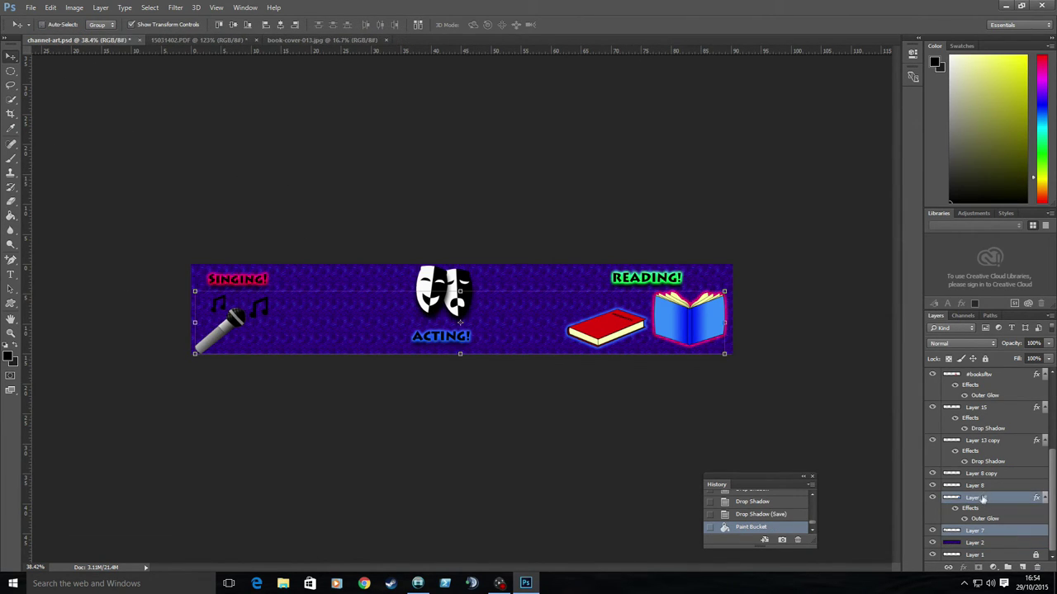
ctrl+click(982, 474)
key(Up)
Nudge the books and READING! label to the left
scroll(949, 454, up, 5)
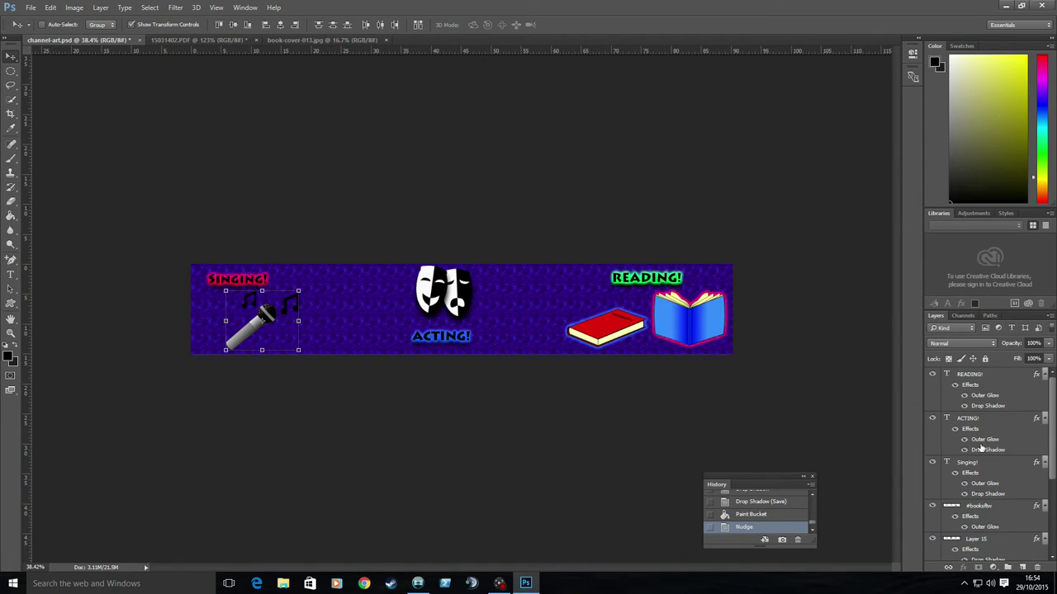
click(967, 462)
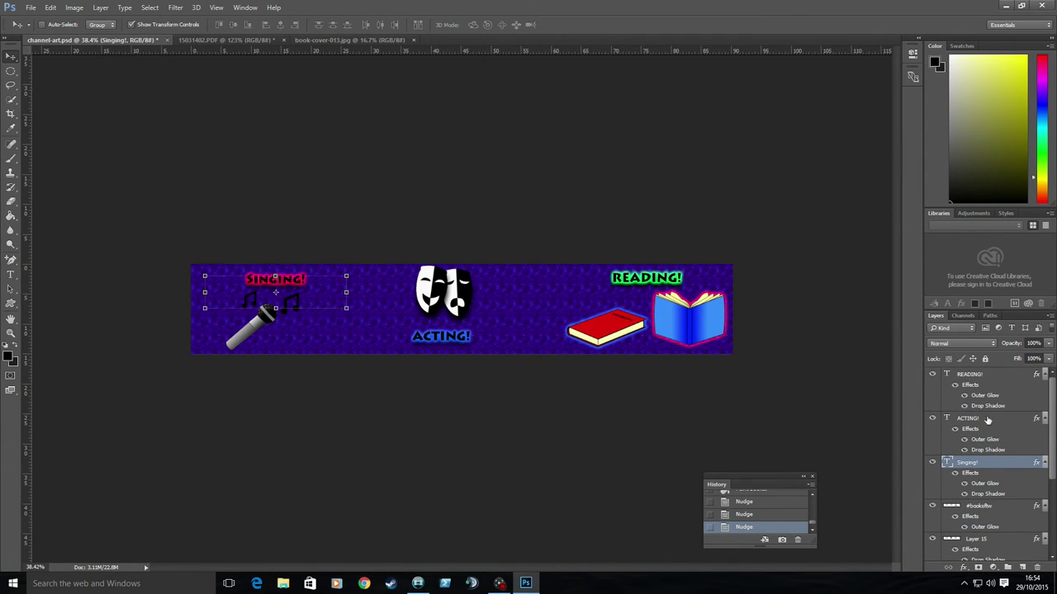
scroll(982, 462, down, 2)
click(978, 485)
scroll(976, 495, down, 2)
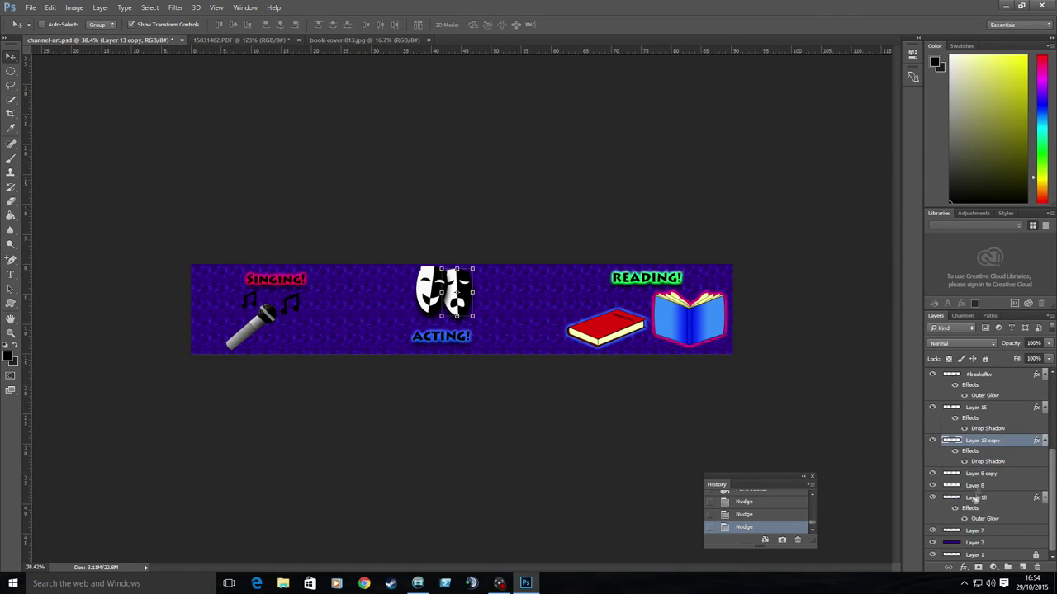
click(983, 474)
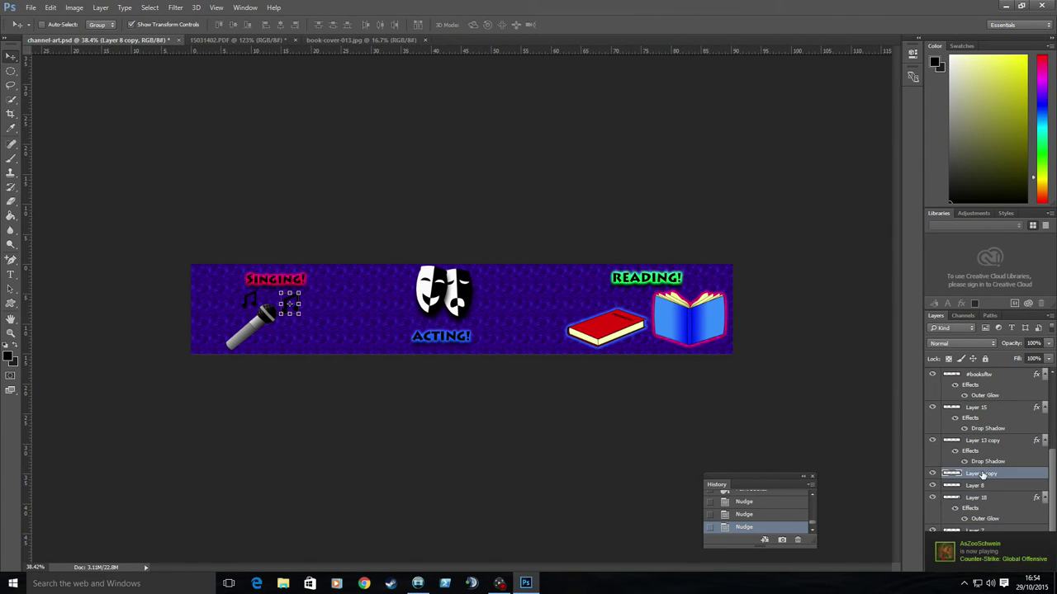
scroll(976, 452, up, 5)
click(978, 486)
scroll(978, 487, up, 1)
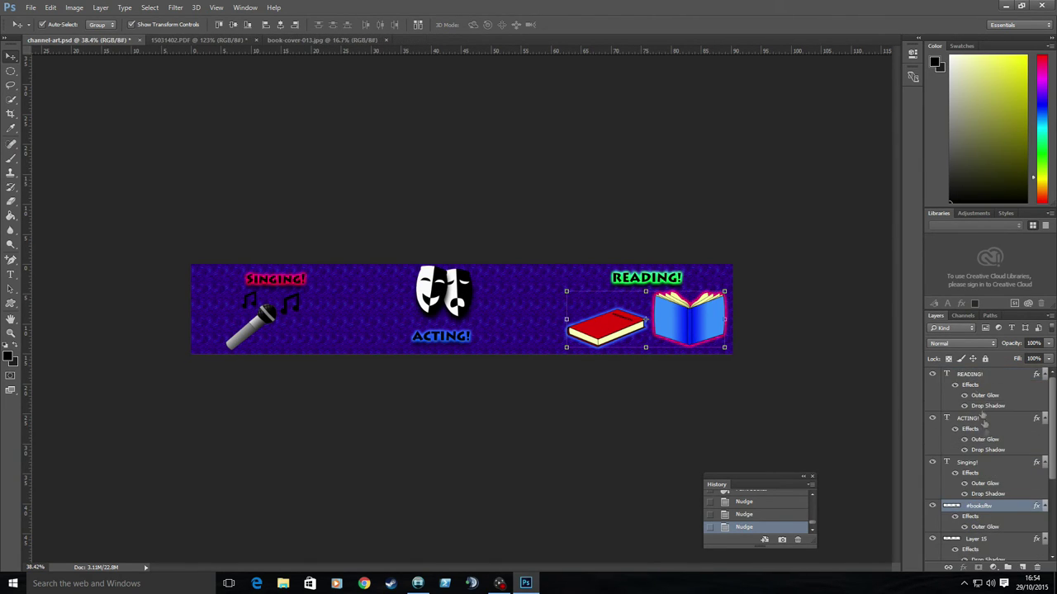
ctrl+click(965, 376)
key(shift+Left)
key(shift+Left)
key(shift+Left)
Enlarge the photo (Layer 18) to about 127% to fill the banner's left end
scroll(976, 495, down, 5)
click(974, 531)
ctrl+click(976, 498)
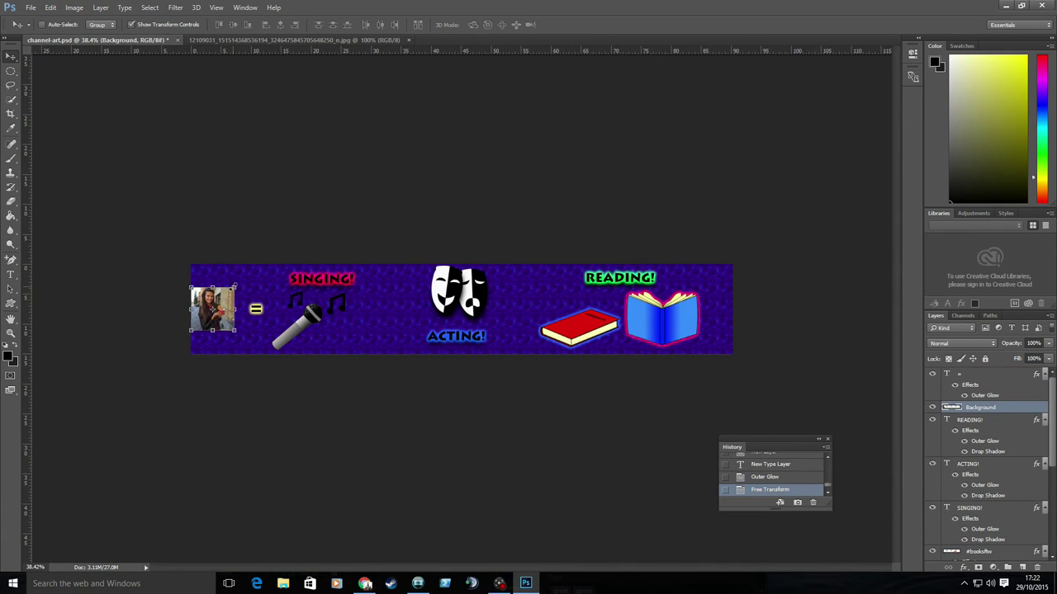
drag(235, 287, 246, 275)
key(Return)
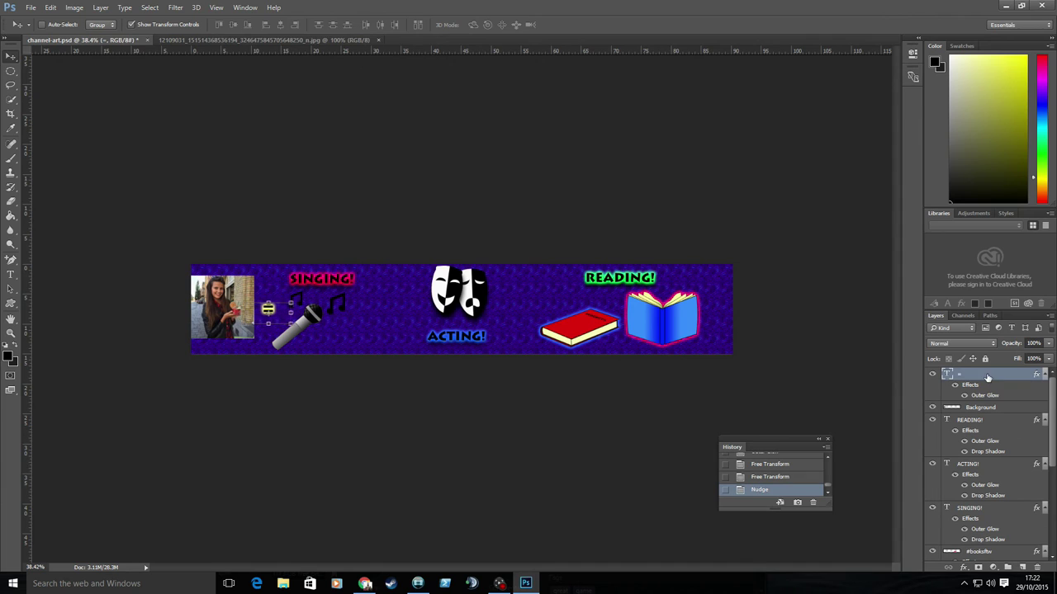
Nudge the SINGING! label and Layer 8 to the right
key(alt+bracketleft)
key(alt+bracketleft)
key(alt+bracketleft)
key(alt+bracketleft)
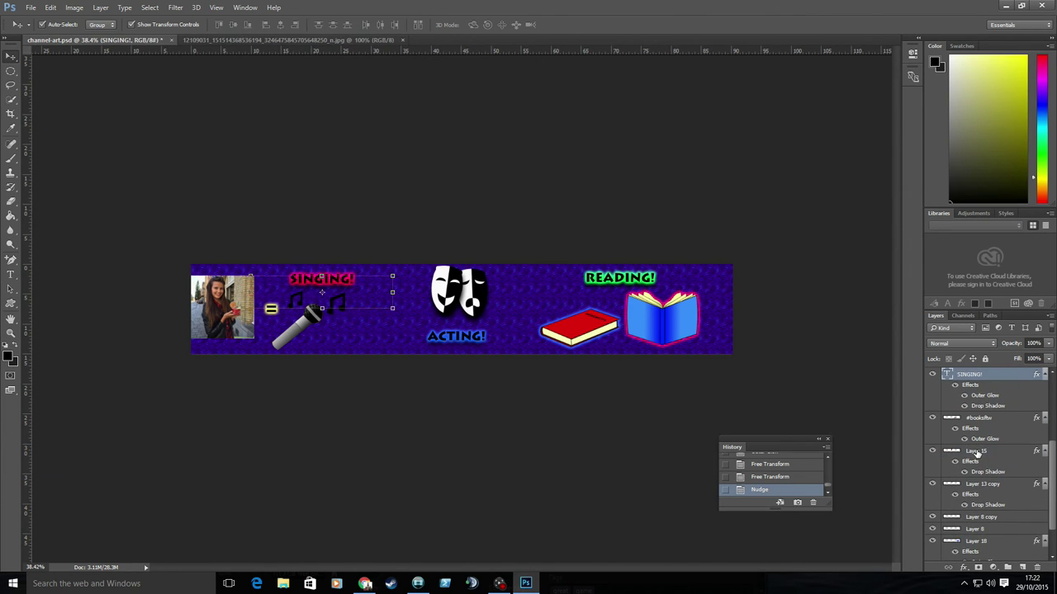
ctrl+click(976, 528)
key(shift+Right)
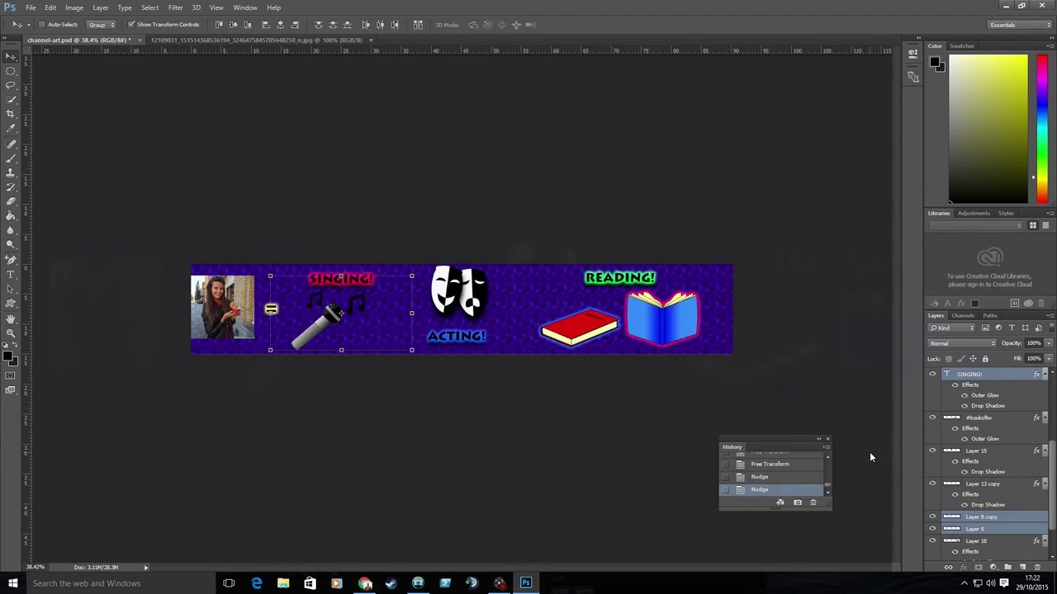